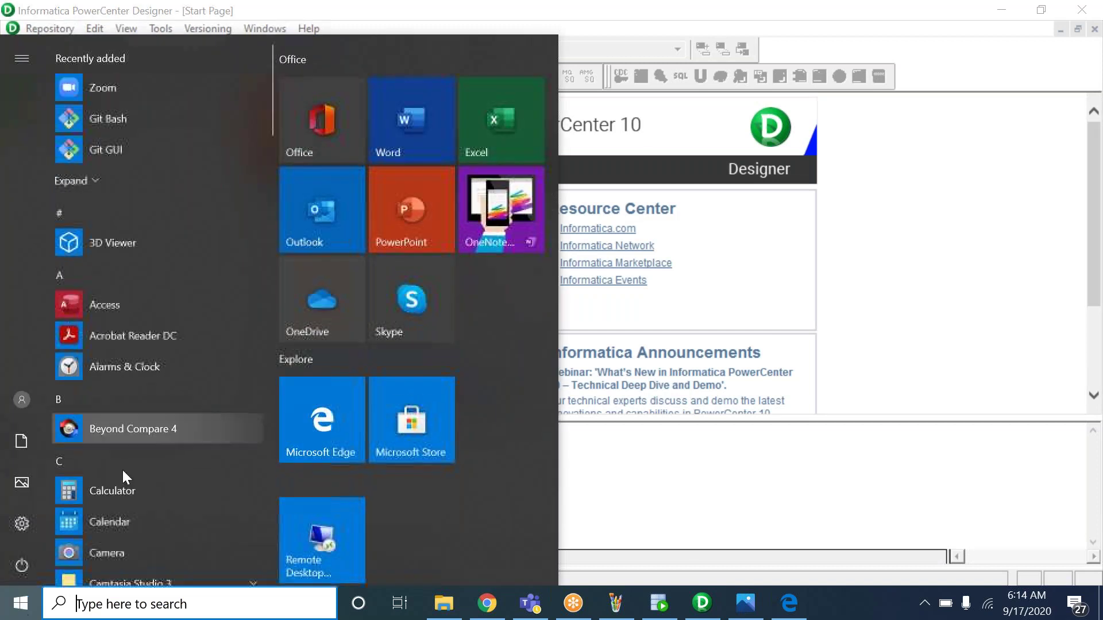
# Launch PowerCenter Designer from the Informatica 10.2.0 program group
pyautogui.scroll(-5, 130, 512)
pyautogui.scroll(-8, 157, 379)
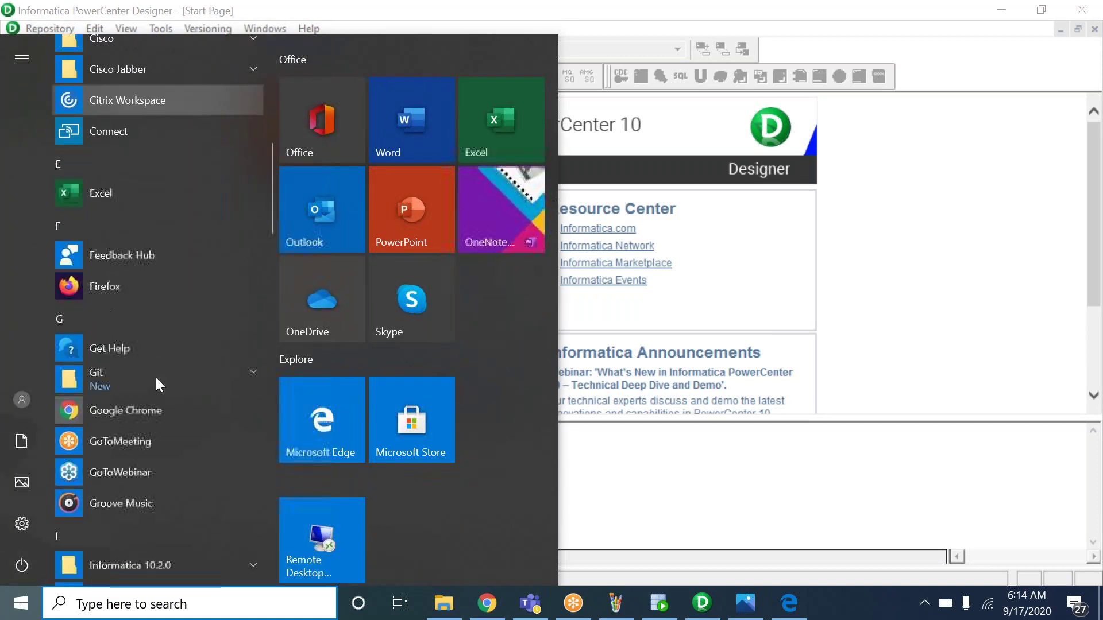
pyautogui.click(151, 347)
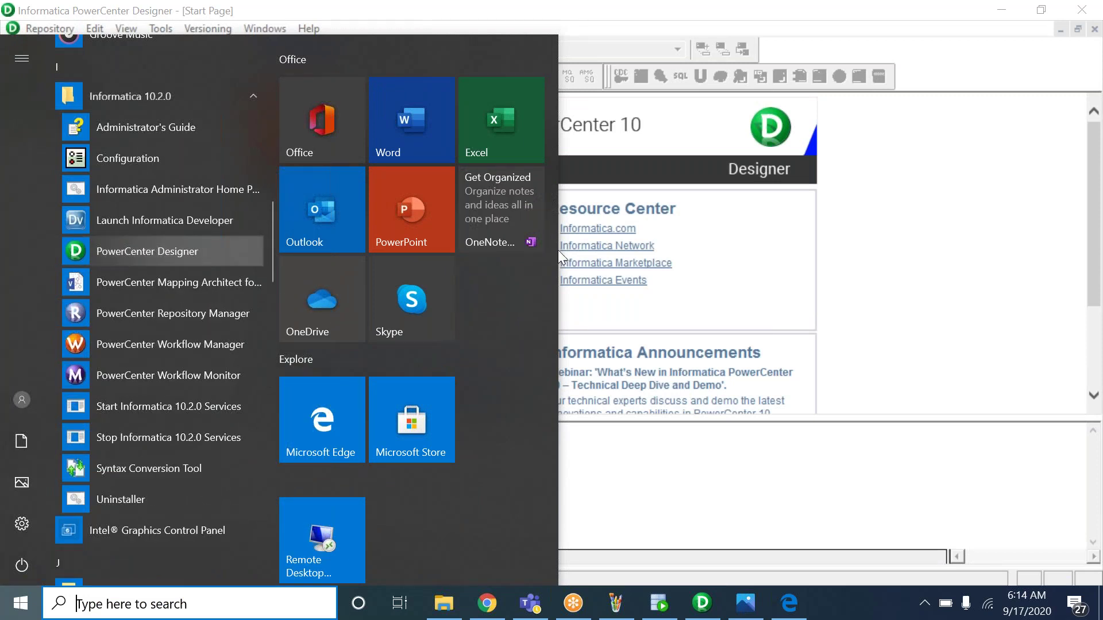
pyautogui.click(900, 209)
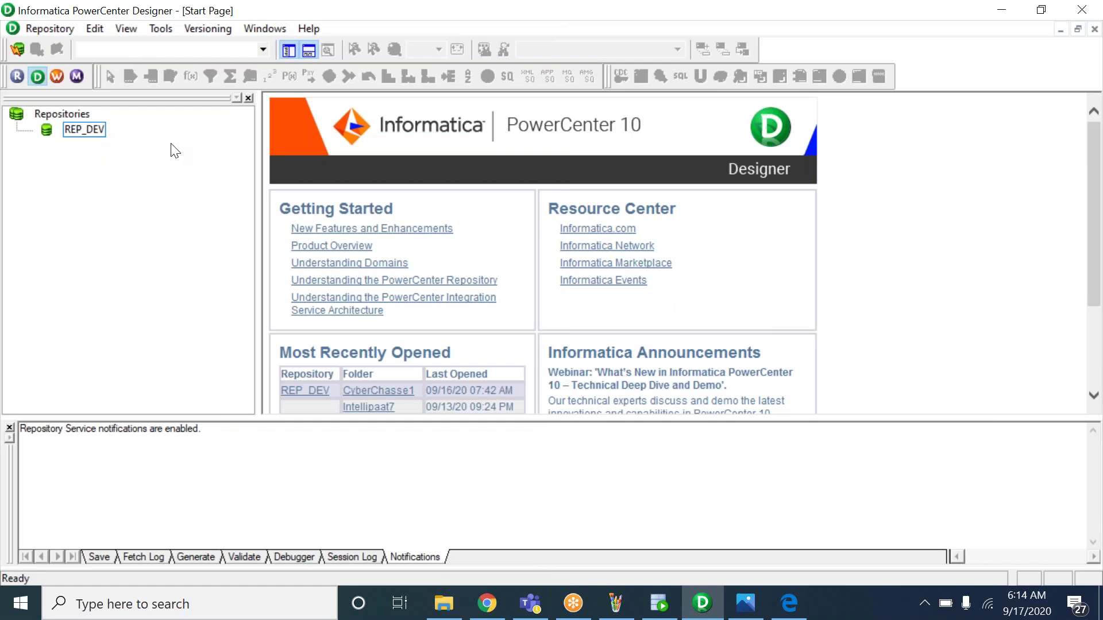
# Connect to the REP_DEV repository with the username and password
pyautogui.click(87, 129)
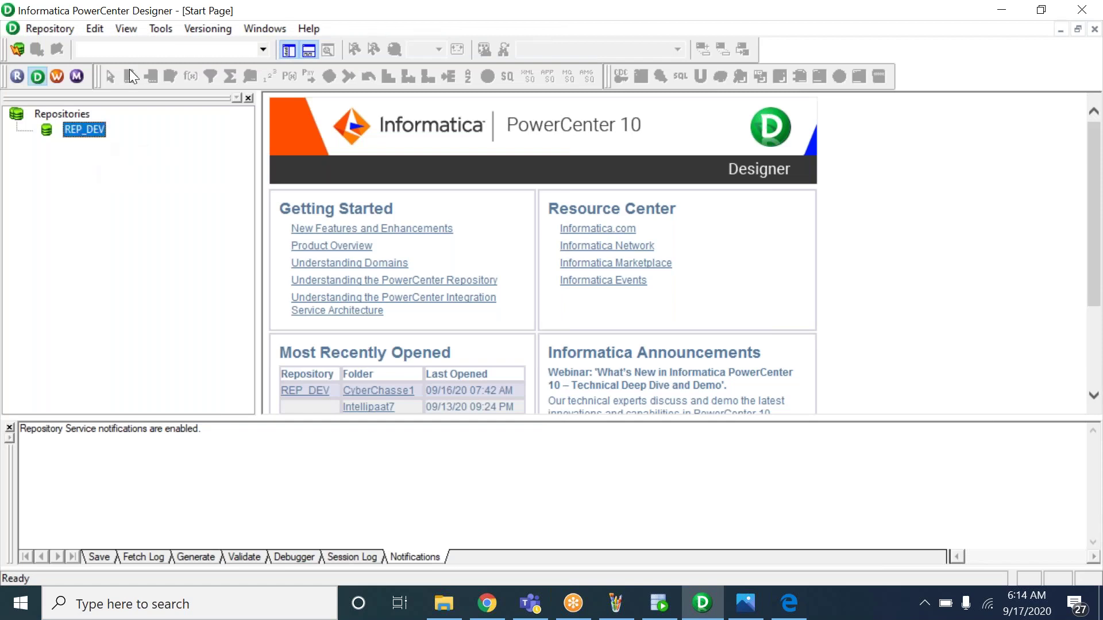
pyautogui.rightClick(91, 134)
pyautogui.click(153, 181)
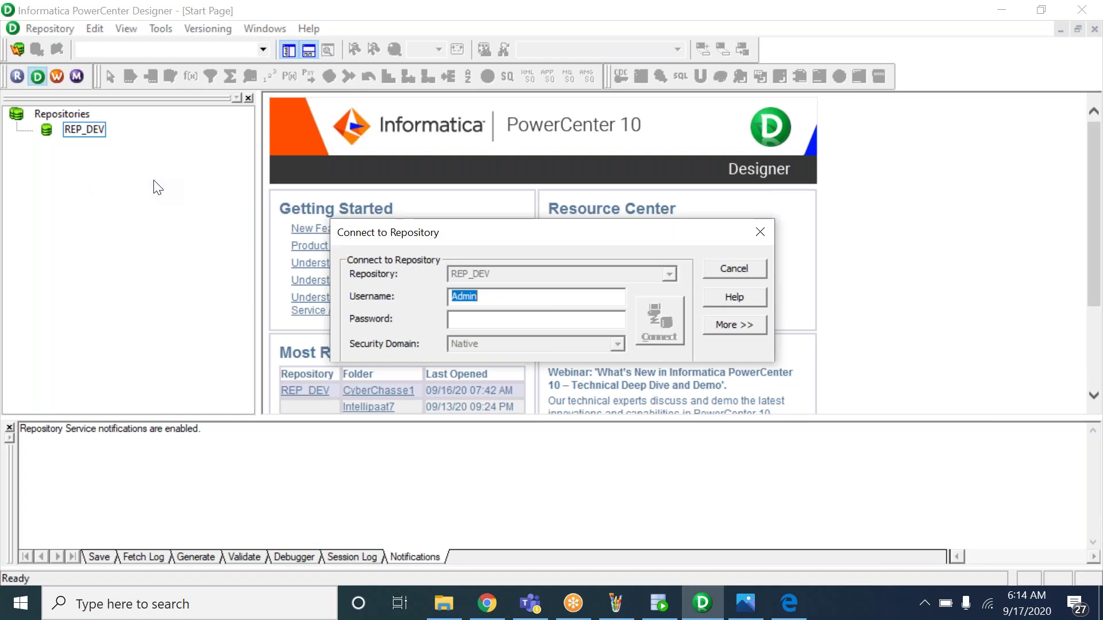
pyautogui.press('Tab')
pyautogui.write('Admin')
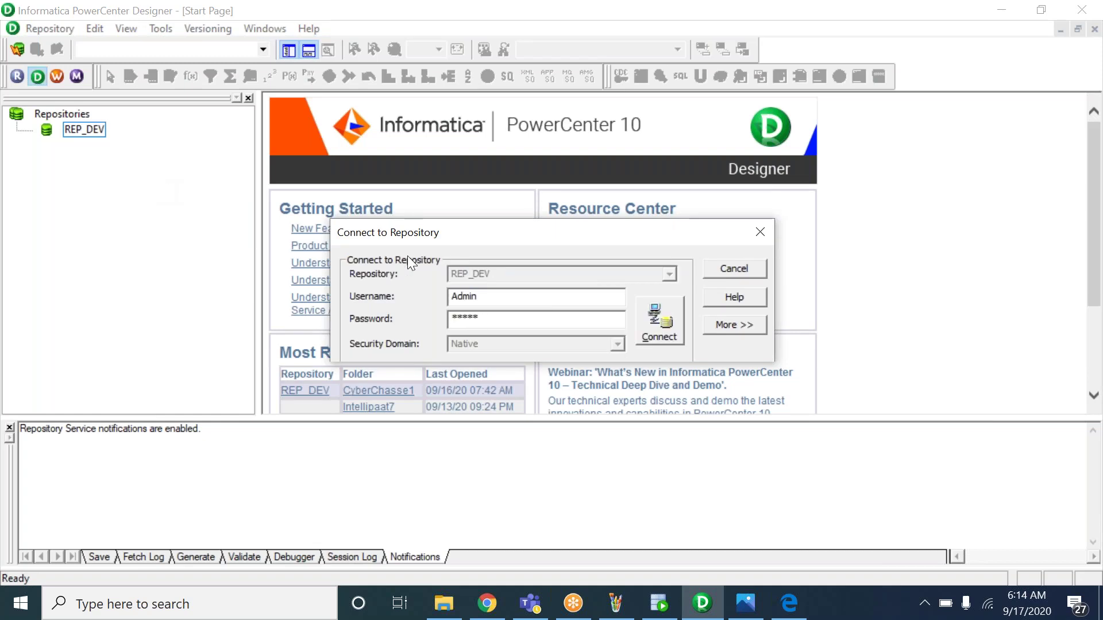
pyautogui.click(670, 311)
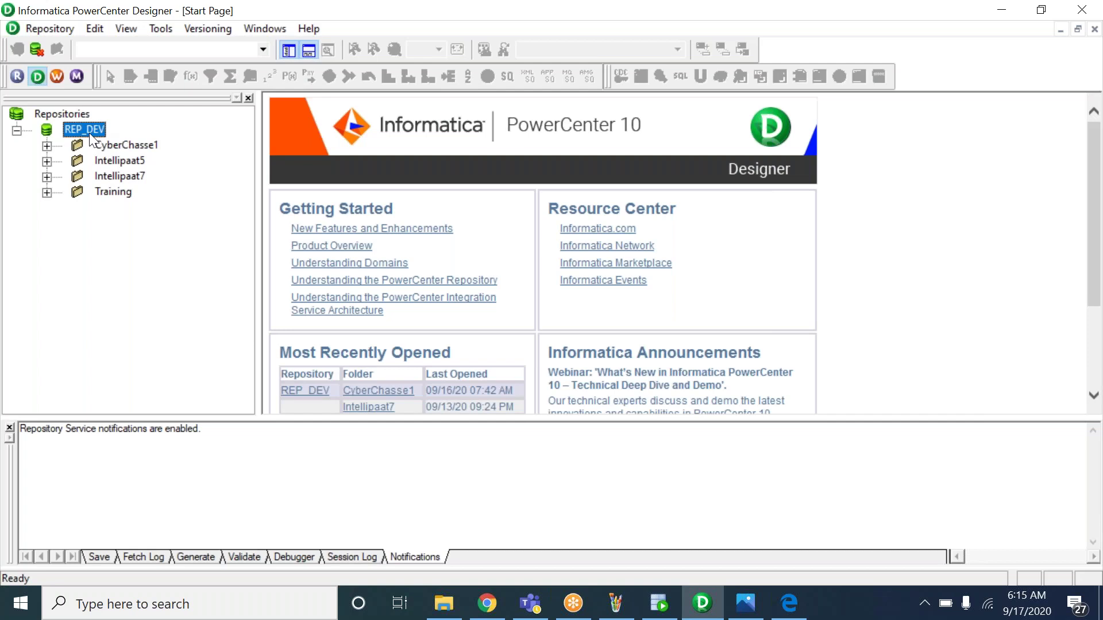
# Open the CyberChasse1 folder and close the notifications panel
pyautogui.click(141, 145)
pyautogui.rightClick(141, 146)
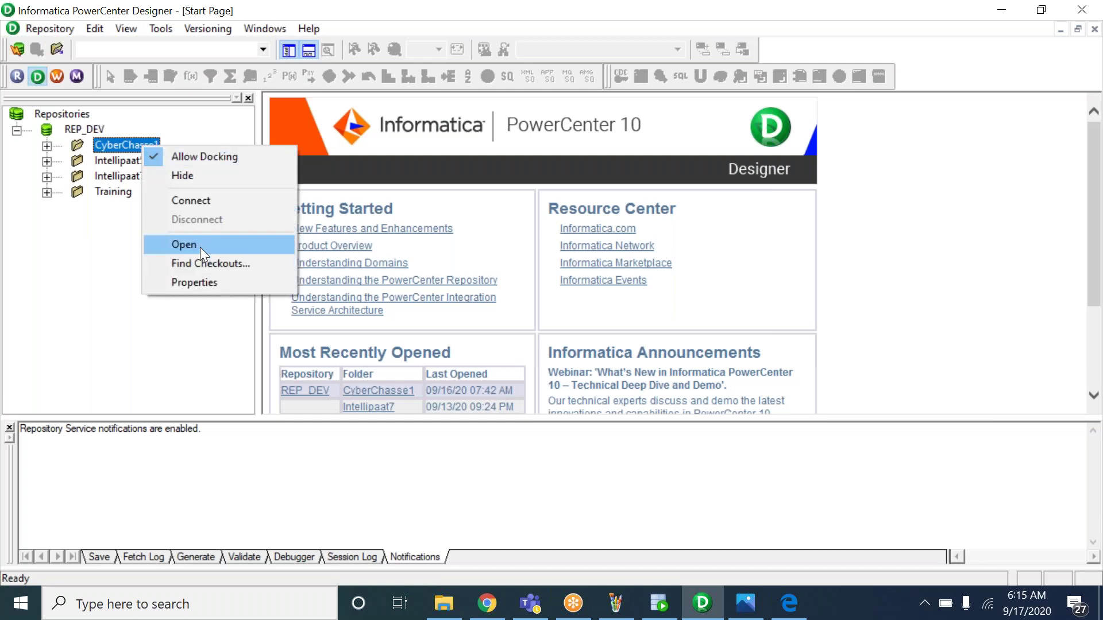
pyautogui.click(184, 244)
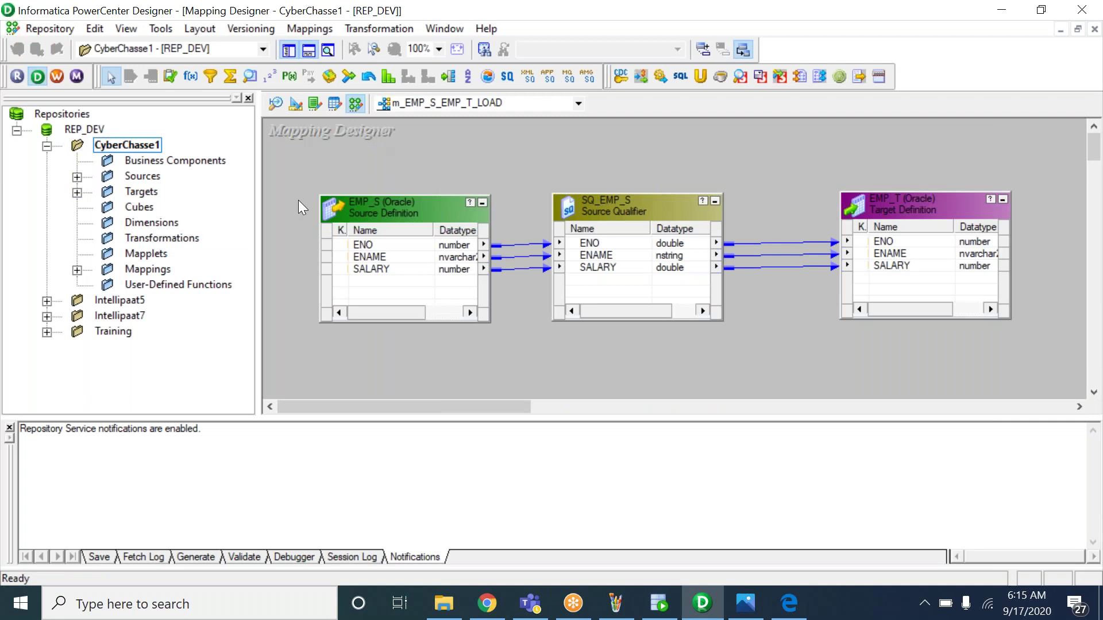
pyautogui.click(10, 428)
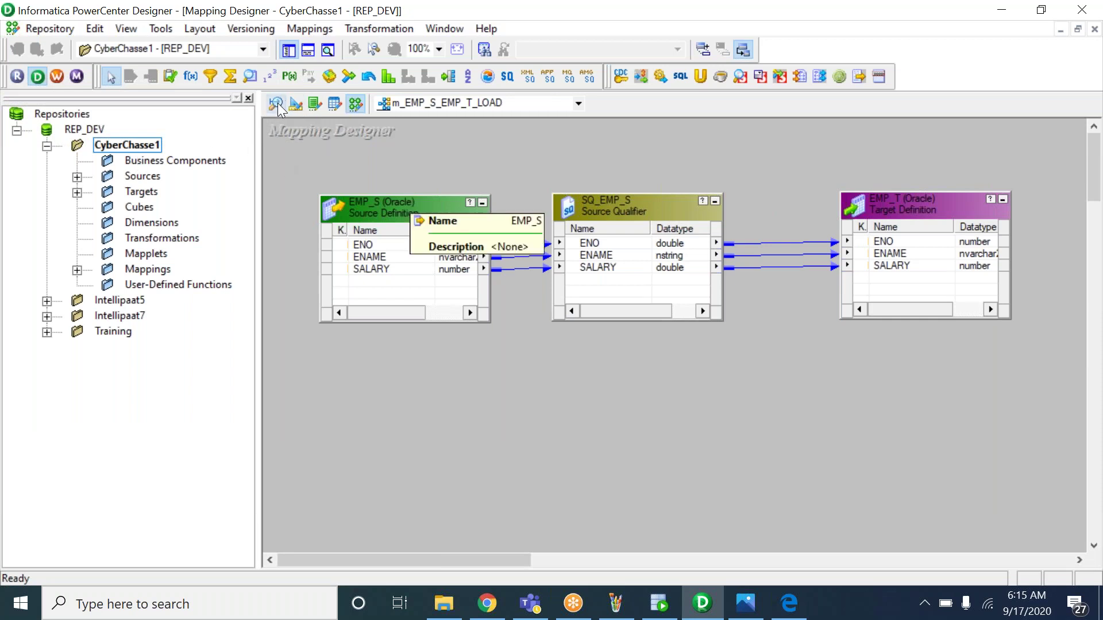
# Glance at Paint and the 5_INFO.bmp notes, then return to Designer
pyautogui.click(616, 595)
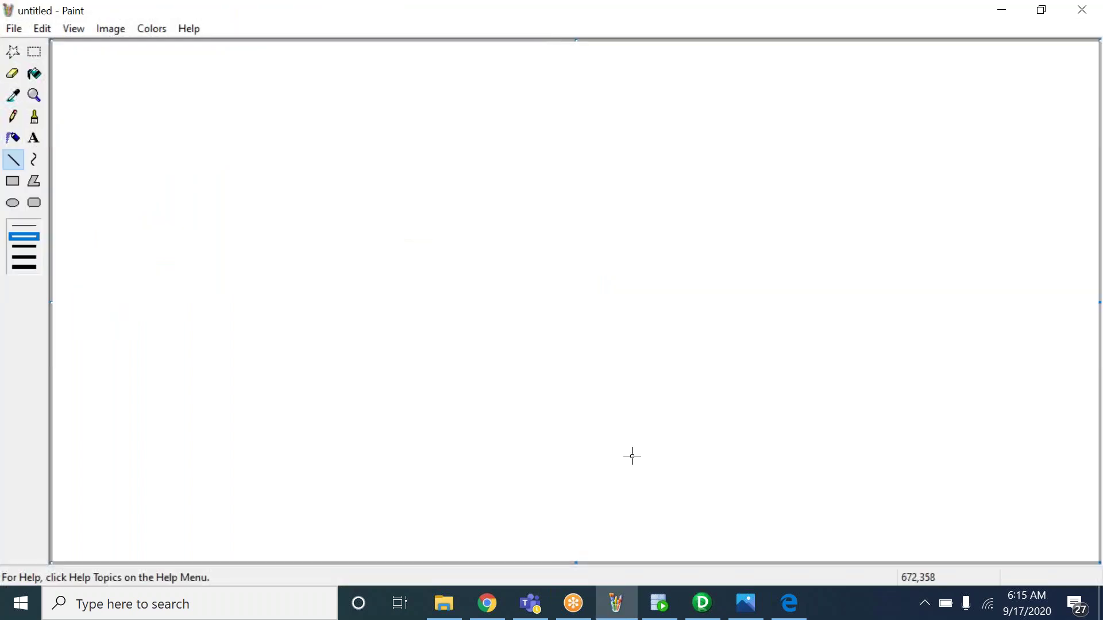
pyautogui.click(741, 604)
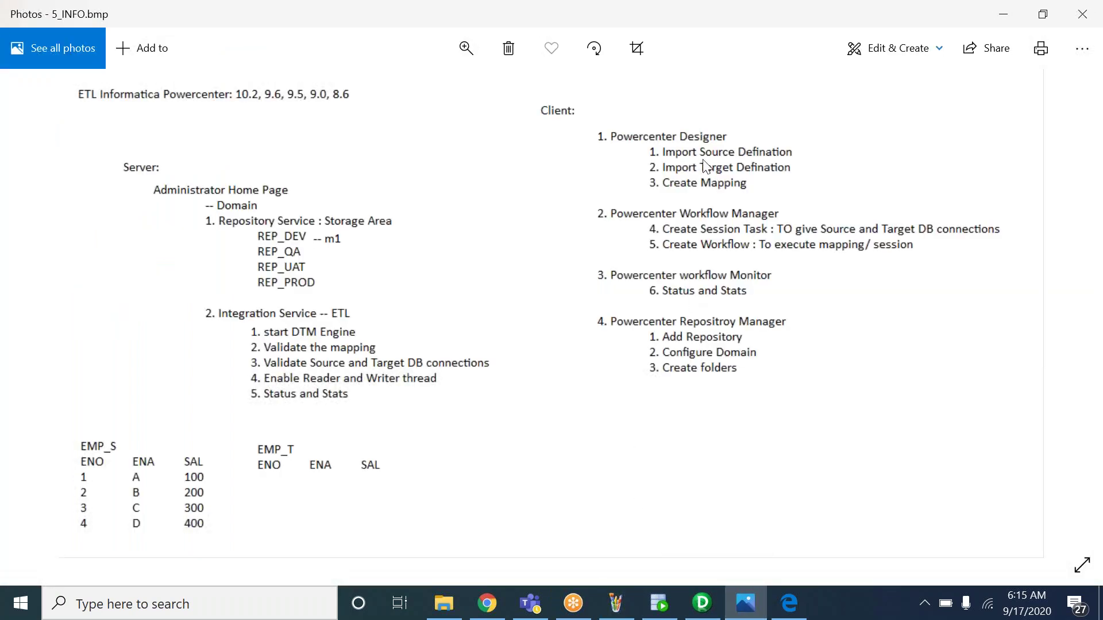
pyautogui.click(703, 610)
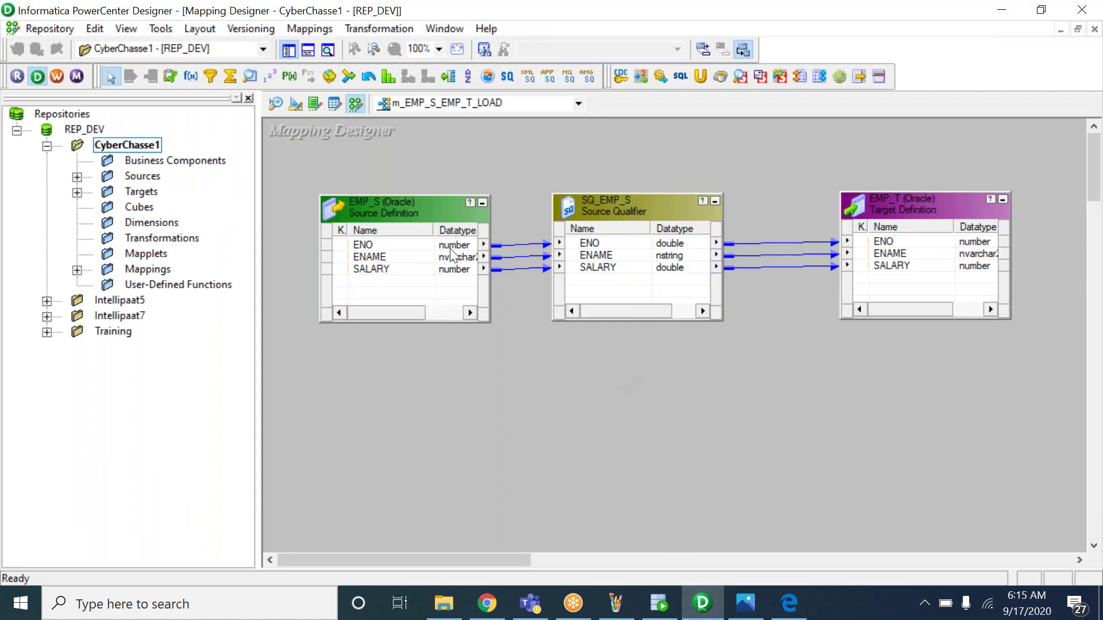
# Switch to the Source Analyzer showing EMP_S, opening and cancelling Import from Database
pyautogui.click(276, 106)
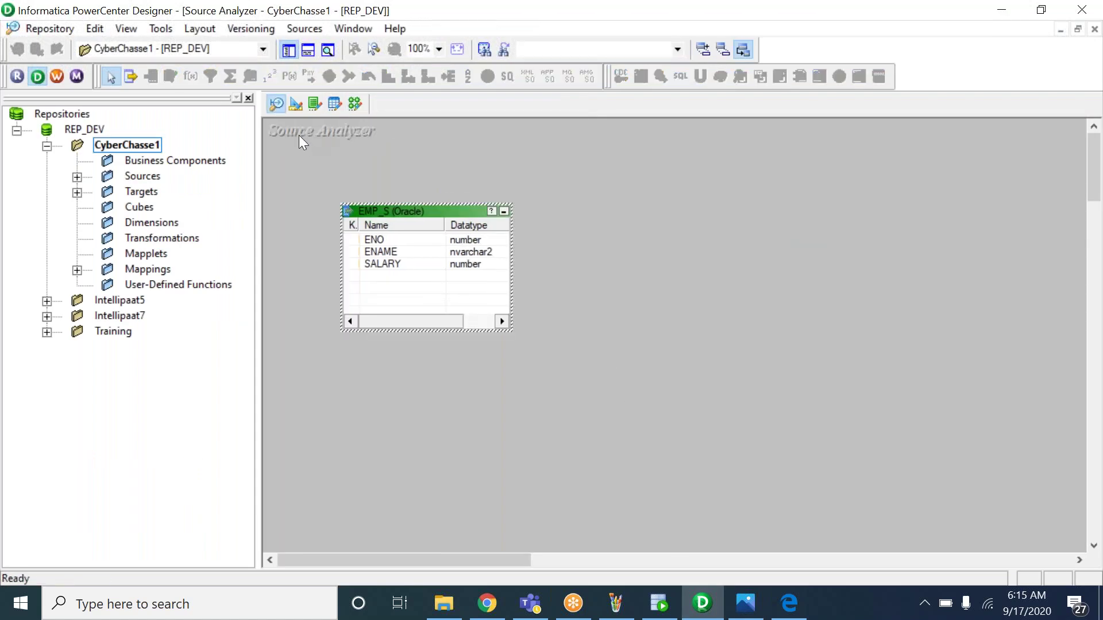
pyautogui.click(302, 29)
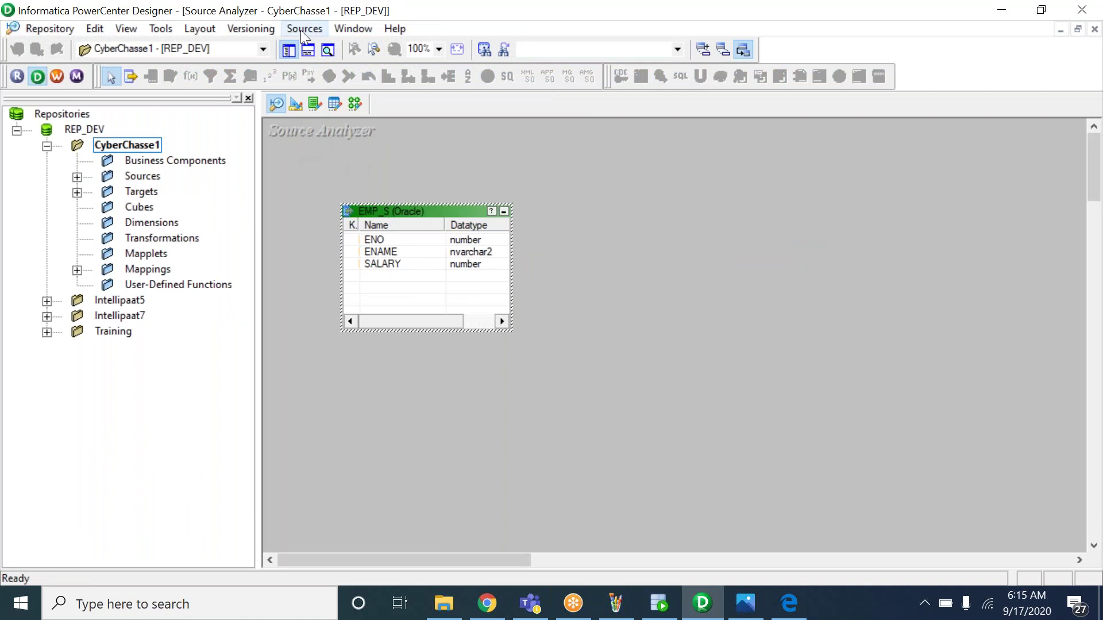
pyautogui.click(313, 48)
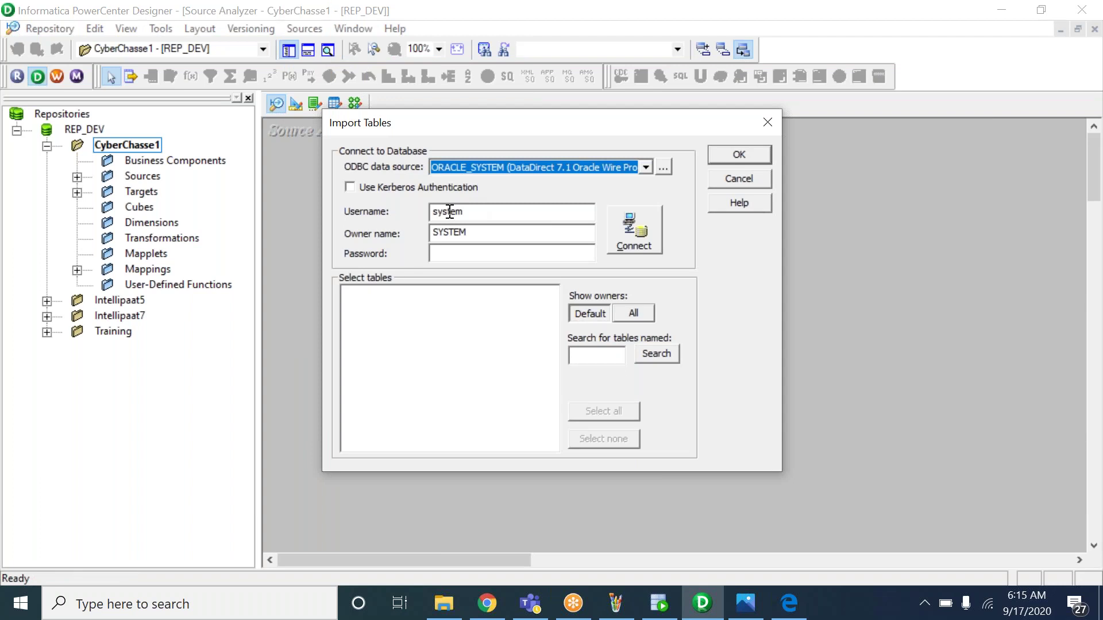
pyautogui.click(448, 232)
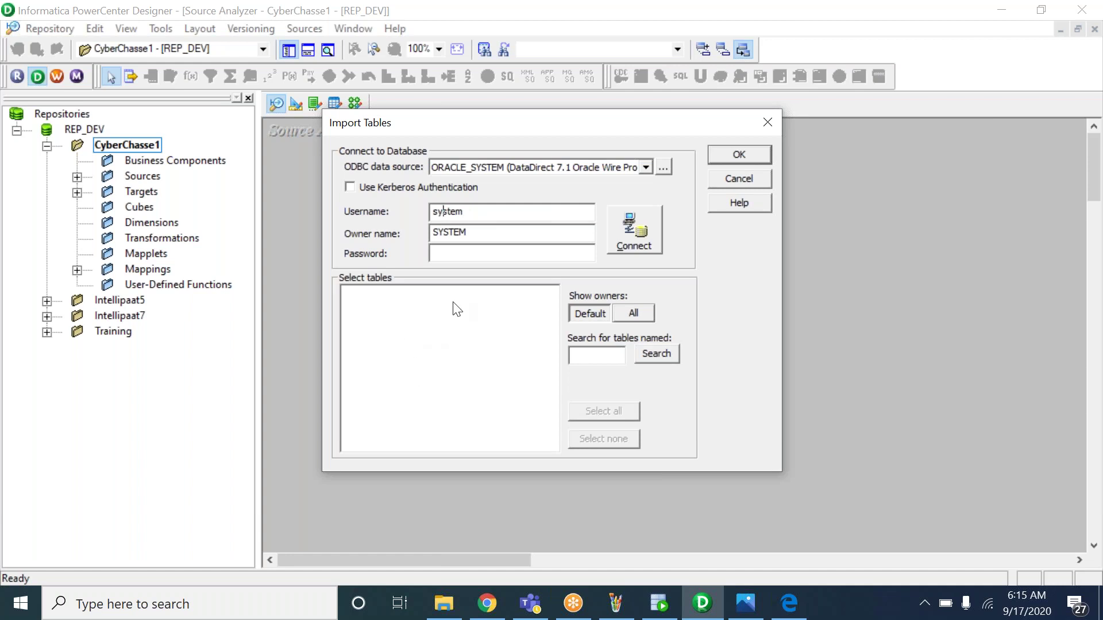
pyautogui.click(727, 176)
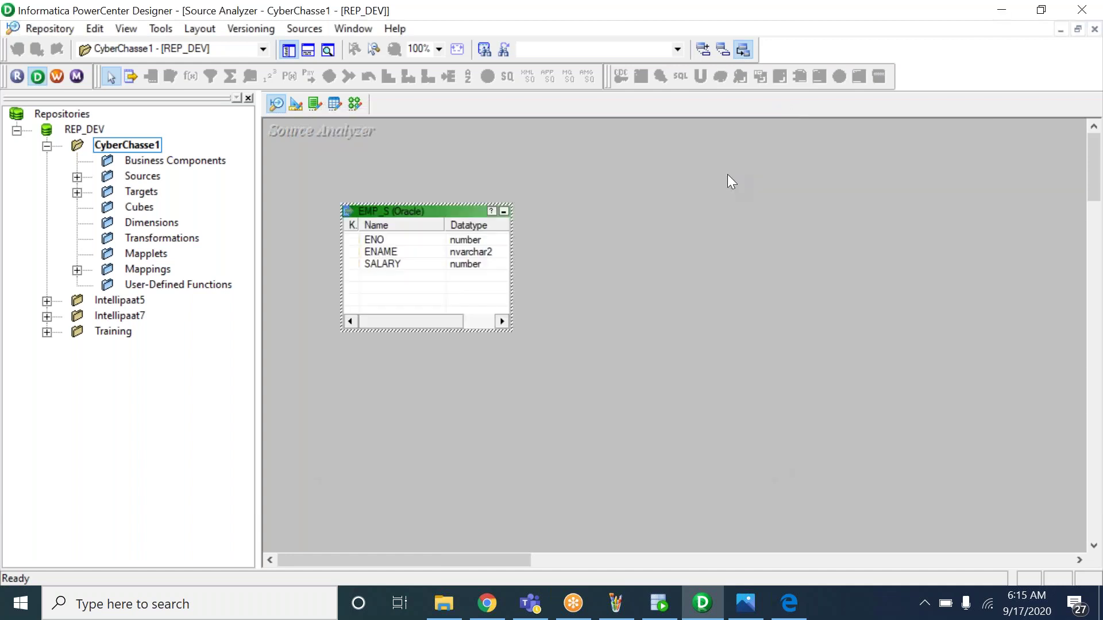
# Expand Sources > ORACLE_SYSTEM, select EMP_S, and glance at the 5_INFO.bmp notes
pyautogui.click(414, 180)
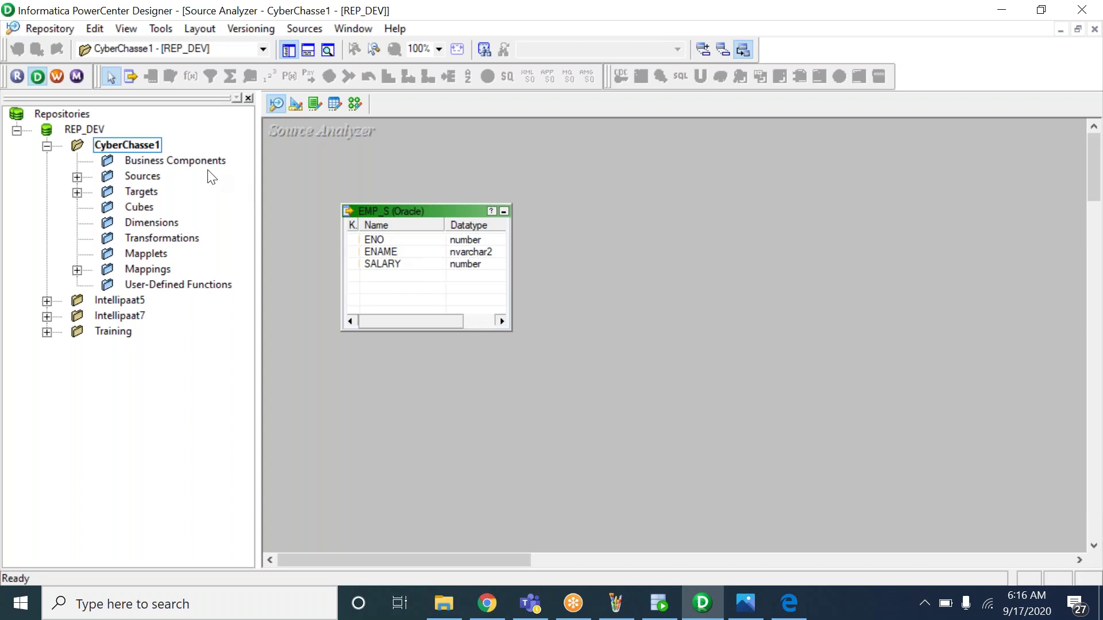
pyautogui.doubleClick(143, 175)
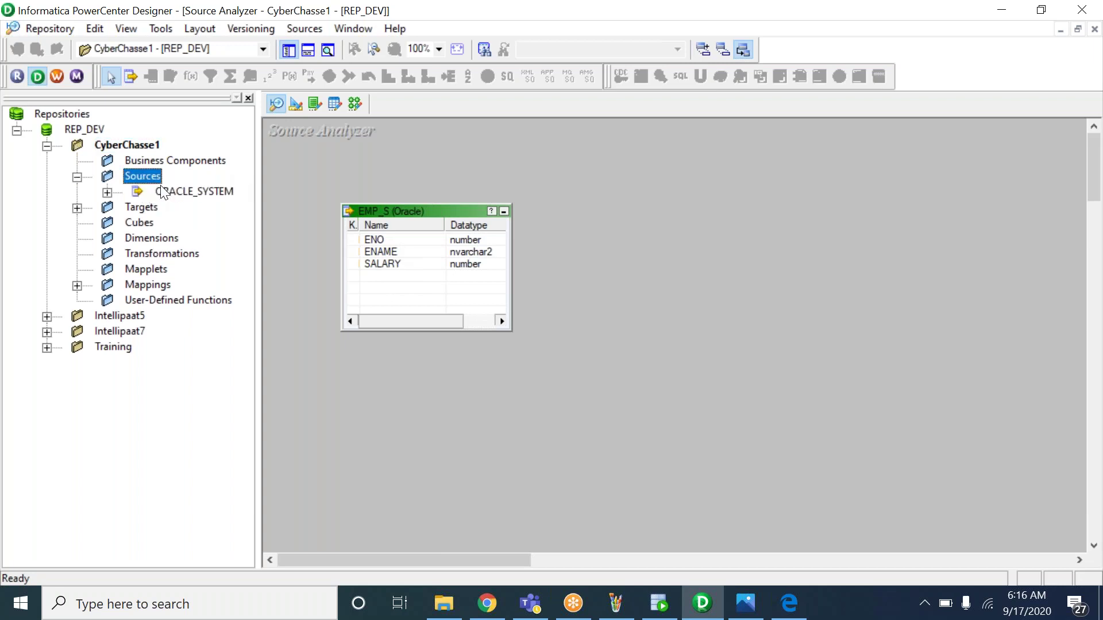
pyautogui.doubleClick(164, 190)
pyautogui.click(206, 209)
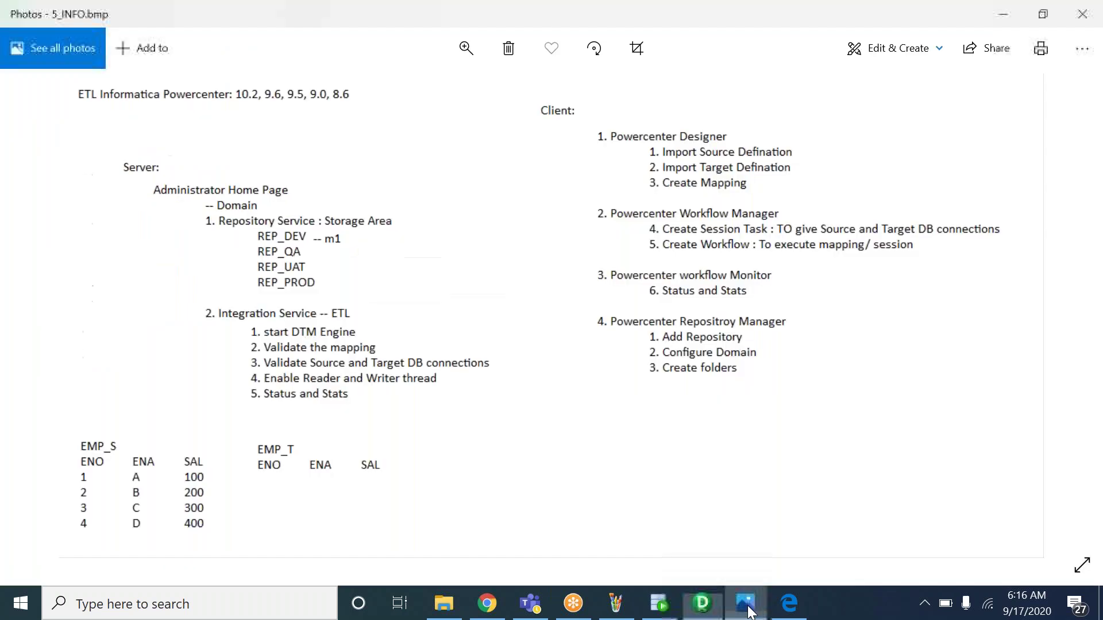
pyautogui.click(745, 603)
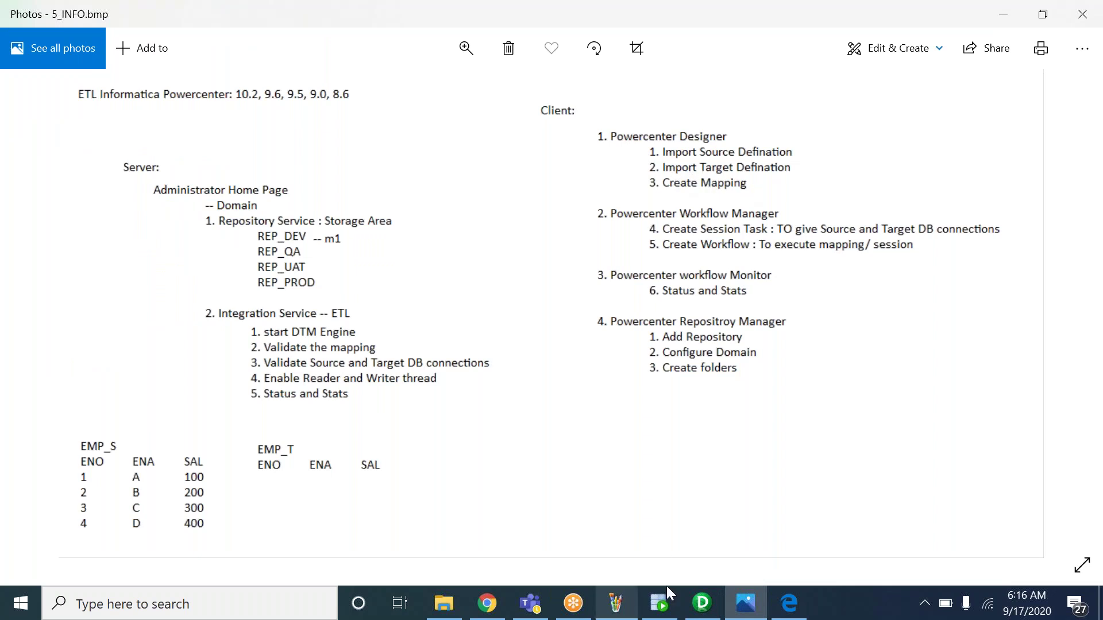
pyautogui.click(702, 603)
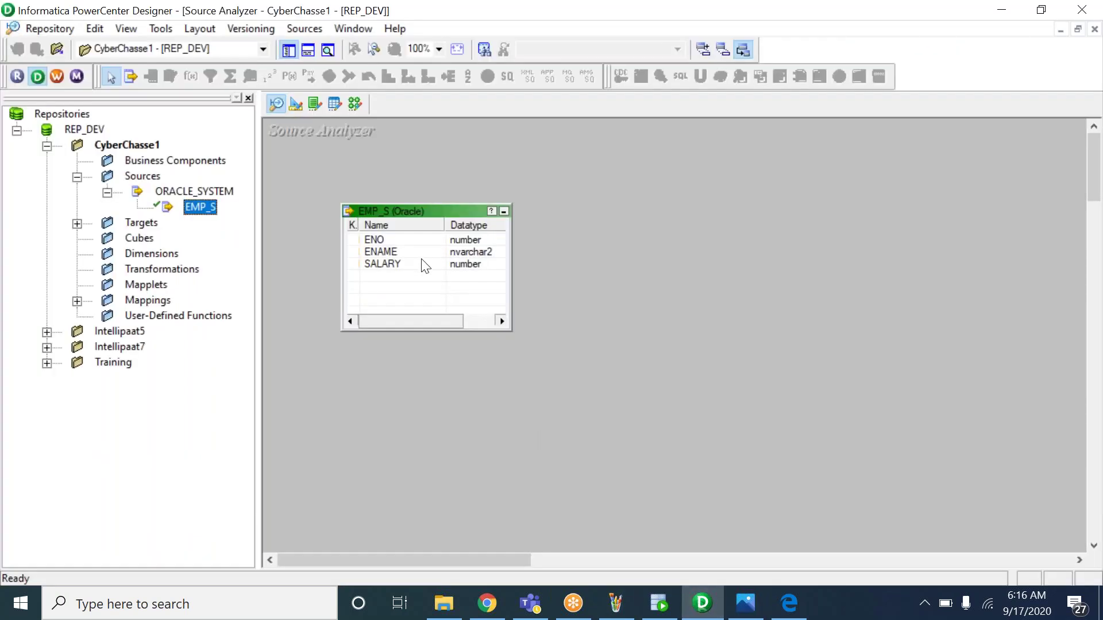
# Switch to the Target Designer, opening and cancelling the target Import from Database dialog
pyautogui.click(295, 108)
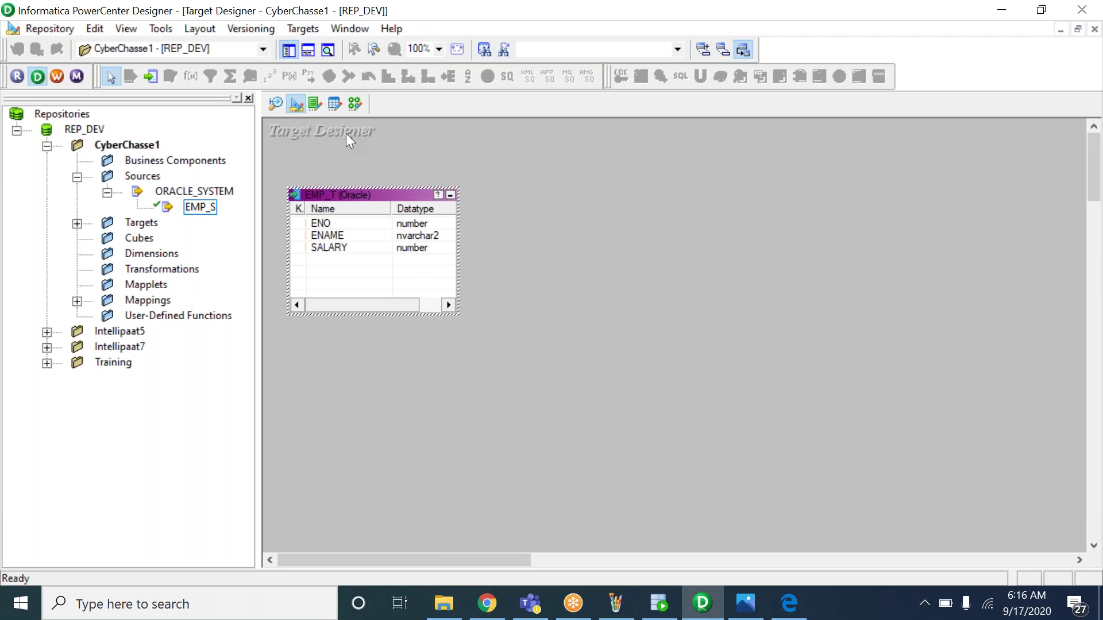
pyautogui.click(278, 105)
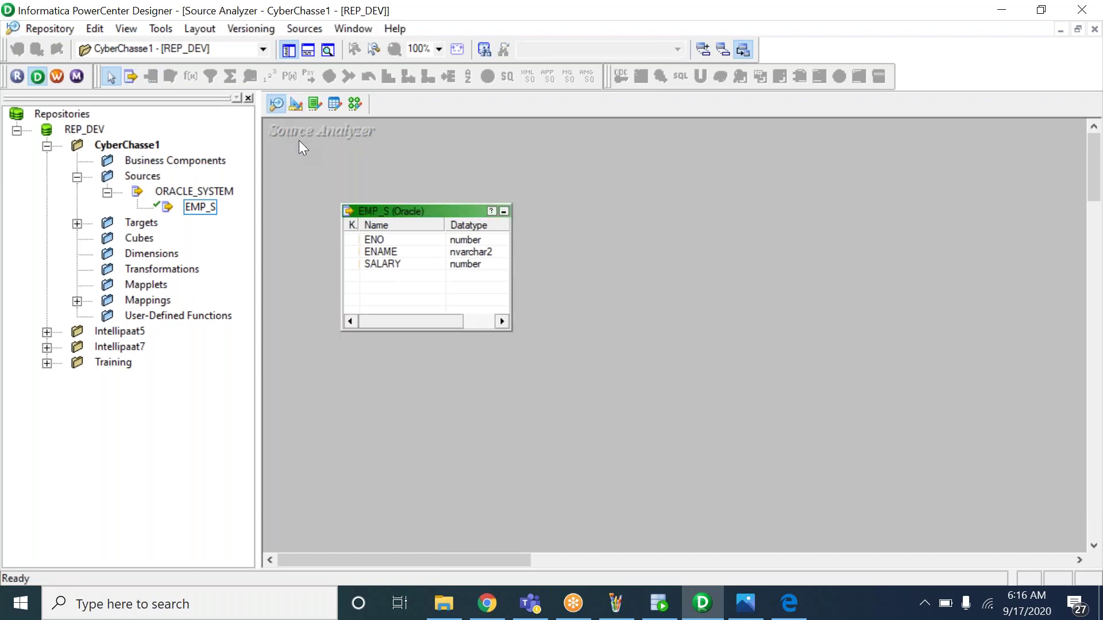
pyautogui.click(296, 106)
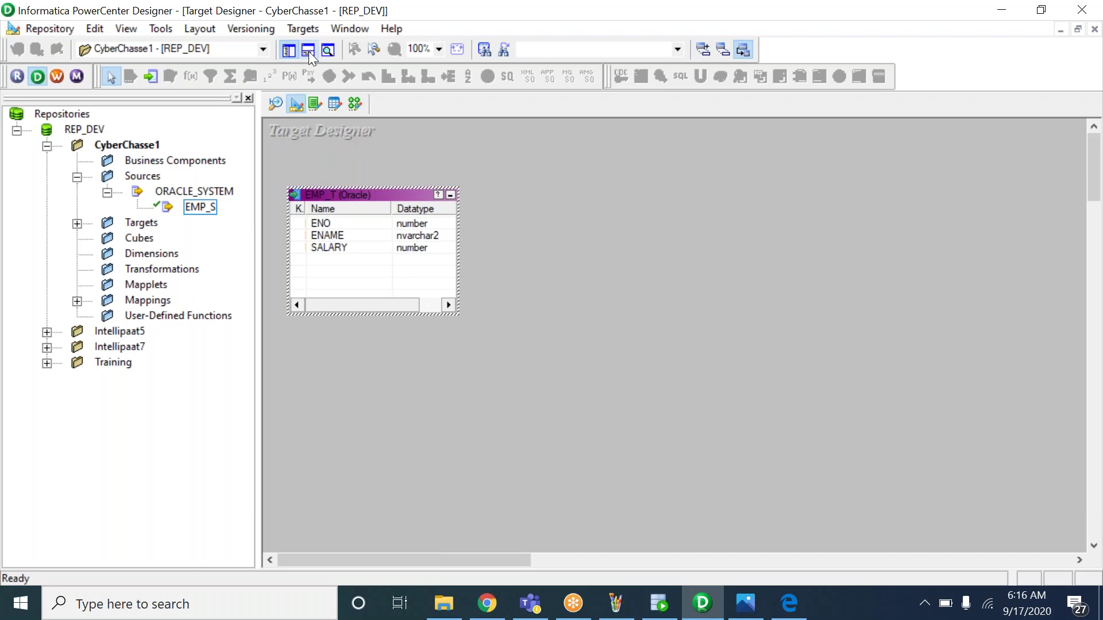
pyautogui.click(303, 30)
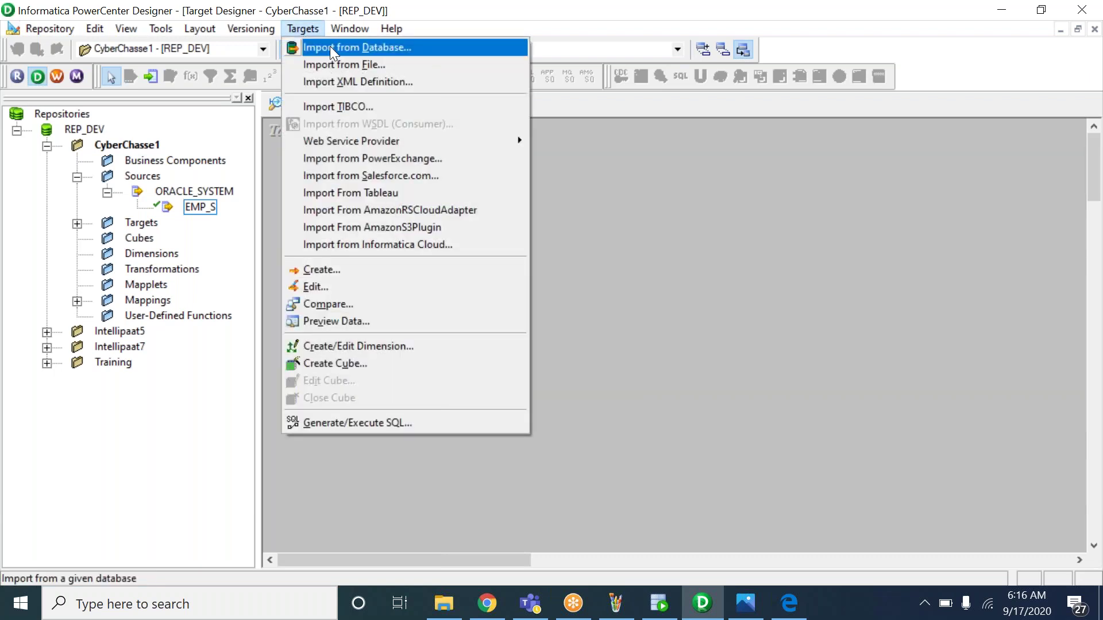
pyautogui.click(329, 47)
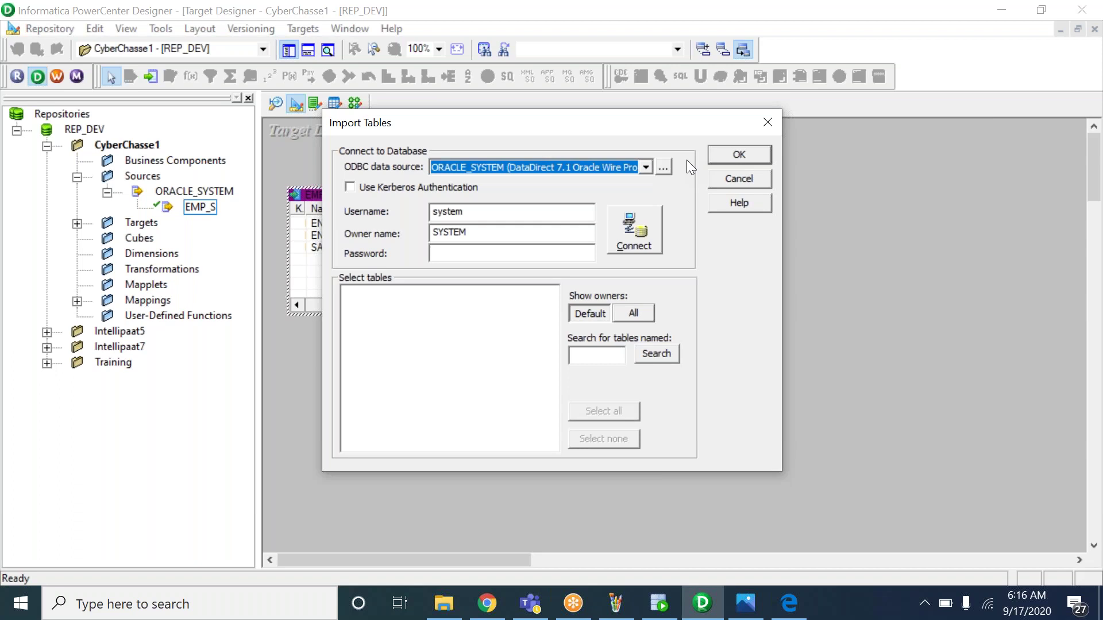
pyautogui.click(725, 155)
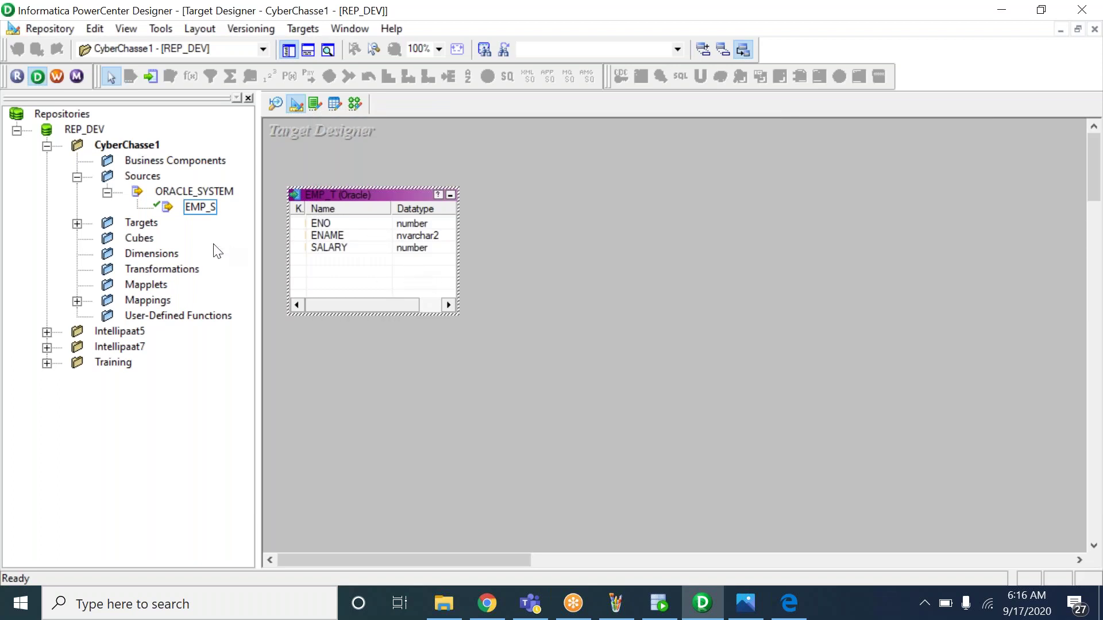
# Expand Targets to select EMP_T, glance at the notes, and return to Designer
pyautogui.click(77, 224)
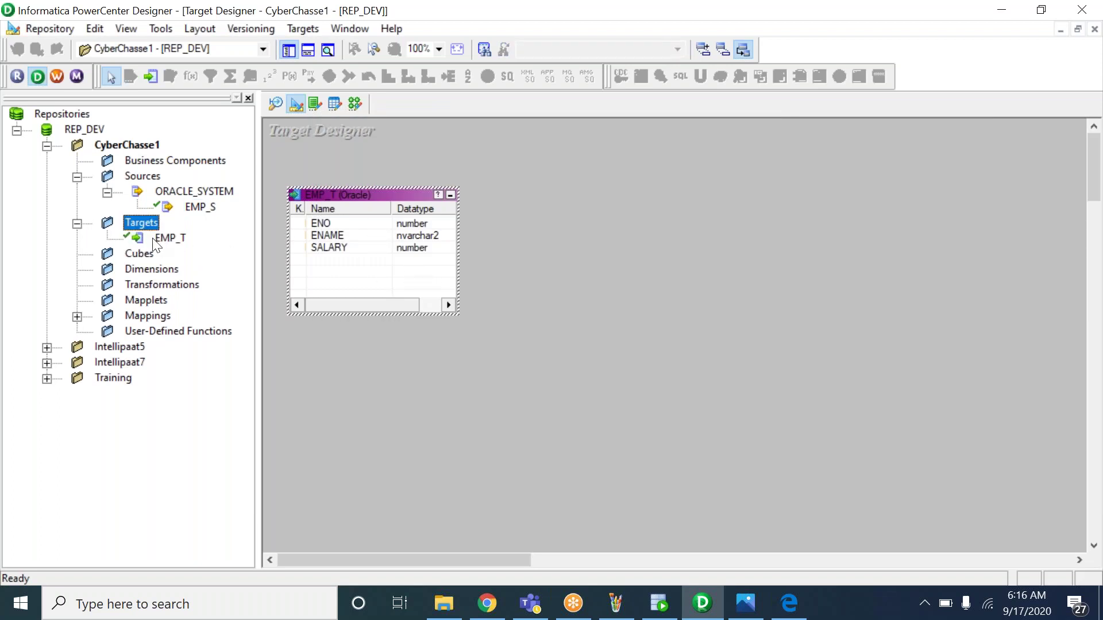
pyautogui.click(170, 240)
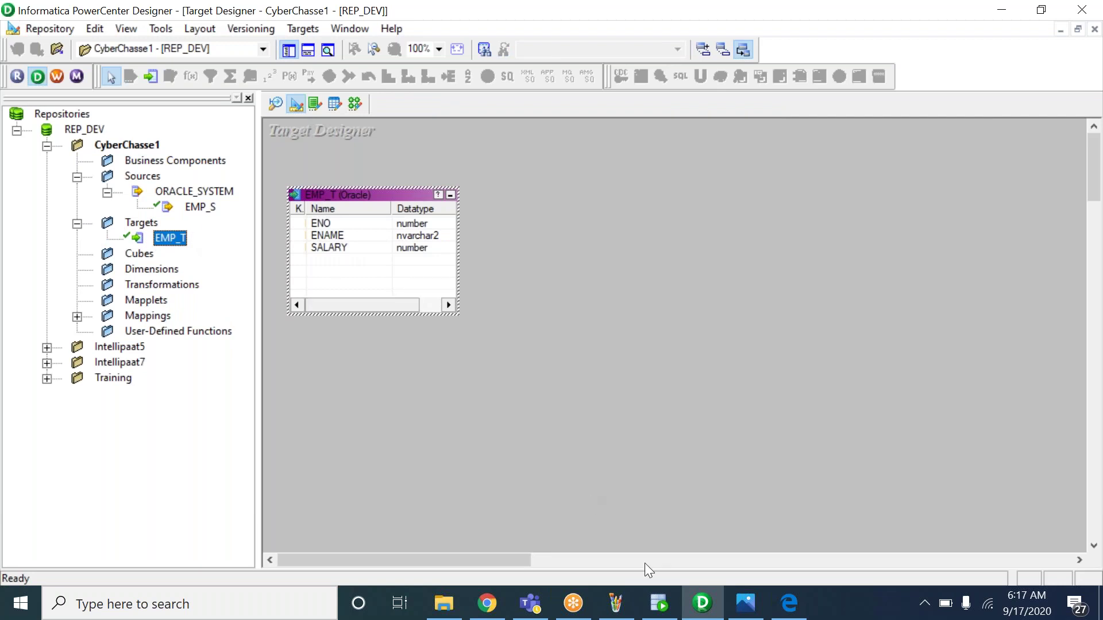
pyautogui.click(745, 603)
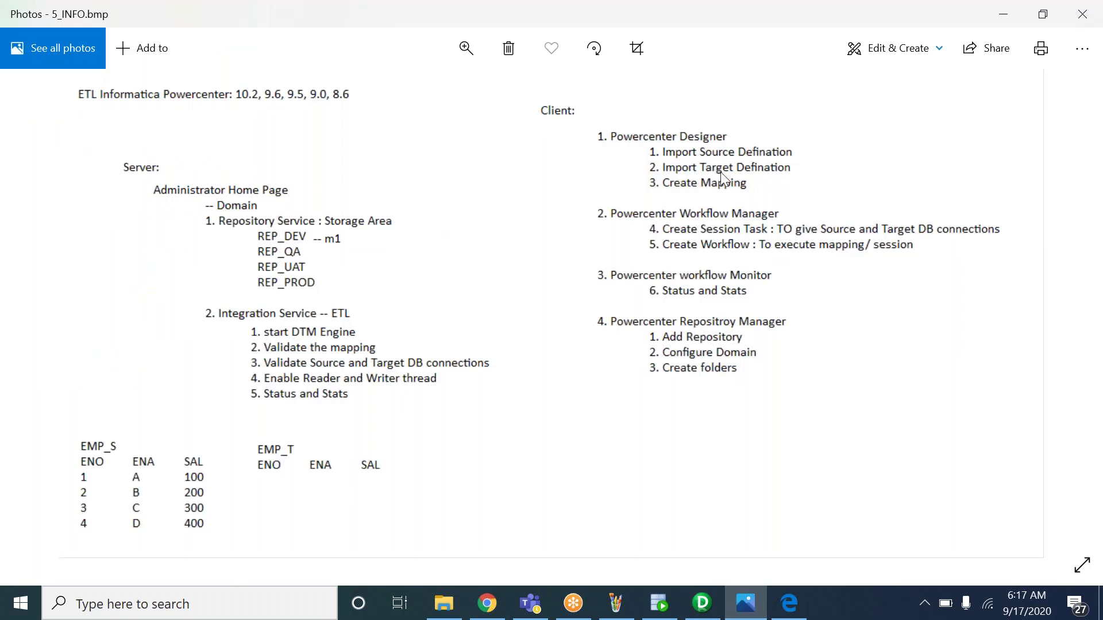
pyautogui.hotkey('alt', 'Tab')
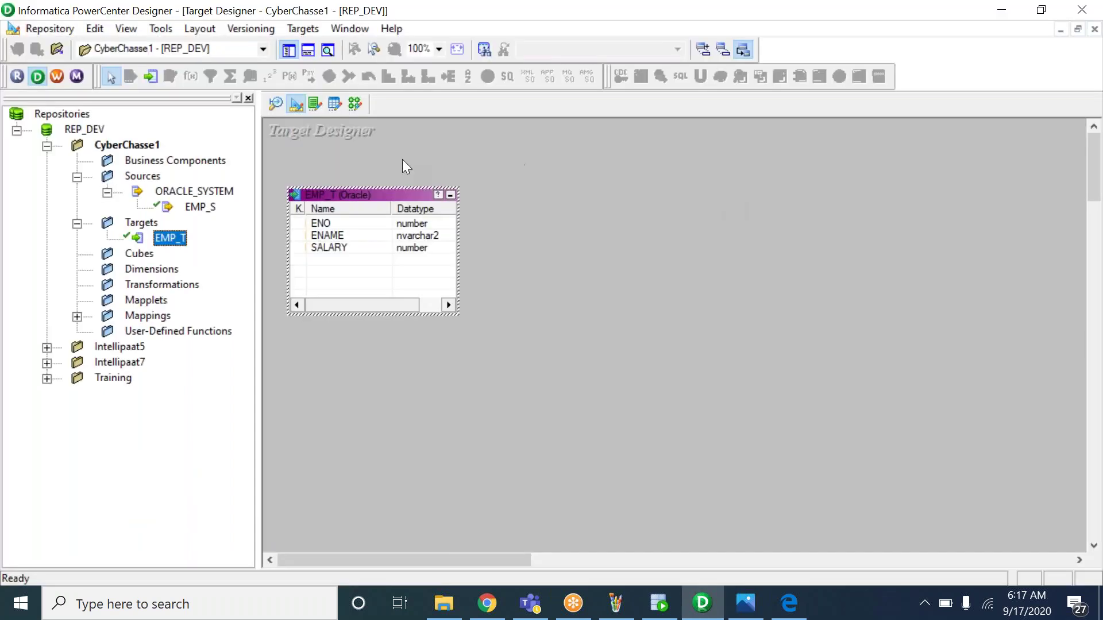
# Open the Mapping Designer showing m_EMP_S_EMP_T_LOAD and browse the Mappings menu
pyautogui.click(355, 104)
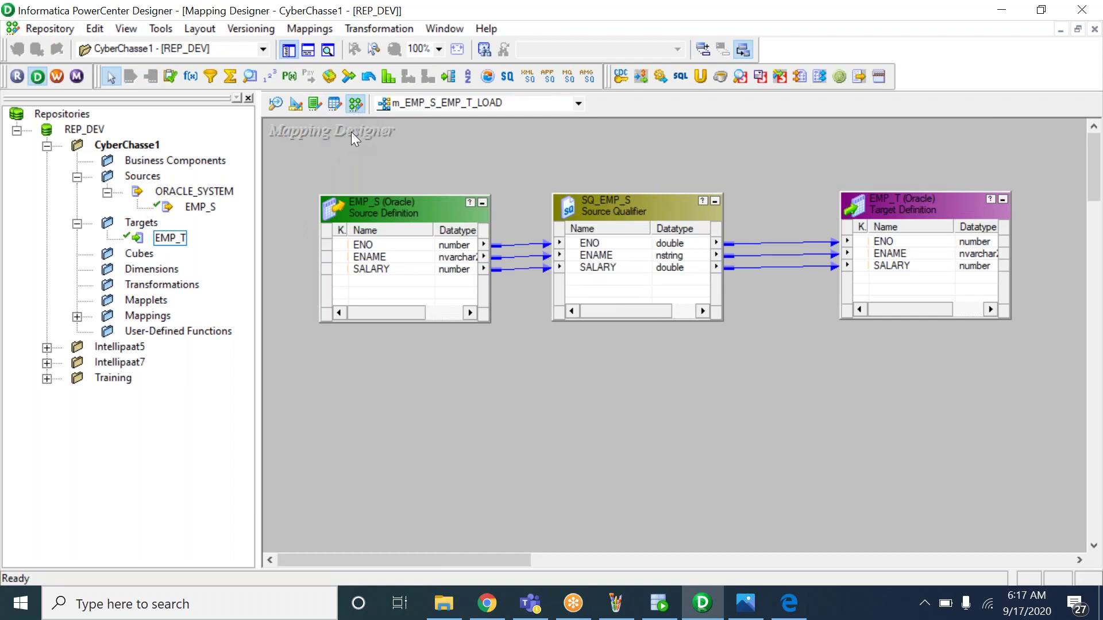
pyautogui.click(308, 28)
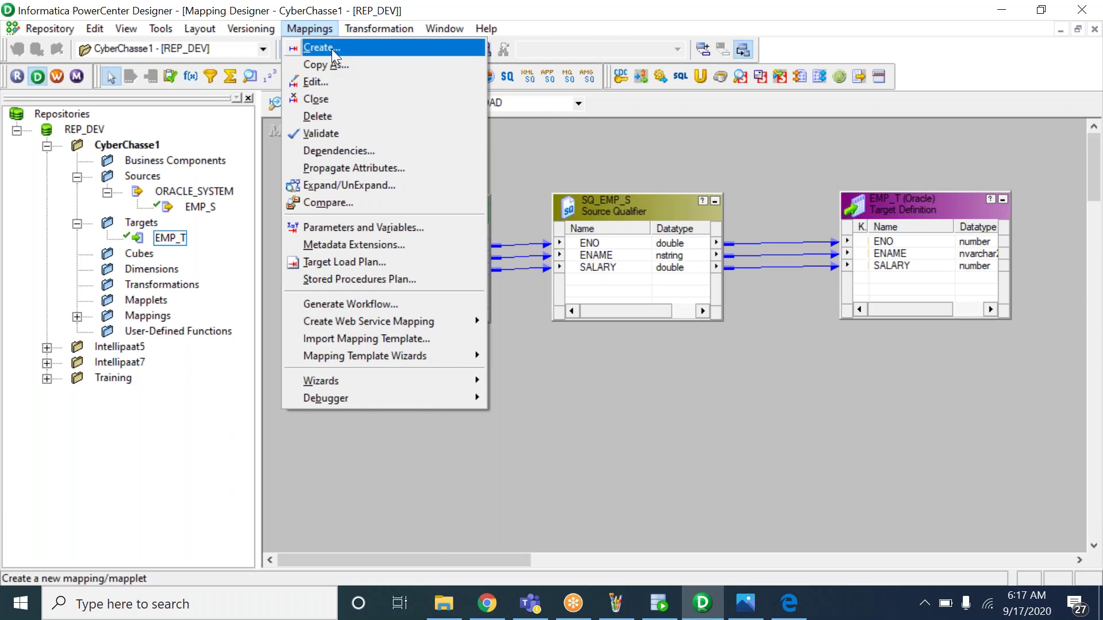
pyautogui.press('Escape')
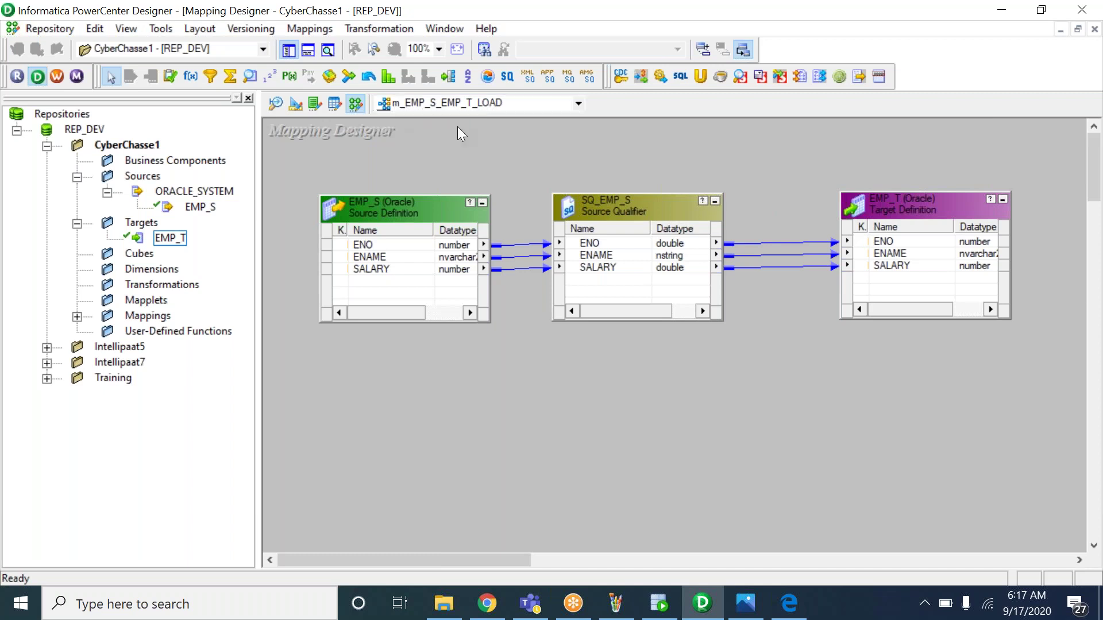
# Select the EMP_S source and the SQ_EMP_S Source Qualifier in tree and mapping
pyautogui.click(201, 207)
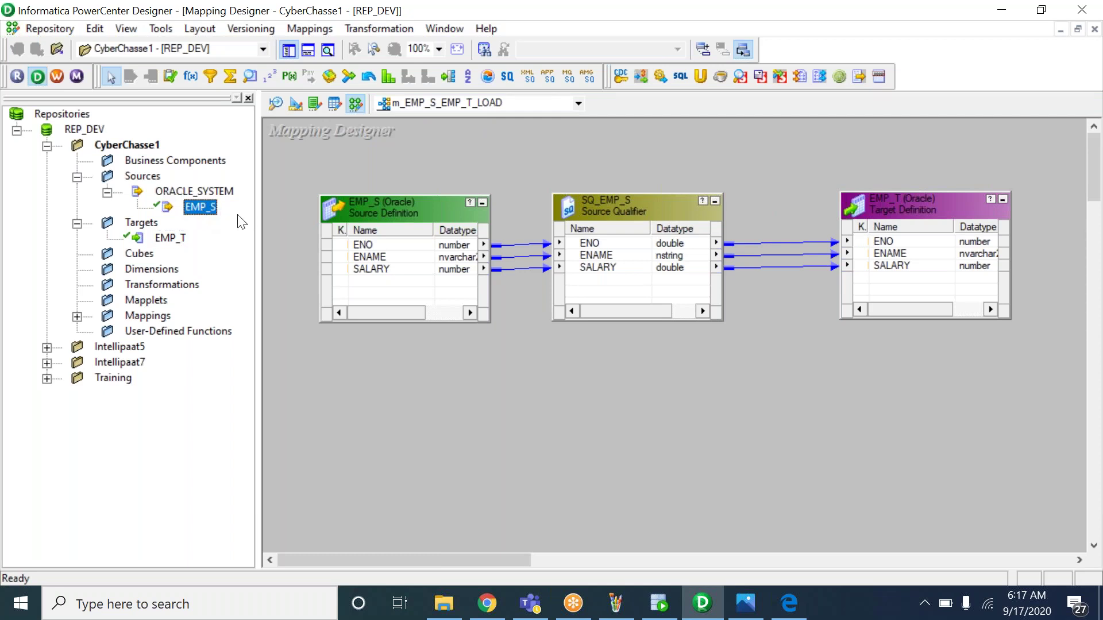
pyautogui.click(384, 215)
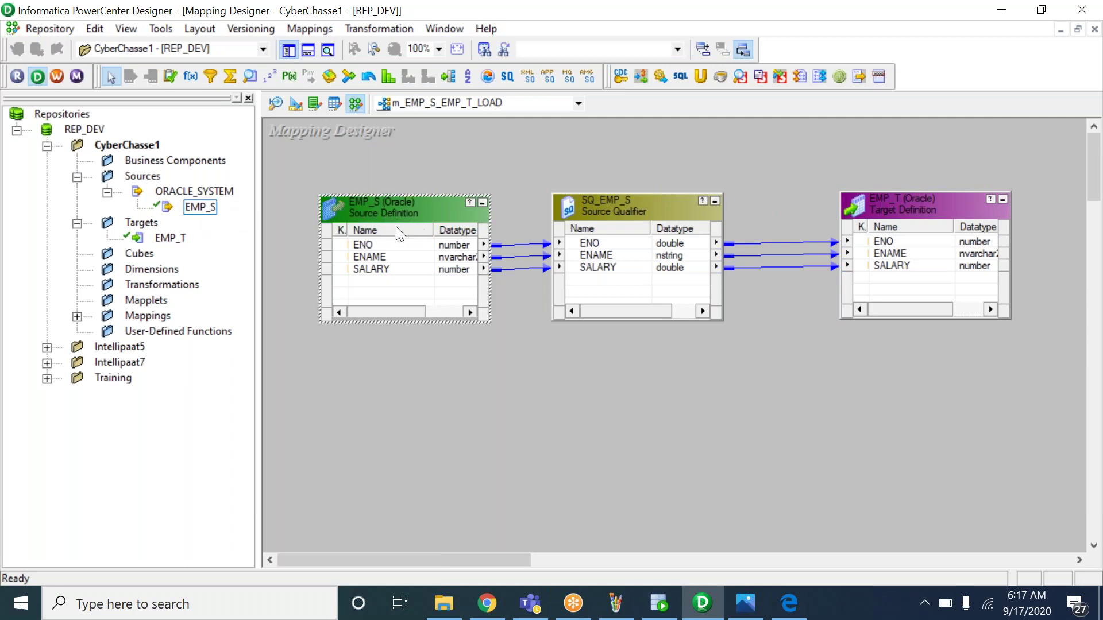
pyautogui.click(602, 203)
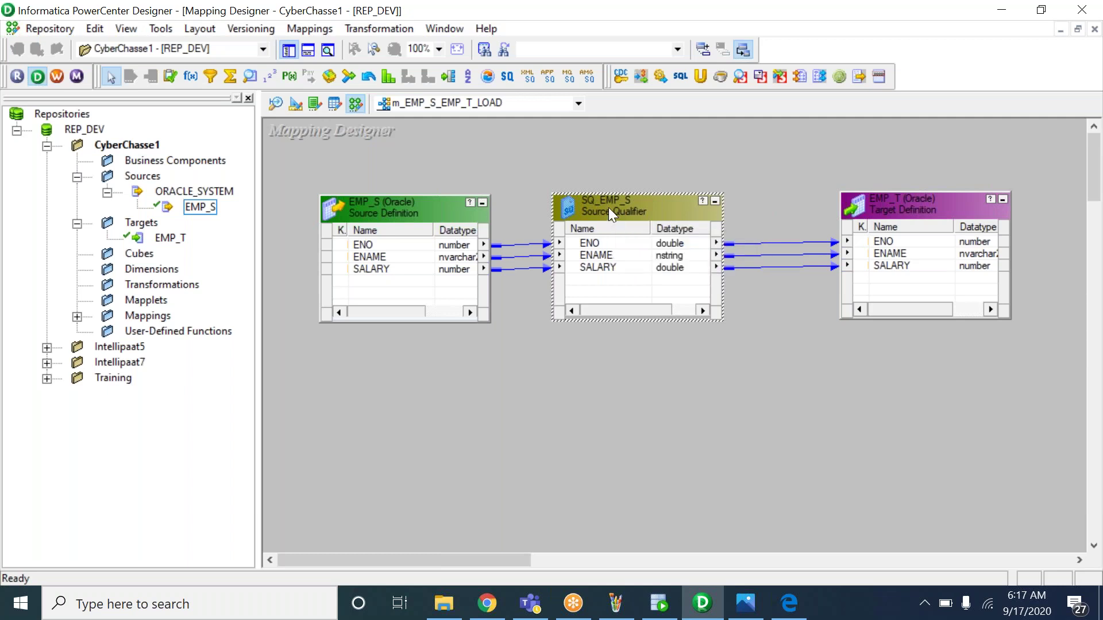
pyautogui.click(195, 206)
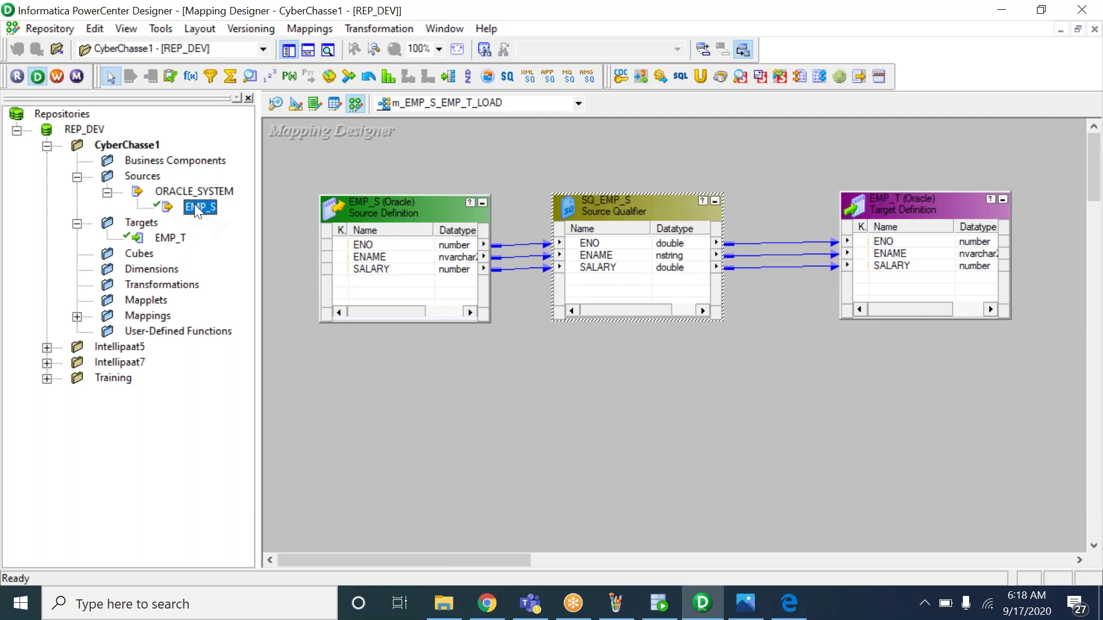
# Delete the three existing links from SQ_EMP_S to EMP_T
pyautogui.click(168, 240)
pyautogui.click(886, 209)
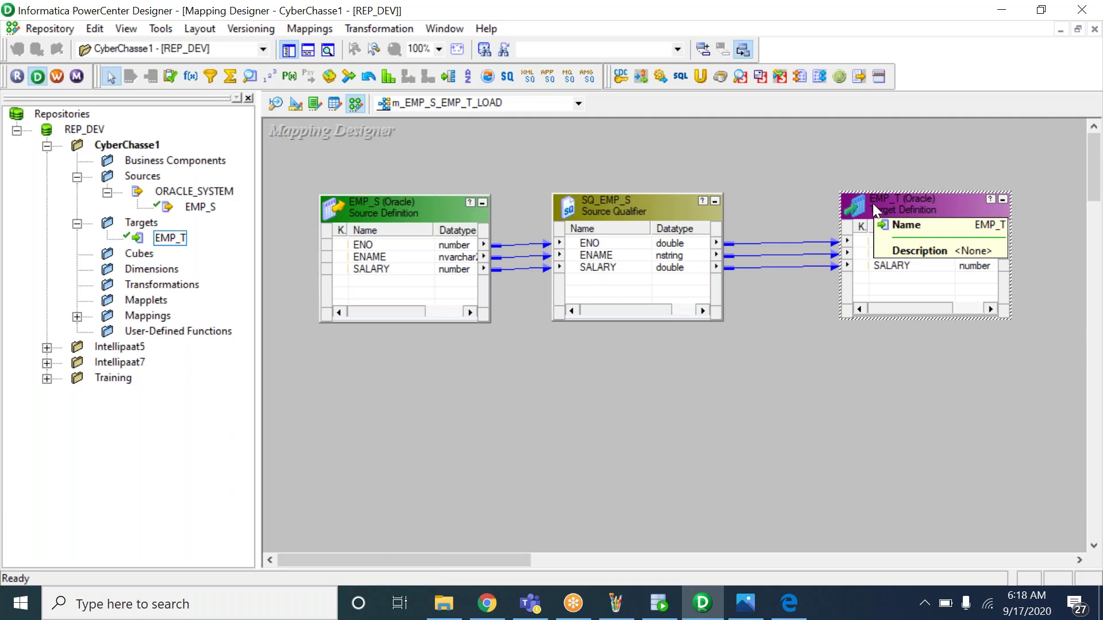
pyautogui.click(801, 204)
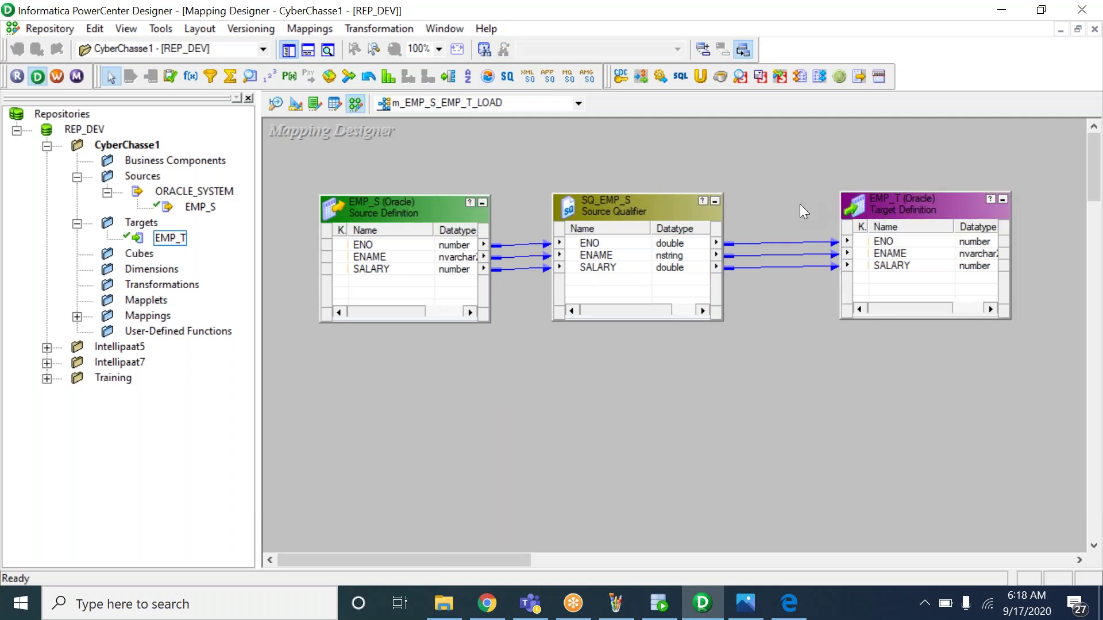
pyautogui.moveTo(787, 220); pyautogui.dragTo(780, 339)
pyautogui.press('Delete')
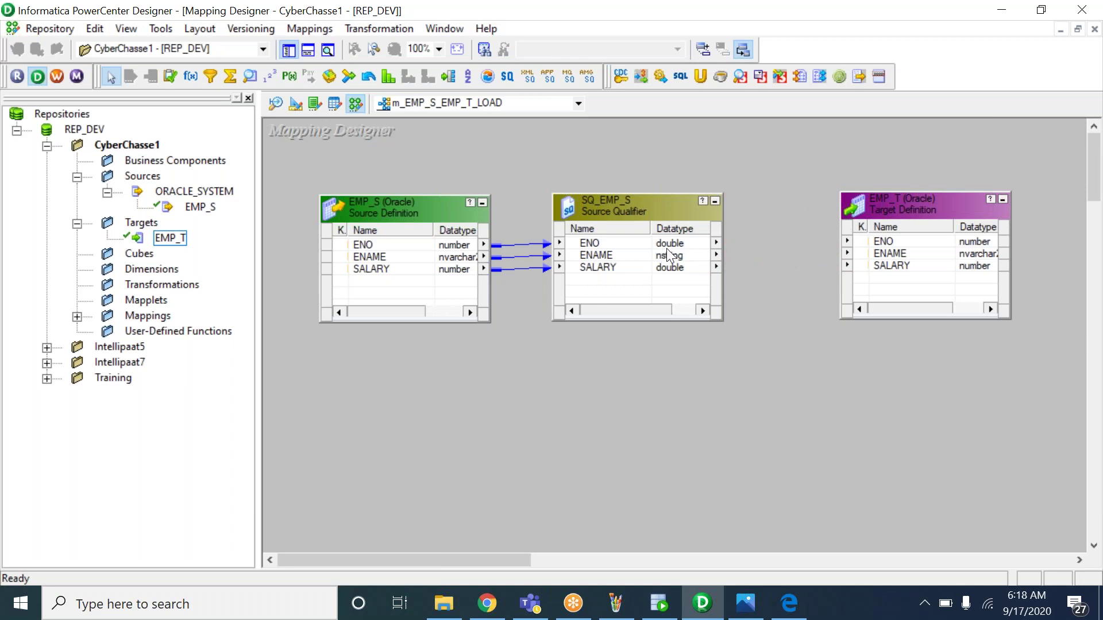
# Reconnect SQ_EMP_S ports ENO, ENAME and SALARY to EMP_T and save the mapping
pyautogui.click(612, 254)
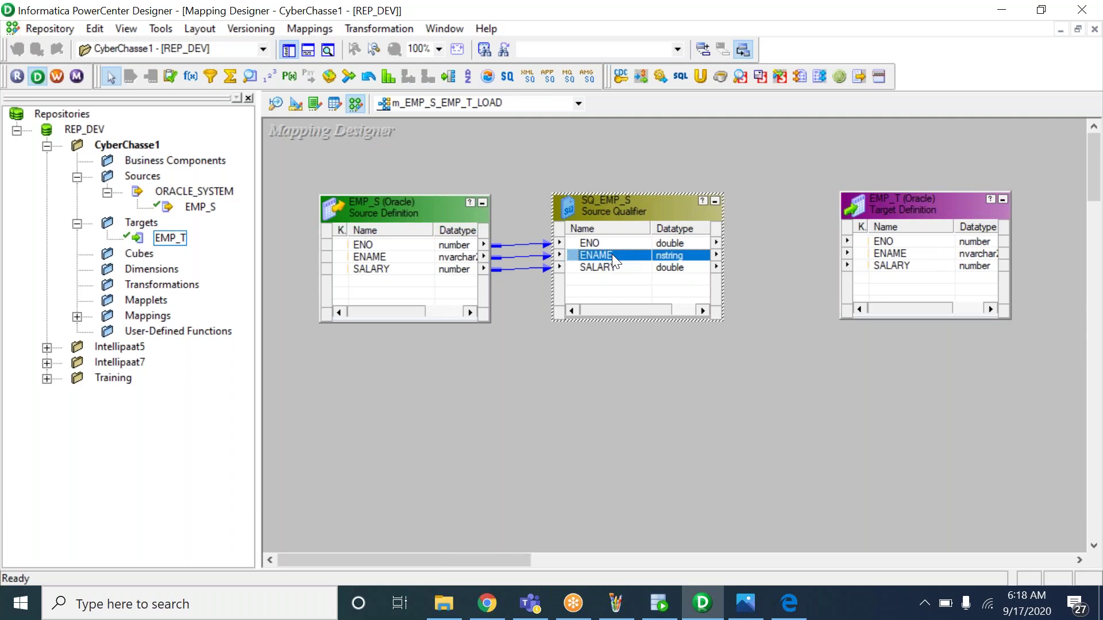
pyautogui.rightClick(612, 253)
pyautogui.click(634, 265)
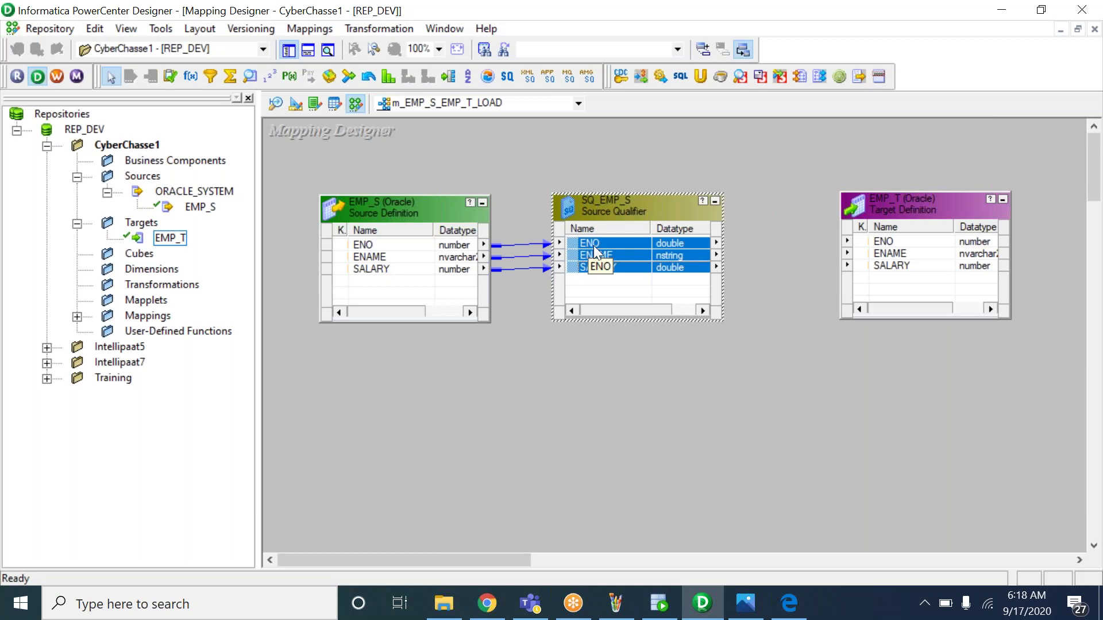
pyautogui.moveTo(593, 244); pyautogui.dragTo(885, 245)
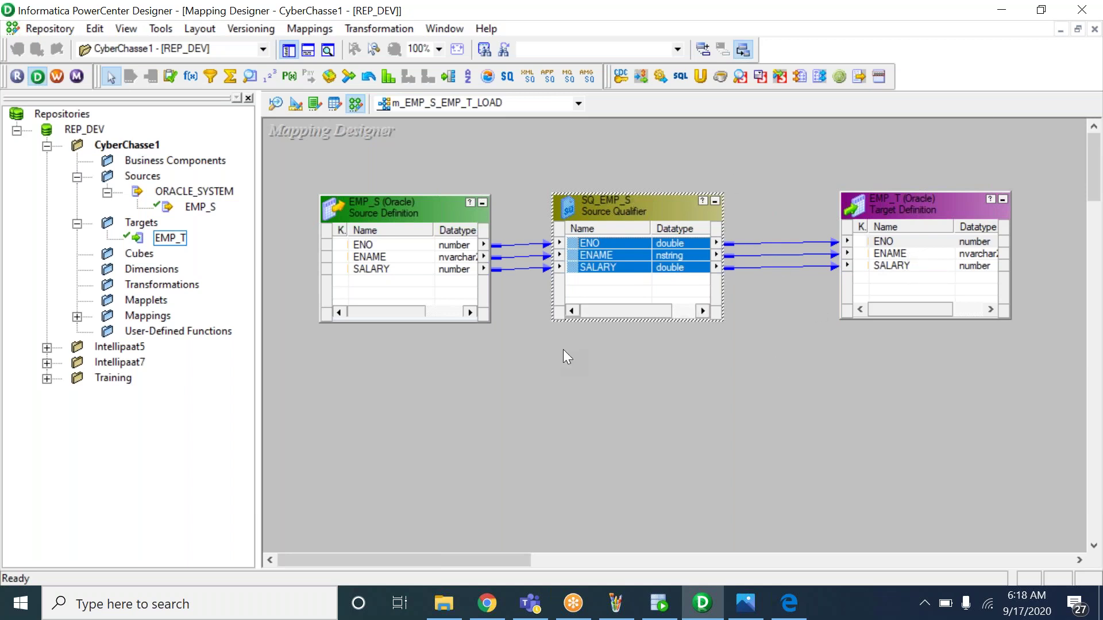
pyautogui.click(506, 306)
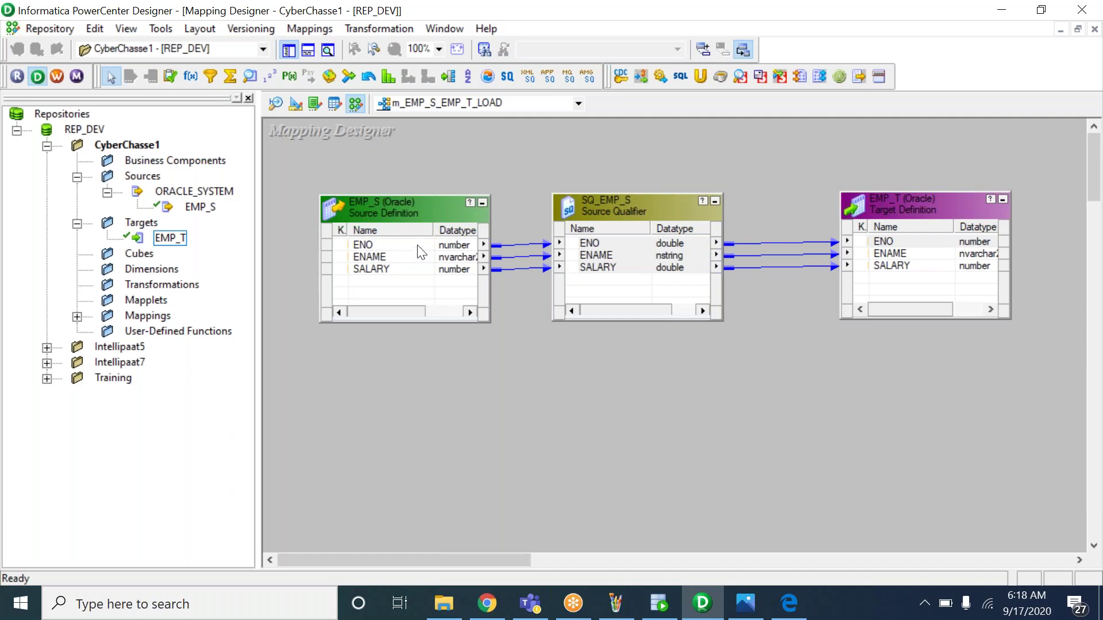
pyautogui.hotkey('ctrl', 's')
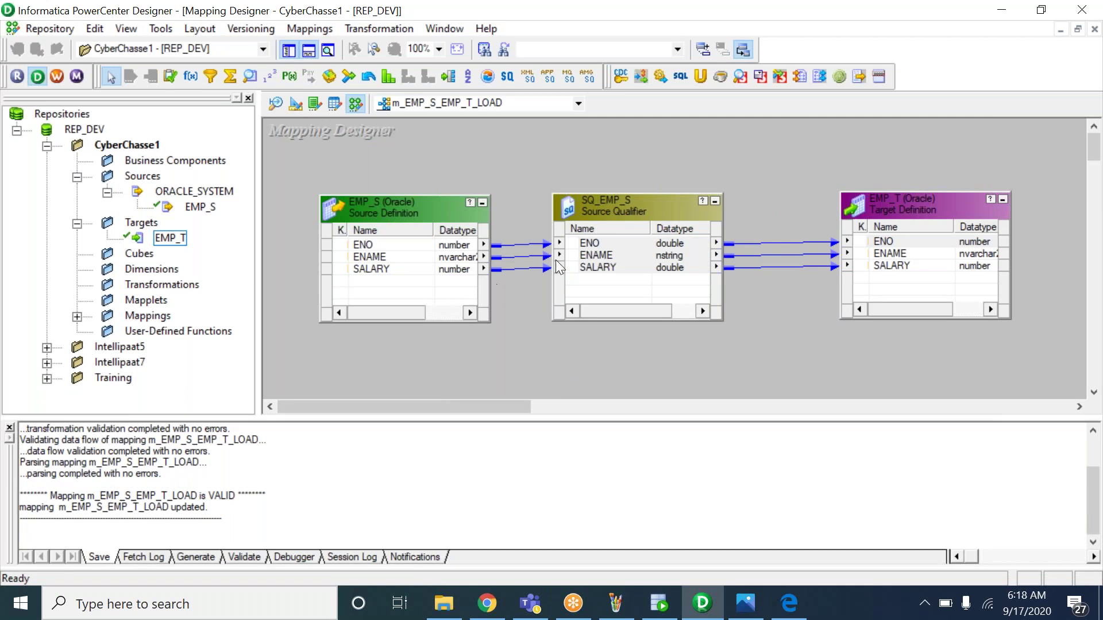
# Review the save log confirming m_EMP_S_EMP_T_LOAD is VALID, then show the 5_INFO.bmp notes
pyautogui.click(54, 29)
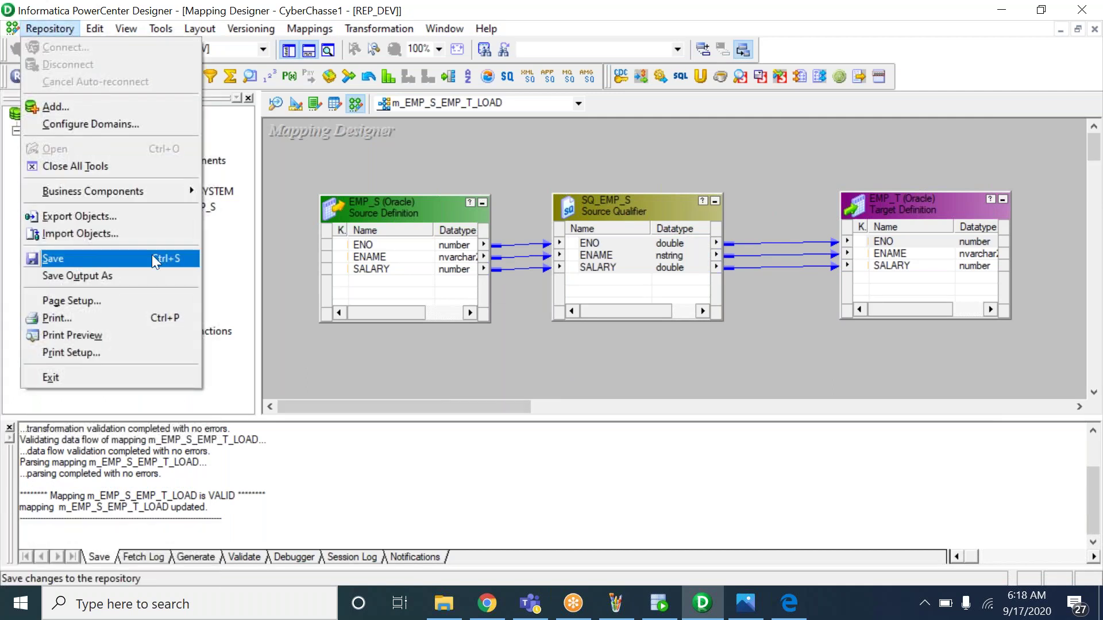
pyautogui.click(288, 294)
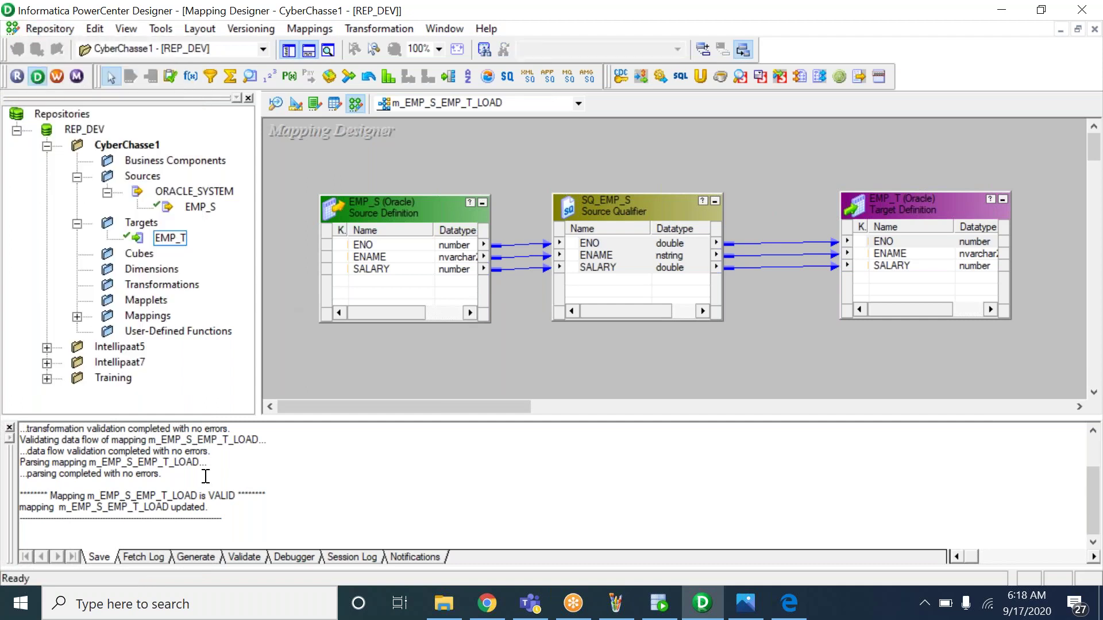
pyautogui.moveTo(76, 463); pyautogui.dragTo(240, 522)
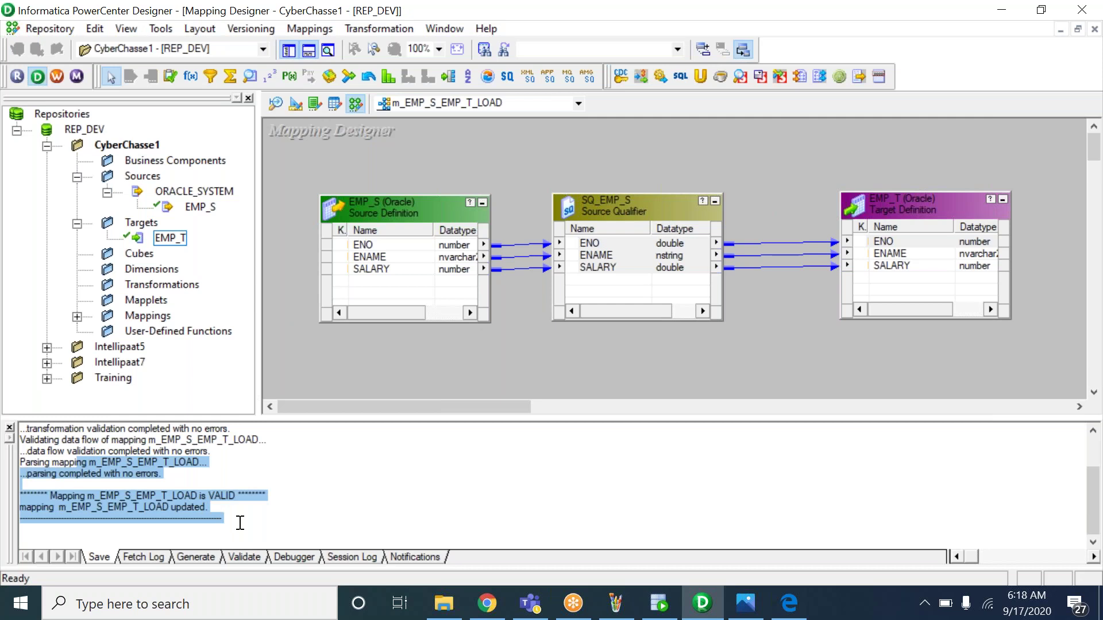
pyautogui.click(170, 502)
pyautogui.moveTo(50, 495); pyautogui.dragTo(235, 494)
pyautogui.moveTo(174, 460); pyautogui.dragTo(87, 440)
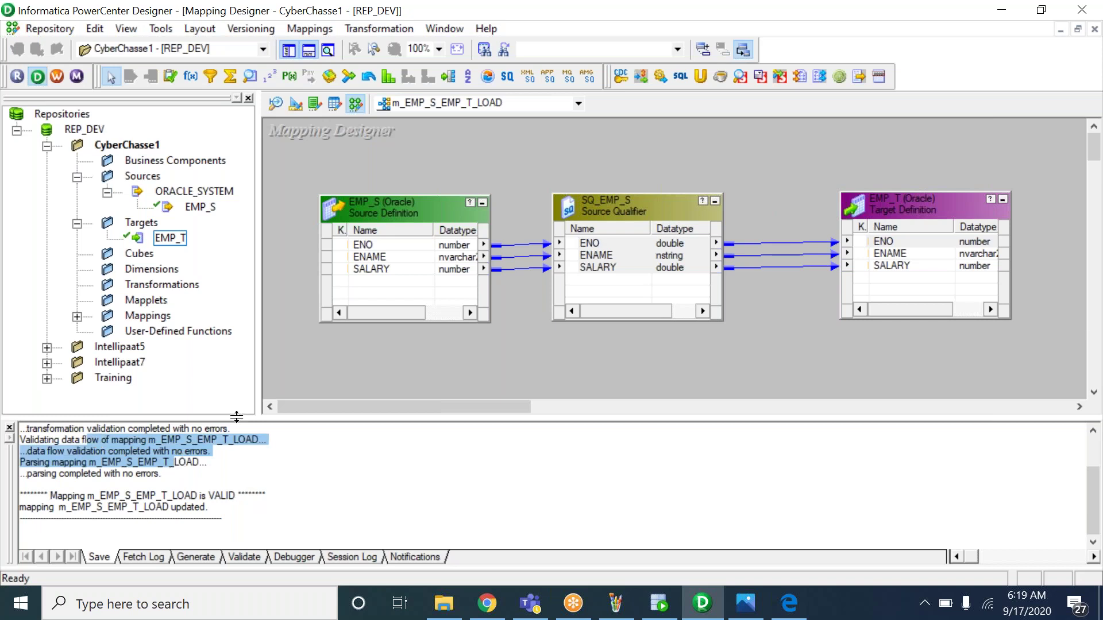
pyautogui.click(745, 603)
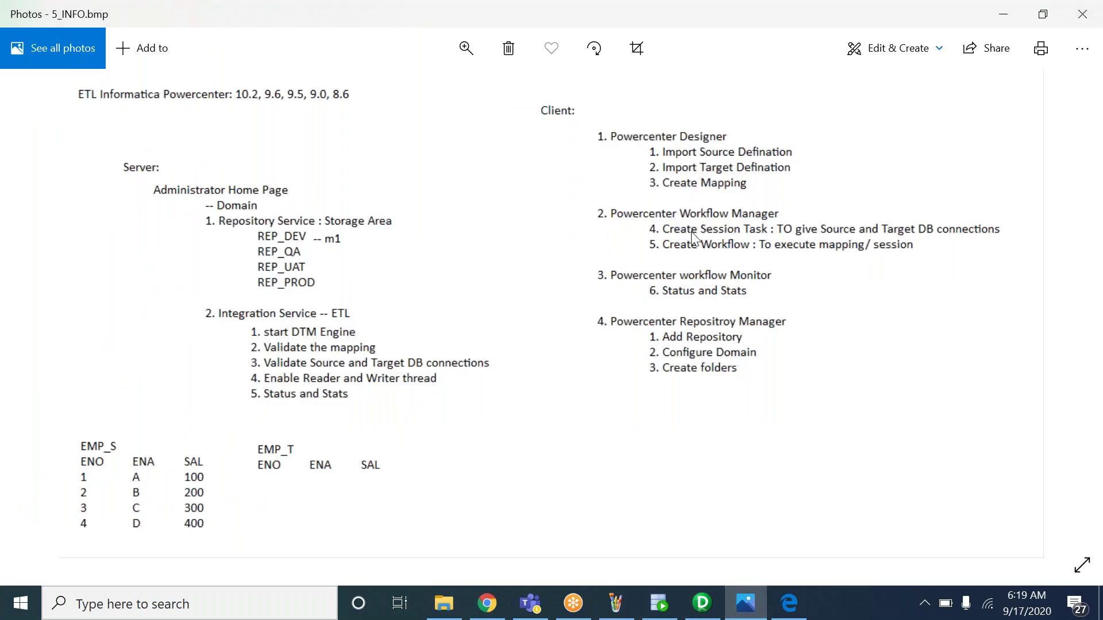
# Toggle between the notes in Photos and Designer, ending on m_EMP_S_EMP_T_LOAD
pyautogui.click(703, 609)
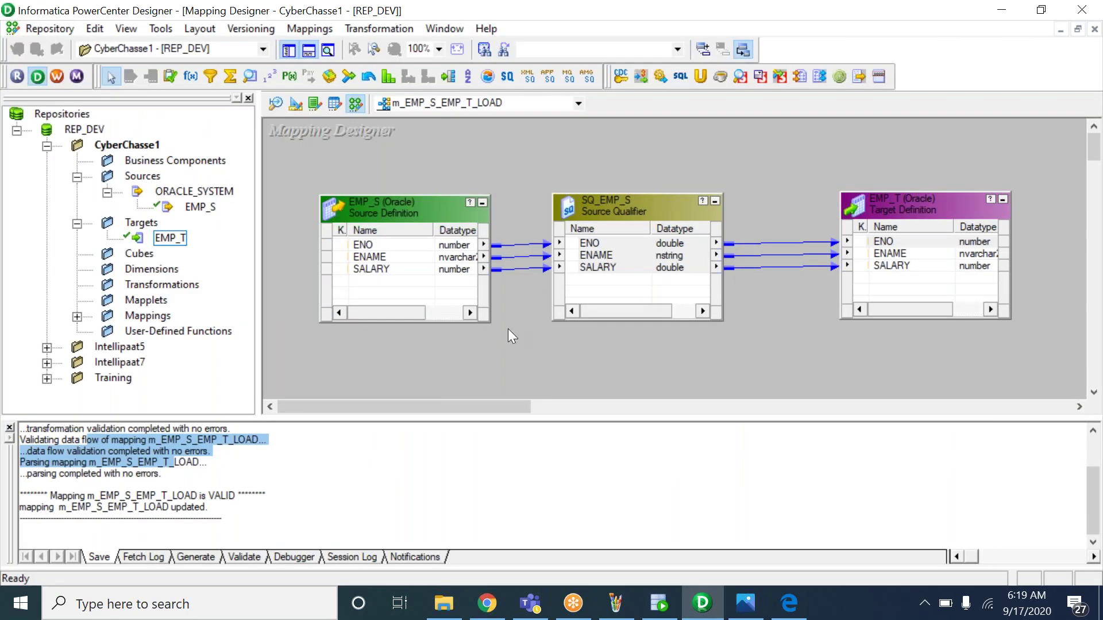
pyautogui.click(746, 604)
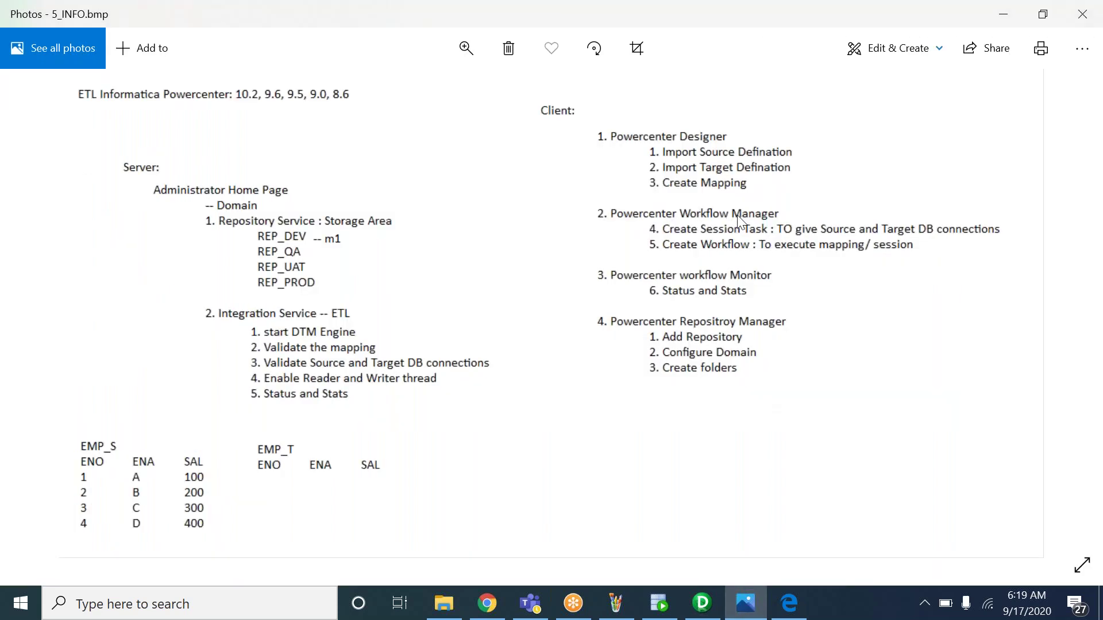
pyautogui.click(702, 604)
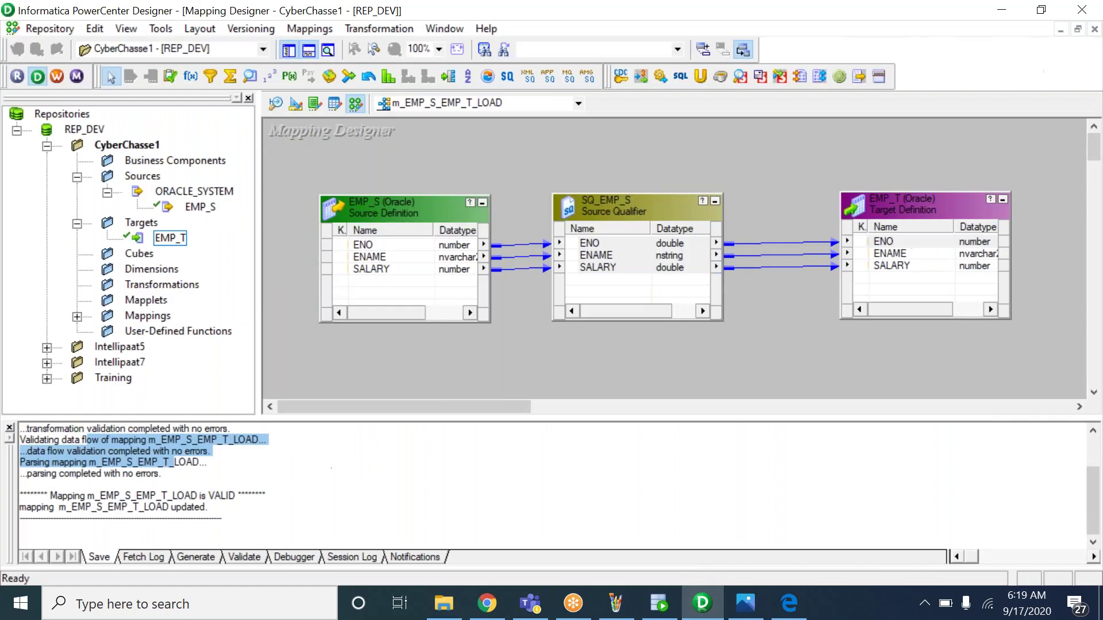
# Launch Workflow Manager, select session s_m_EMP_S_EMP_T_LOAD, and view the 5_INFO.bmp notes
pyautogui.click(56, 76)
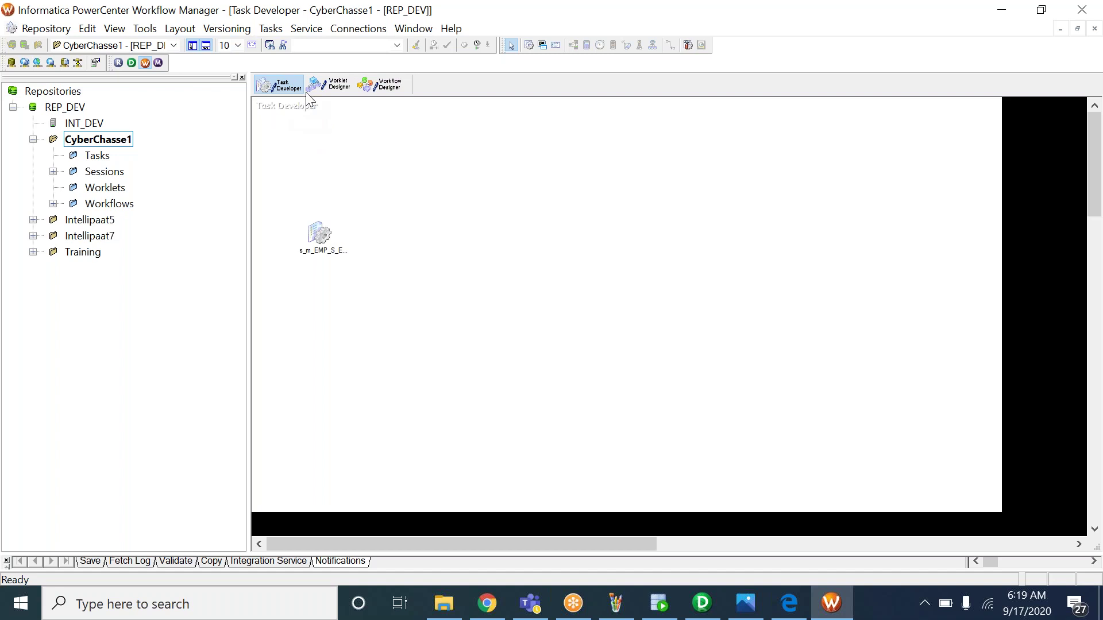
pyautogui.click(274, 29)
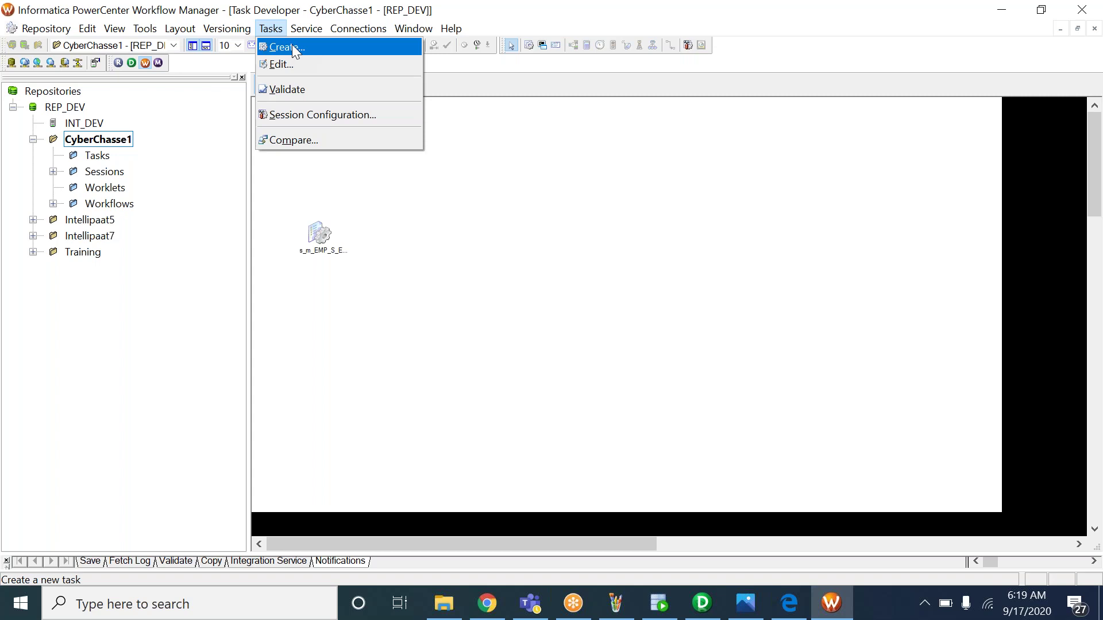
pyautogui.click(456, 211)
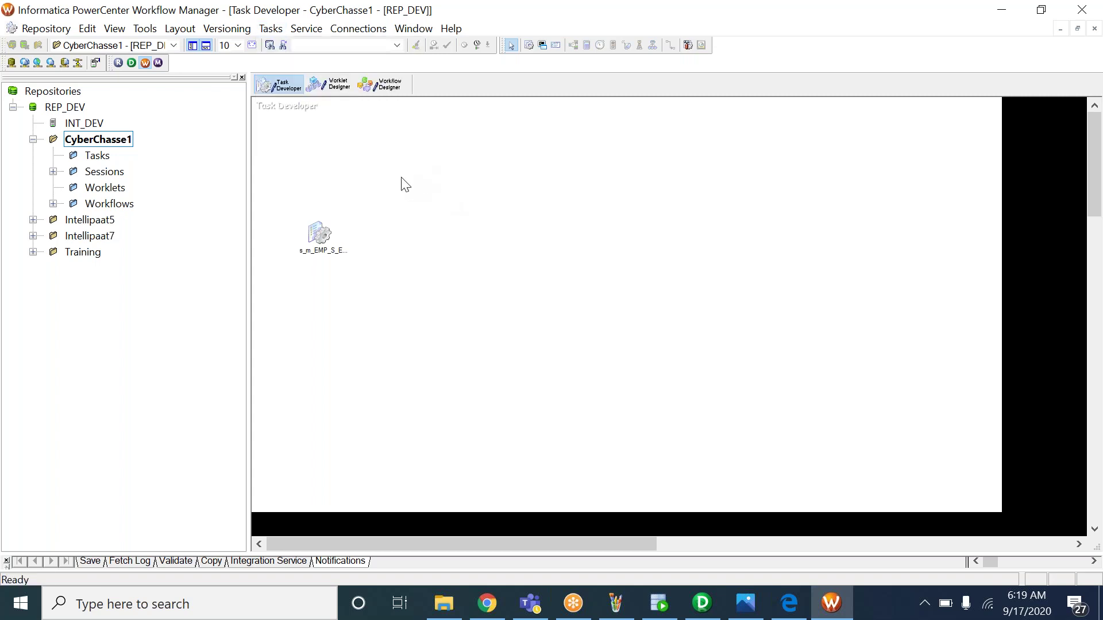
pyautogui.click(319, 234)
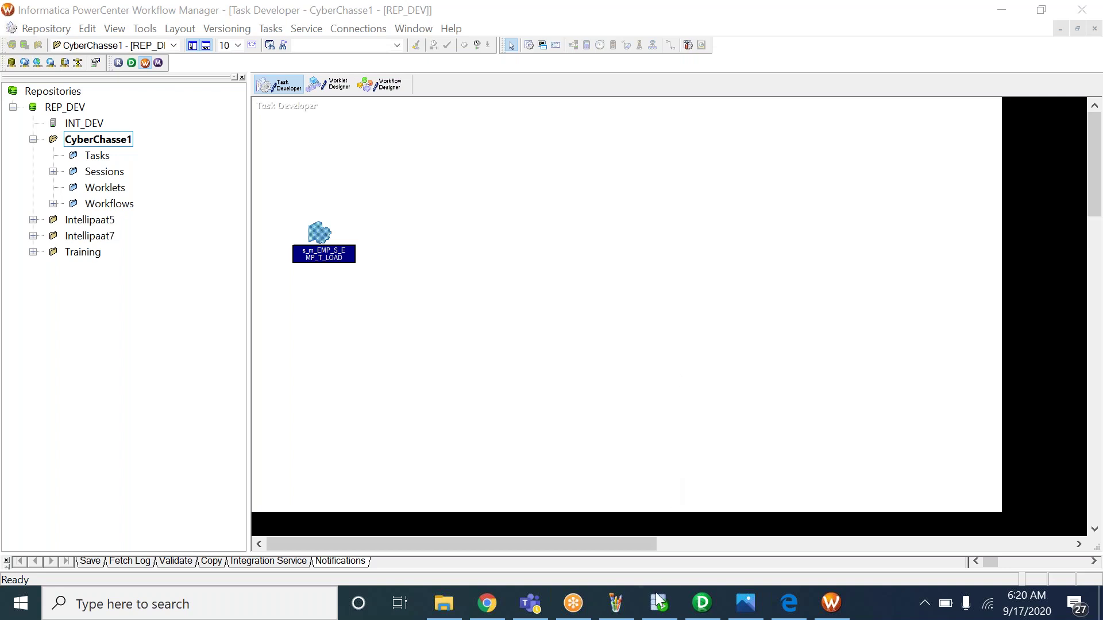
pyautogui.moveTo(661, 608)
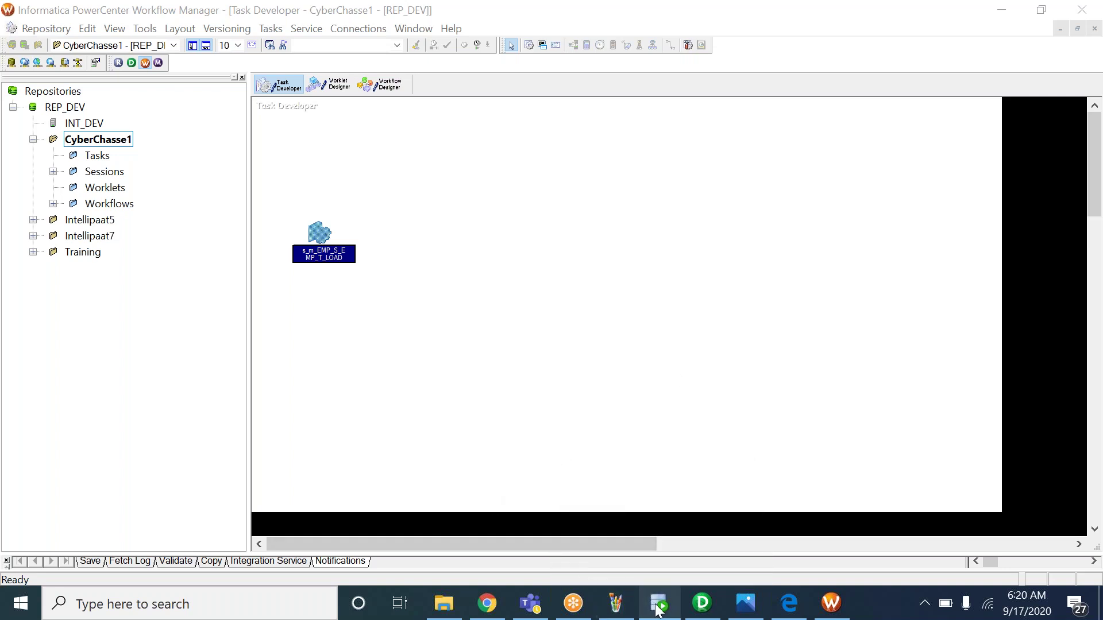
pyautogui.click(745, 603)
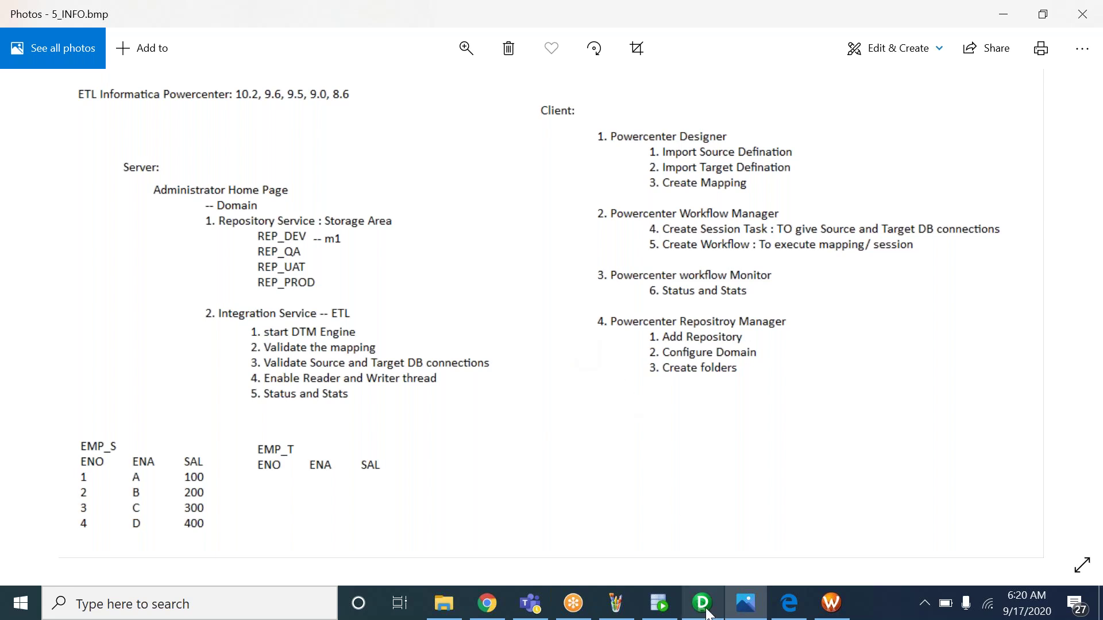
# Compare the 5_INFO.bmp notes with the m_EMP_S_EMP_T_LOAD mapping, ending back in PowerCenter Designer
pyautogui.moveTo(708, 614)
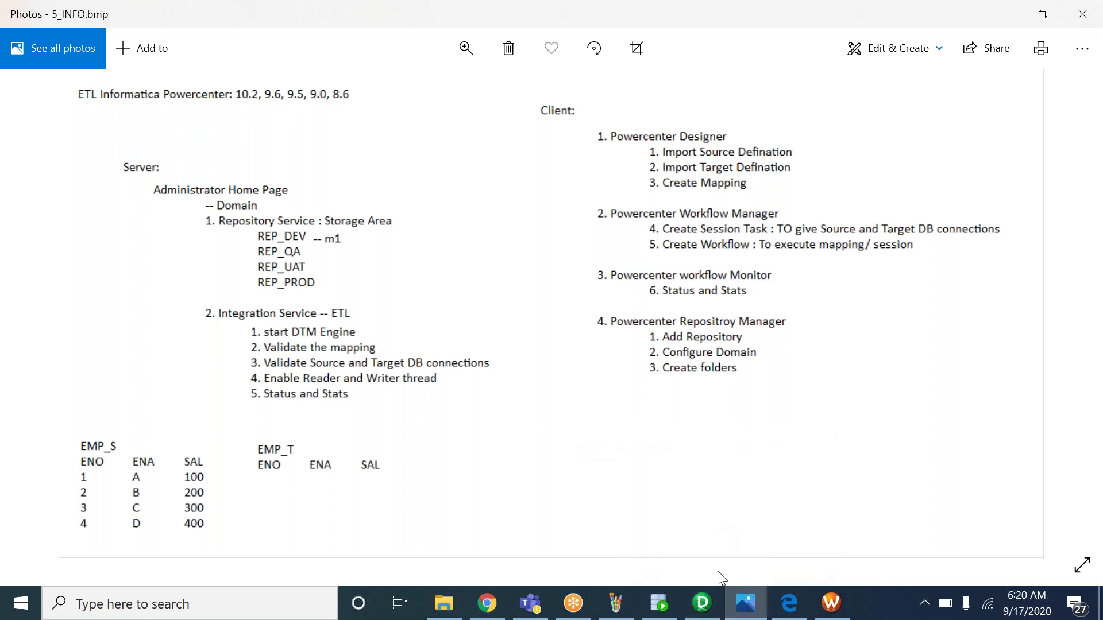
pyautogui.click(705, 619)
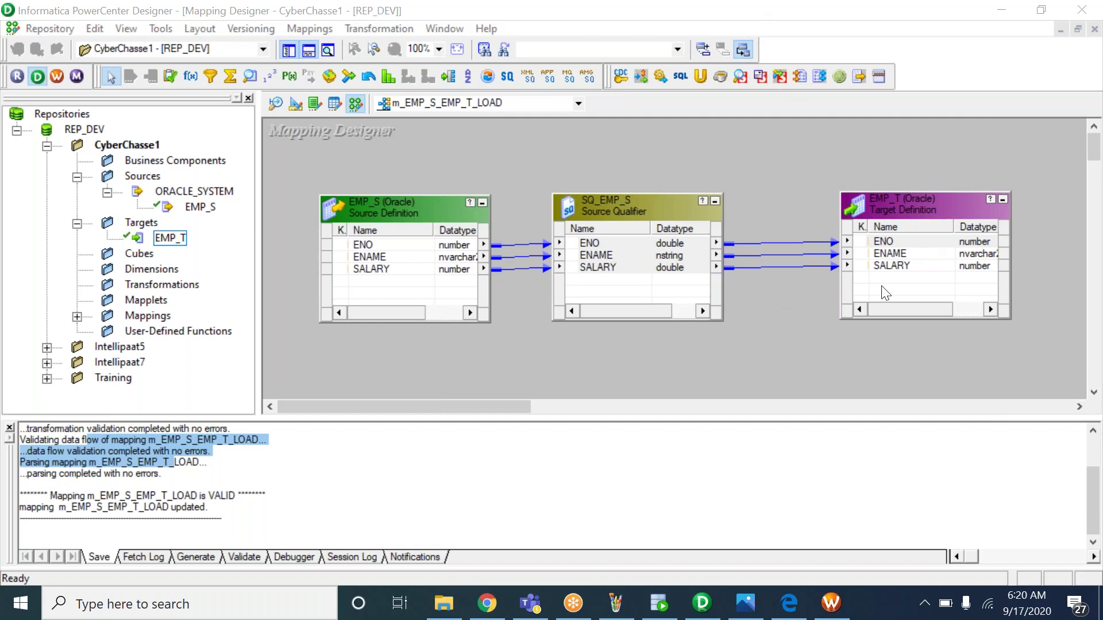
pyautogui.hotkey('alt', 'Tab')
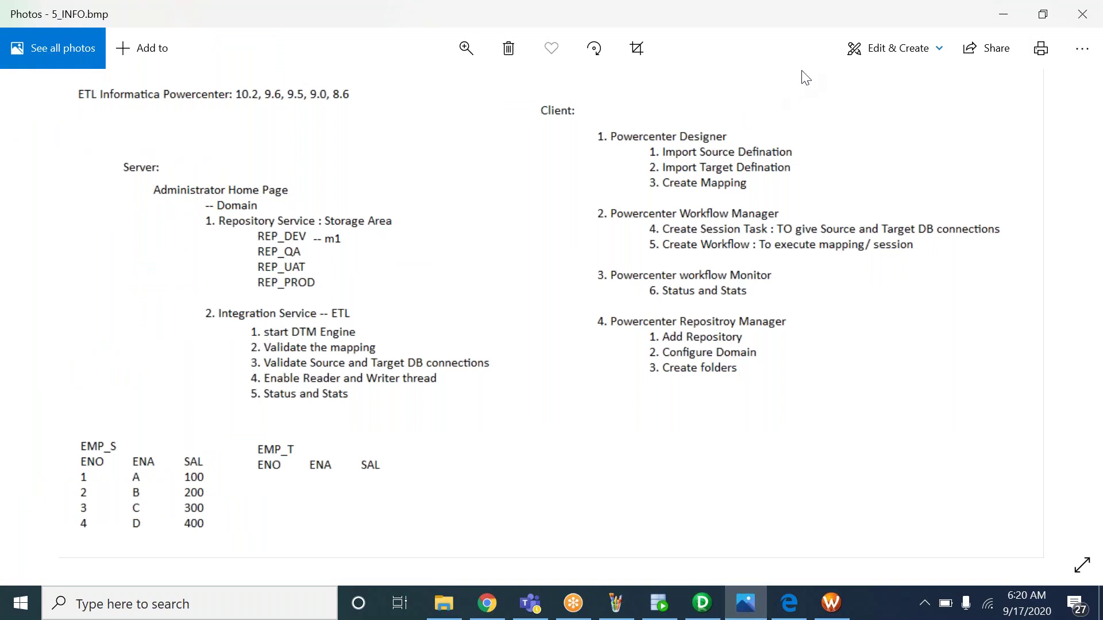
pyautogui.hotkey('alt', 'Tab')
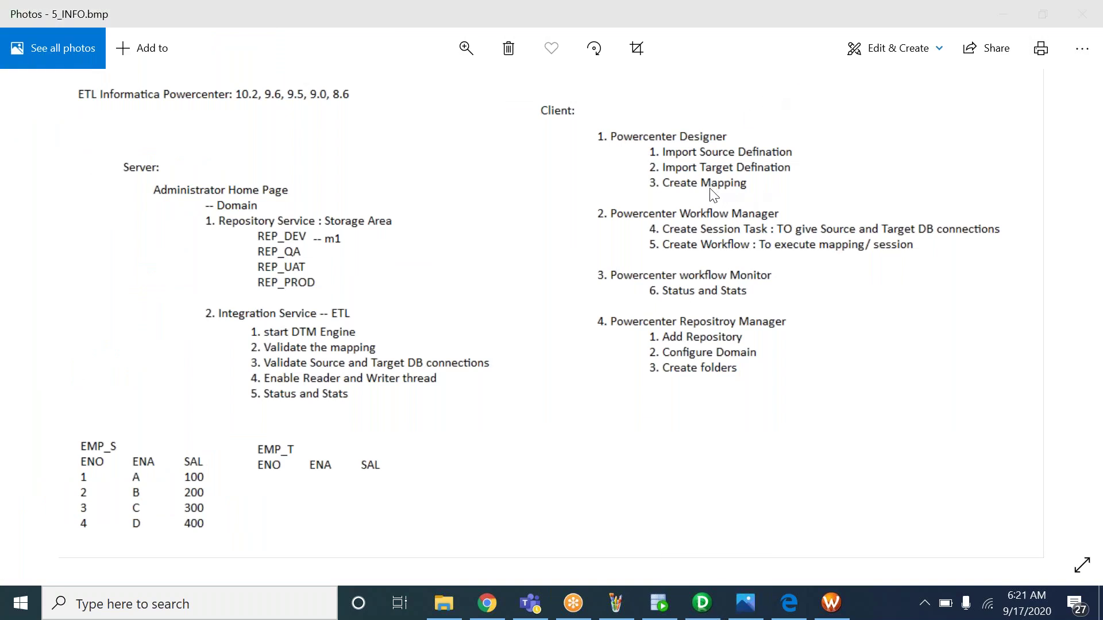
pyautogui.click(745, 603)
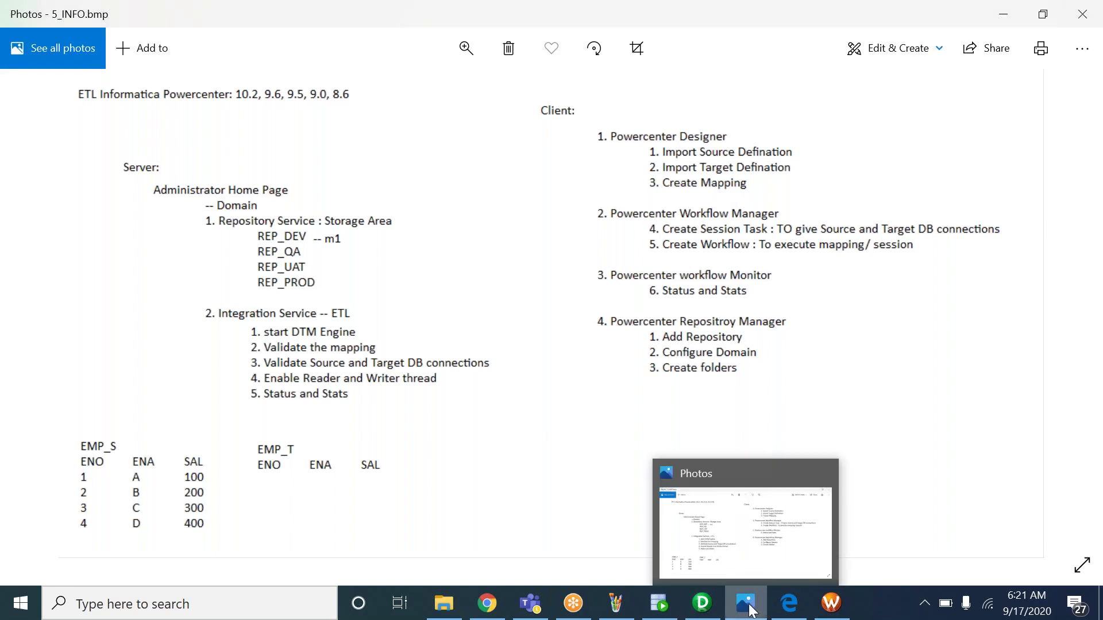
pyautogui.click(703, 603)
pyautogui.click(629, 239)
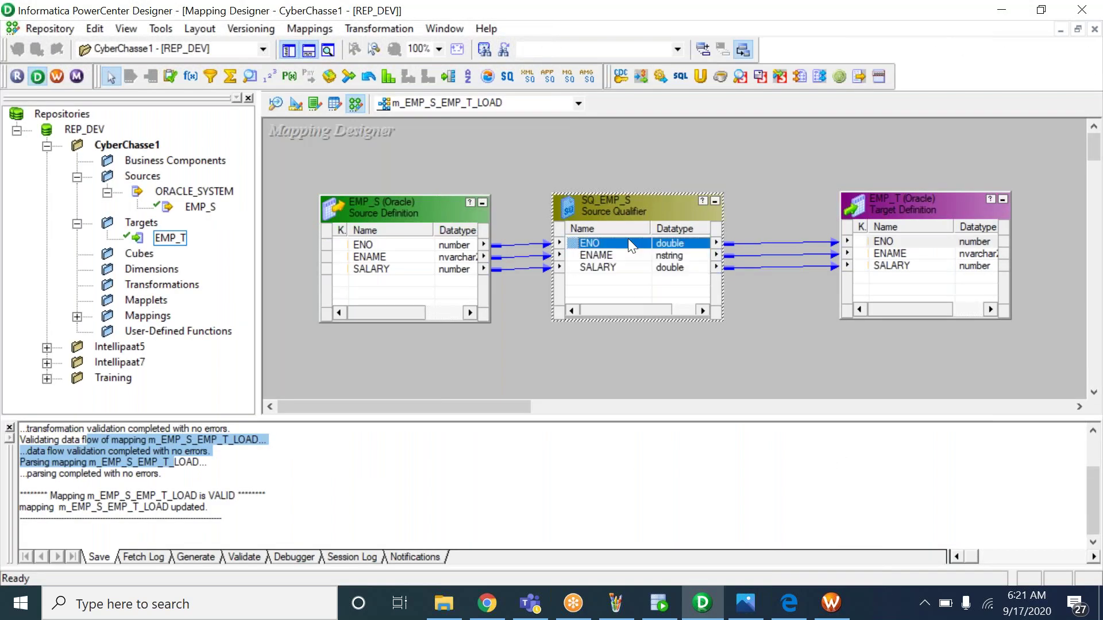
pyautogui.click(891, 242)
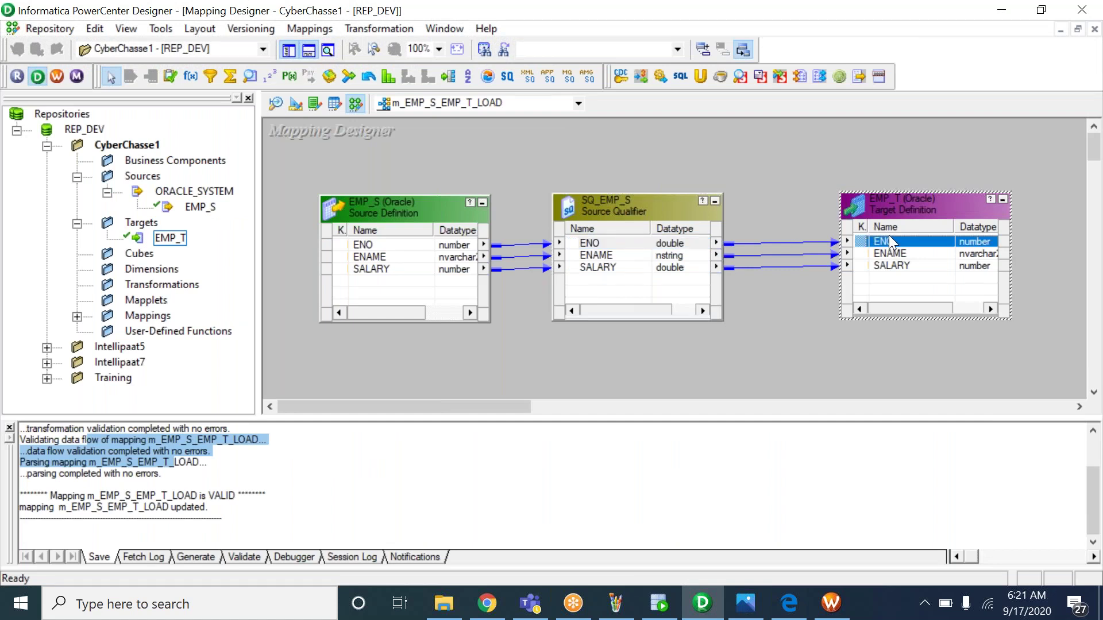
pyautogui.click(600, 244)
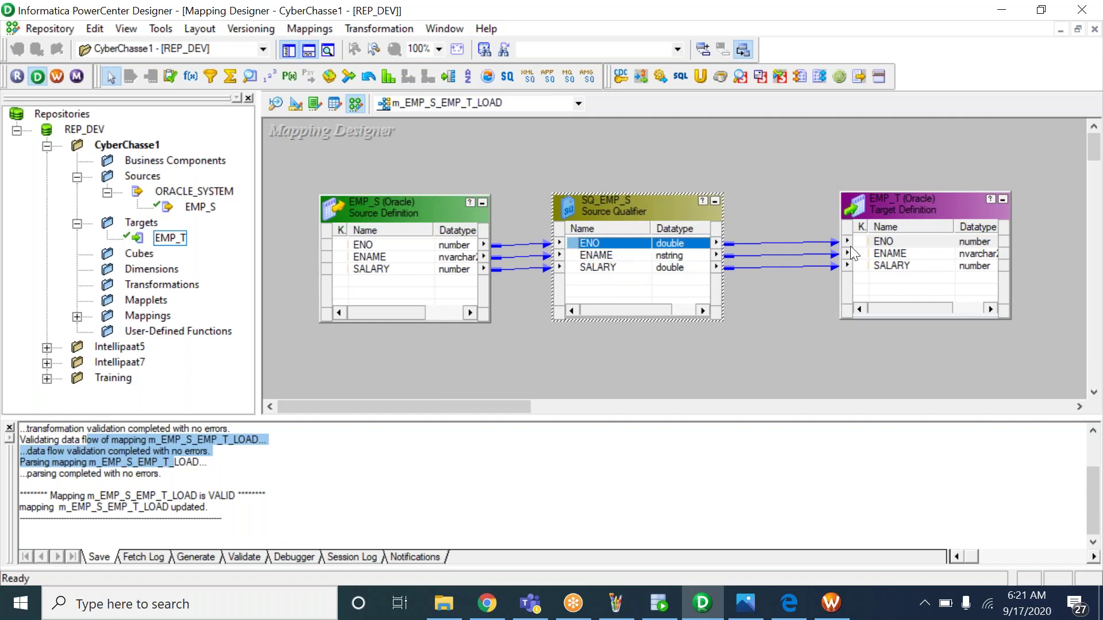
pyautogui.click(879, 243)
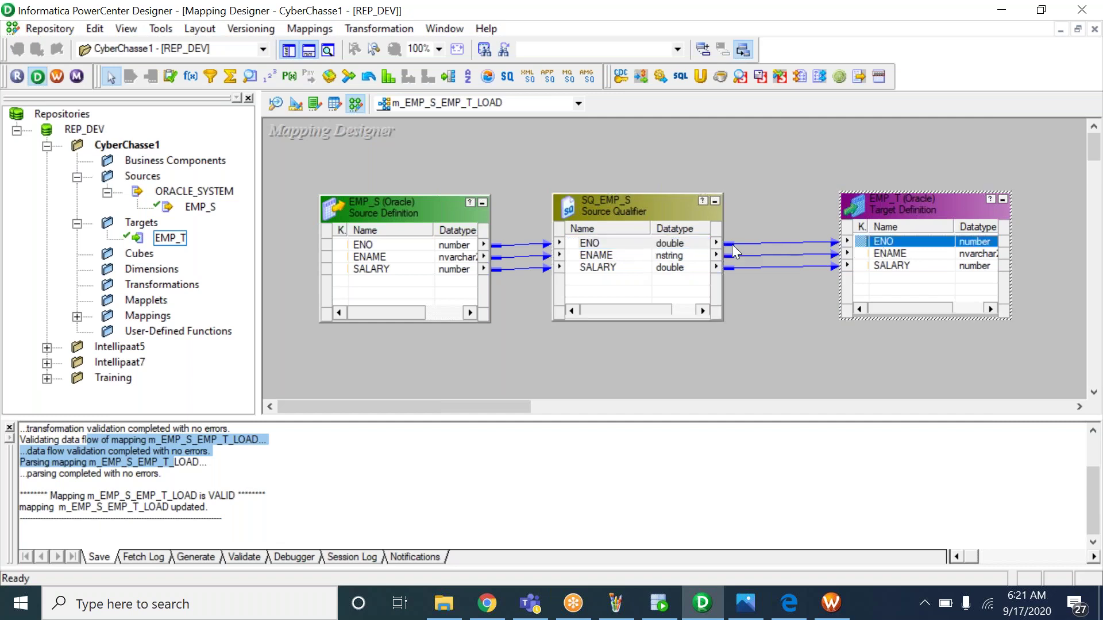
pyautogui.click(679, 245)
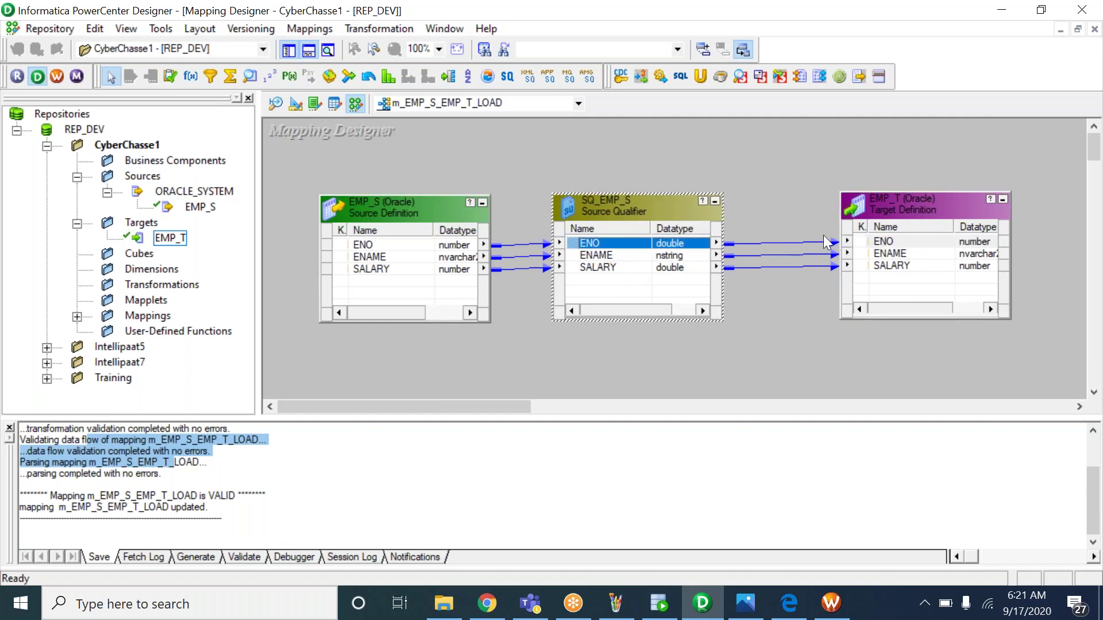
pyautogui.click(894, 244)
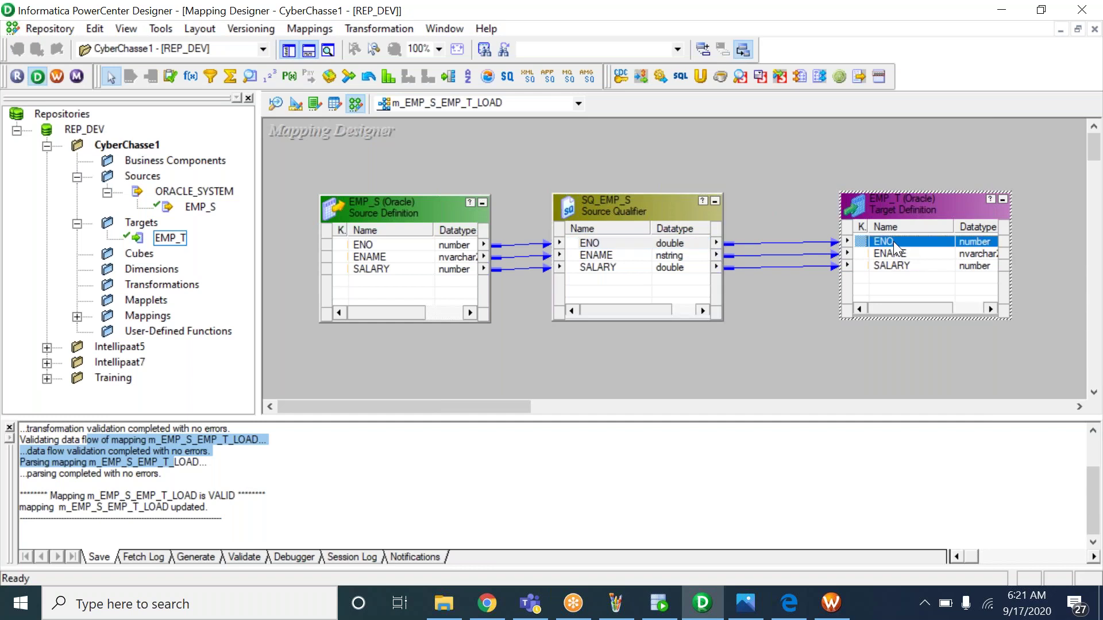
pyautogui.moveTo(793, 228); pyautogui.dragTo(793, 245)
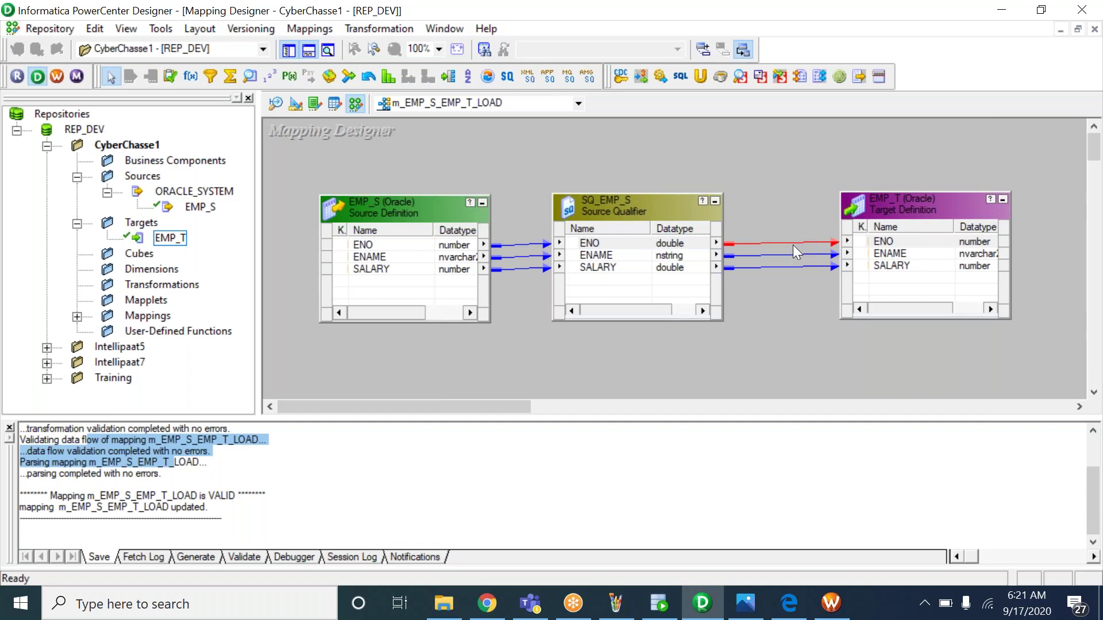
pyautogui.click(669, 243)
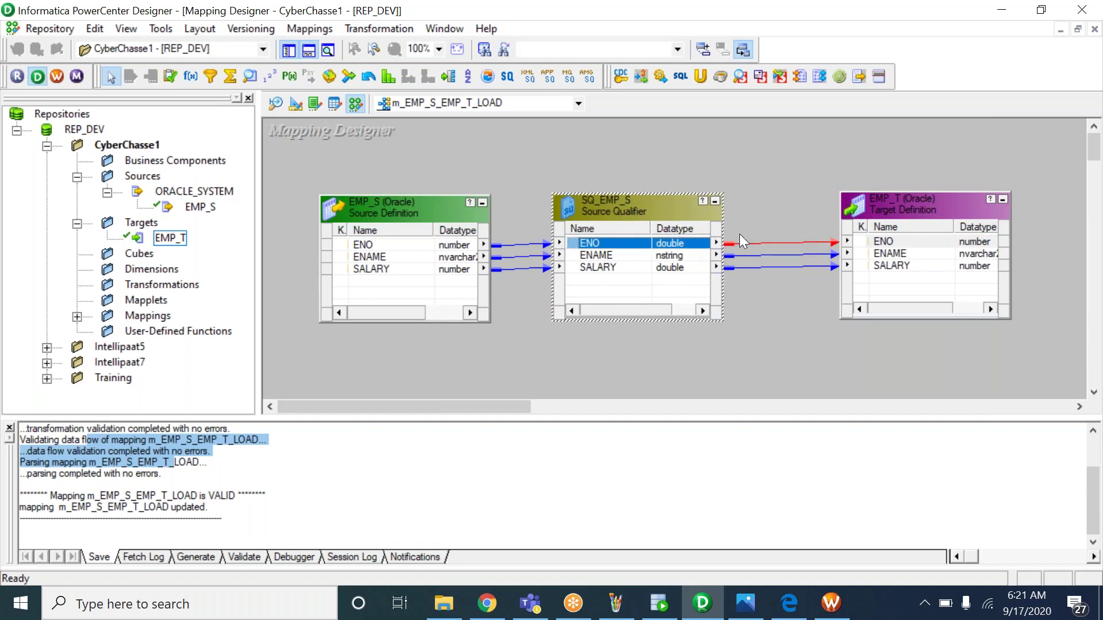
pyautogui.click(885, 246)
pyautogui.click(608, 255)
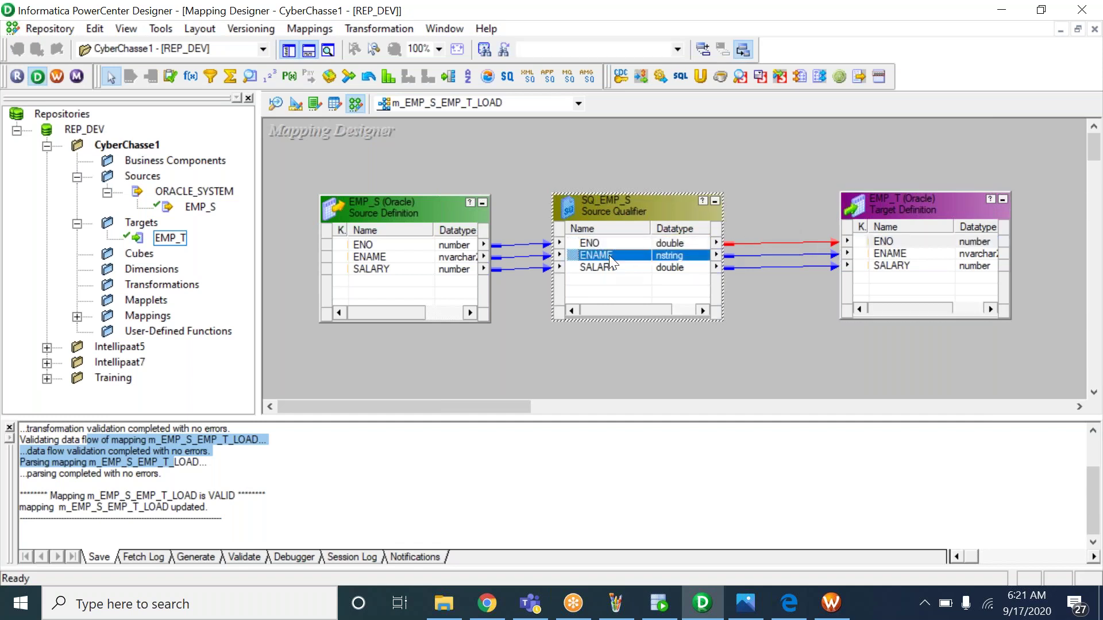
pyautogui.click(880, 255)
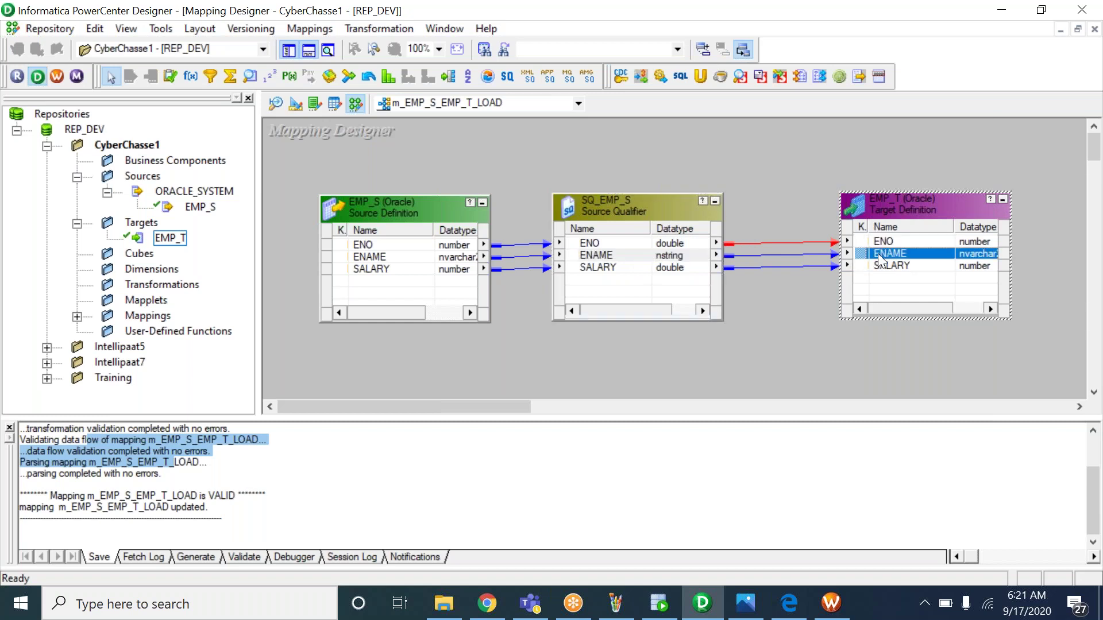
pyautogui.click(624, 268)
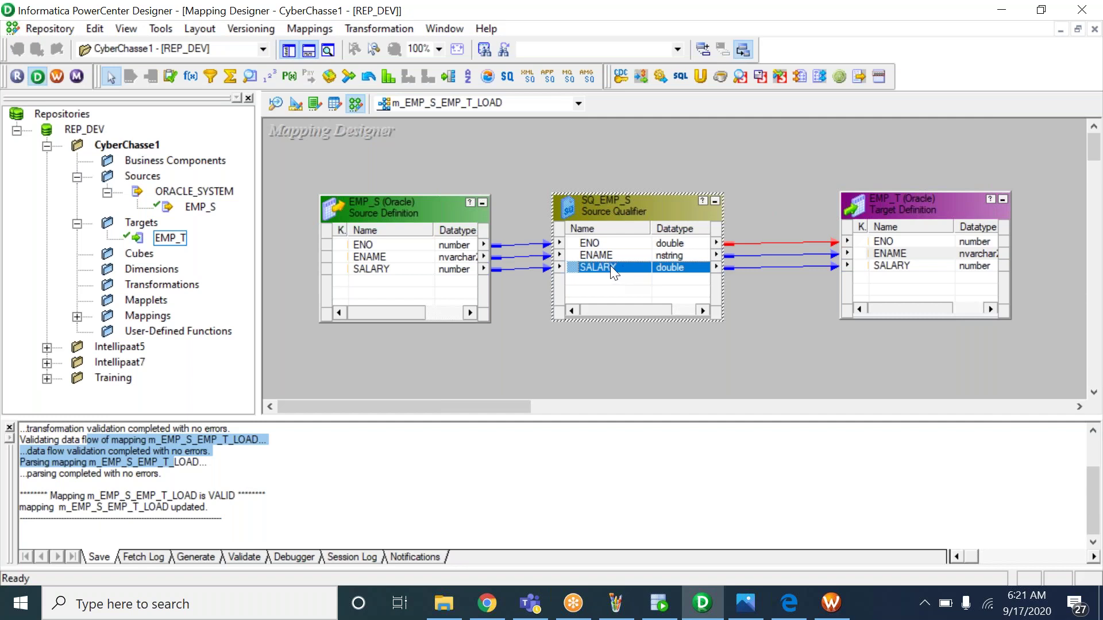
pyautogui.click(887, 270)
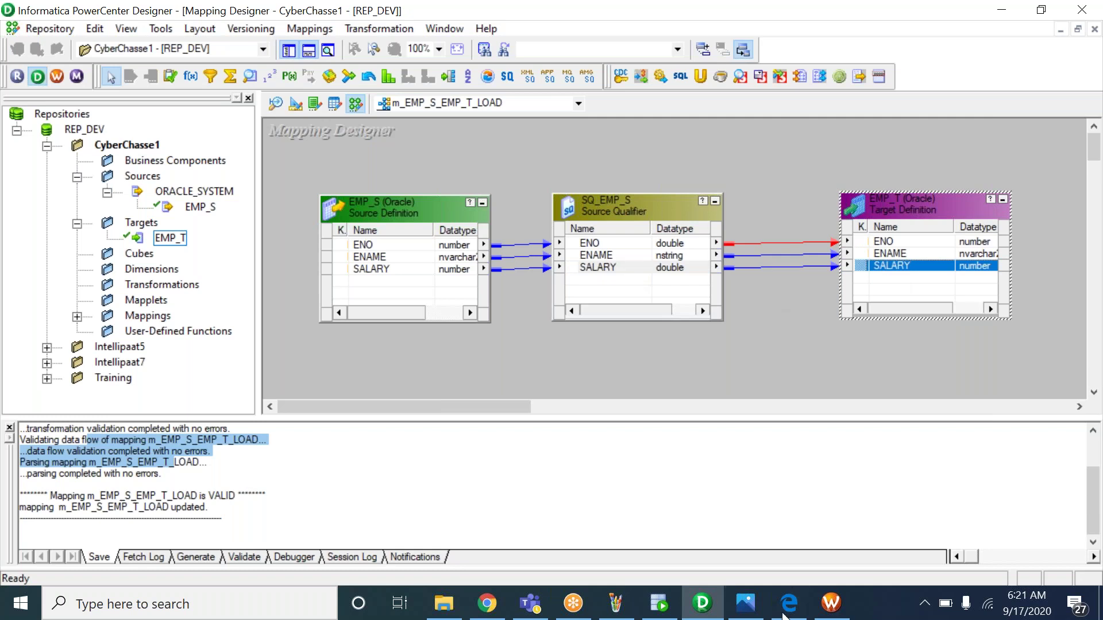
# Check the 5_INFO.bmp notes against session task s_m_EMP_S_EMP_T_LOAD, then switch to Designer
pyautogui.click(746, 605)
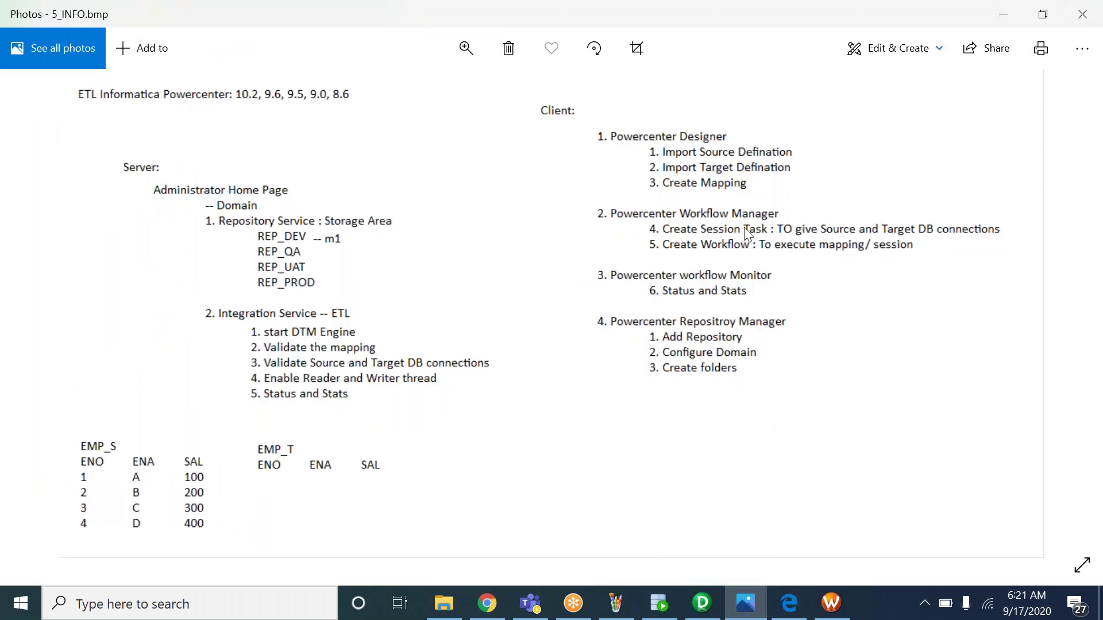
pyautogui.click(831, 605)
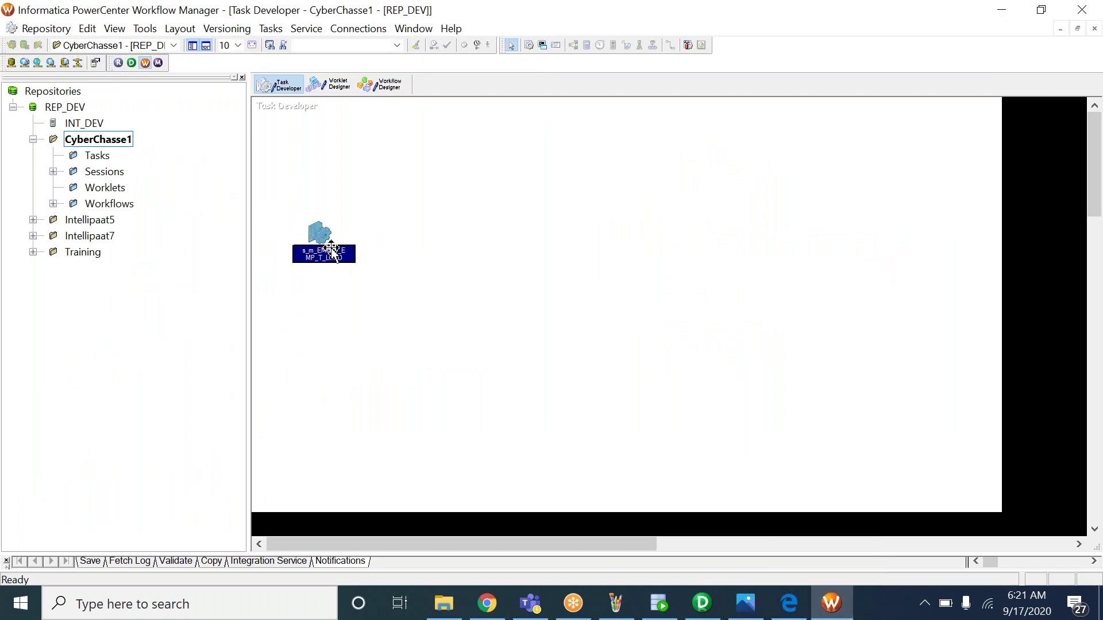
pyautogui.moveTo(332, 248)
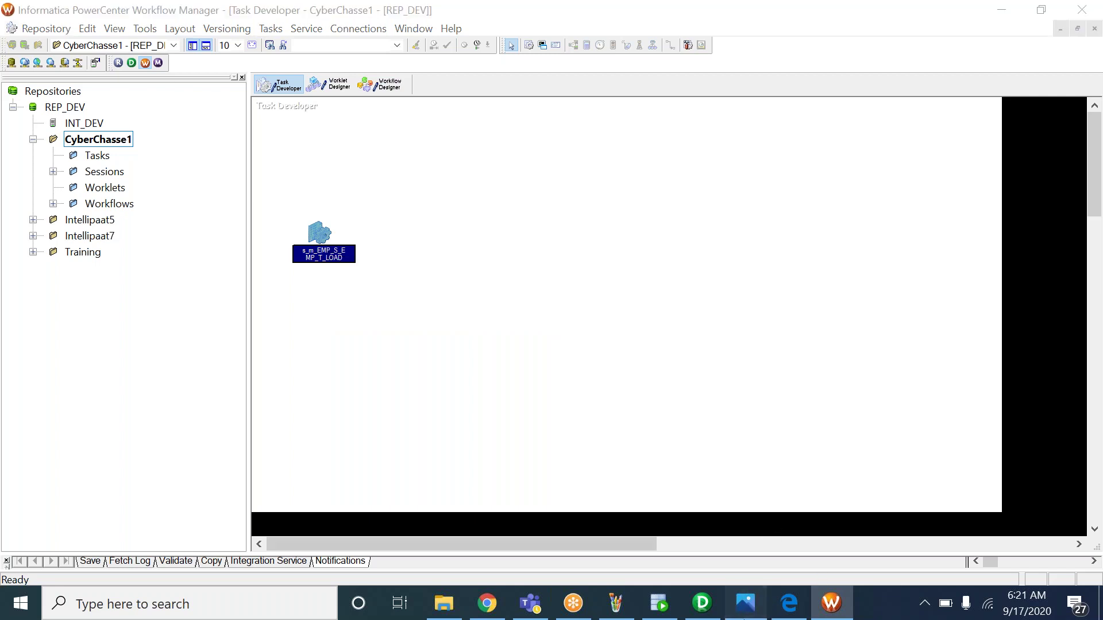
pyautogui.click(746, 603)
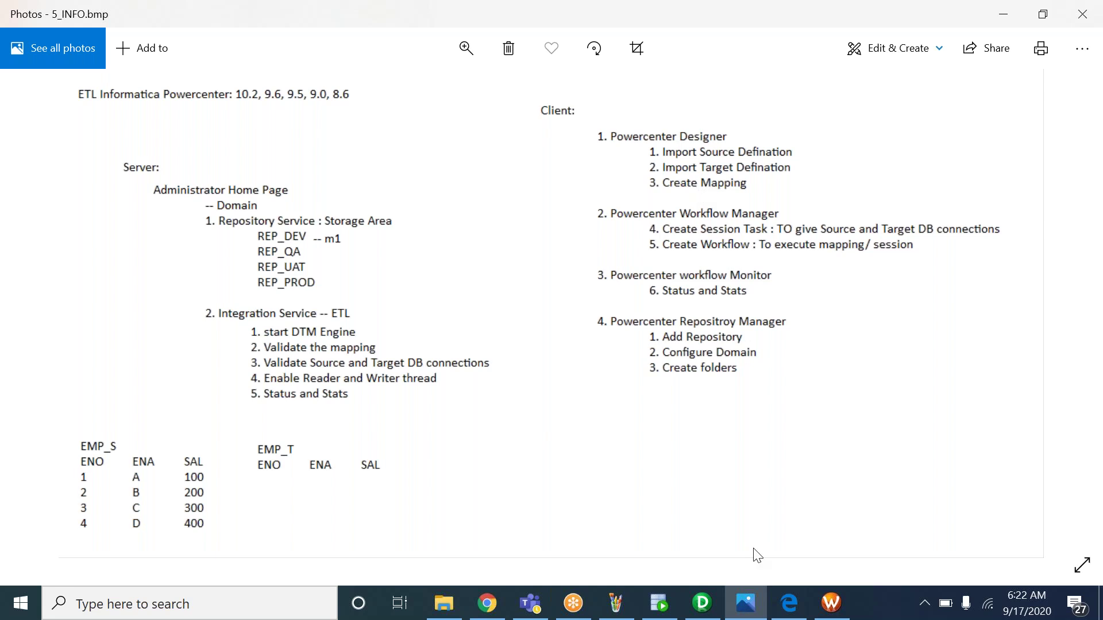
pyautogui.click(701, 603)
# Select session s_m_EMP_S_EMP_T_LOAD and show the wf_m_EMP_S_EMP_T_LOAD workflow in Workflow Designer
pyautogui.click(839, 600)
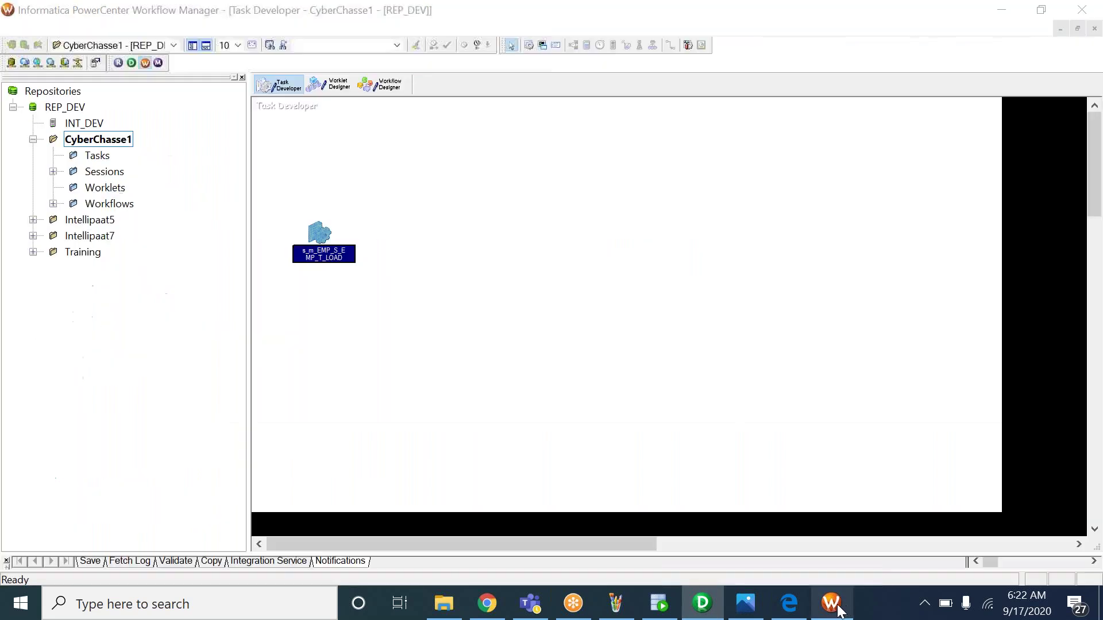
pyautogui.click(321, 237)
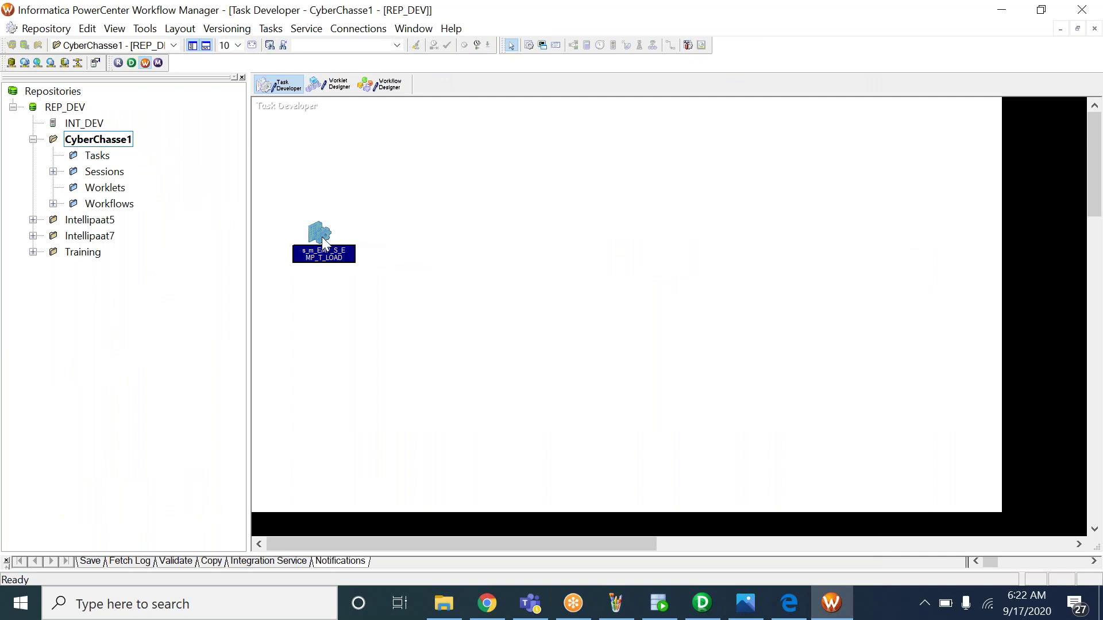
pyautogui.click(379, 85)
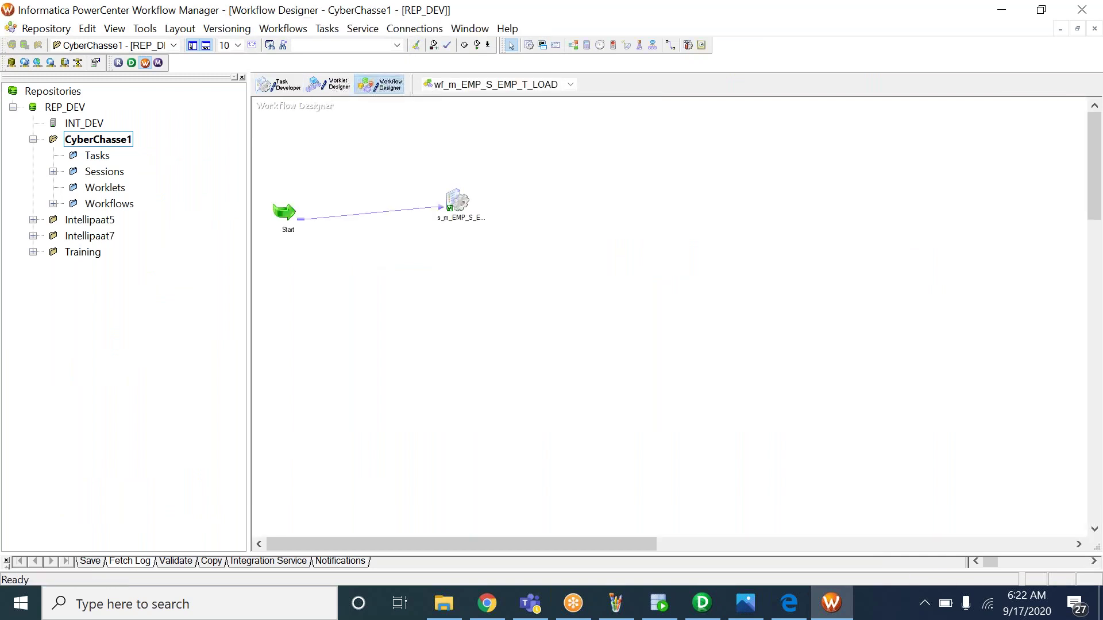
# Enlarge the Designer mapping canvas by shrinking the output log, consulting the 5_INFO.bmp notes
pyautogui.click(746, 606)
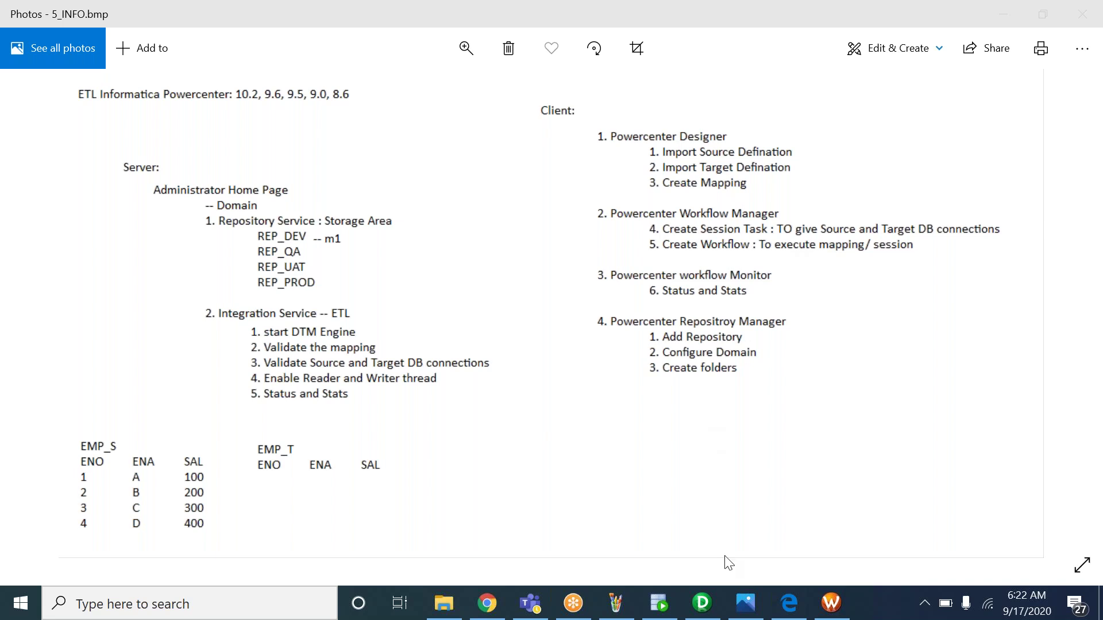
pyautogui.click(702, 603)
pyautogui.click(643, 325)
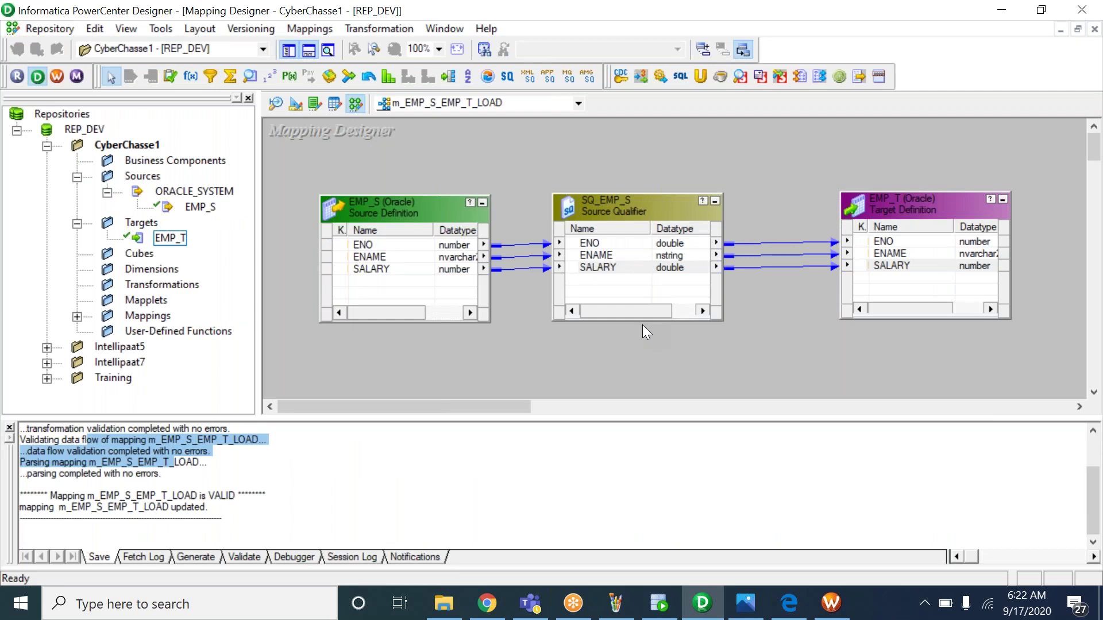
pyautogui.moveTo(662, 417); pyautogui.dragTo(660, 486)
pyautogui.click(746, 615)
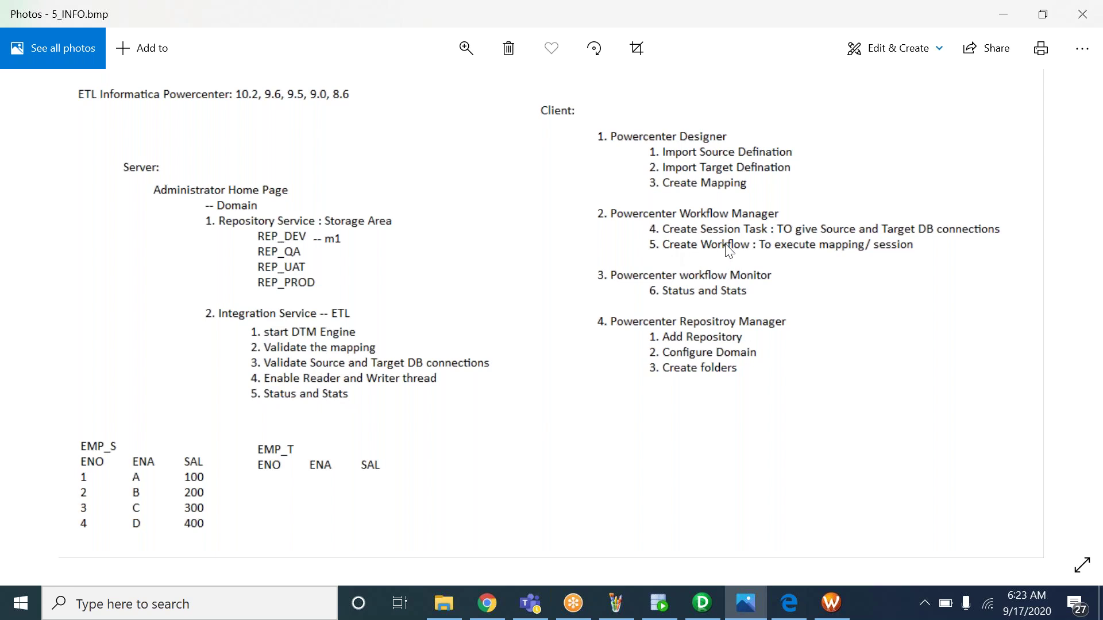
# Choose the INT_DEV integration service for running the workflow in Workflow Manager
pyautogui.click(831, 603)
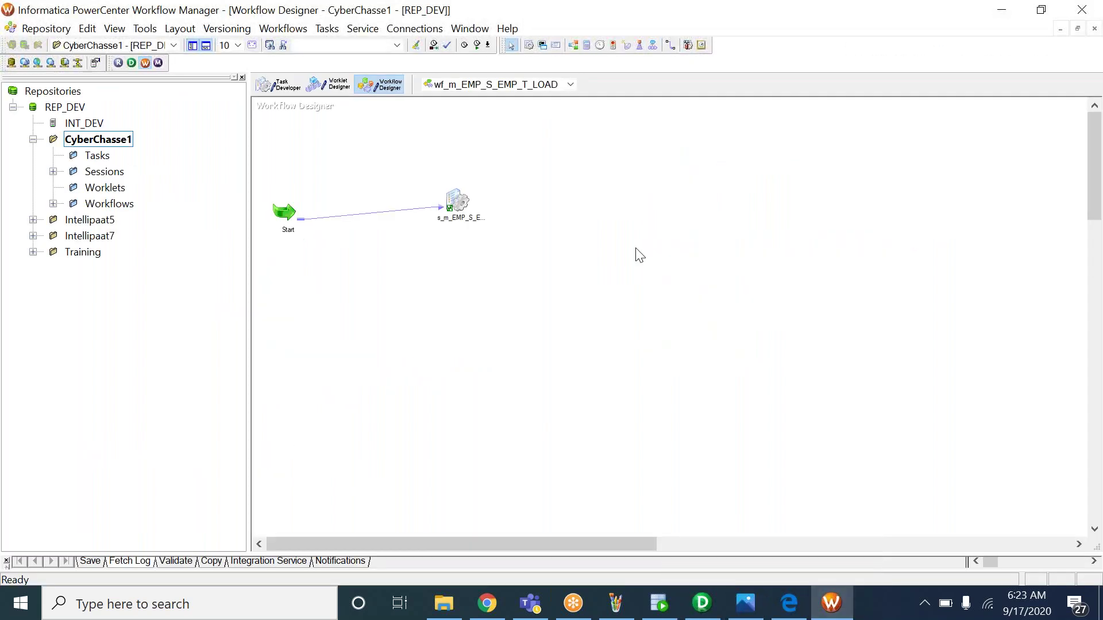
pyautogui.rightClick(596, 244)
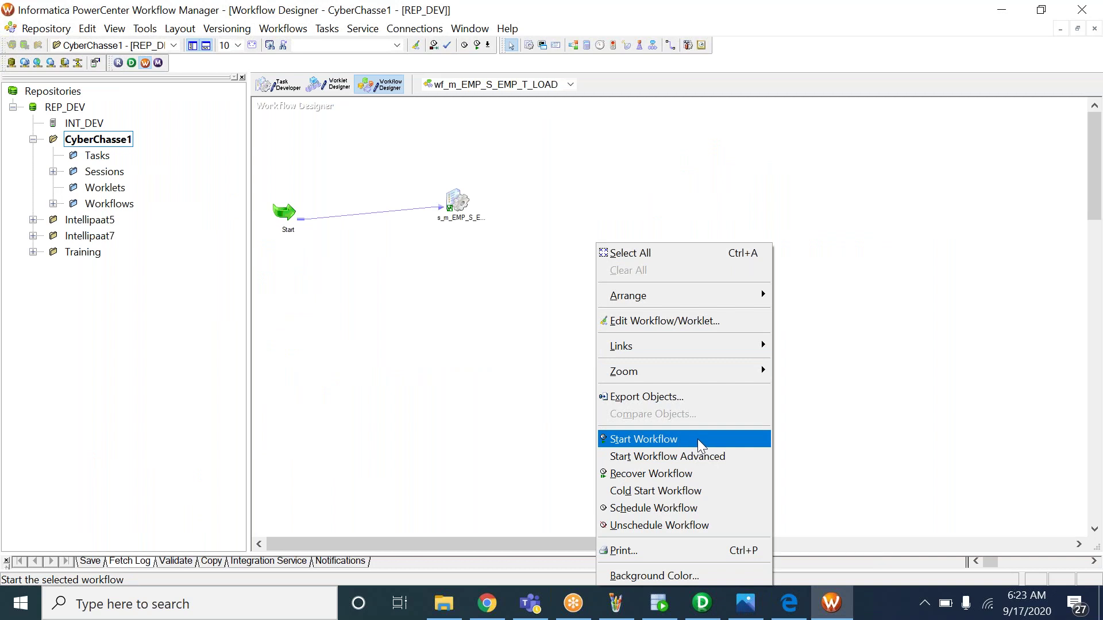
pyautogui.click(82, 125)
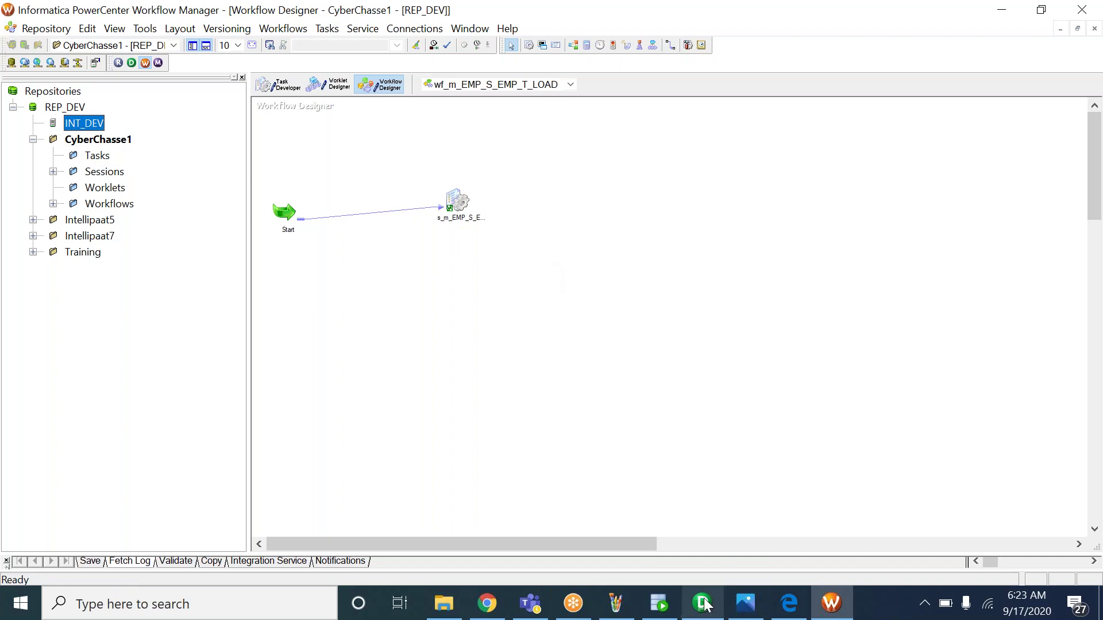
# Cycle through the 5_INFO.bmp notes and the Designer mapping, ending back in Workflow Manager
pyautogui.moveTo(806, 607)
pyautogui.moveTo(745, 603)
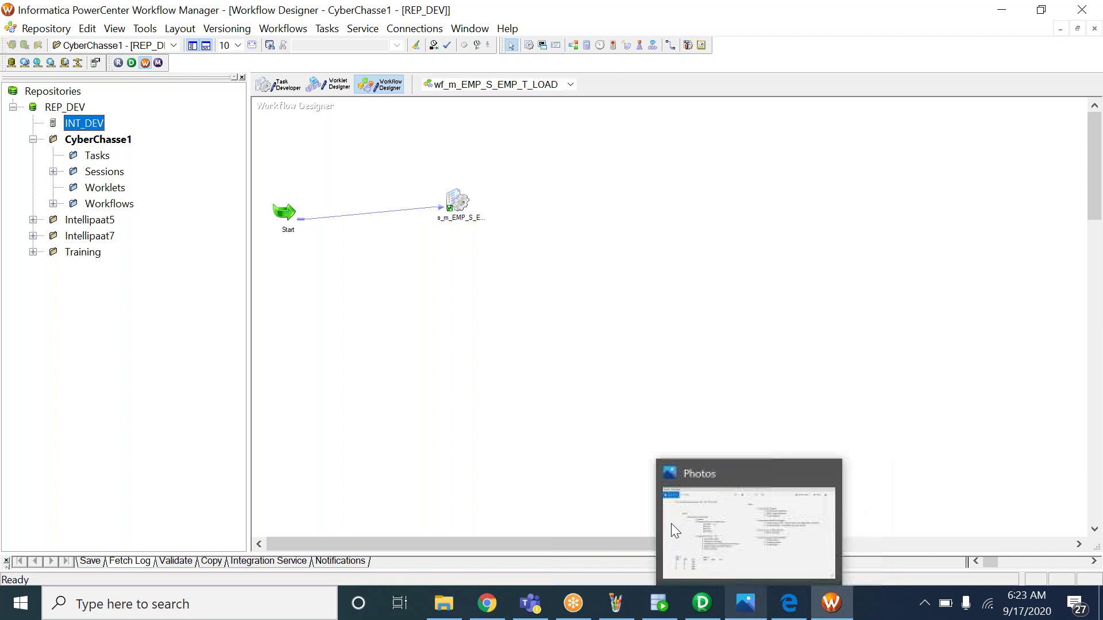
pyautogui.click(741, 528)
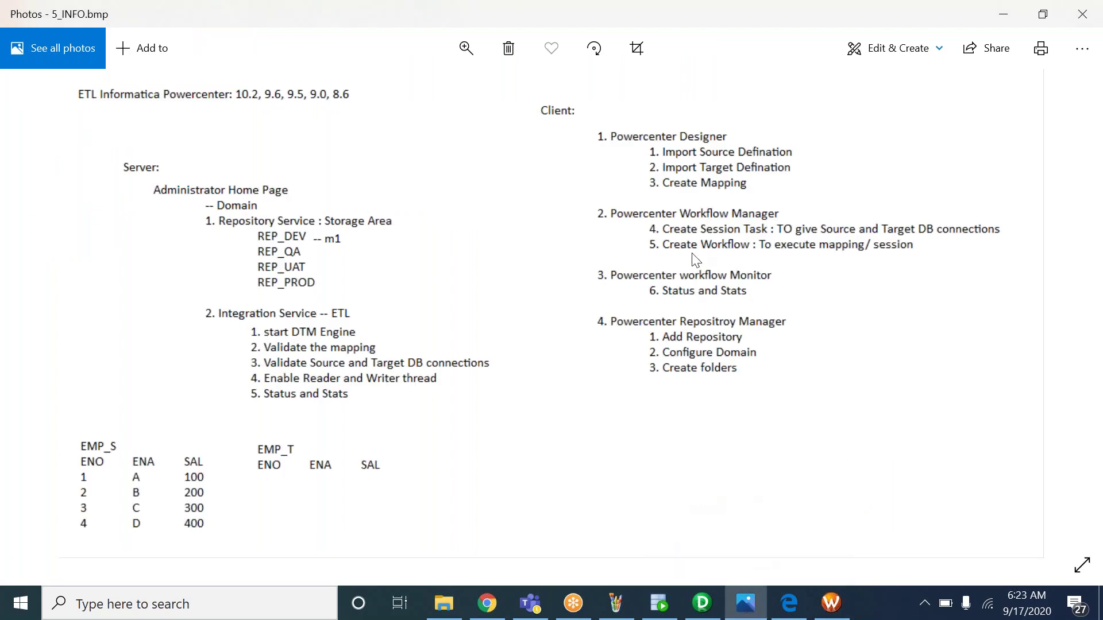
pyautogui.click(702, 603)
pyautogui.hotkey('alt', 'Tab')
pyautogui.hotkey('alt', 'Tab')
pyautogui.click(821, 607)
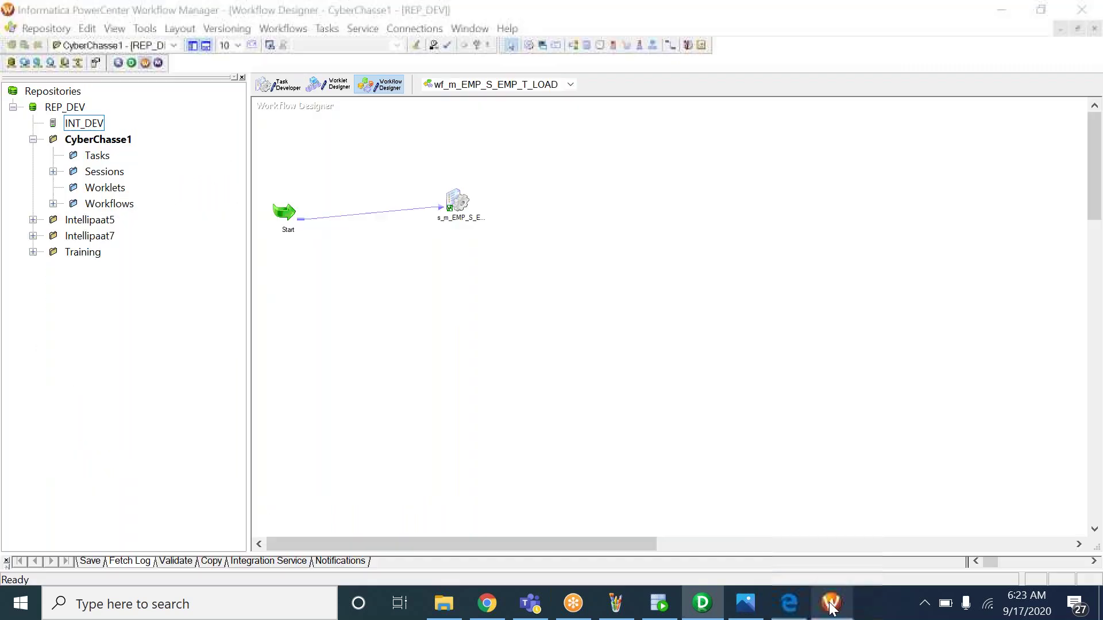
pyautogui.click(277, 89)
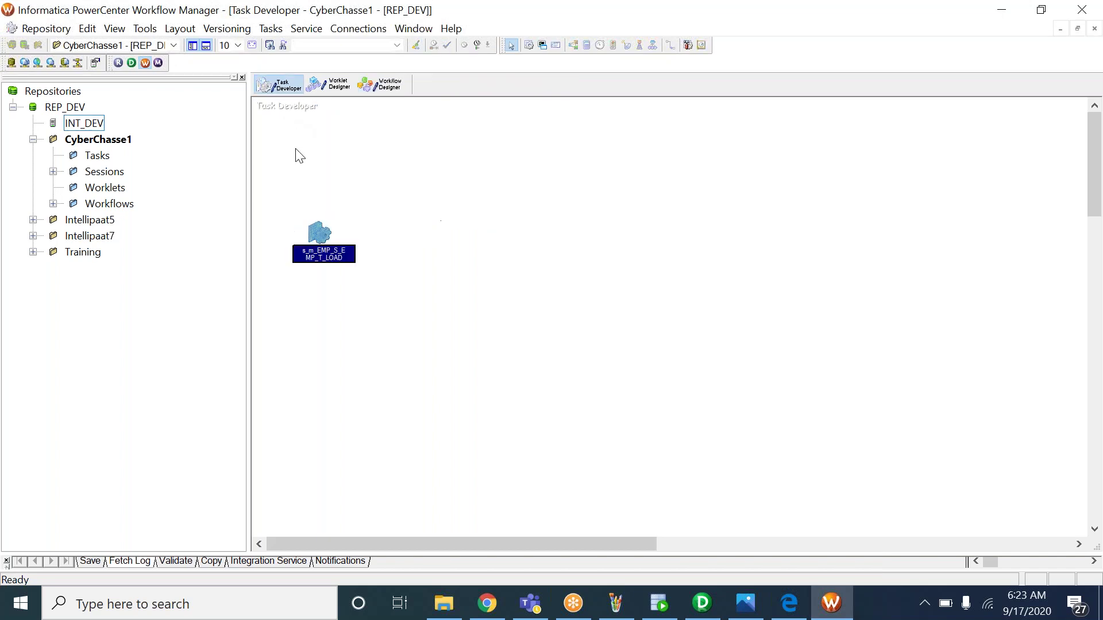
pyautogui.doubleClick(316, 232)
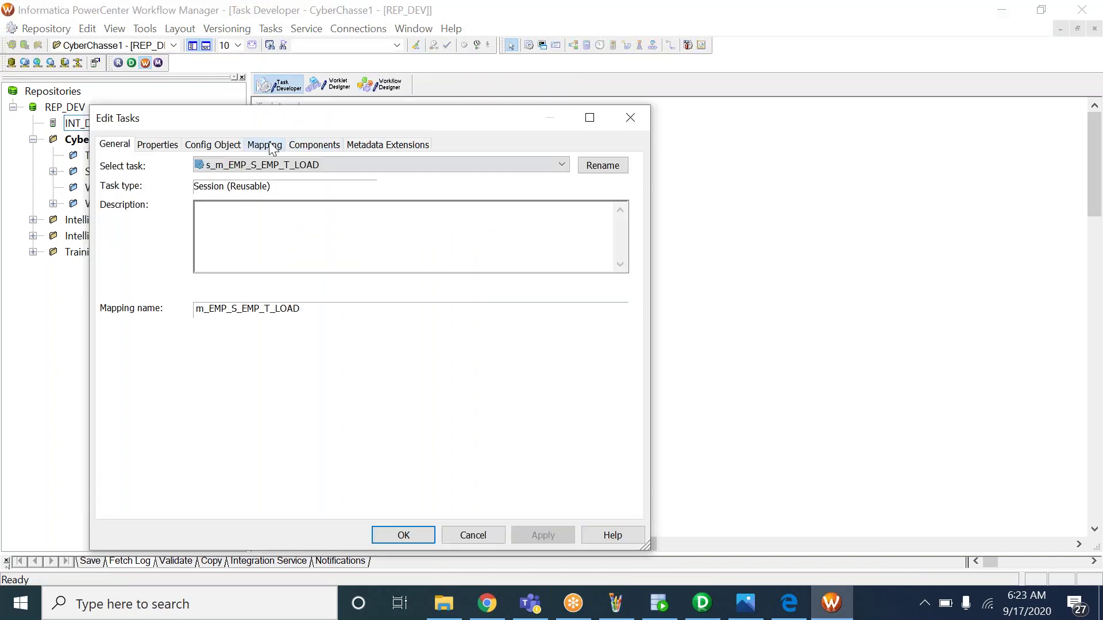
pyautogui.click(265, 144)
pyautogui.click(164, 221)
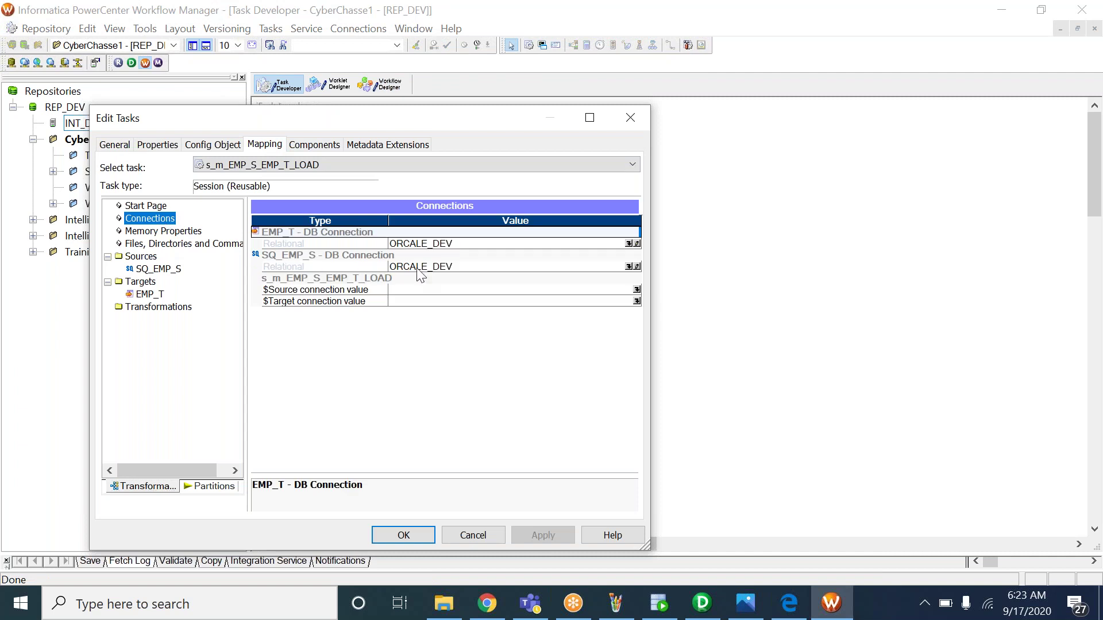
pyautogui.click(443, 243)
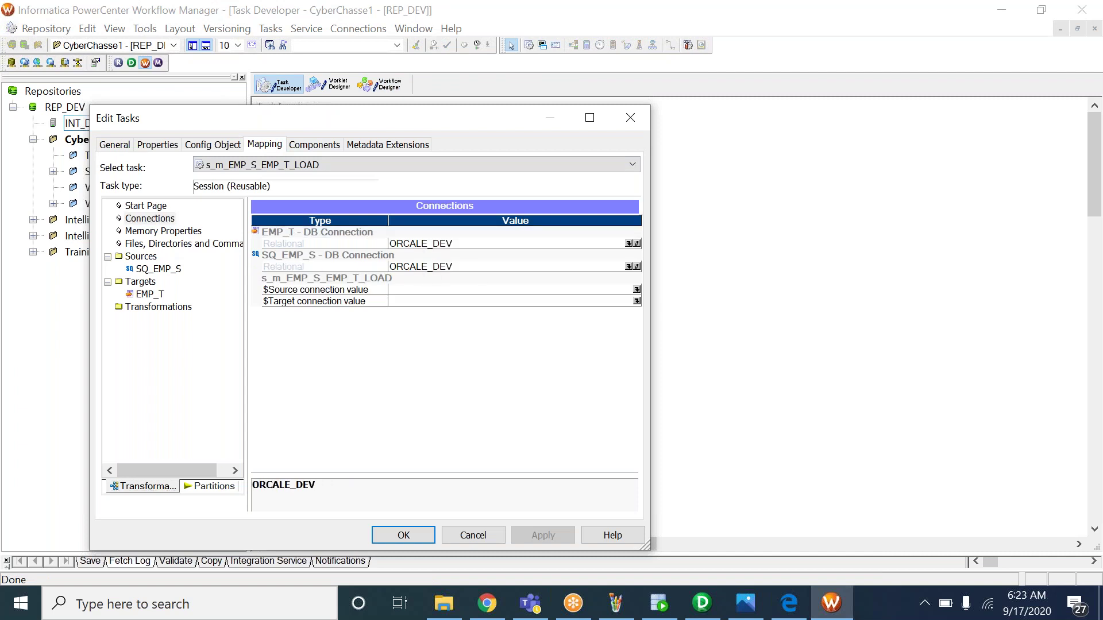
pyautogui.click(428, 246)
pyautogui.click(292, 233)
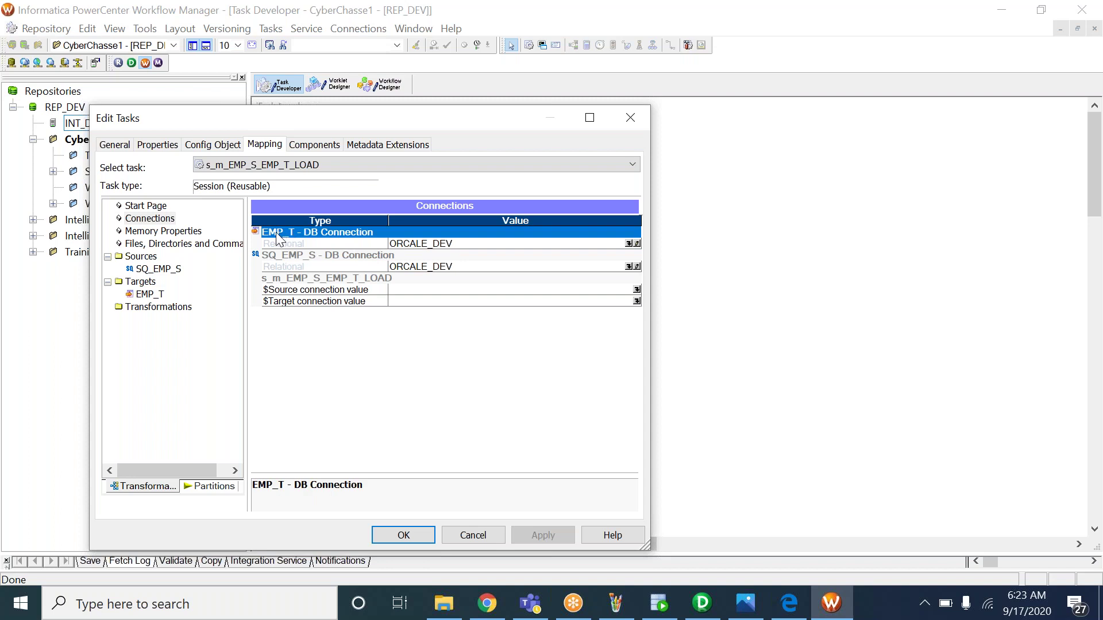
pyautogui.click(437, 268)
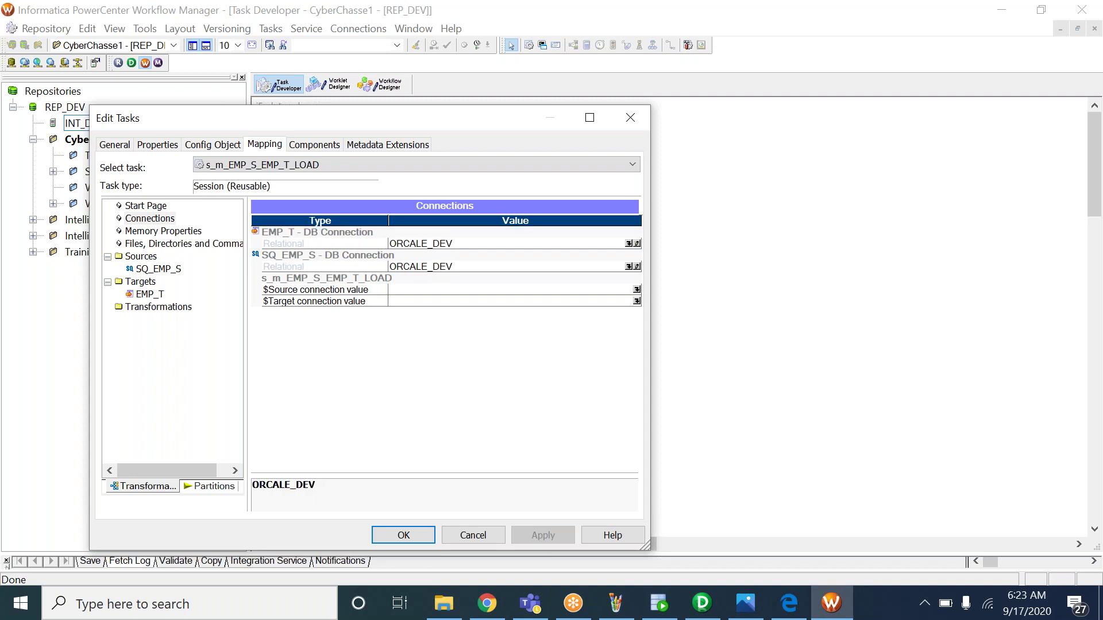
pyautogui.click(305, 256)
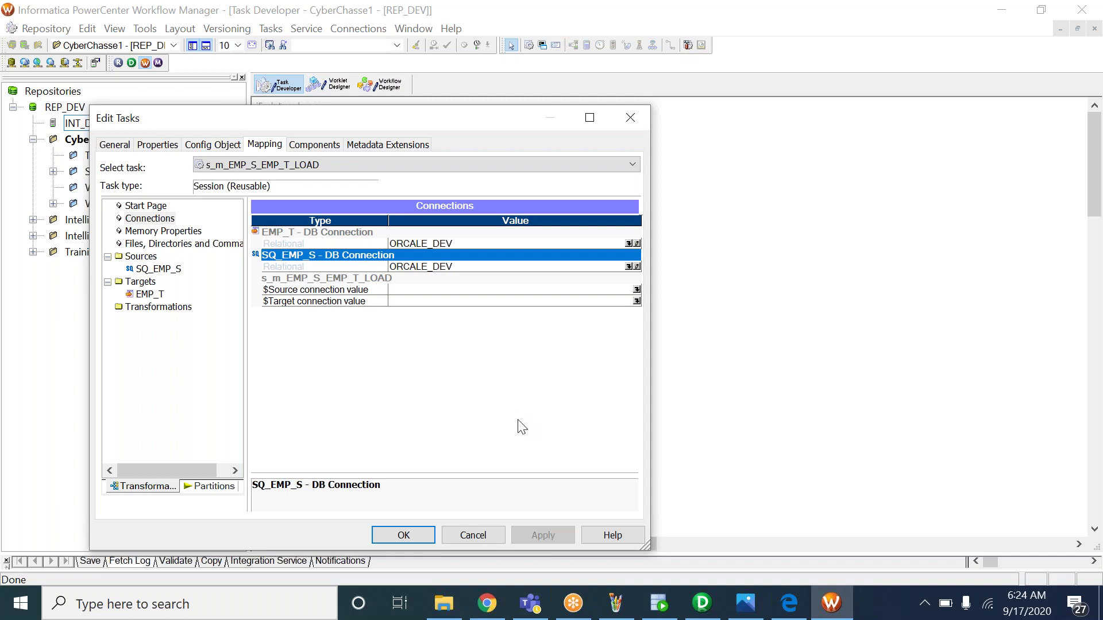
pyautogui.click(414, 533)
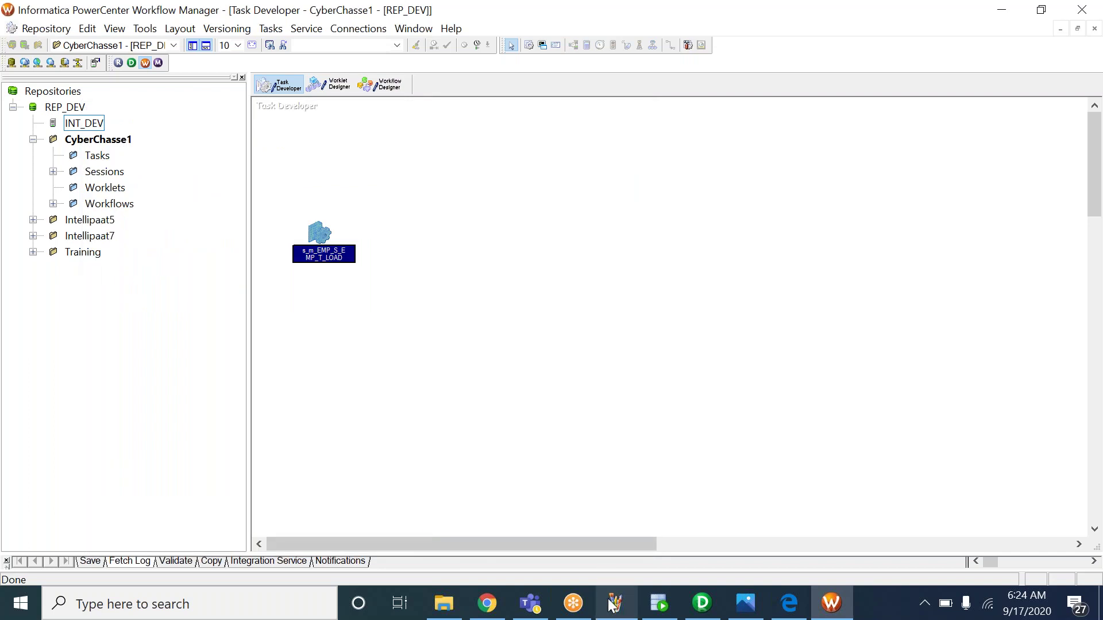
# Start wf_m_EMP_S_EMP_T_LOAD from the Workflow Designer canvas after checking the 5_INFO.bmp notes
pyautogui.click(745, 603)
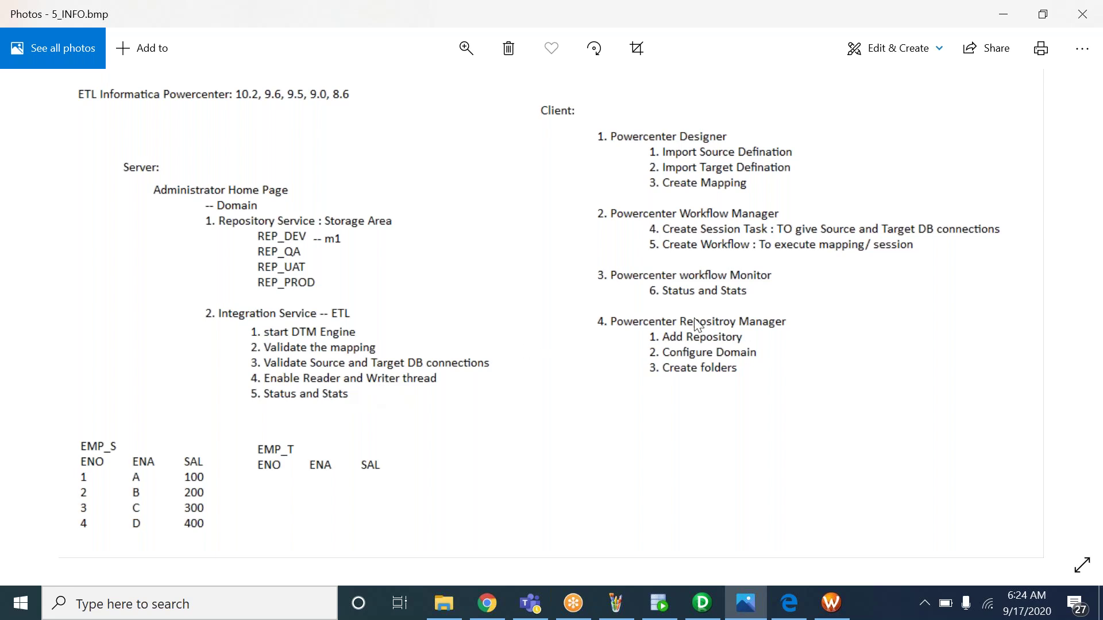
pyautogui.click(827, 608)
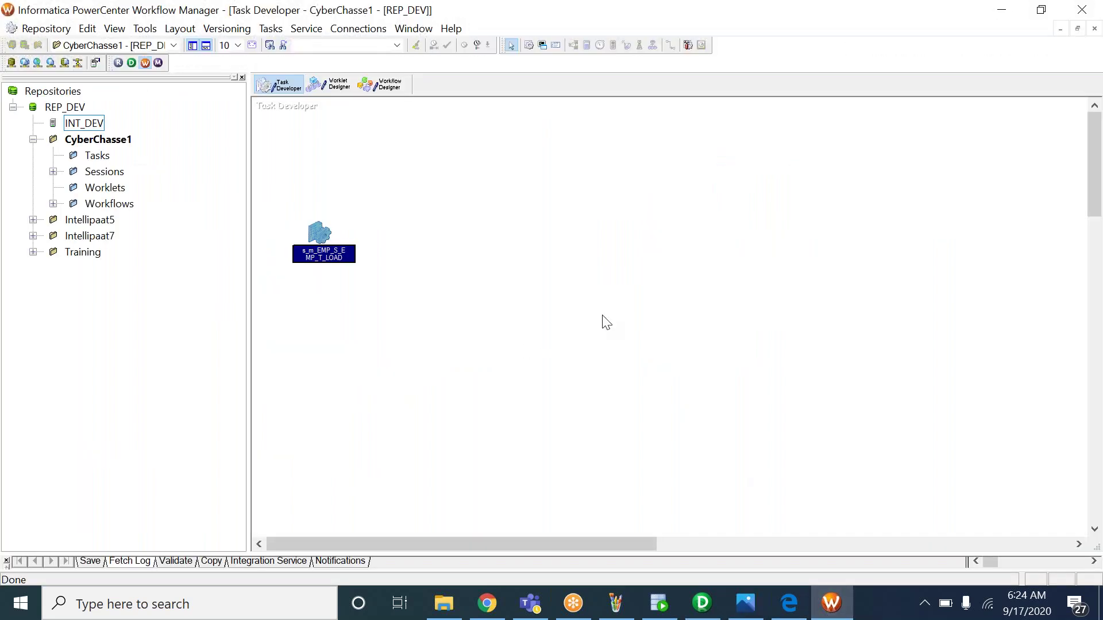
pyautogui.click(424, 215)
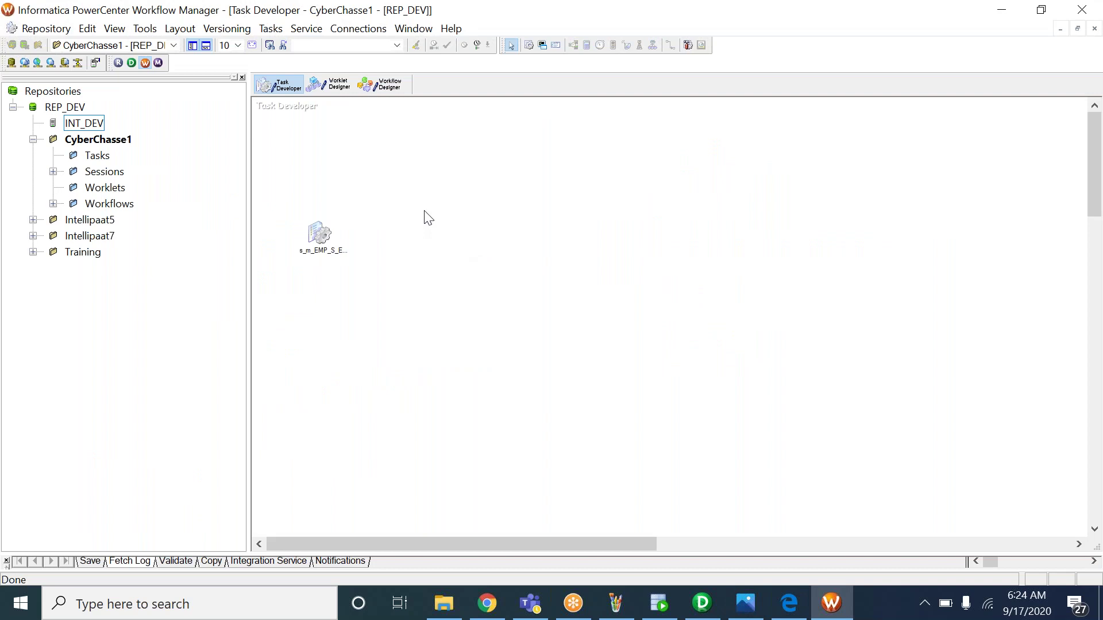
pyautogui.click(380, 87)
pyautogui.rightClick(601, 220)
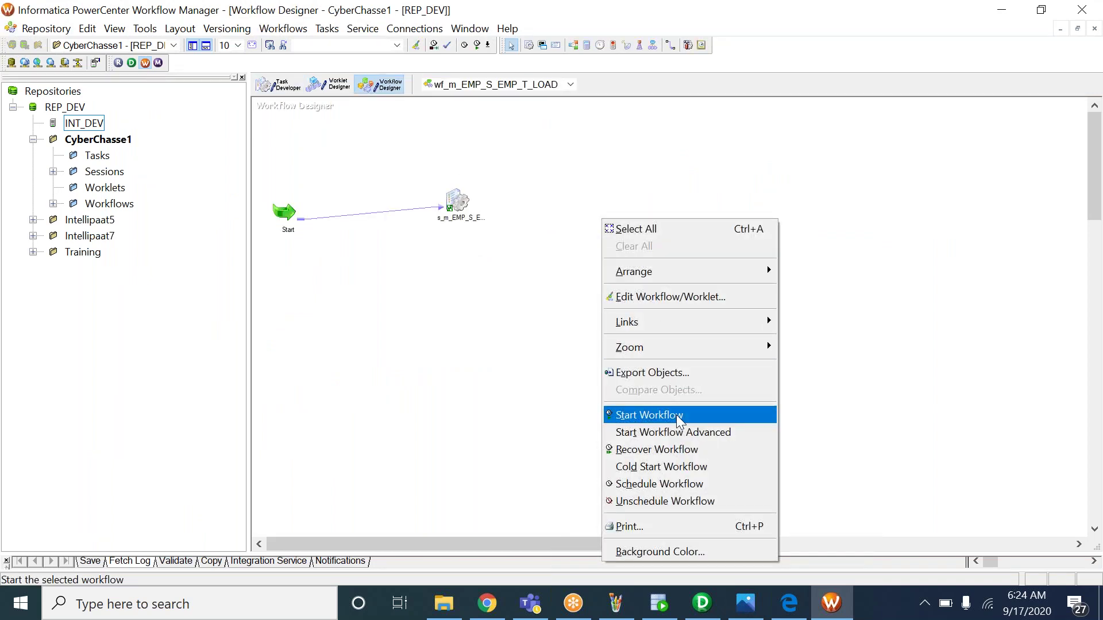
pyautogui.click(698, 415)
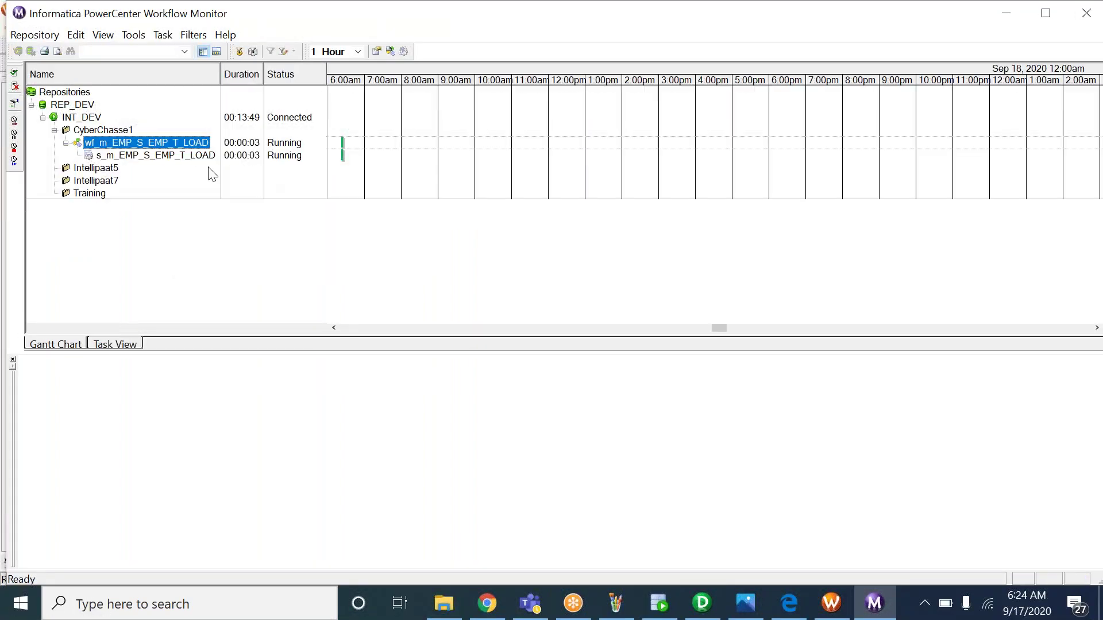
# Show the session run's source/target statistics: 6 rows read from SQ_EMP_S, 6 loaded into EMP_T
pyautogui.click(191, 155)
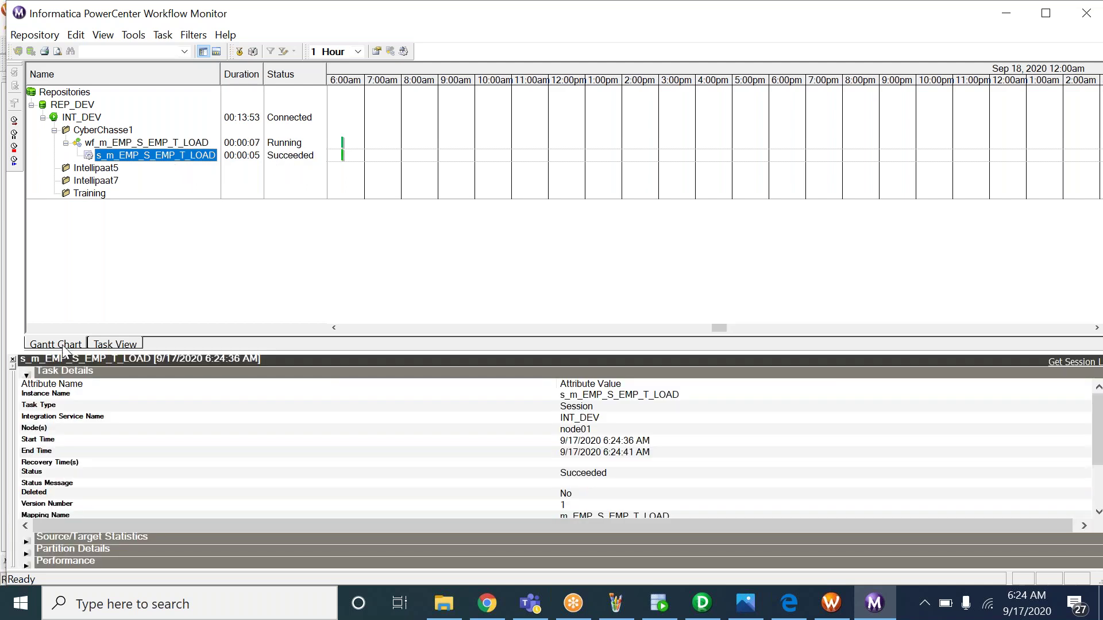
pyautogui.click(27, 376)
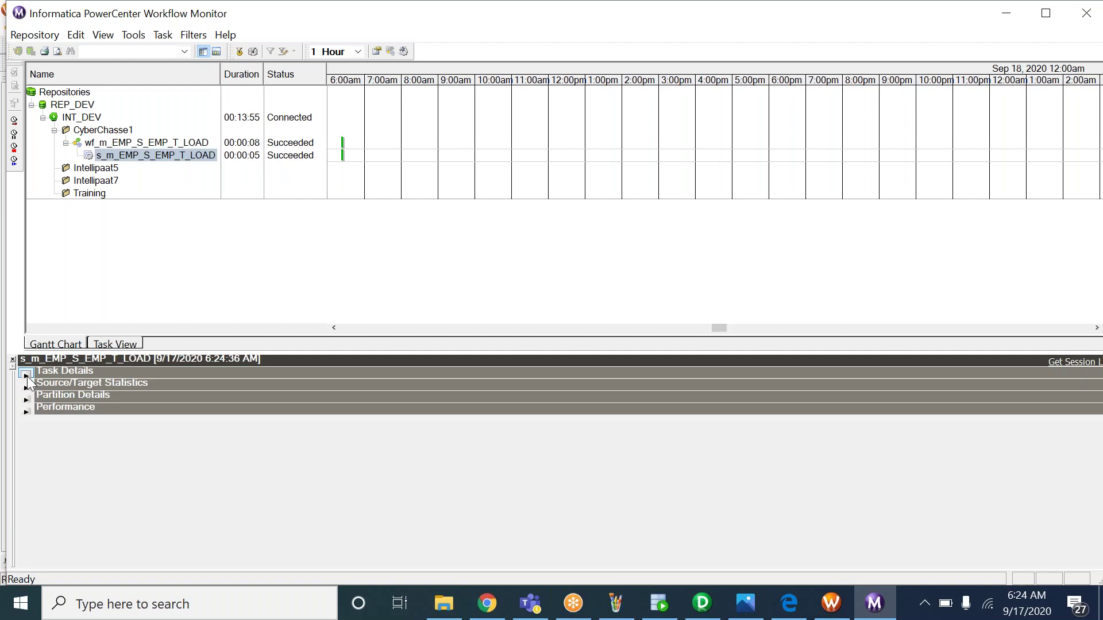
pyautogui.click(27, 387)
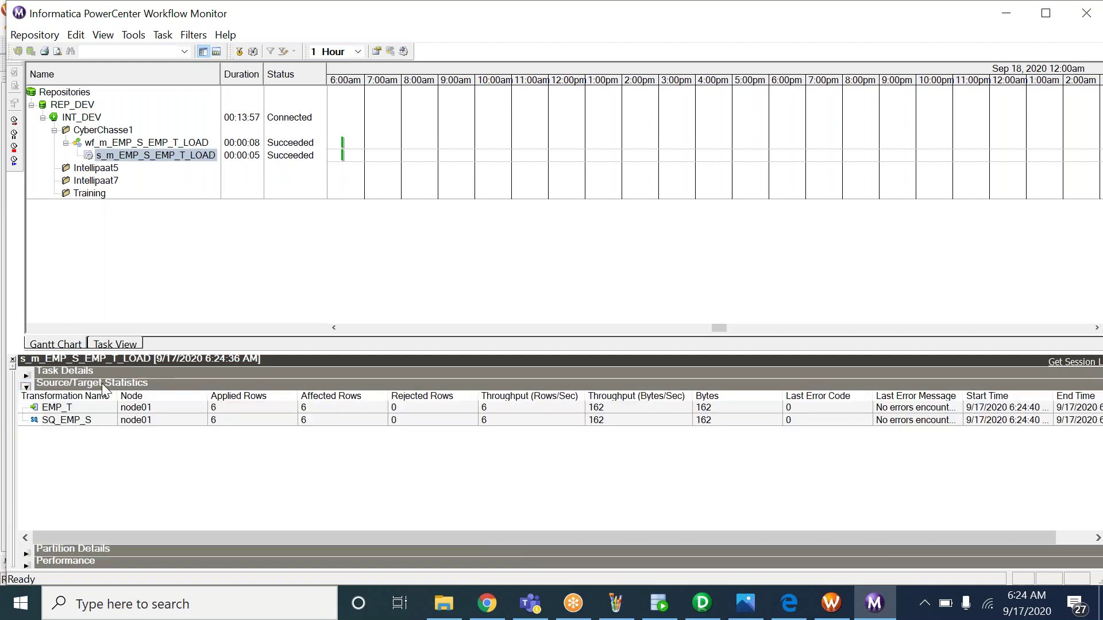
pyautogui.click(72, 422)
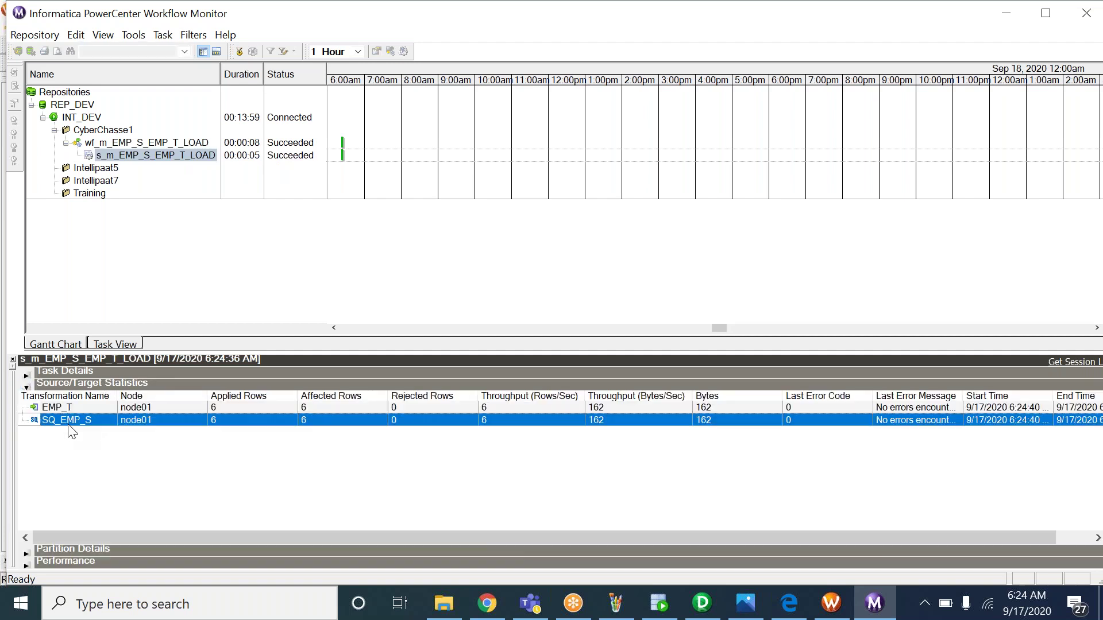
pyautogui.click(215, 408)
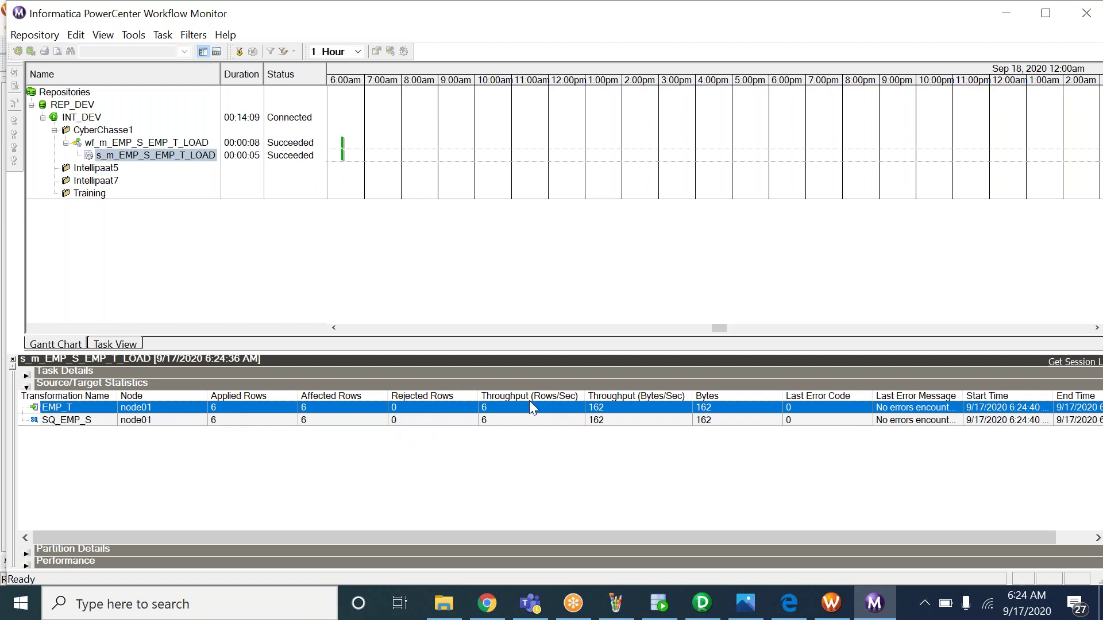
# Recheck the SQ_EMP_S and EMP_T row counts, then bring up a blank Paint canvas
pyautogui.click(485, 421)
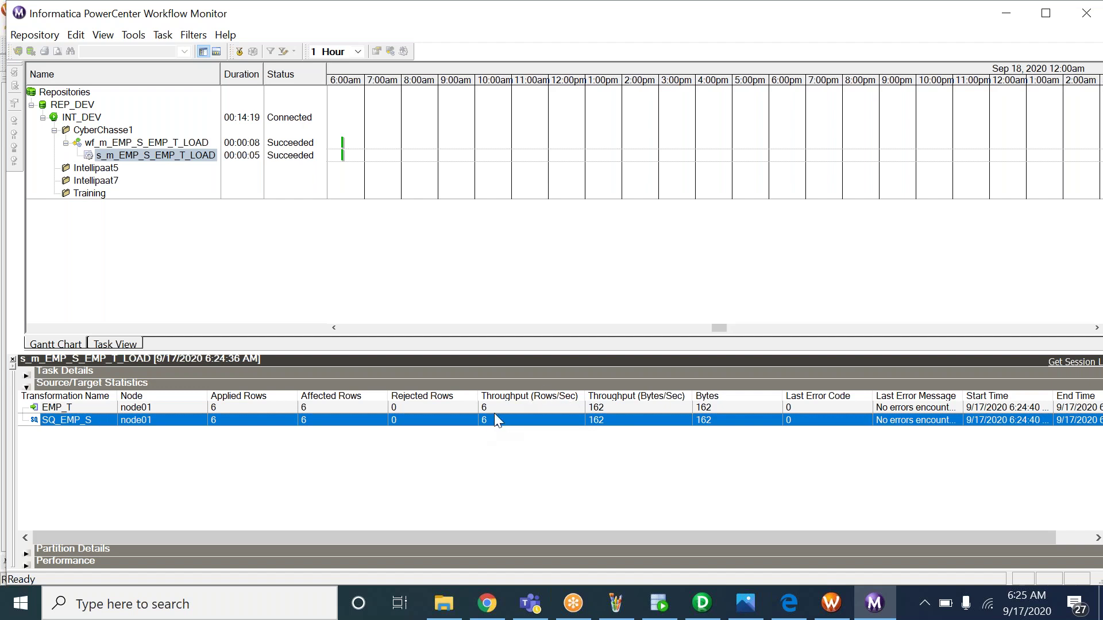
pyautogui.click(492, 409)
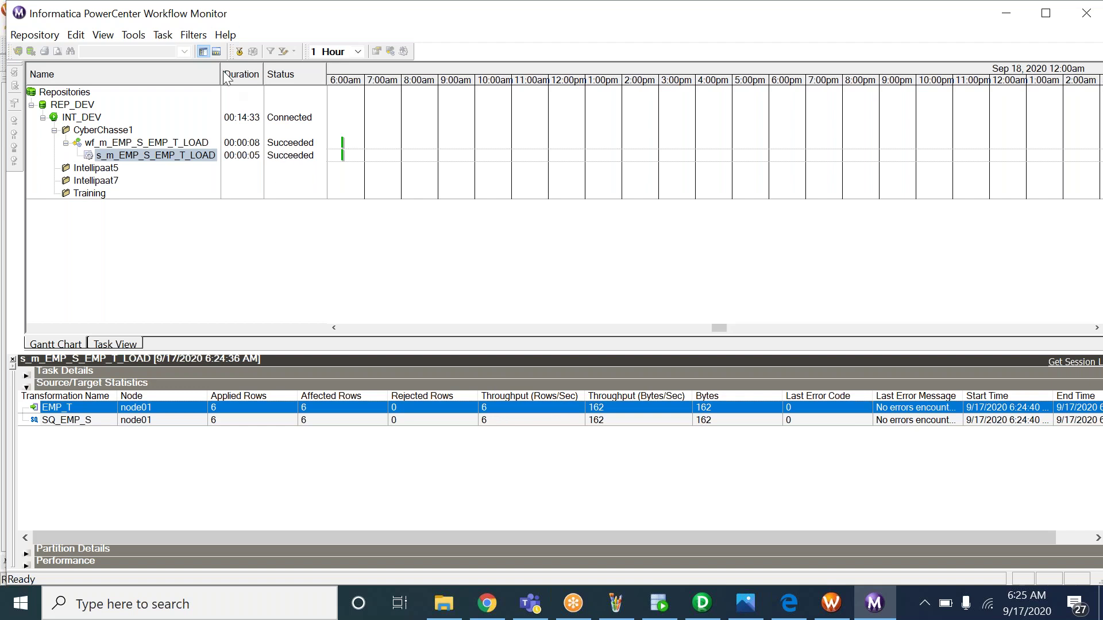
pyautogui.click(155, 155)
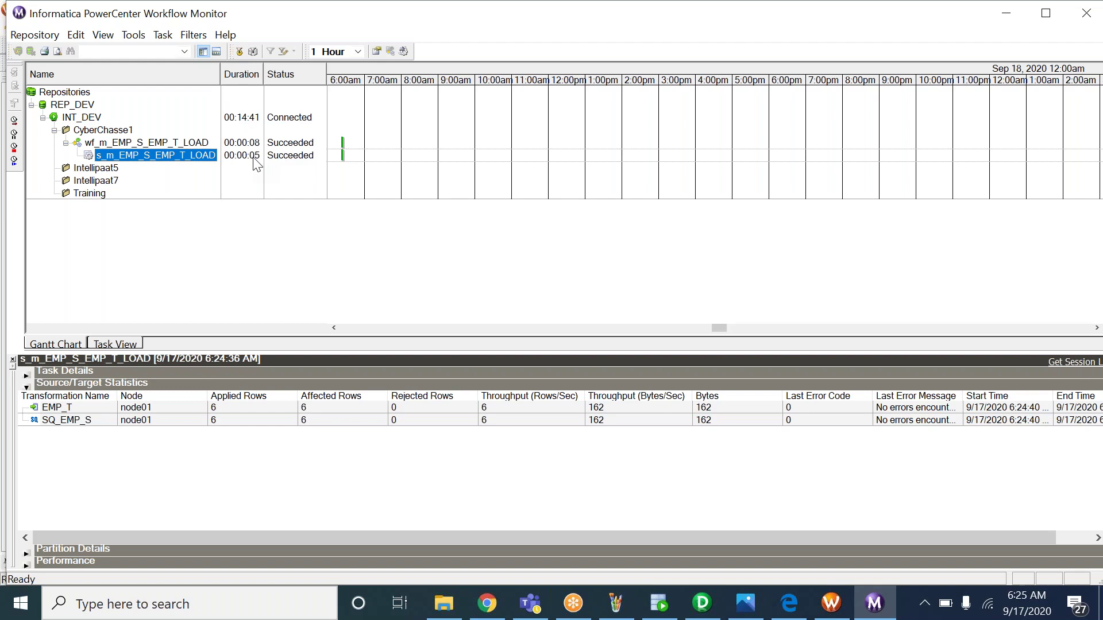
pyautogui.moveTo(736, 544); pyautogui.dragTo(913, 540)
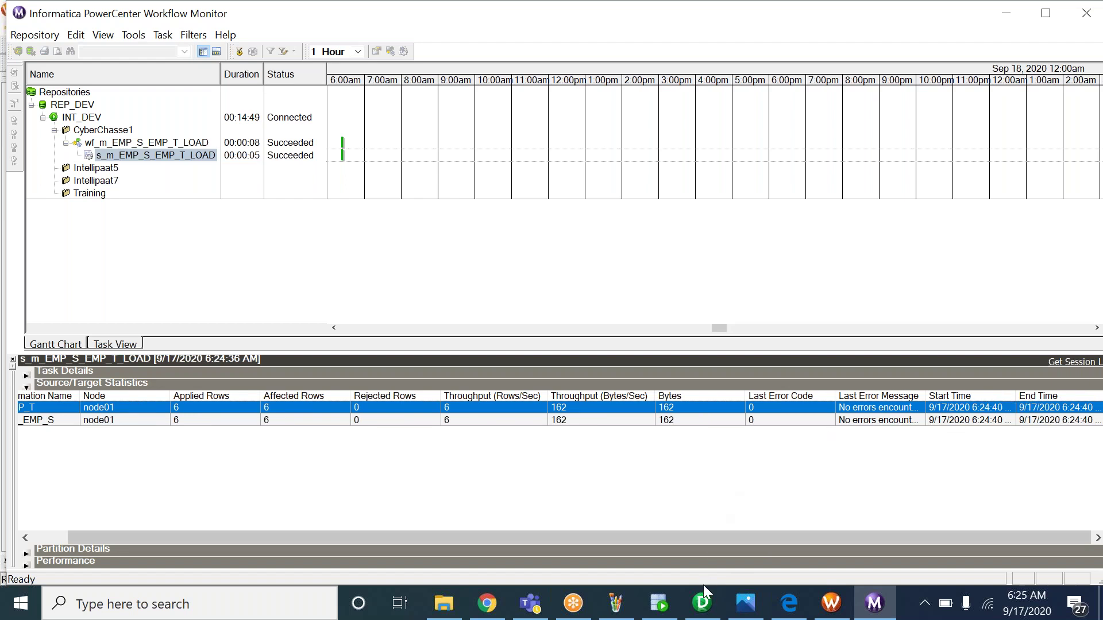
pyautogui.click(624, 609)
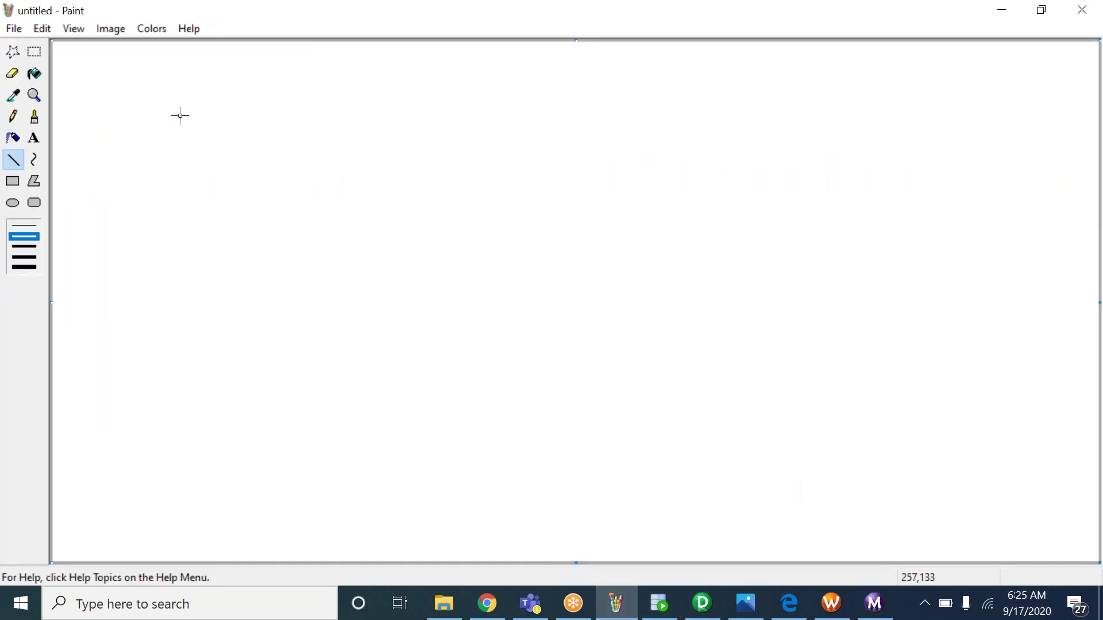
# Pick Paint's Text tool, then go back to the Workflow Monitor run statistics
pyautogui.click(37, 141)
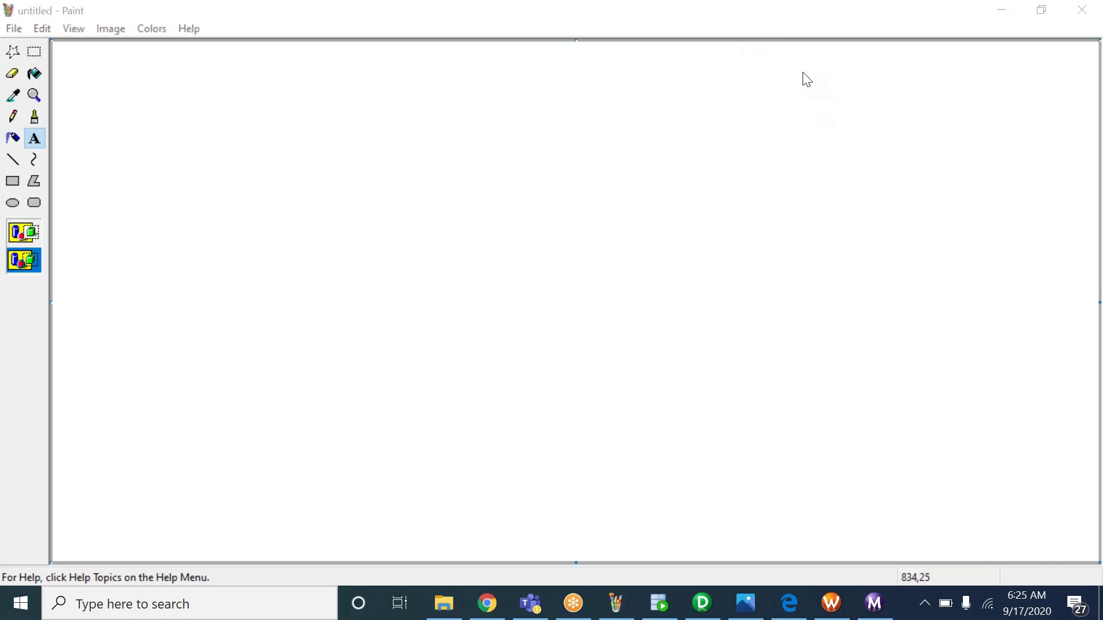
pyautogui.click(866, 603)
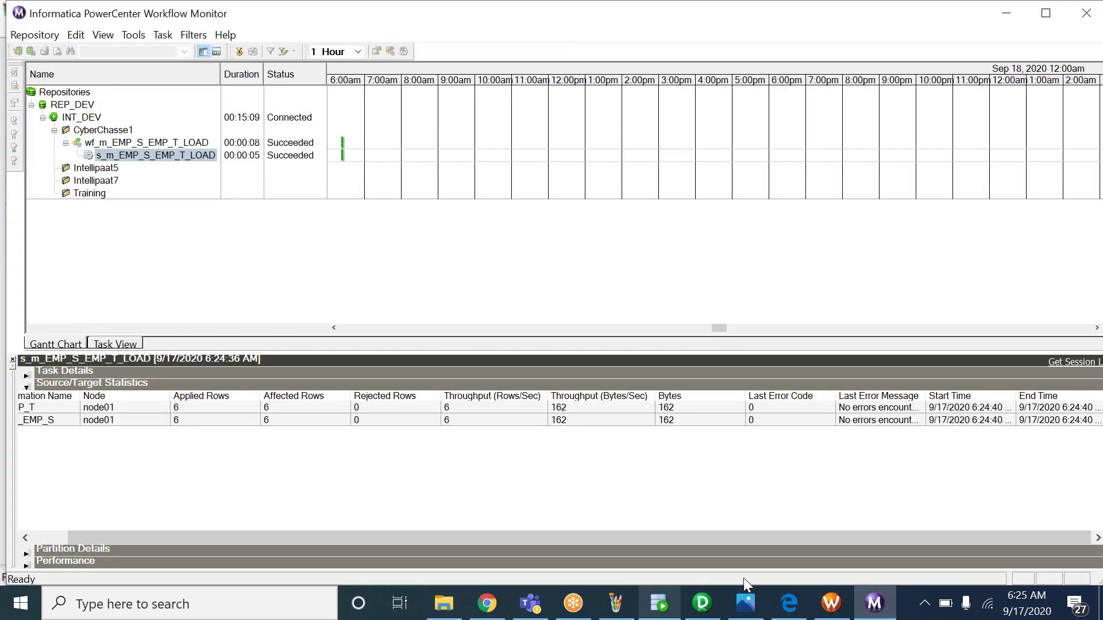
# Glance at the 5_INFO.bmp notes, then return to wf_m_EMP_S_EMP_T_LOAD in Workflow Manager
pyautogui.click(746, 602)
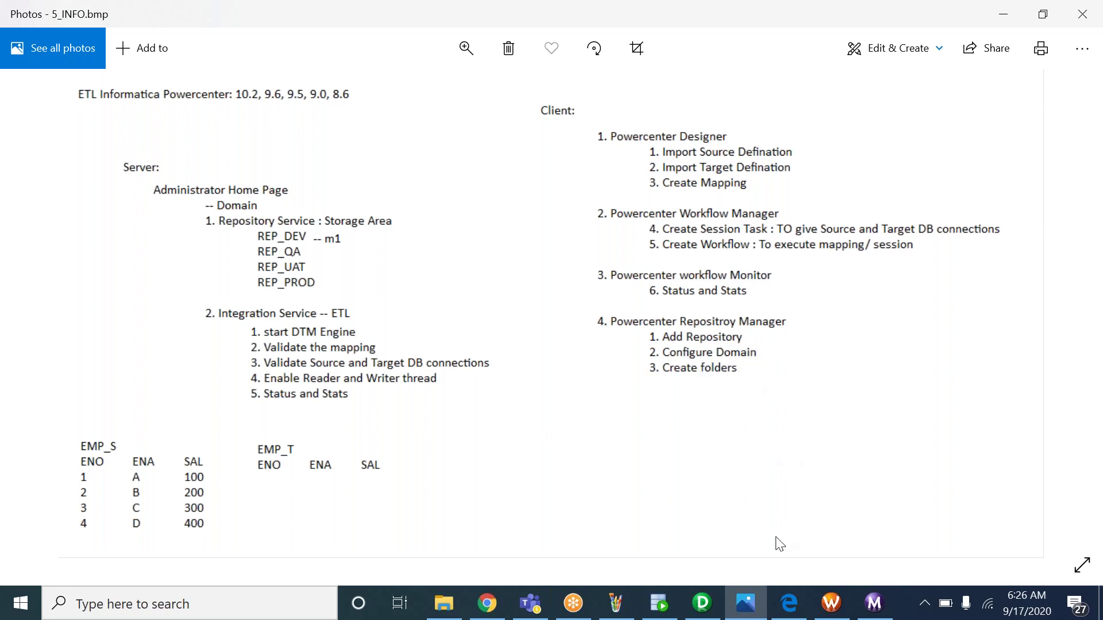
pyautogui.click(831, 603)
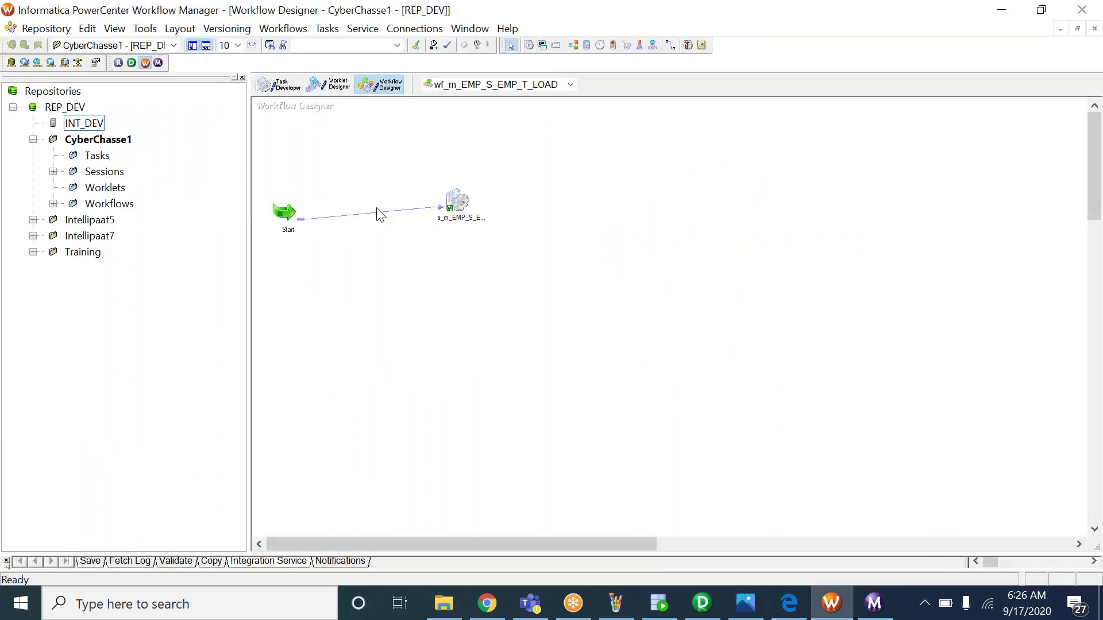
# Select the REP_DEV repository and CyberChasse1 folder in the Navigator, then view the 5_INFO.bmp notes
pyautogui.click(69, 110)
pyautogui.click(80, 139)
pyautogui.click(72, 110)
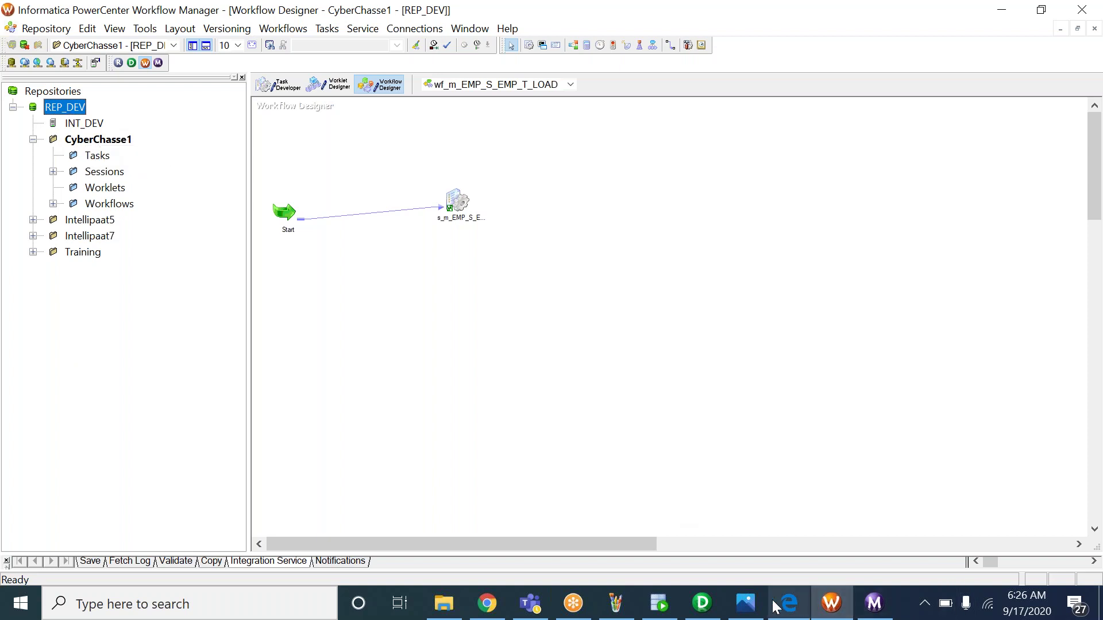
pyautogui.click(745, 607)
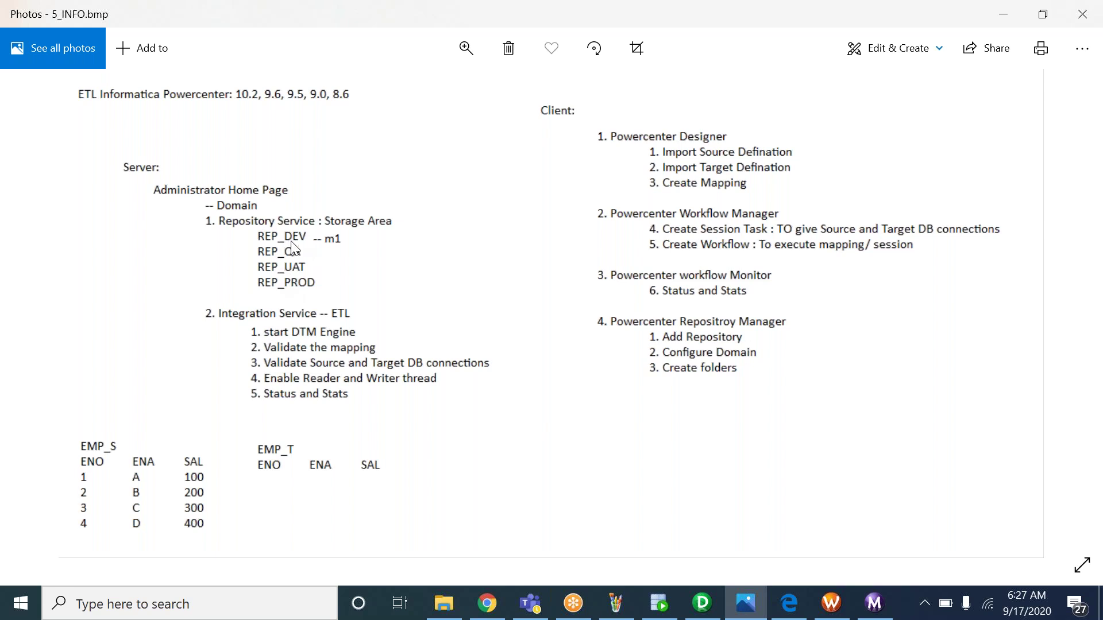
# Select REP_DEV in Designer, return to the 5_INFO.bmp notes, then start a taskbar search
pyautogui.click(703, 608)
pyautogui.click(84, 129)
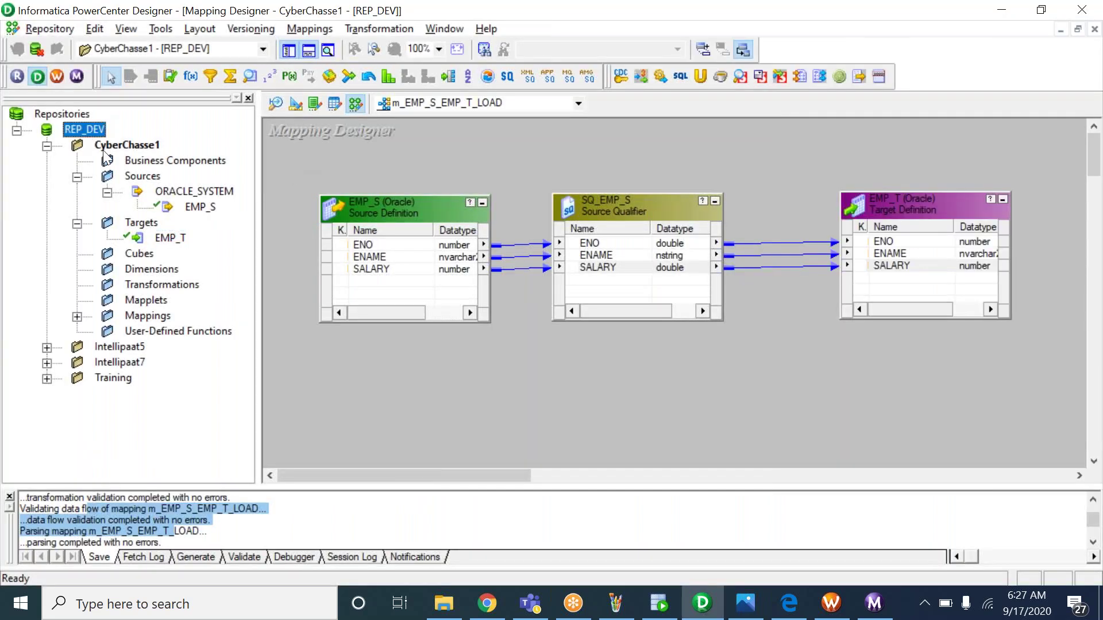
pyautogui.hotkey('alt', 'Tab')
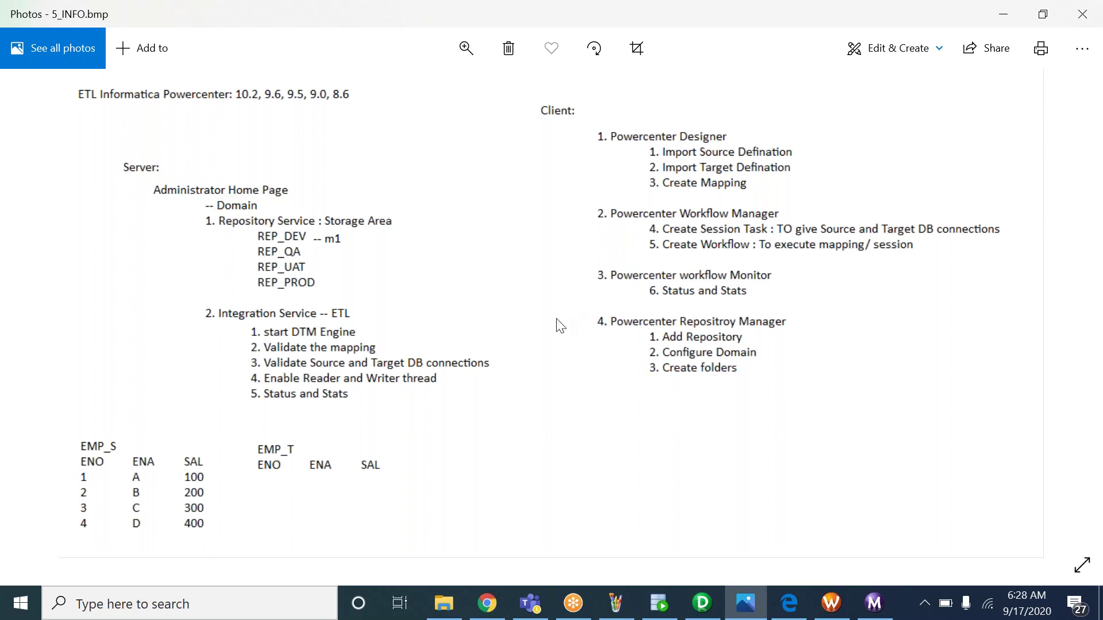
pyautogui.click(227, 608)
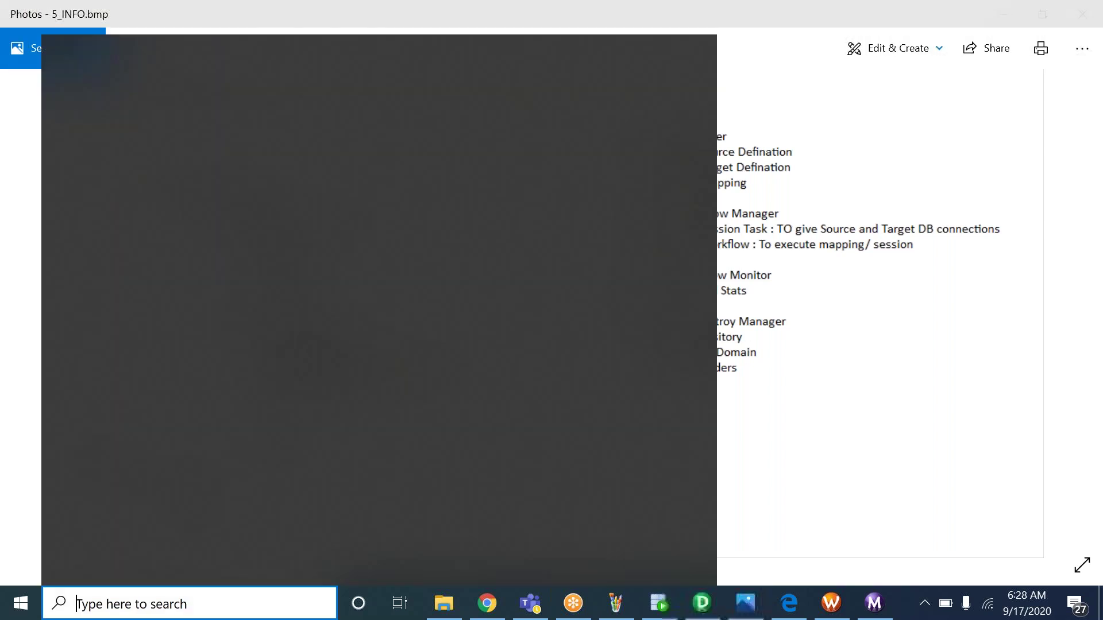
pyautogui.write('ser')
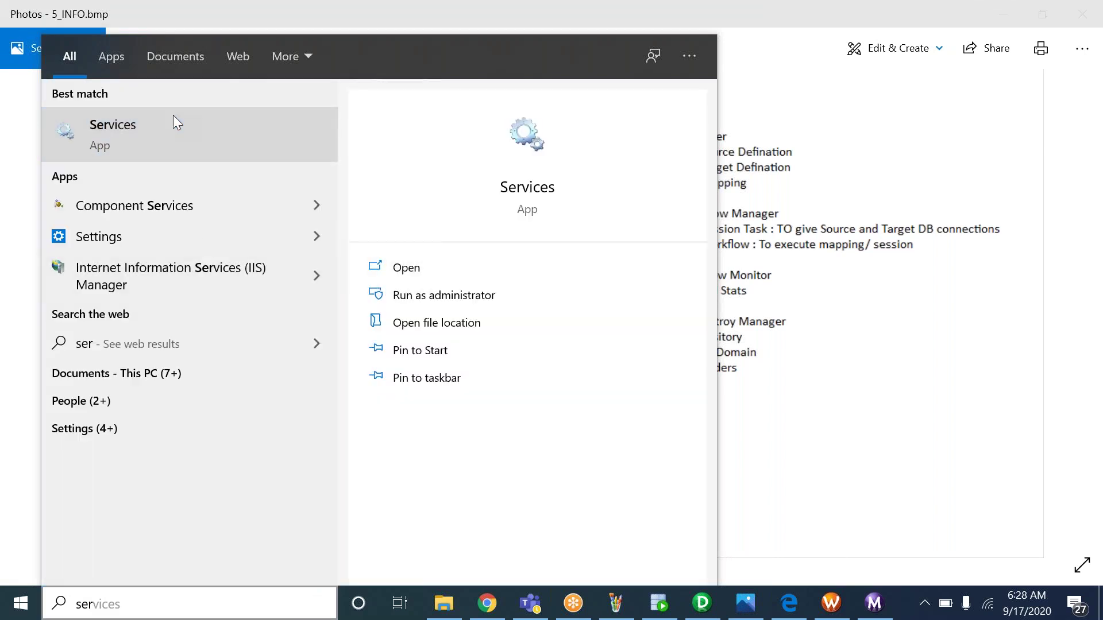
pyautogui.click(174, 117)
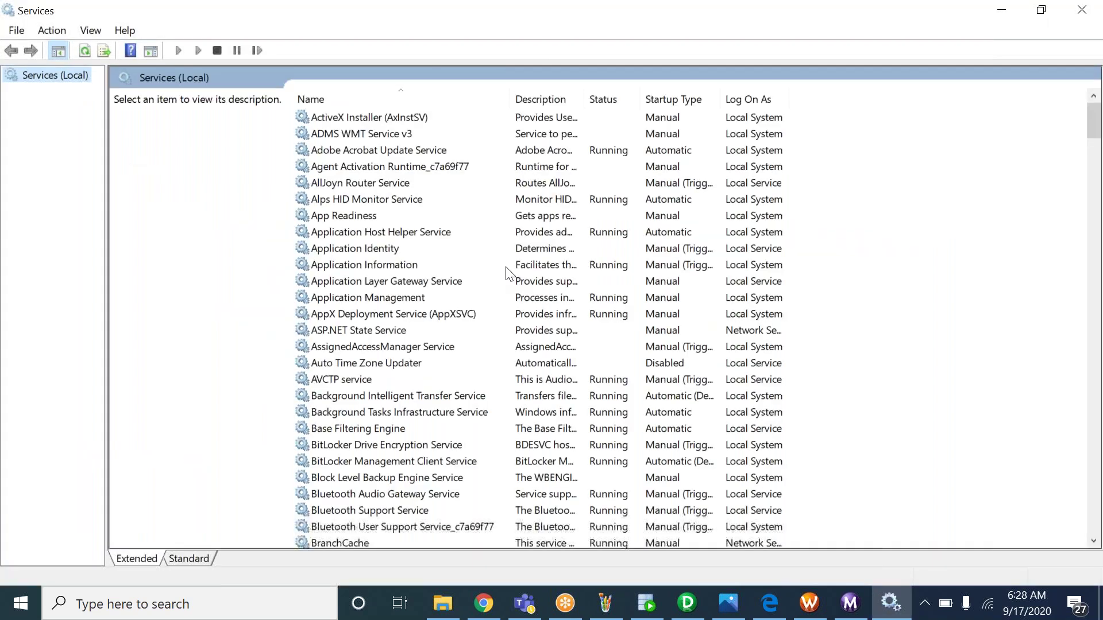
pyautogui.click(506, 268)
pyautogui.press('i')
pyautogui.click(382, 139)
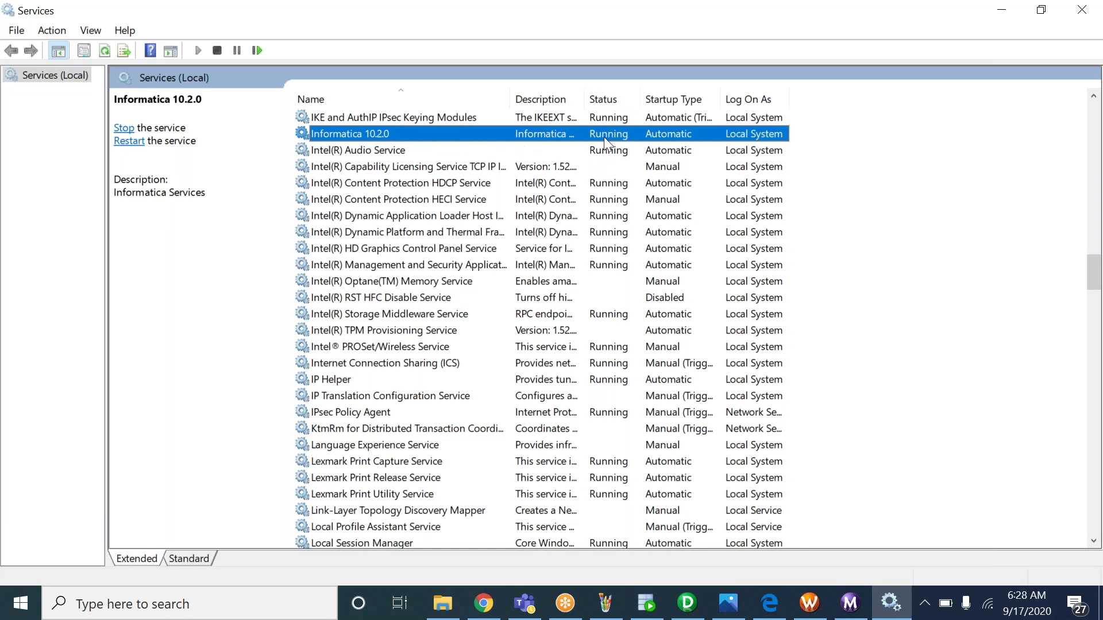
pyautogui.rightClick(384, 136)
pyautogui.click(909, 221)
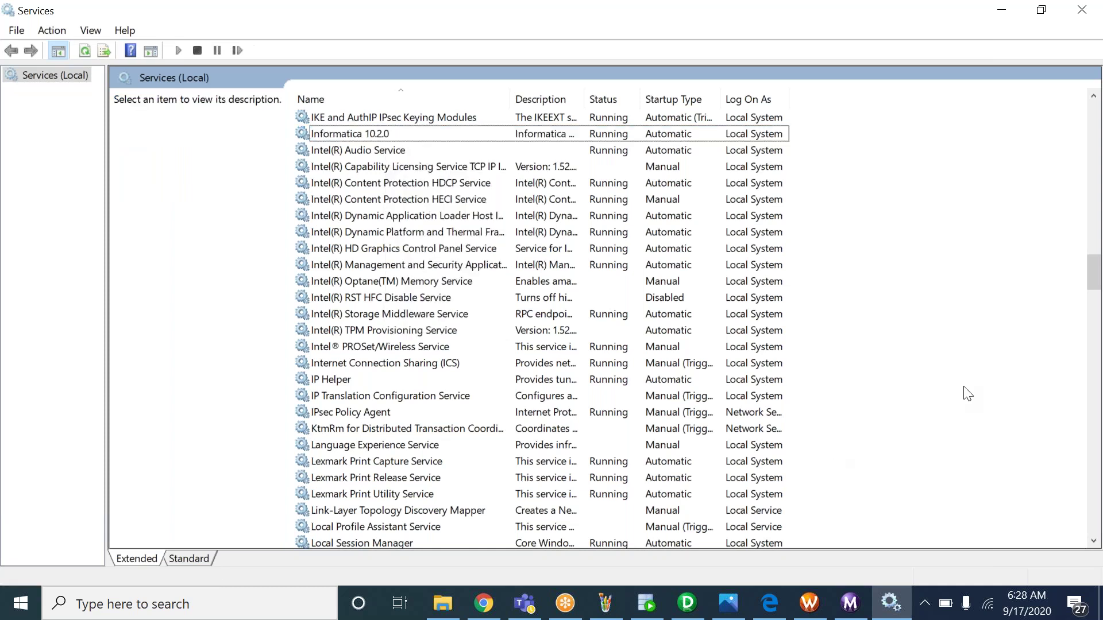
pyautogui.hotkey('alt', 'F4')
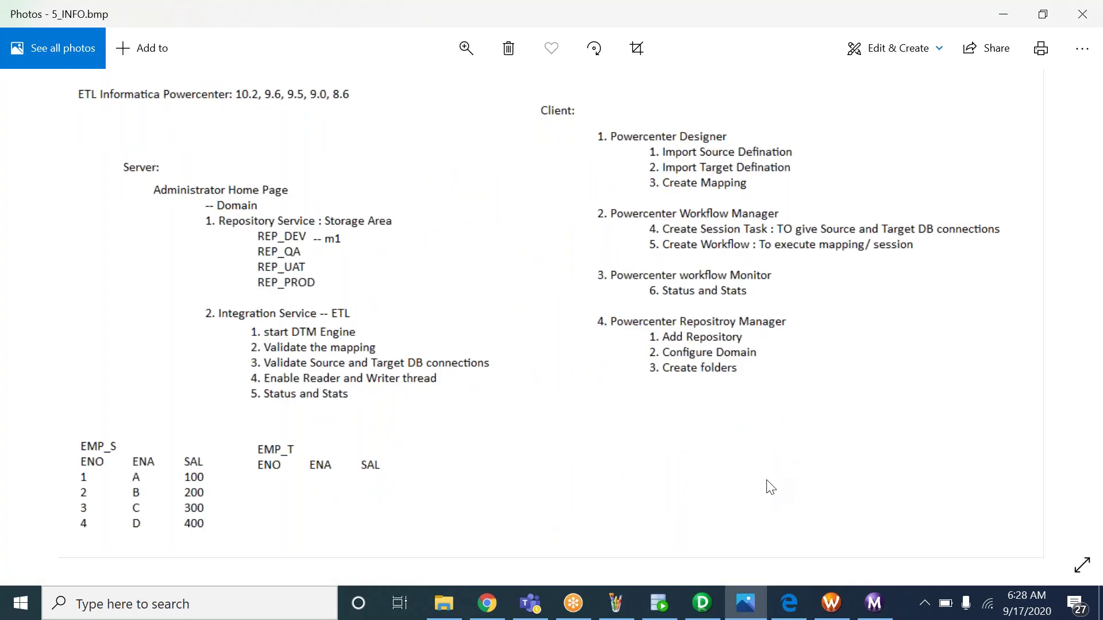
# Compare the Paint canvas, PowerCenter Designer and the 5_INFO.bmp notes image
pyautogui.click(616, 603)
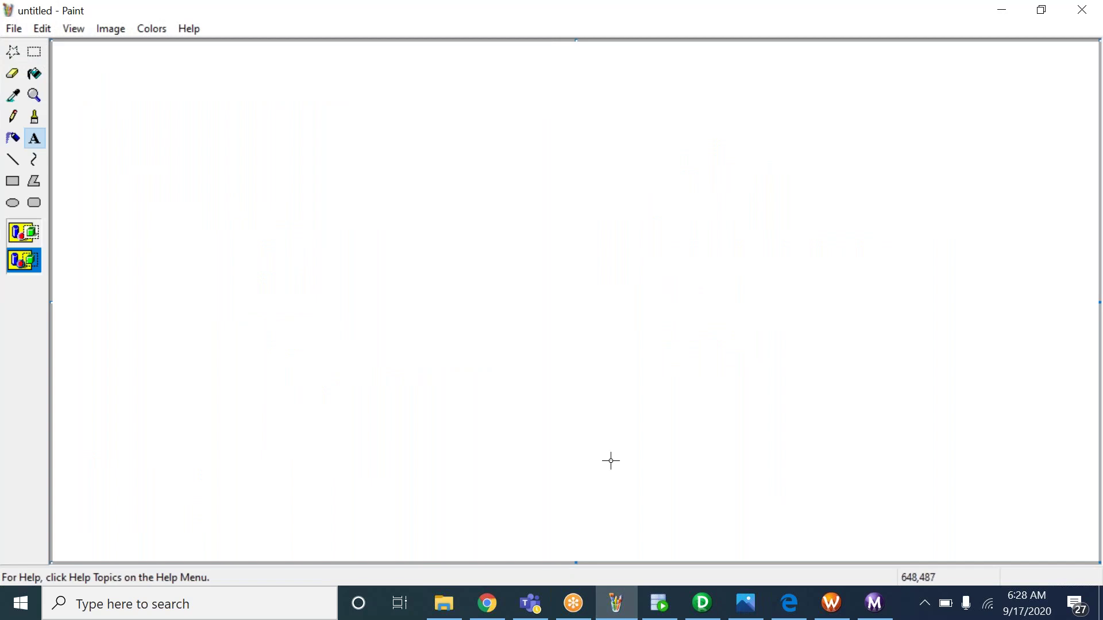
pyautogui.click(701, 614)
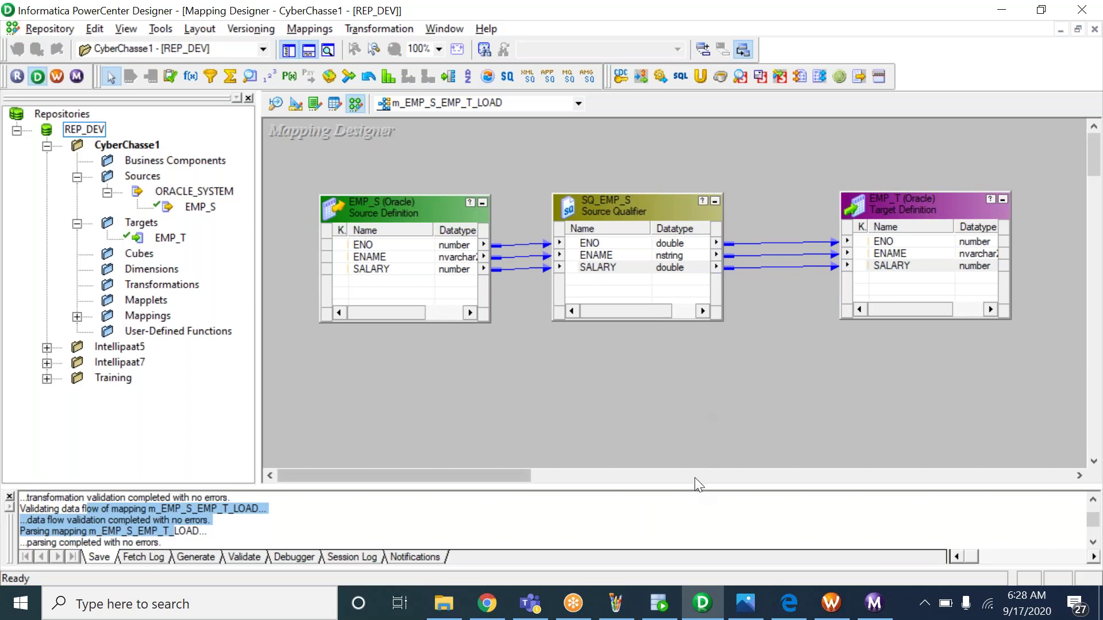
pyautogui.click(745, 603)
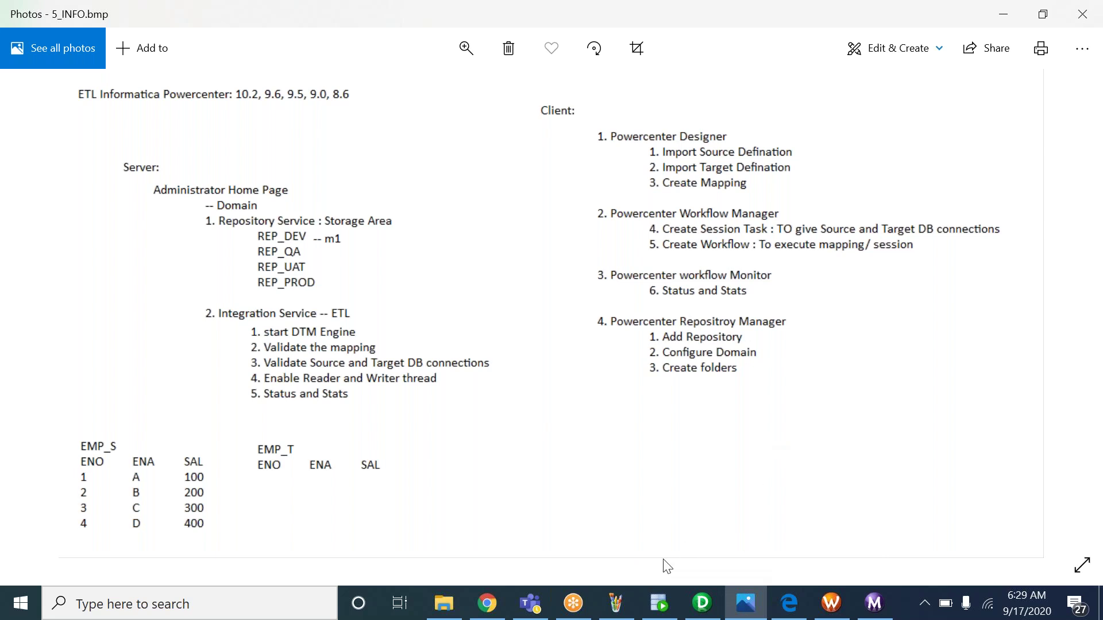
pyautogui.click(616, 603)
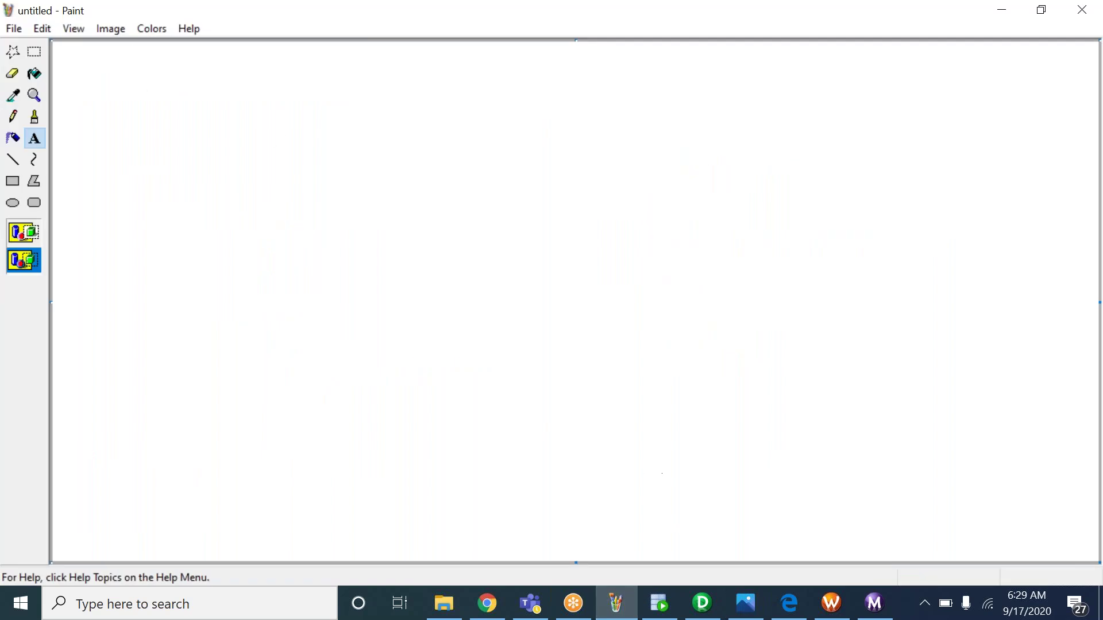
pyautogui.click(702, 603)
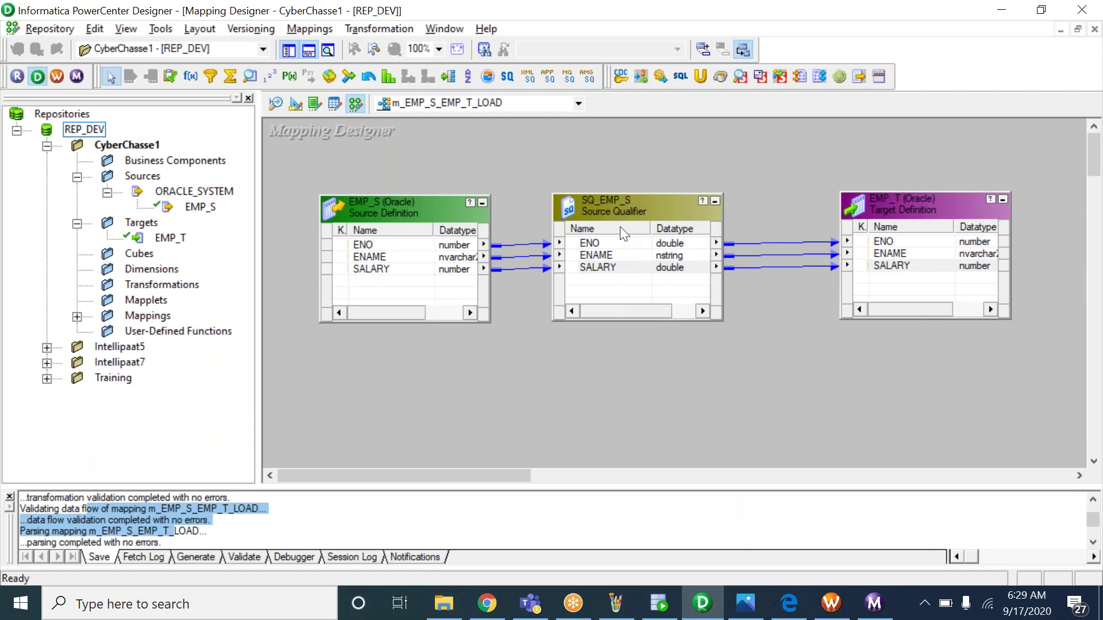
# Select the EMP_S source and the SQ_EMP_S Source Qualifier in the mapping, then return to Paint
pyautogui.click(208, 210)
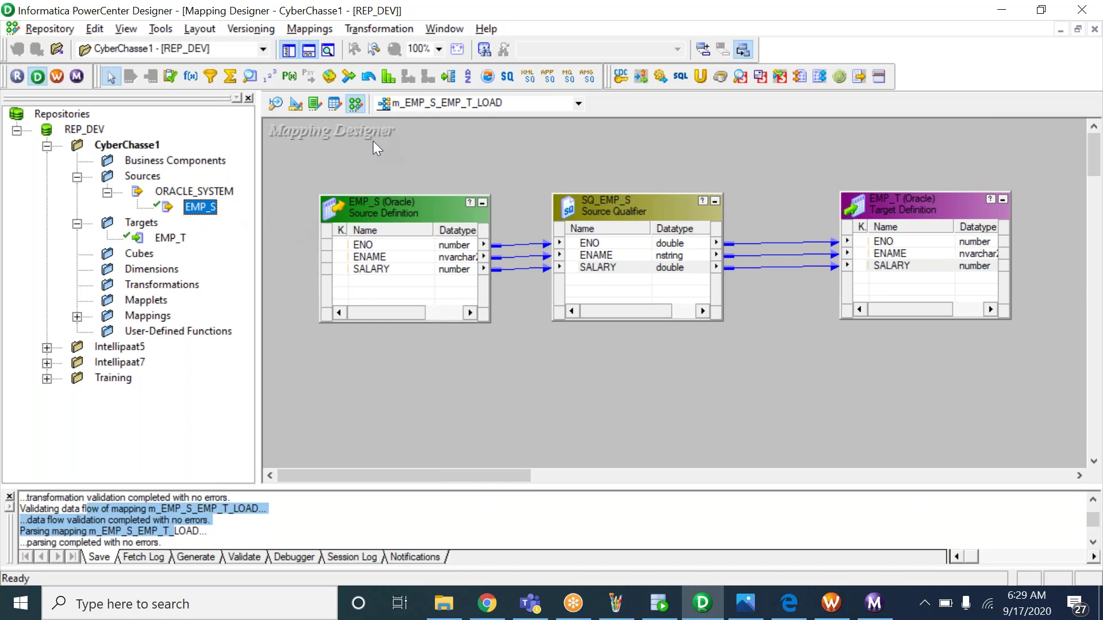
pyautogui.click(423, 250)
pyautogui.click(592, 221)
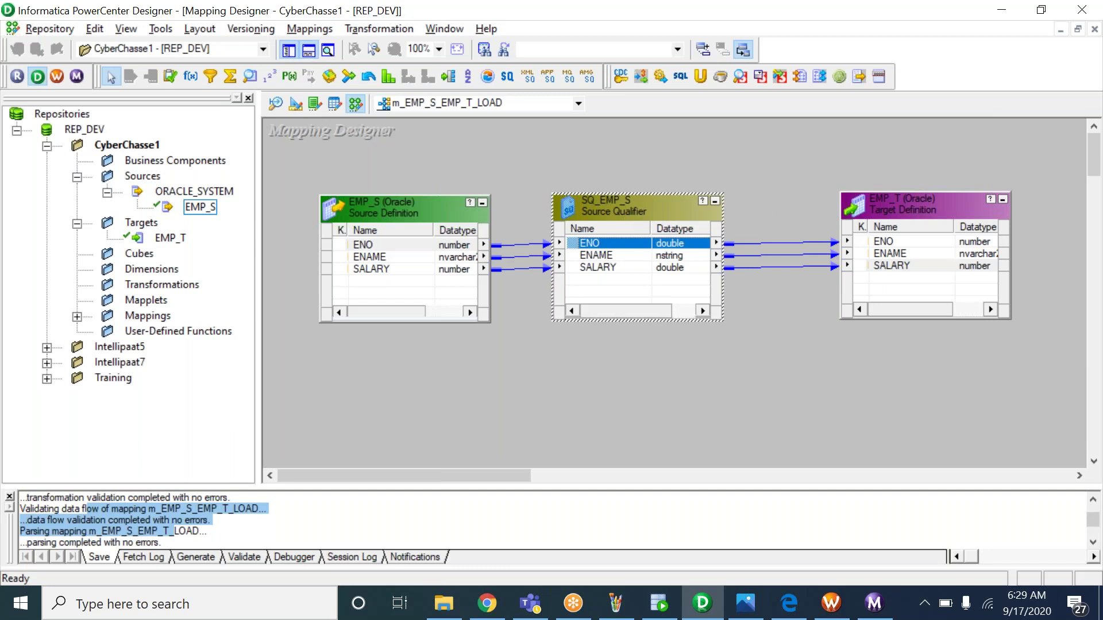
pyautogui.click(616, 603)
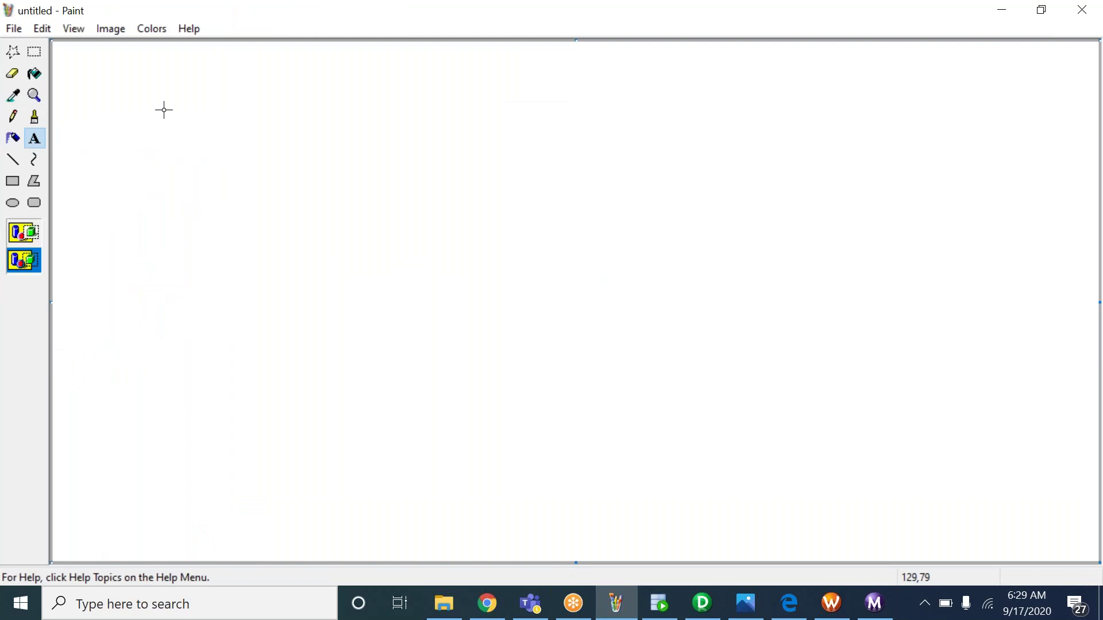
# Add the heading 'Source Qulifier Transforamtion:' near the top-left of the canvas
pyautogui.moveTo(71, 61); pyautogui.dragTo(403, 244)
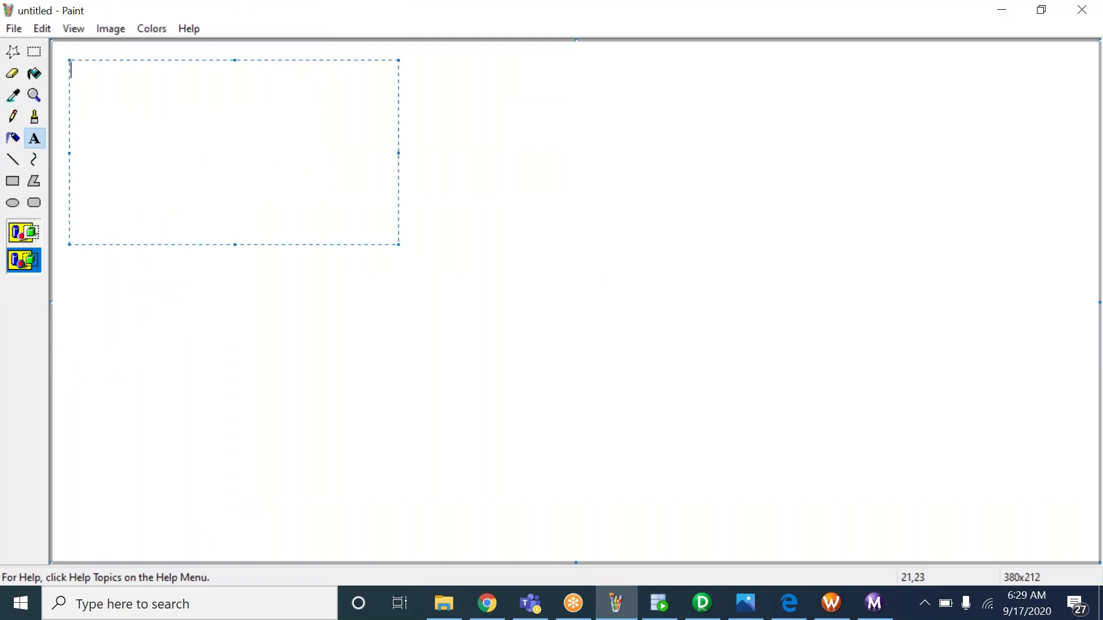
pyautogui.write('Source Qulifier Transforamtion:')
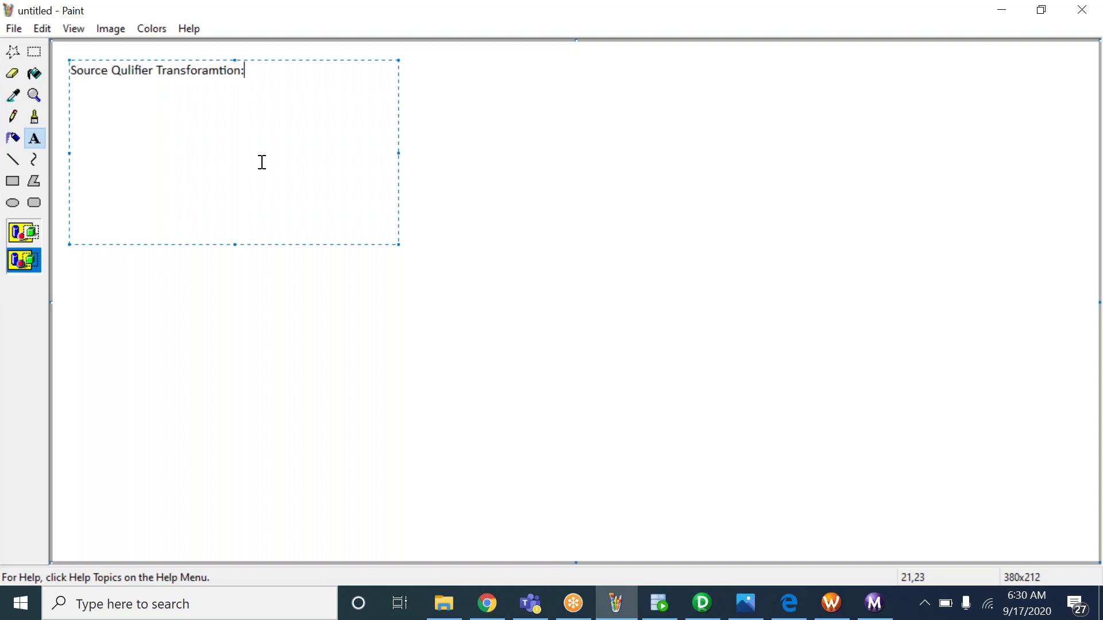
pyautogui.click(495, 163)
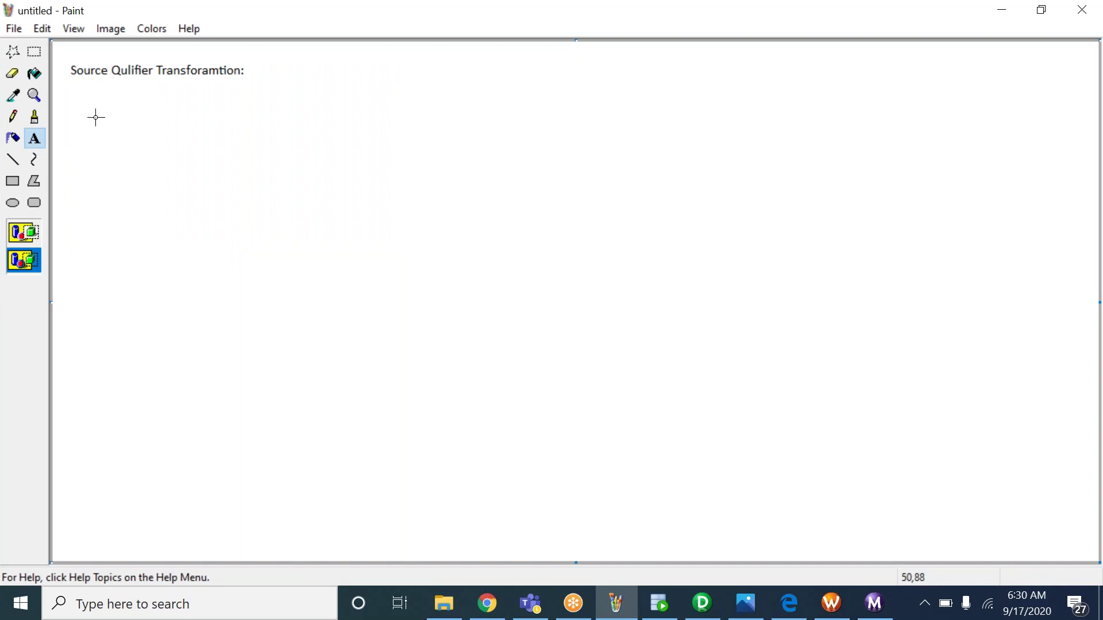
# Add the note '1. Load distinct records from source to target table' below the heading
pyautogui.moveTo(79, 114); pyautogui.dragTo(367, 287)
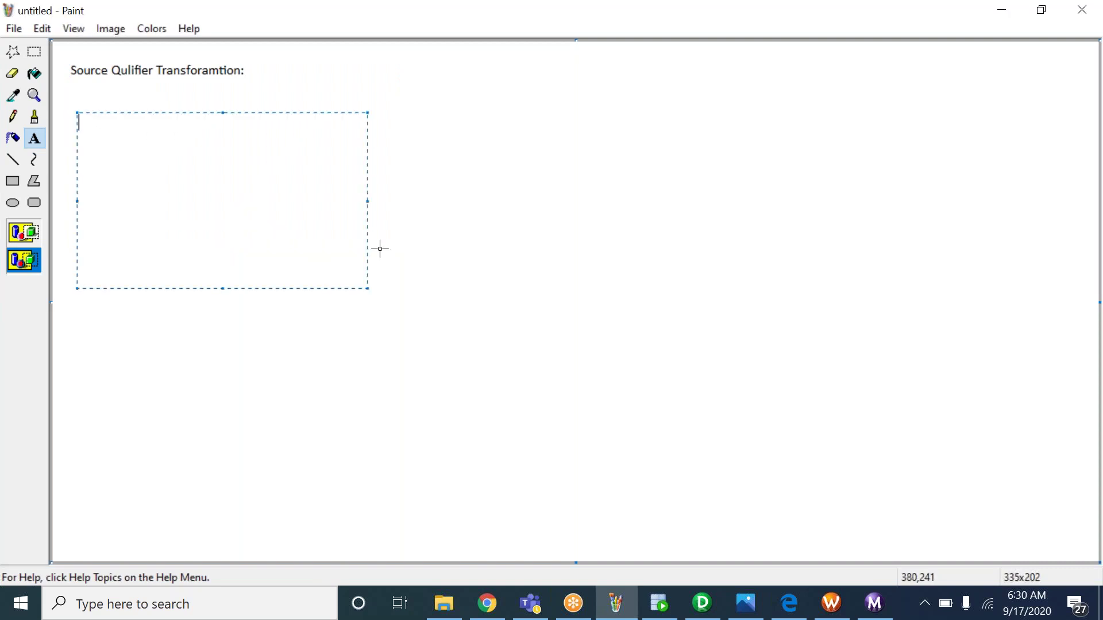
pyautogui.write('1. Load distinct rec')
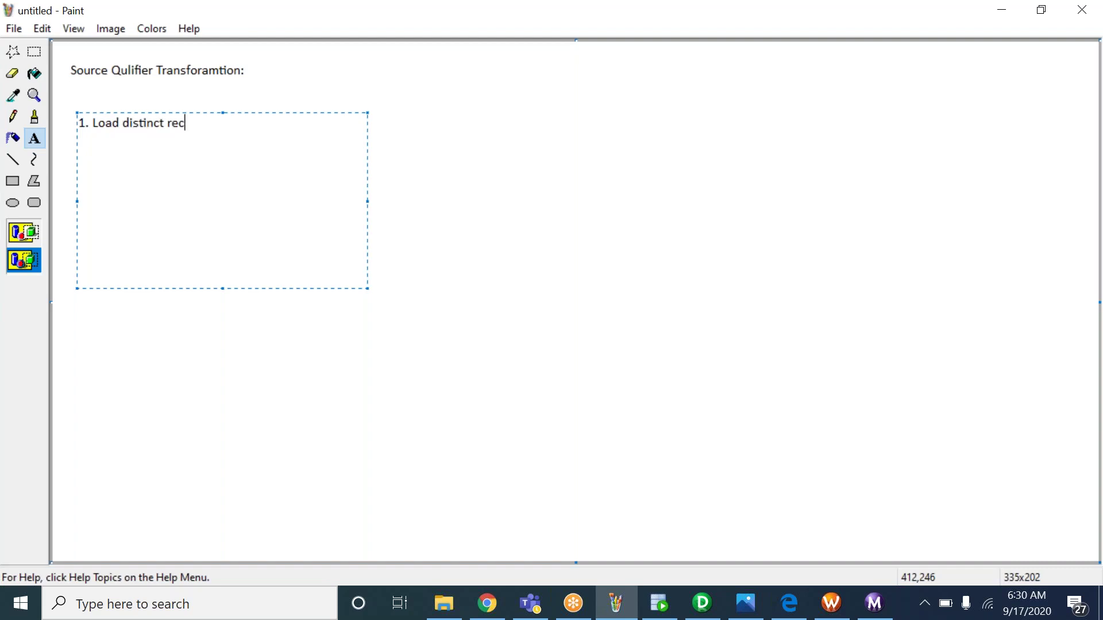
pyautogui.write('ords from sou')
pyautogui.press('BackSpace')
pyautogui.write('urce to target')
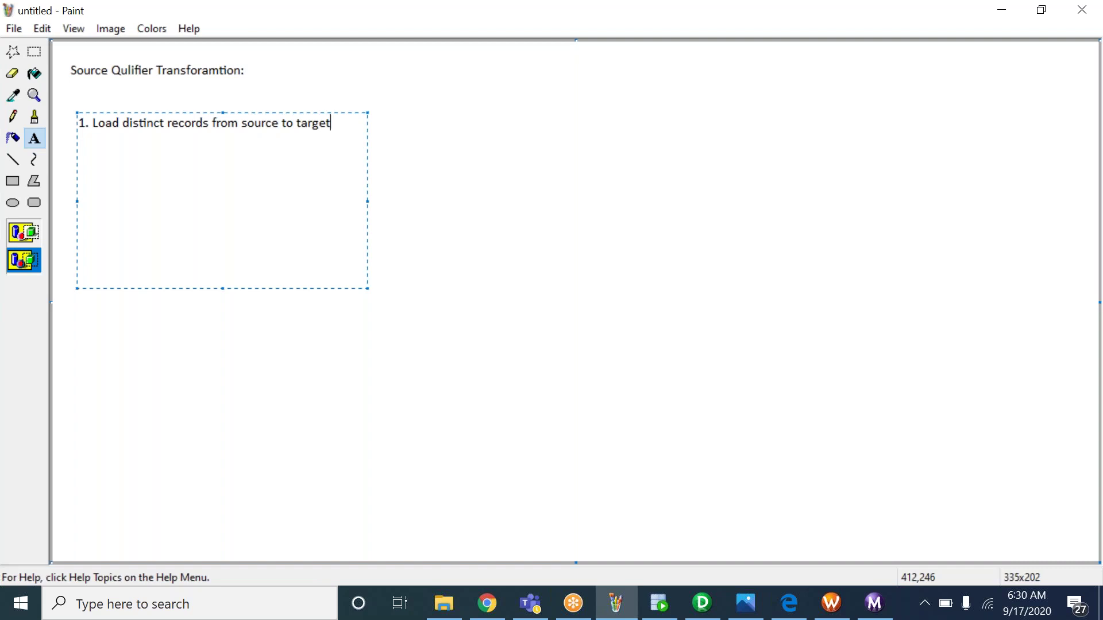
pyautogui.write(' table')
pyautogui.click(608, 235)
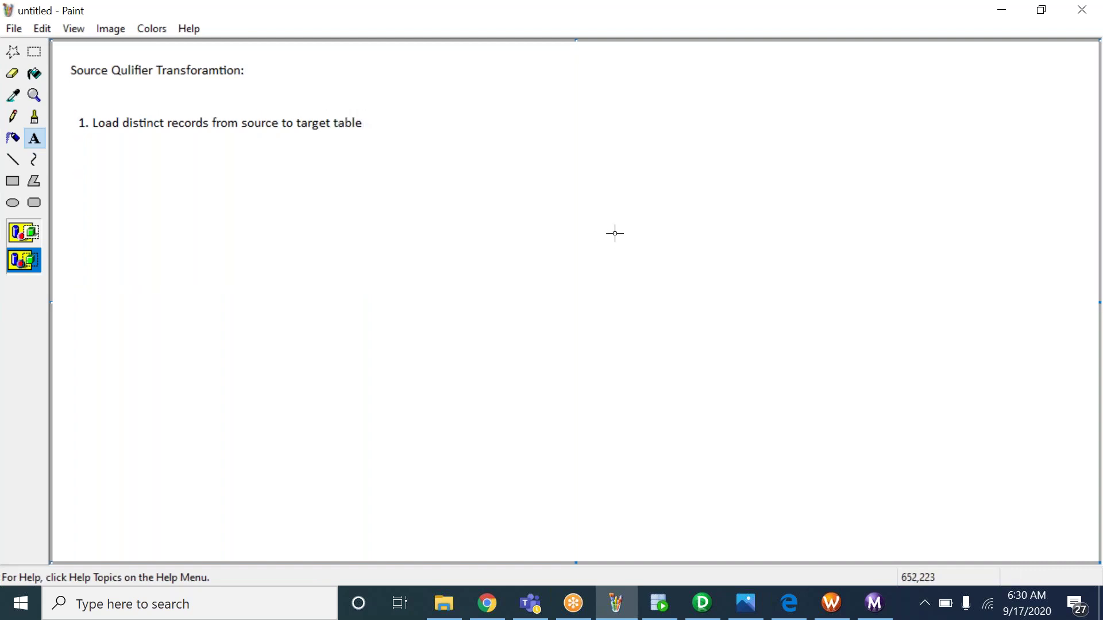
# Create a text box below the first note titled EMP_SQ_S1
pyautogui.moveTo(81, 167); pyautogui.dragTo(437, 347)
pyautogui.write('EMP_SQ')
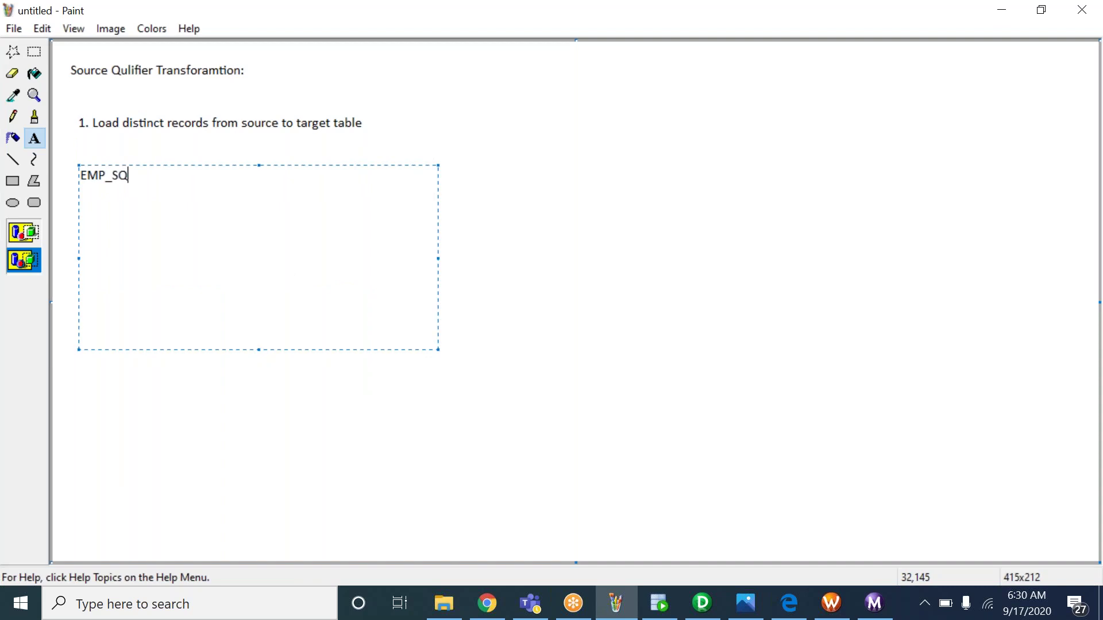
pyautogui.write('_S1')
pyautogui.press('Return')
pyautogui.moveTo(163, 176)
pyautogui.mouseDown()
pyautogui.moveTo(93, 179)
pyautogui.moveTo(128, 179)
pyautogui.mouseUp()
pyautogui.click(92, 179)
pyautogui.click(116, 175)
pyautogui.moveTo(133, 178); pyautogui.dragTo(165, 179)
pyautogui.click(165, 175)
pyautogui.moveTo(132, 177); pyautogui.dragTo(150, 175)
pyautogui.click(151, 175)
pyautogui.press('Return')
# Add Tab-separated headers ENO, ENA, SAL and rows 1 A 100 and 2 B 200
pyautogui.write('ENO')
pyautogui.press('Tab')
pyautogui.write('ENA')
pyautogui.press('Tab')
pyautogui.write('SAL')
pyautogui.press('Return')
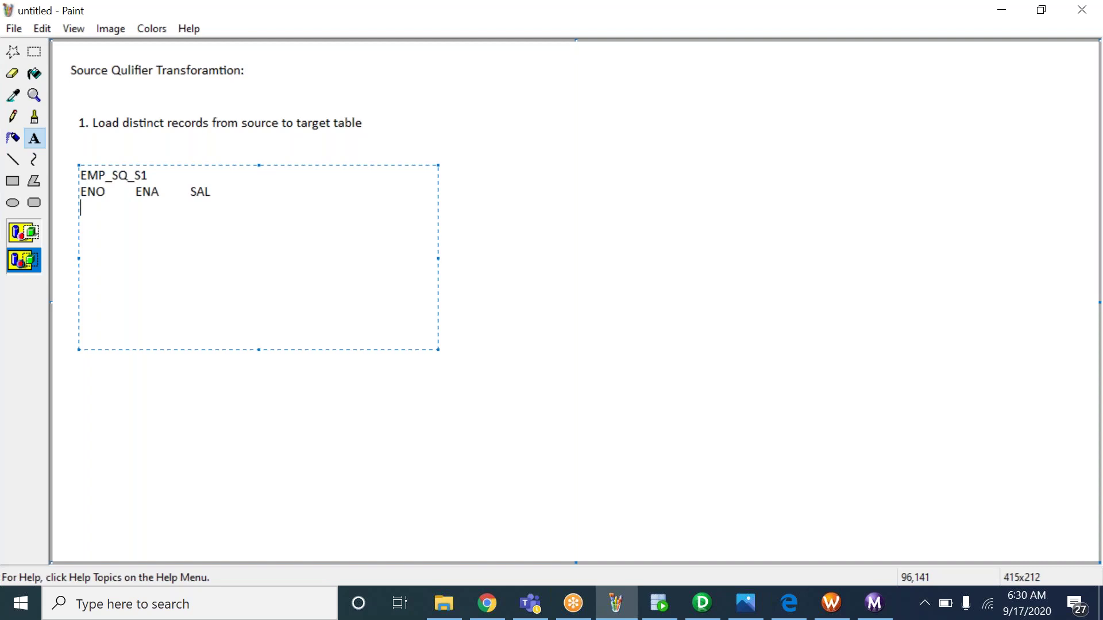
pyautogui.write('1')
pyautogui.press('Tab')
pyautogui.write('A')
pyautogui.press('Tab')
pyautogui.write('100')
pyautogui.press('Return')
pyautogui.write('2')
pyautogui.press('Tab')
pyautogui.write('B')
# Add row 3 C 3 plus duplicate rows 1 A 100 and 2 B 200
pyautogui.press('Tab')
pyautogui.write('200')
pyautogui.press('Return')
pyautogui.write('3')
pyautogui.press('Tab')
pyautogui.write('C')
pyautogui.press('Tab')
pyautogui.write('3')
pyautogui.press('Return')
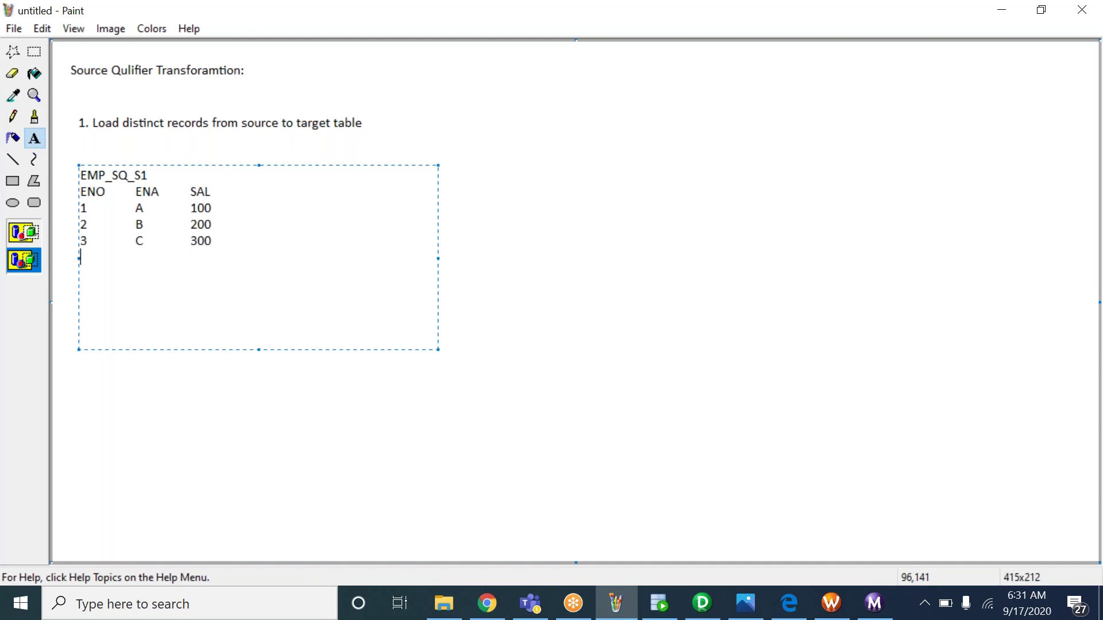
pyautogui.write('4')
pyautogui.press('BackSpace')
pyautogui.write('1')
pyautogui.press('Tab')
pyautogui.write('A')
pyautogui.press('Tab')
pyautogui.write('100')
pyautogui.press('Return')
pyautogui.write('2')
pyautogui.press('Tab')
pyautogui.write('B')
pyautogui.press('Tab')
pyautogui.write('200')
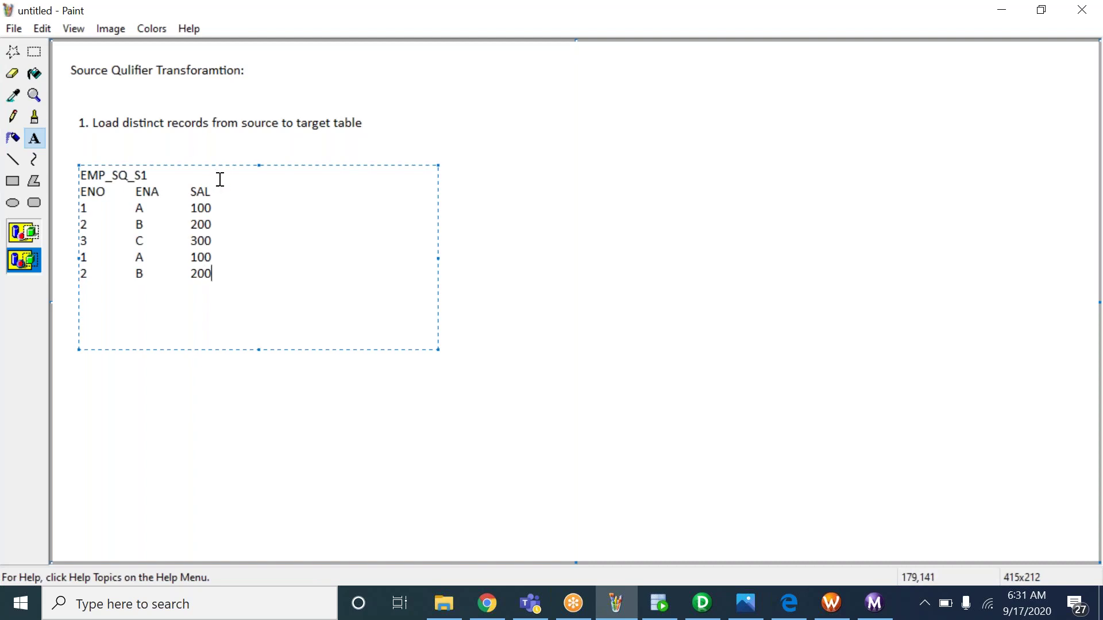
# Paste the title and headers into a new box on the right, renamed EMP_SQ_T1
pyautogui.moveTo(214, 192); pyautogui.dragTo(81, 169)
pyautogui.hotkey('ctrl', 'c')
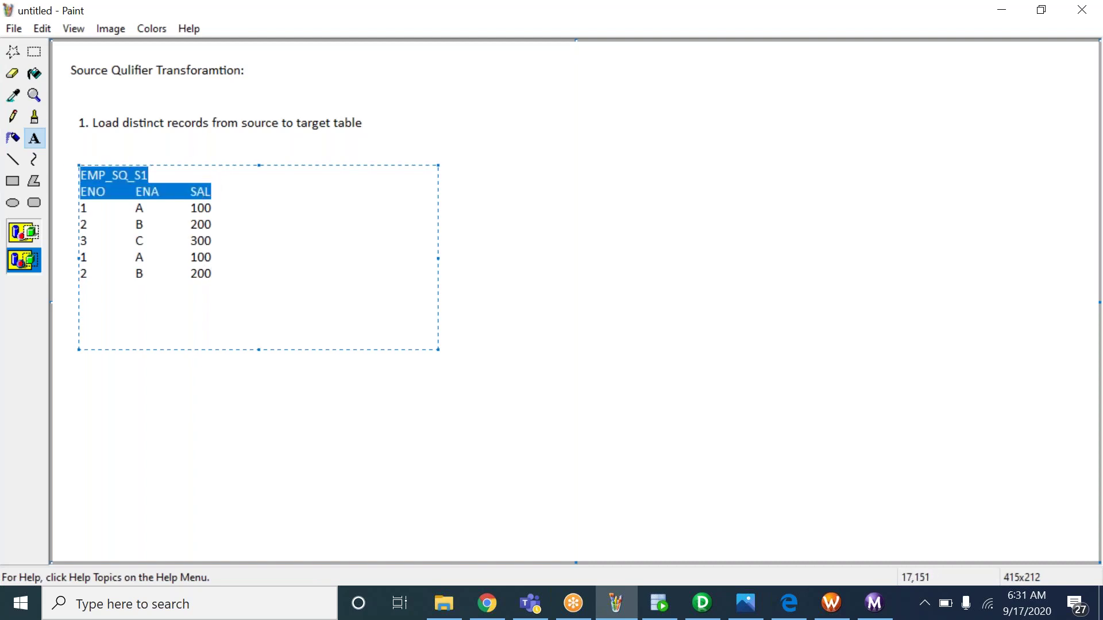
pyautogui.click(293, 170)
pyautogui.moveTo(275, 165); pyautogui.dragTo(460, 299)
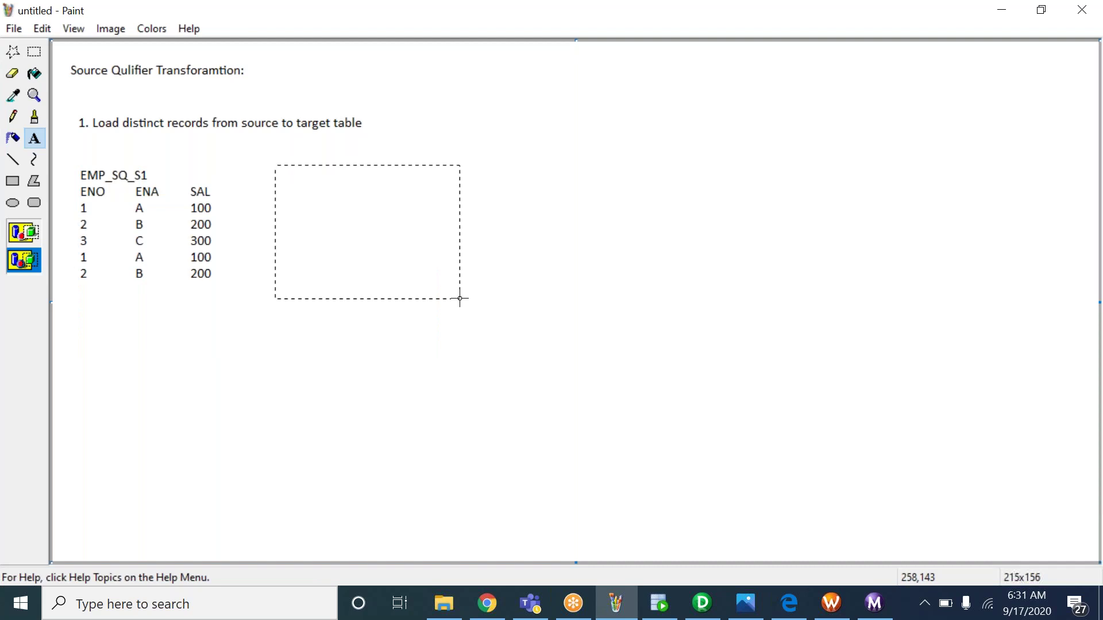
pyautogui.hotkey('ctrl', 'v')
pyautogui.click(363, 176)
pyautogui.press('BackSpace')
pyautogui.press('BackSpace')
pyautogui.write('T1')
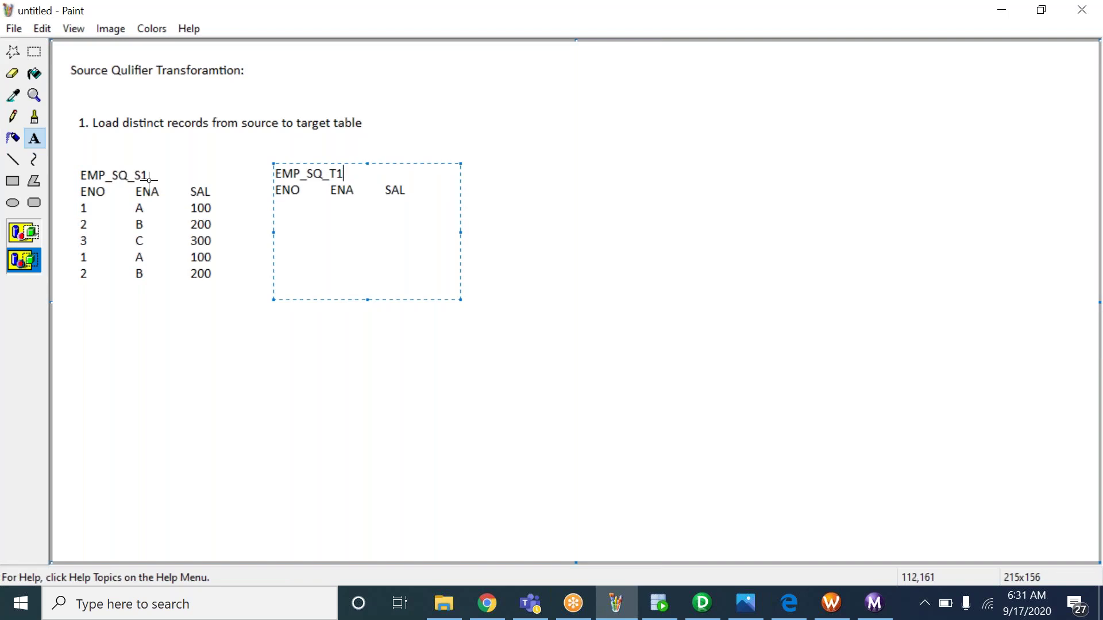
pyautogui.moveTo(331, 171); pyautogui.dragTo(337, 172)
pyautogui.click(230, 293)
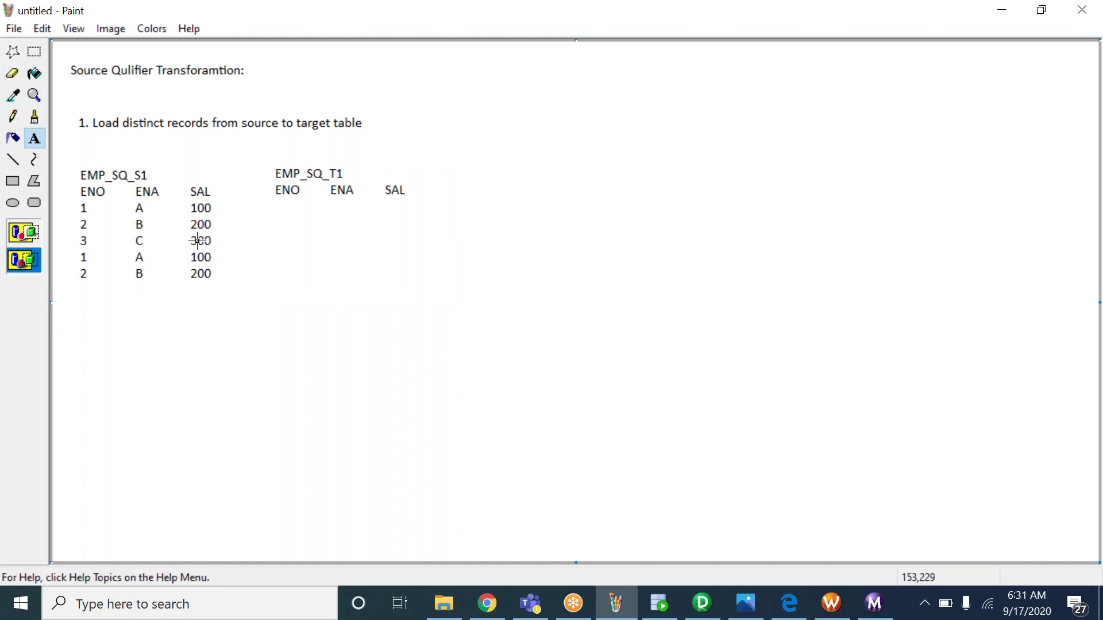
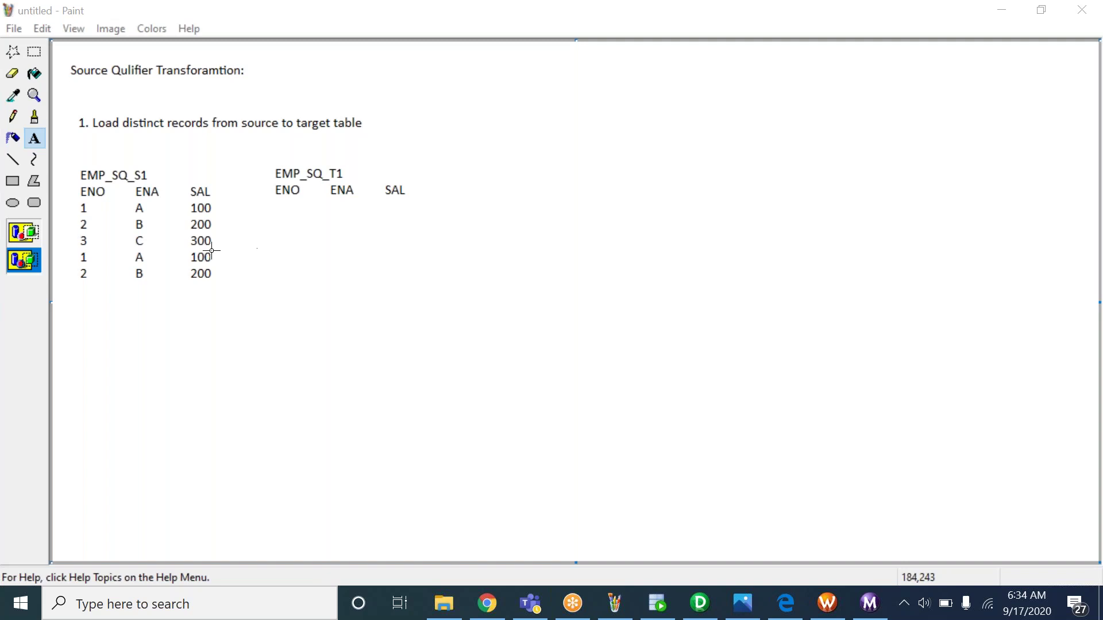
# Draw a rectangle around the duplicate rows 1 A 100 and 2 B 200
pyautogui.click(8, 183)
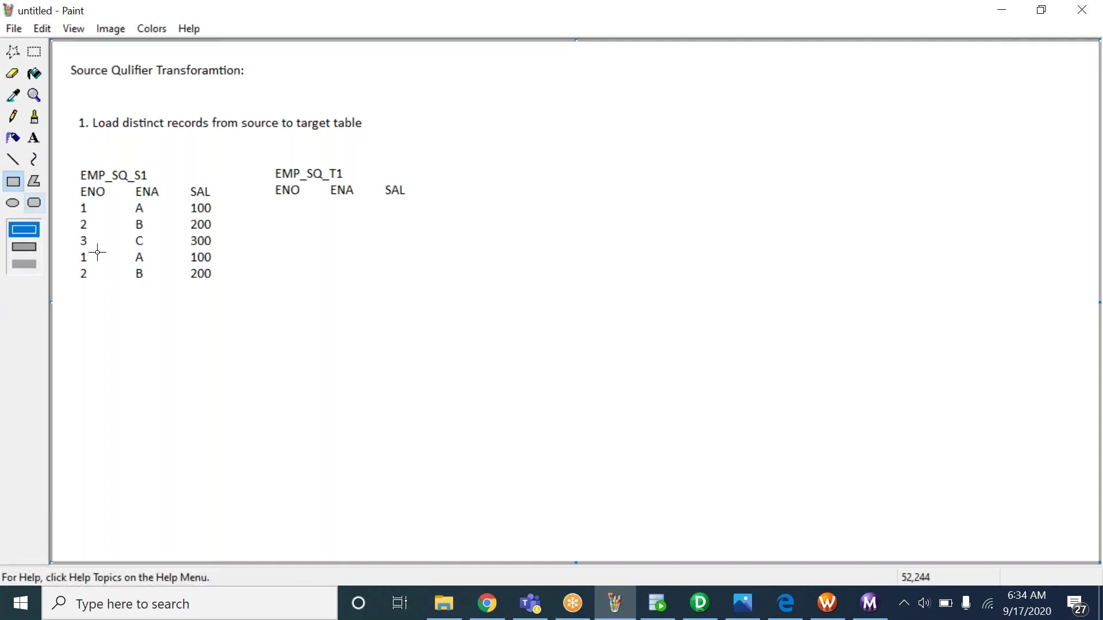
pyautogui.moveTo(71, 251); pyautogui.dragTo(223, 283)
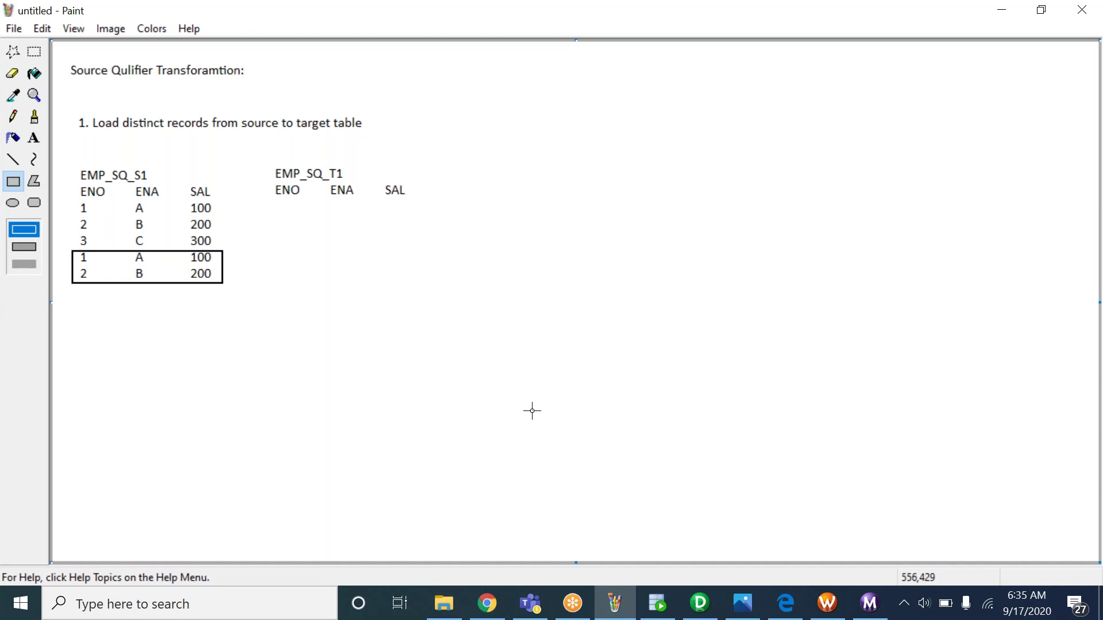
pyautogui.click(34, 138)
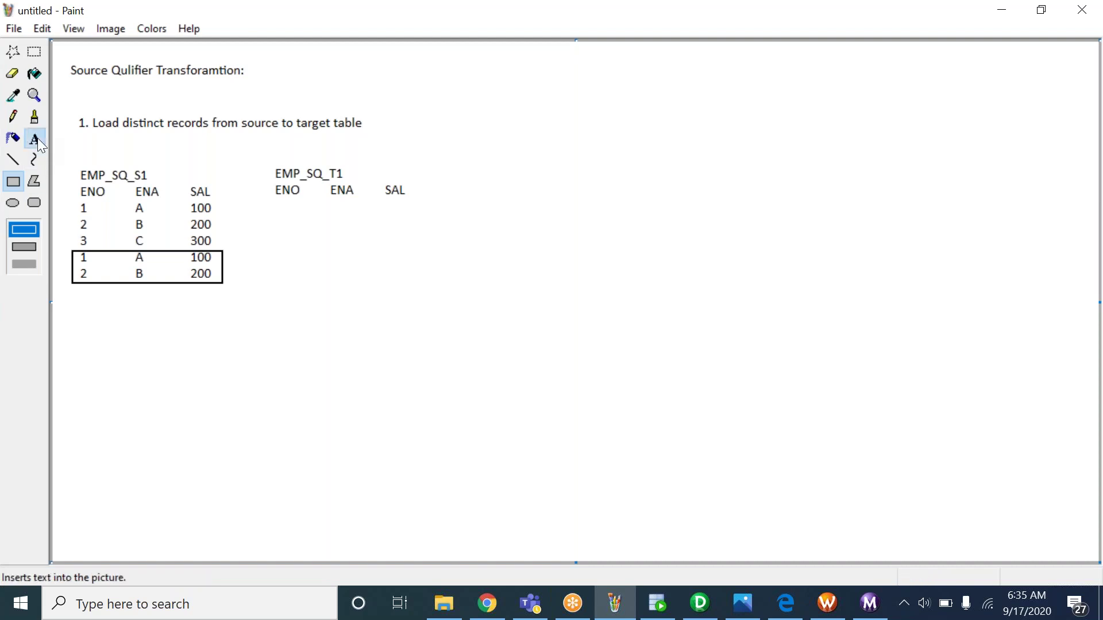
# Type 'SELECT DISTINCT ENO, ENA , SAL FROM EMP_SQ_S1' in a text box below the table
pyautogui.moveTo(84, 308); pyautogui.dragTo(433, 449)
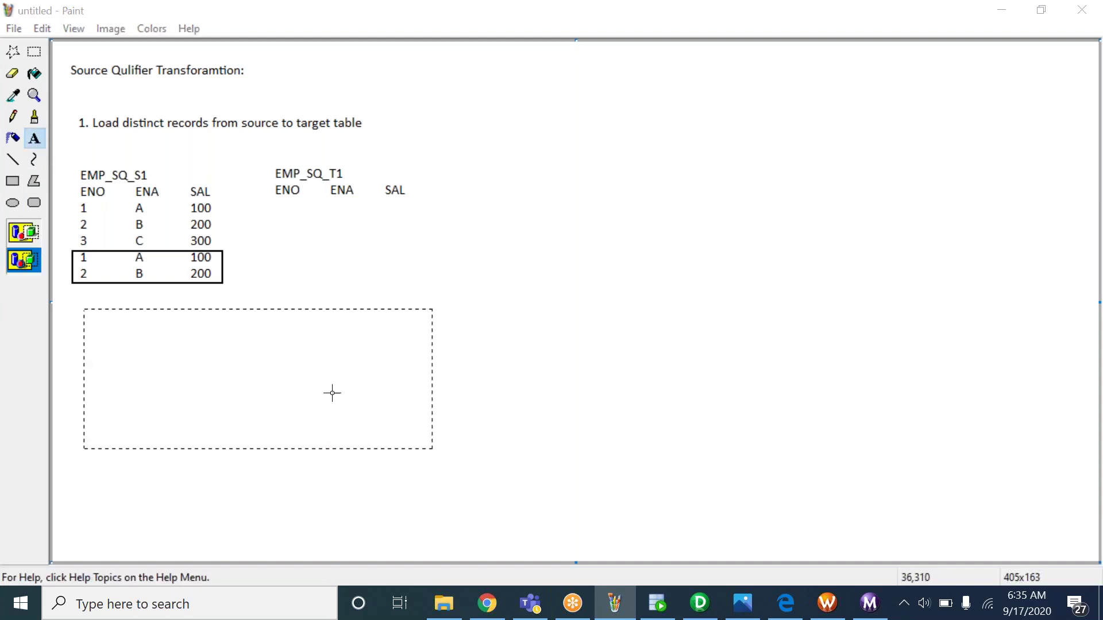
pyautogui.write('SELECT')
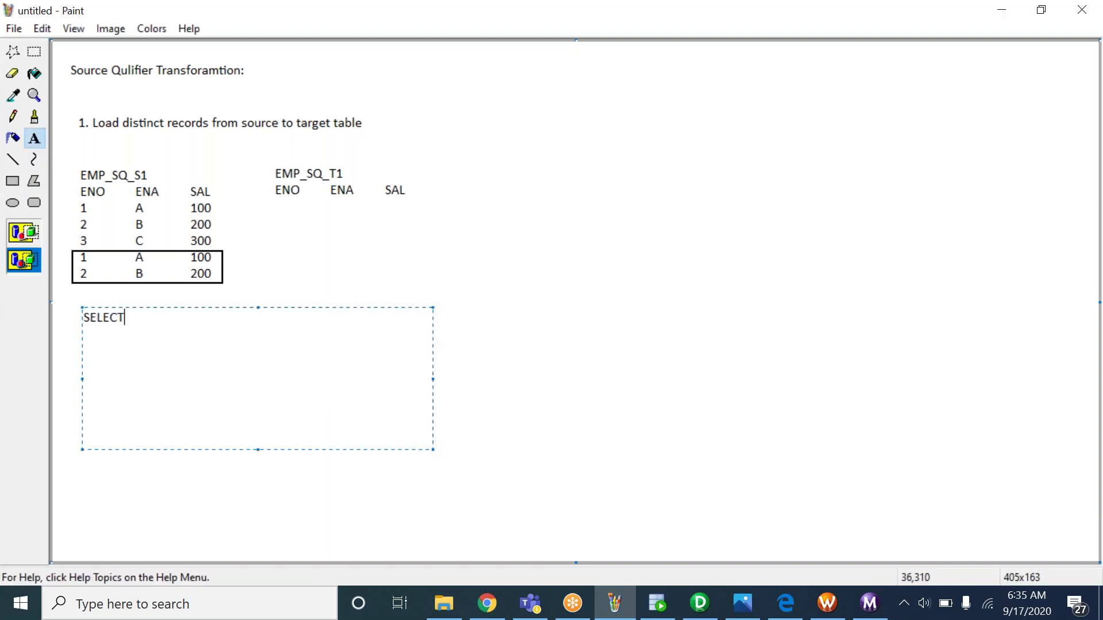
pyautogui.write(' DISTINCT ENO, ENAM')
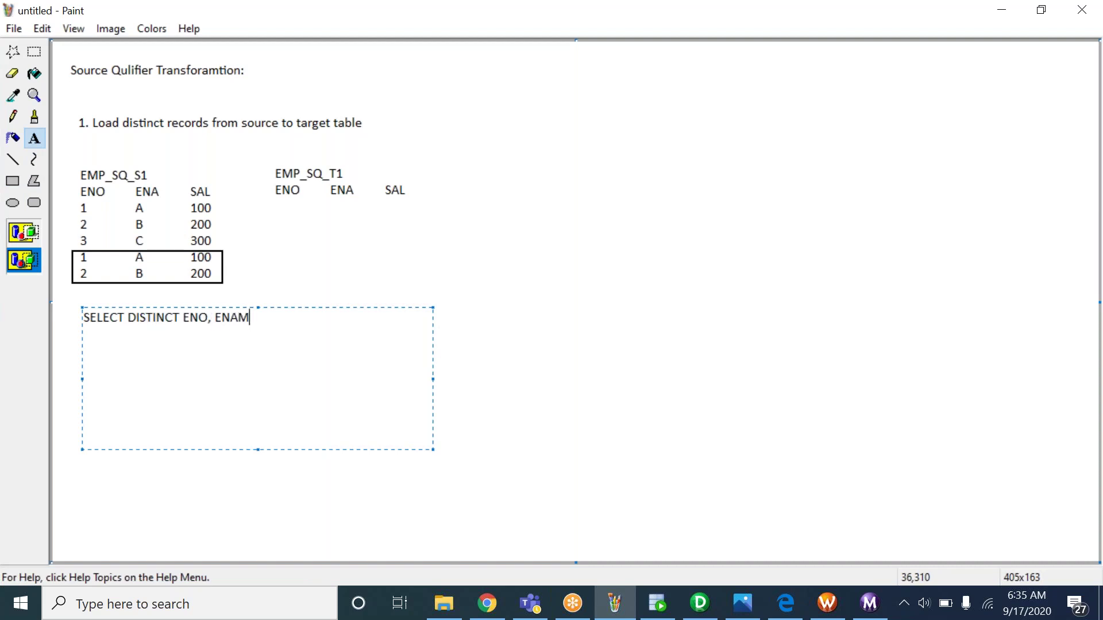
pyautogui.press('BackSpace')
pyautogui.write(', SAL FROM EMP_SQ')
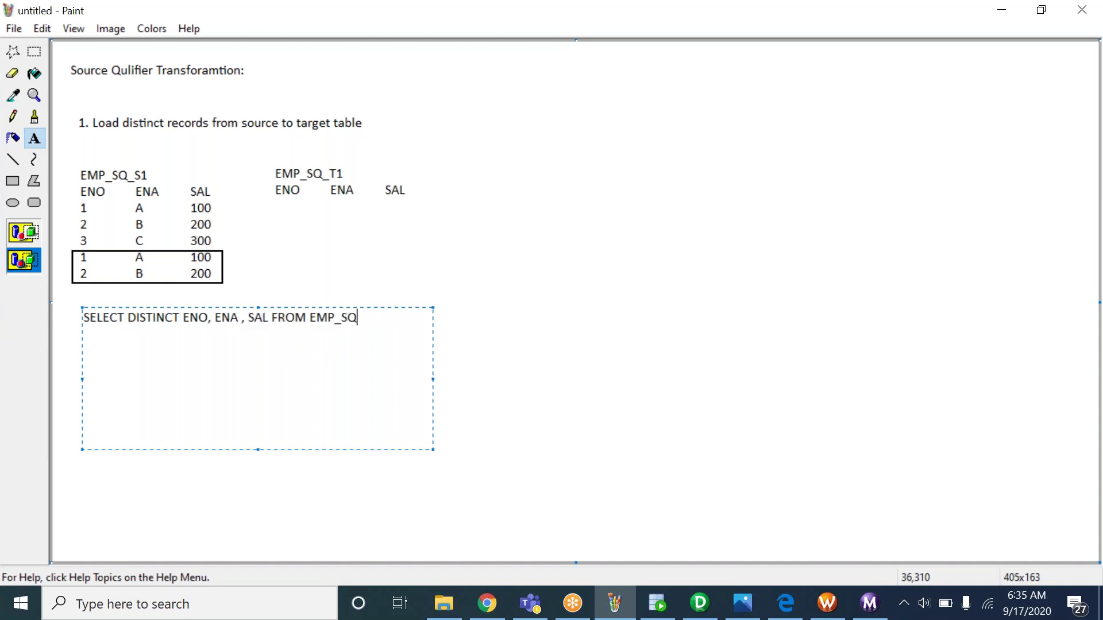
pyautogui.write('_S1')
pyautogui.click(742, 30)
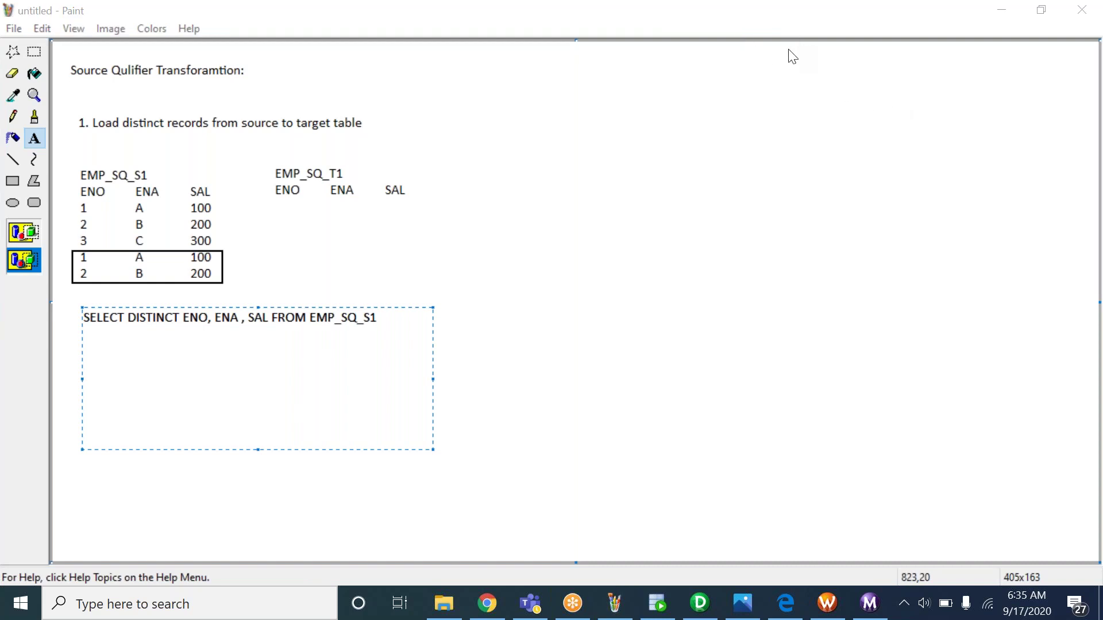
# Commit the query text, then enter SELECT * FROM EMP_SQ_S1 in SQL Developer
pyautogui.moveTo(396, 323); pyautogui.dragTo(54, 303)
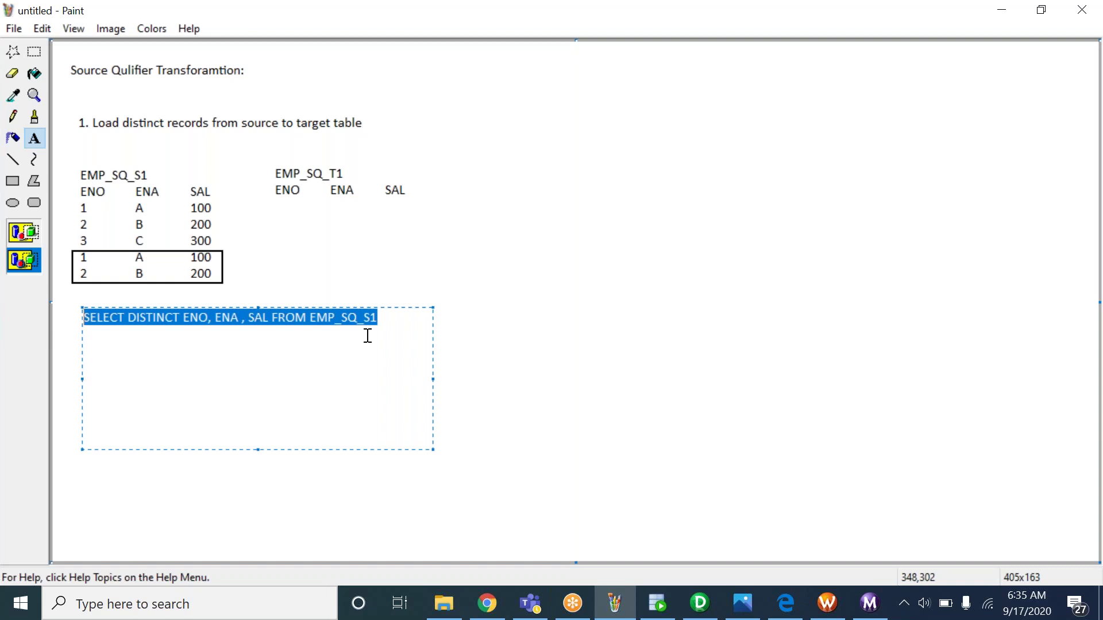
pyautogui.click(316, 283)
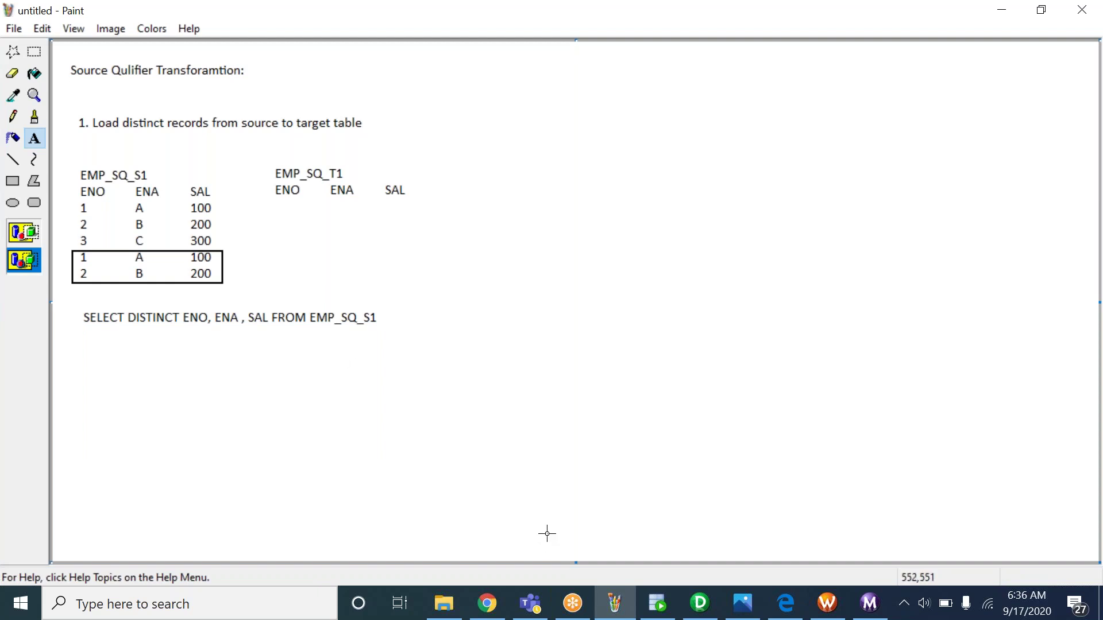
pyautogui.click(658, 603)
pyautogui.write('SE')
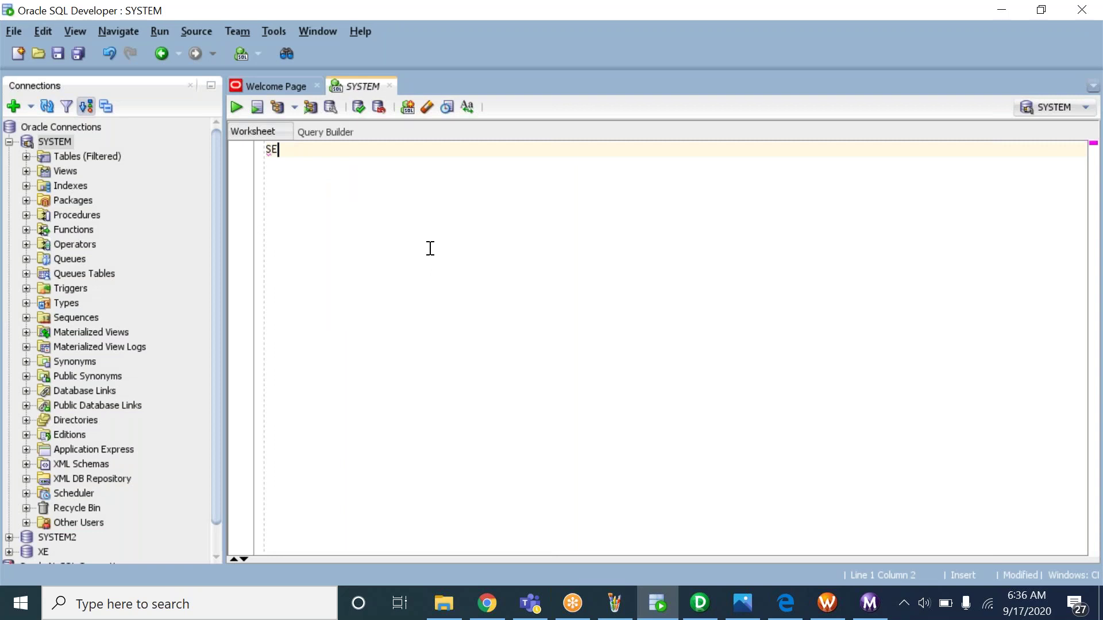
pyautogui.write('LECT * FROM EMP')
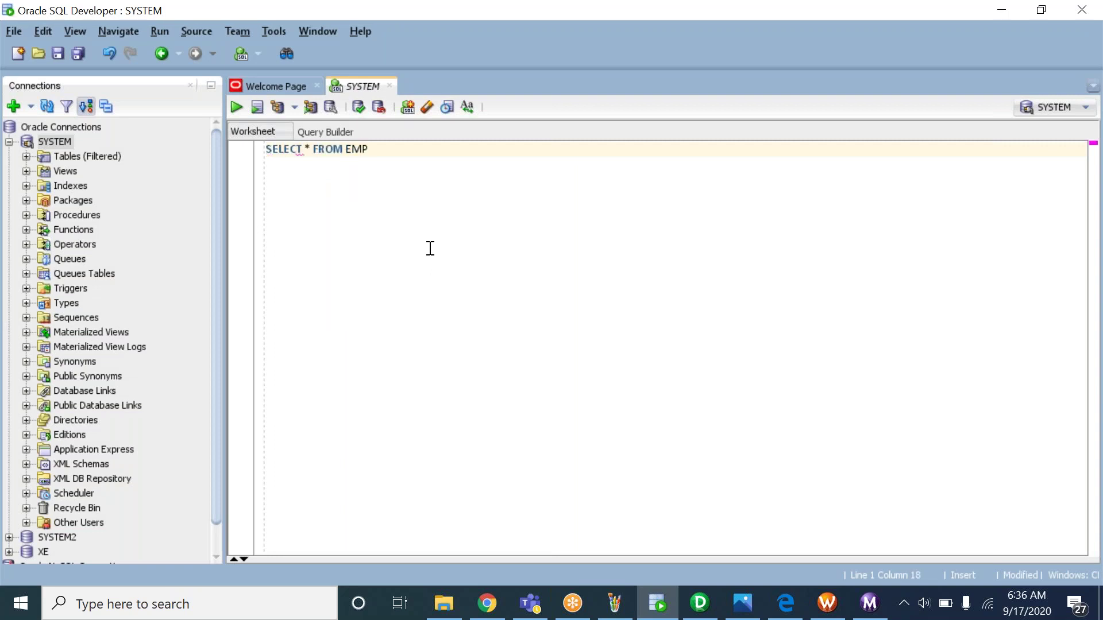
pyautogui.write('_SQ_S1;')
# Run SELECT * FROM EMP_SQ_S1 to see its five rows and add a line below
pyautogui.hotkey('ctrl', 'Return')
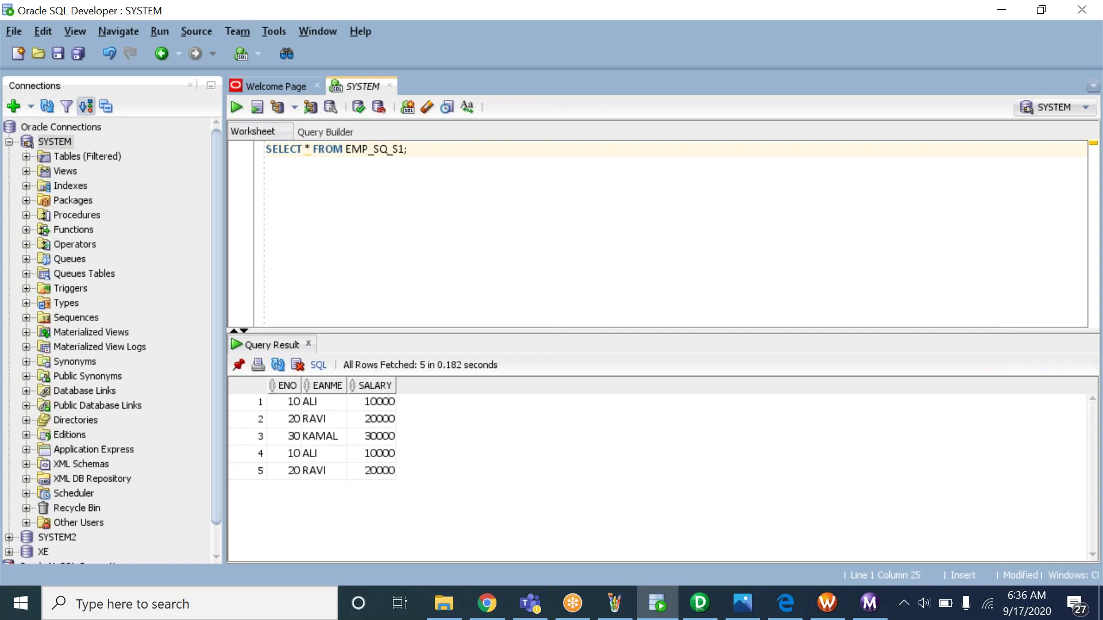
pyautogui.doubleClick(385, 151)
pyautogui.click(428, 165)
pyautogui.press('Return')
pyautogui.press('Return')
# Drop the EMP_SQ_S1 table with DROP TABLE EMP_SQ_S1
pyautogui.write('DROPT')
pyautogui.press('BackSpace')
pyautogui.write('TABLE')
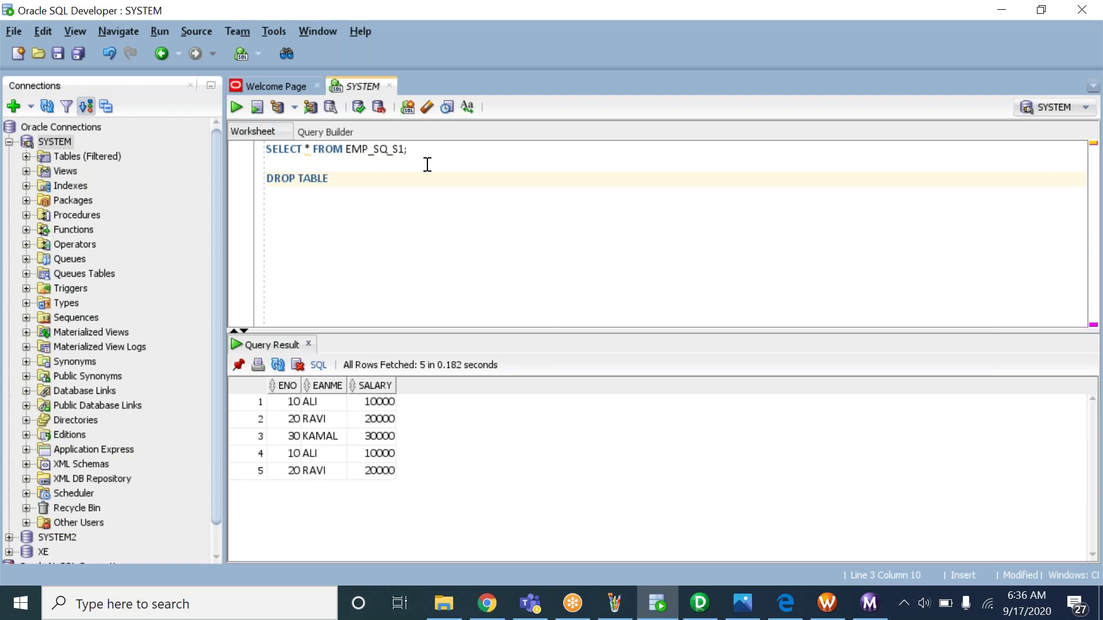
pyautogui.doubleClick(370, 148)
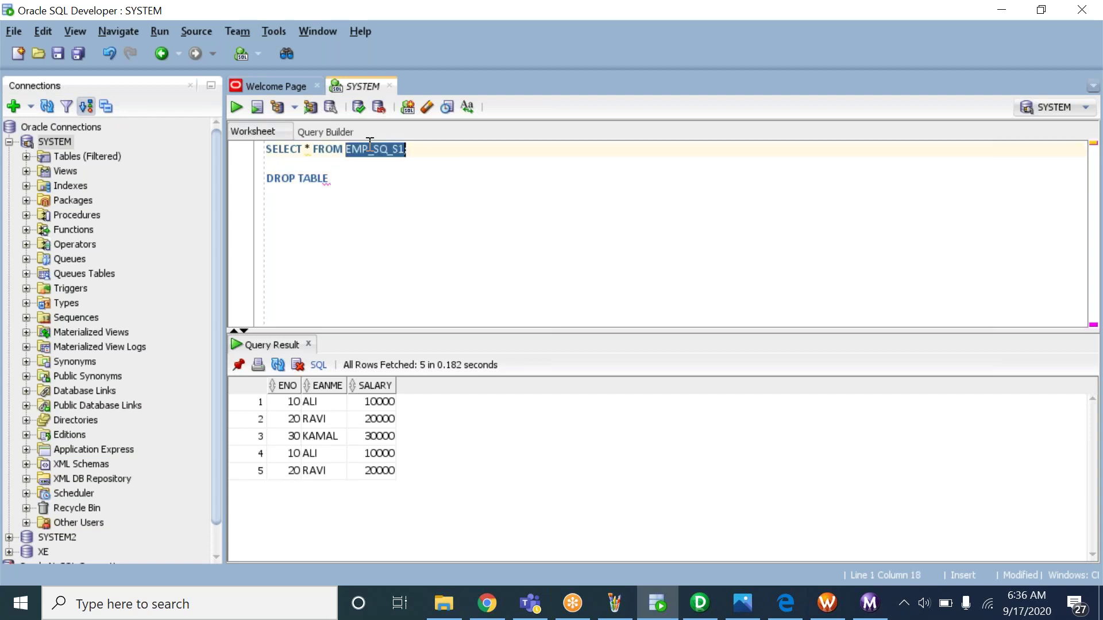
pyautogui.hotkey('ctrl', 'c')
pyautogui.click(362, 180)
pyautogui.hotkey('ctrl', 'v')
pyautogui.hotkey('ctrl', 'Return')
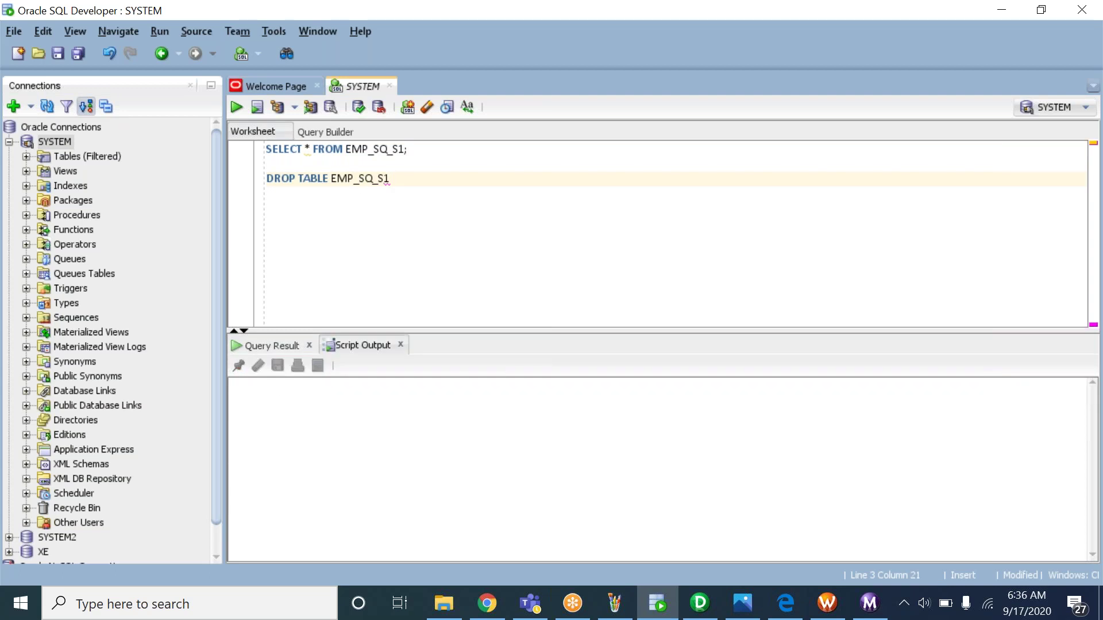
# Drop EMP_SQ_T1, delete the DROP TABLE line, and begin typing CREATE TABLE EMP_SQ_S1
pyautogui.press('Left')
pyautogui.press('BackSpace')
pyautogui.write('T')
pyautogui.hotkey('ctrl', 'Return')
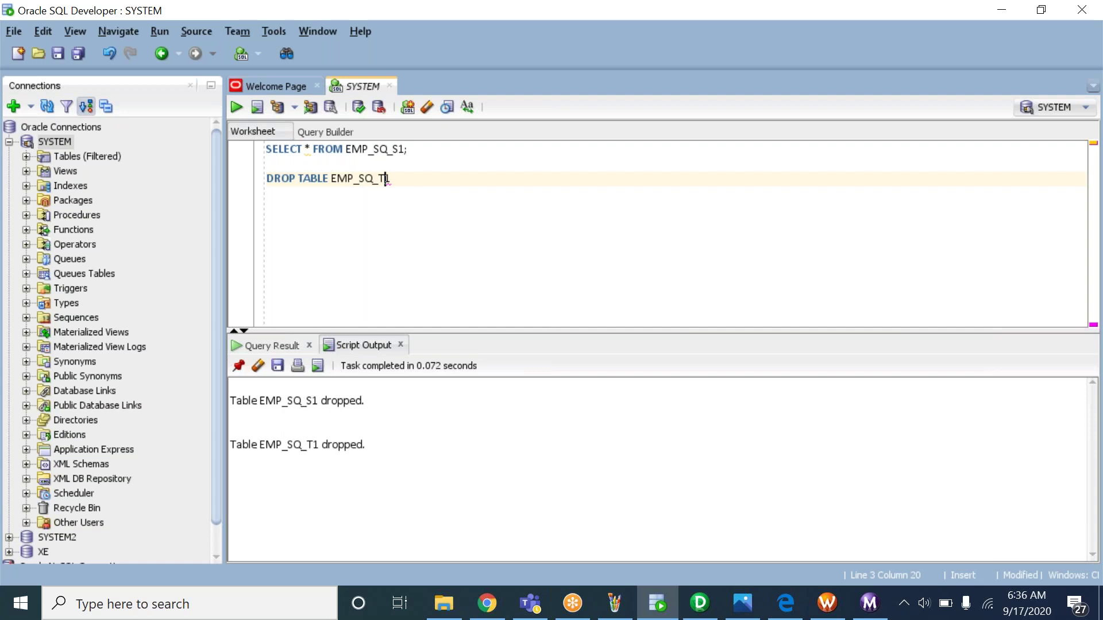
pyautogui.moveTo(404, 178); pyautogui.dragTo(215, 176)
pyautogui.press('BackSpace')
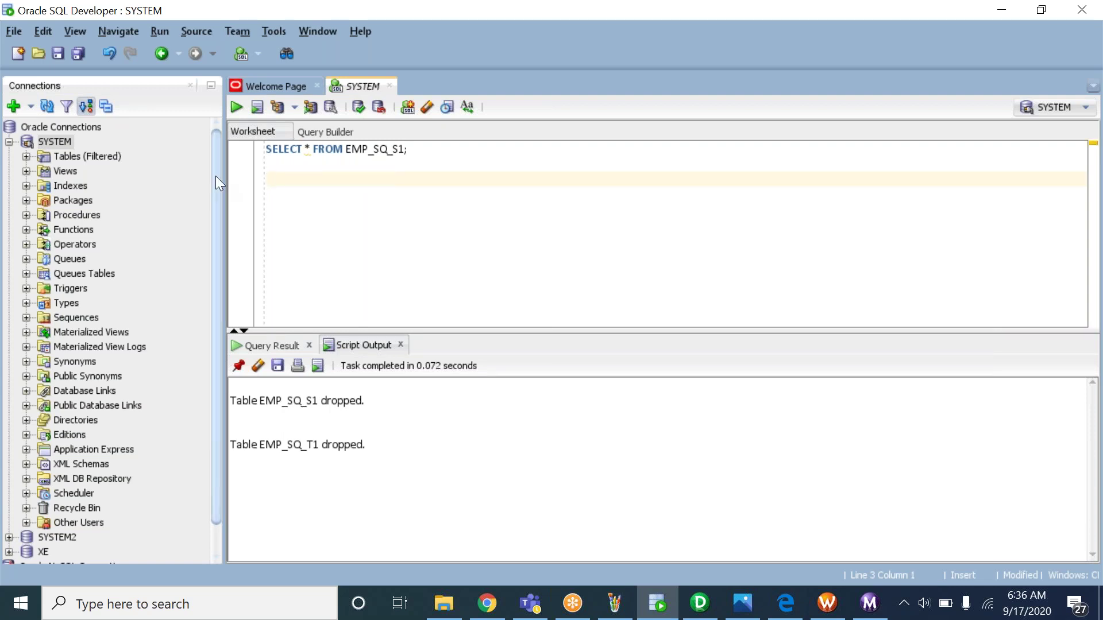
pyautogui.write('CREATE TABLE EM')
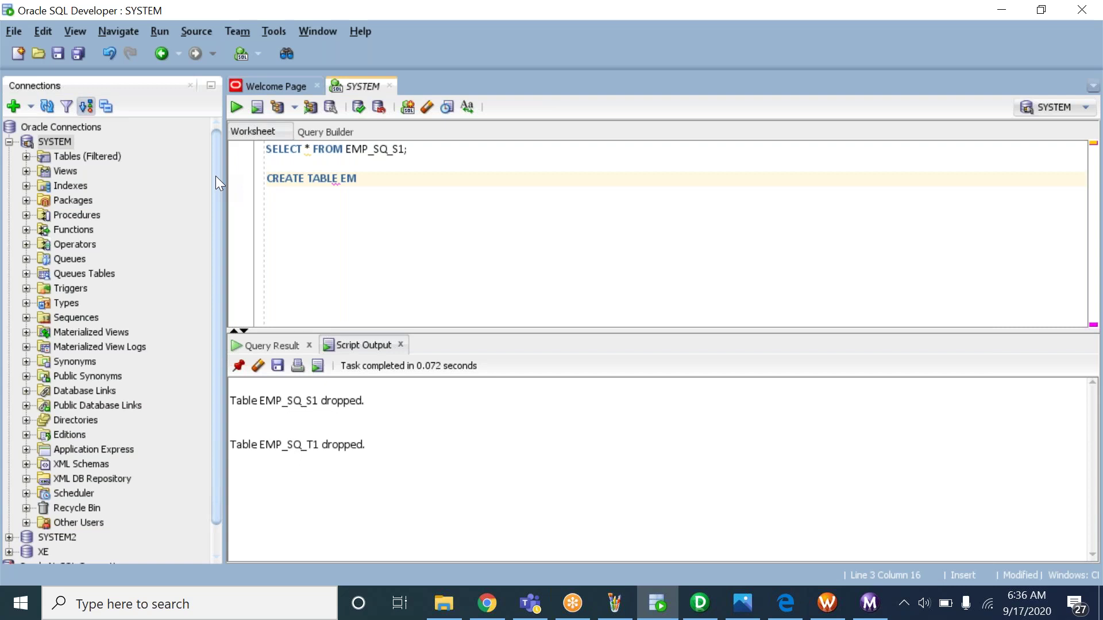
pyautogui.write('P_SQ_S1 ()ENO NUMB')
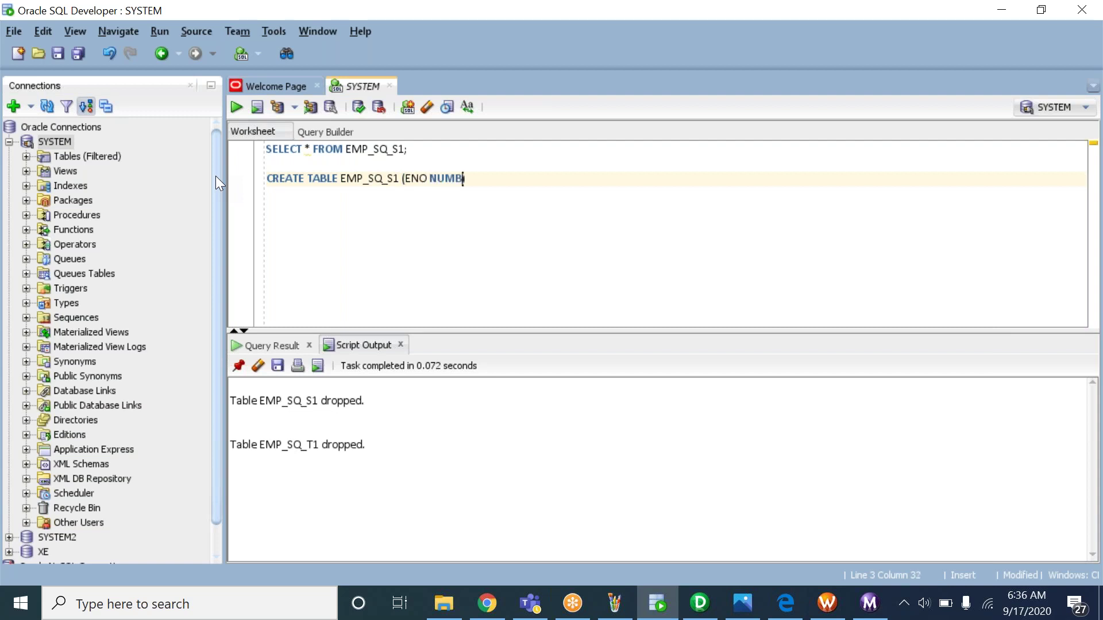
pyautogui.write('ER, ENAME')
pyautogui.write(' VARCHAR')
pyautogui.write('2(10')
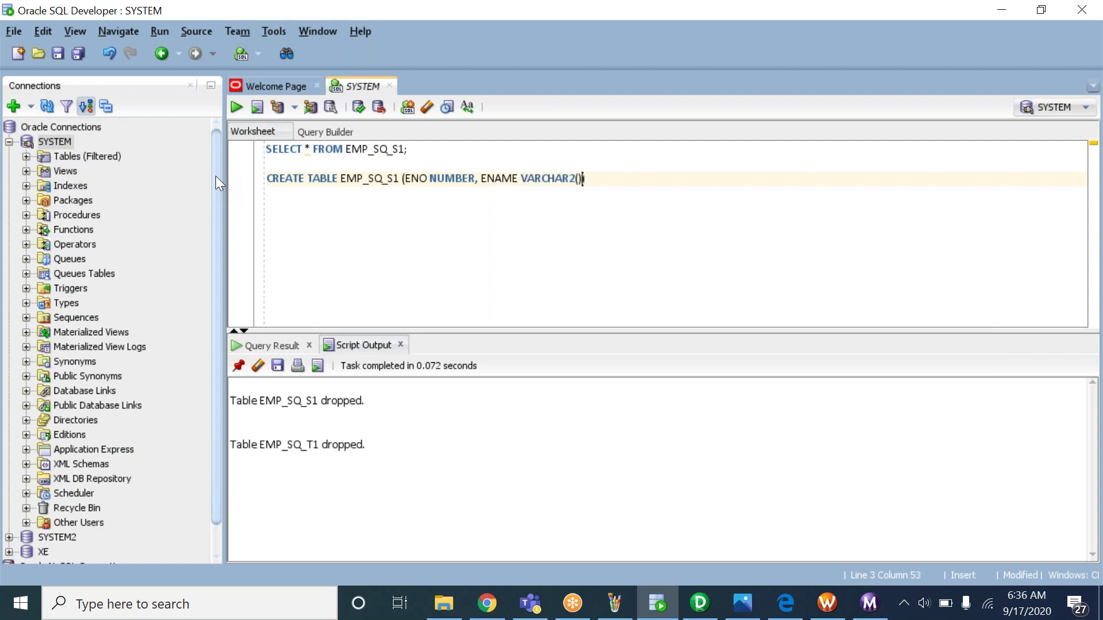
pyautogui.write('), SALRA')
pyautogui.write('Y')
# Complete CREATE TABLE EMP_SQ_S1 (ENO NUMBER, ENAME VARCHAR2(10), SALARY NUMBER) and run it
pyautogui.press('BackSpace')
pyautogui.press('BackSpace')
pyautogui.press('BackSpace')
pyautogui.write('ARY NUMBER')
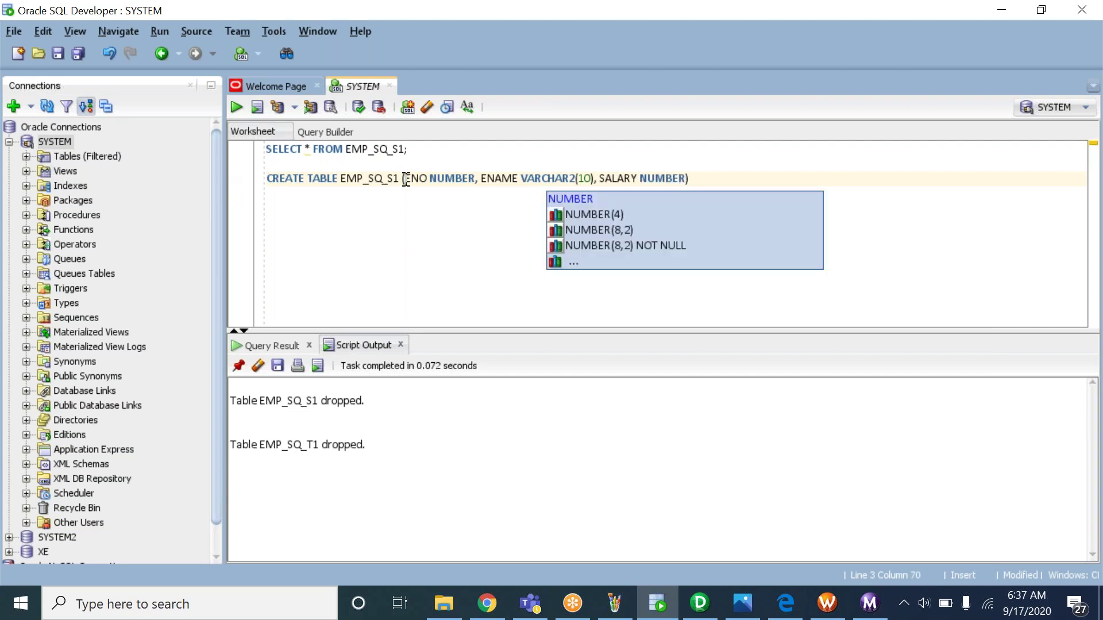
pyautogui.press('End')
pyautogui.write(';')
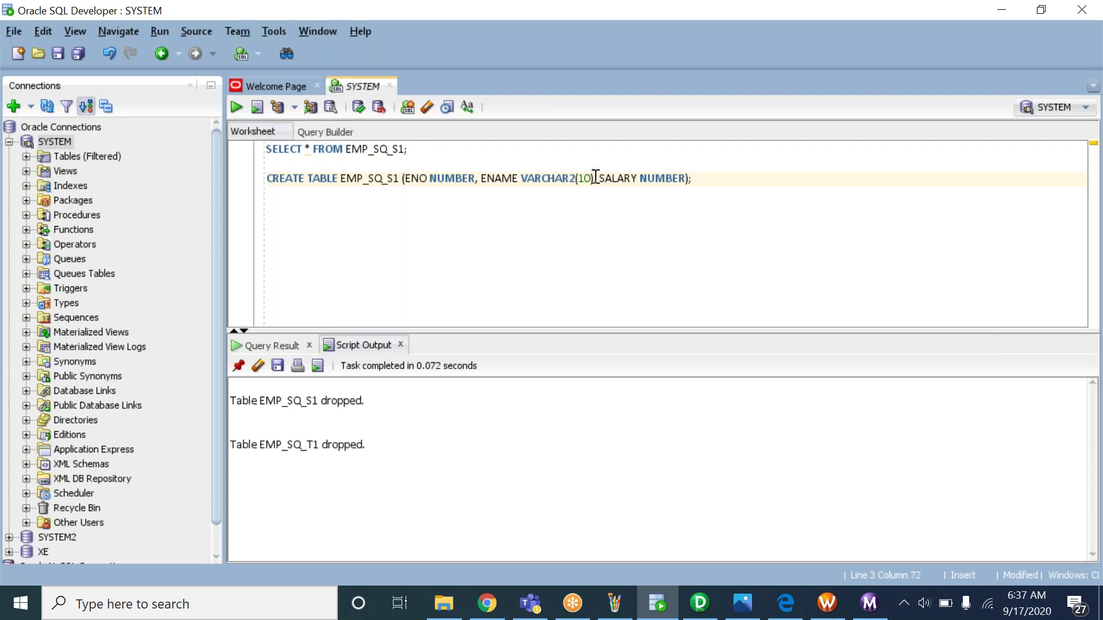
pyautogui.hotkey('ctrl', 'Return')
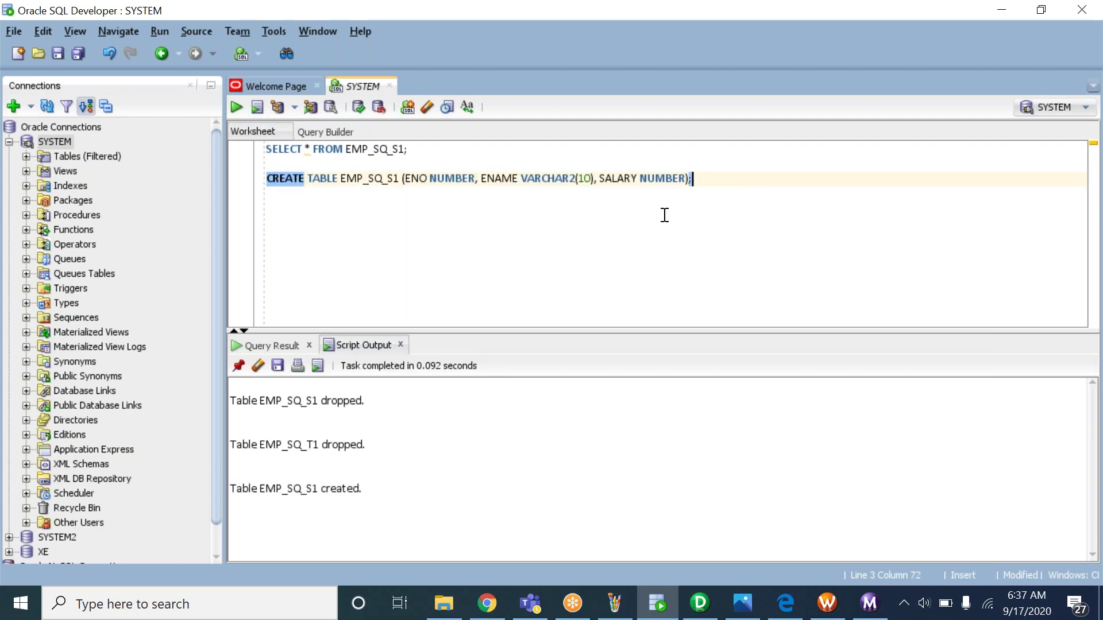
pyautogui.moveTo(275, 491); pyautogui.dragTo(362, 494)
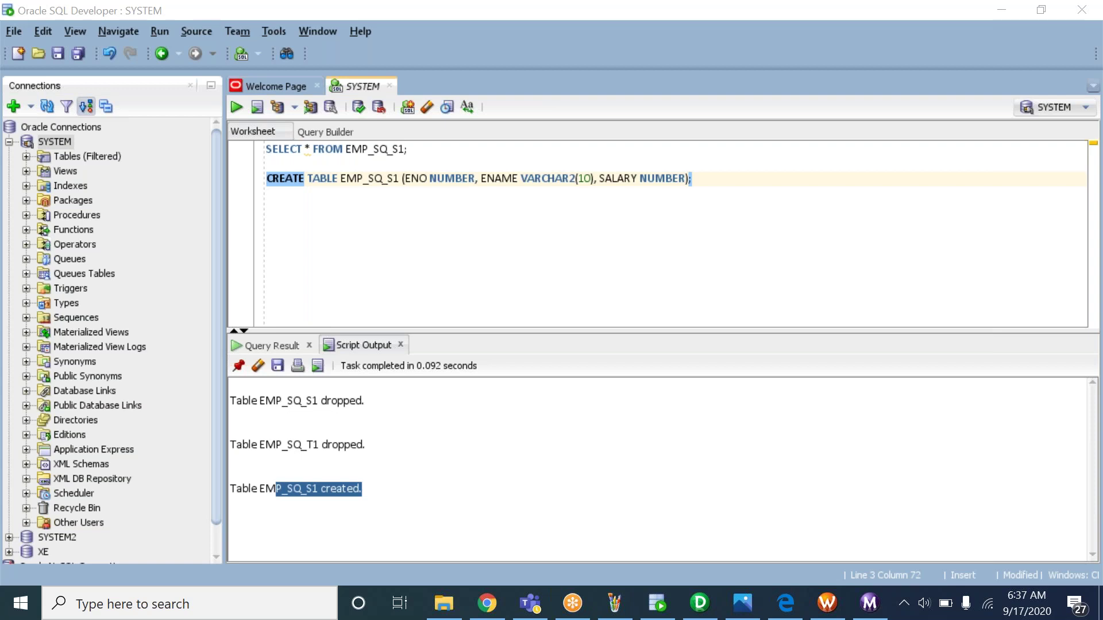
pyautogui.click(728, 192)
# Insert row 10, 'ALI', 10000 into EMP_SQ_S1
pyautogui.press('Return')
pyautogui.press('Return')
pyautogui.write('INSERT')
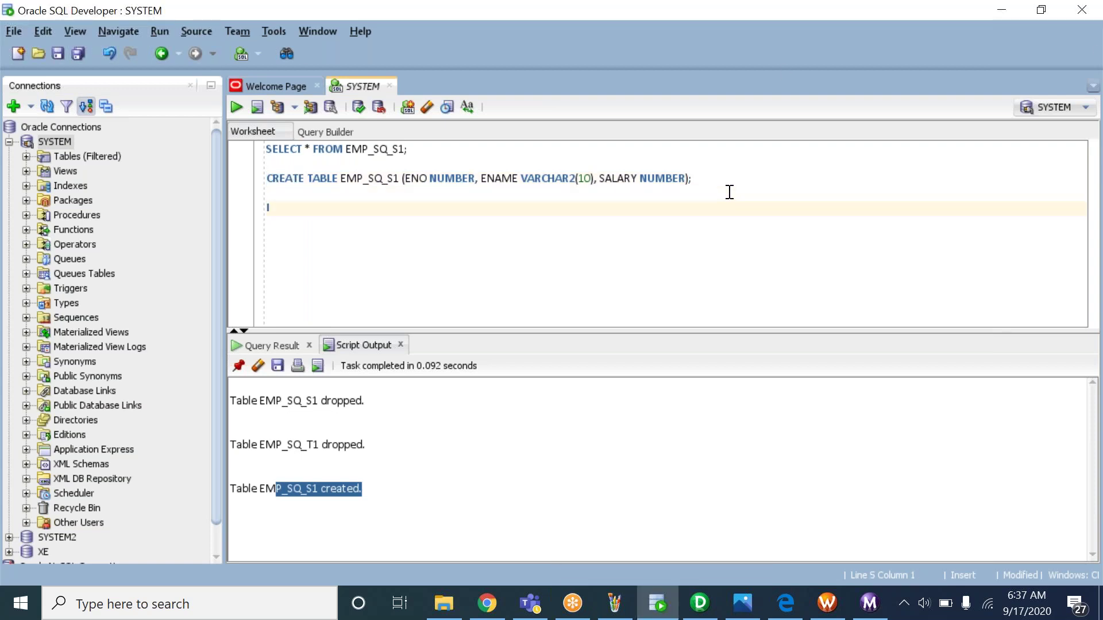
pyautogui.write(' INTO')
pyautogui.doubleClick(378, 178)
pyautogui.click(359, 204)
pyautogui.hotkey('ctrl', 'v')
pyautogui.write('VALUES ()')
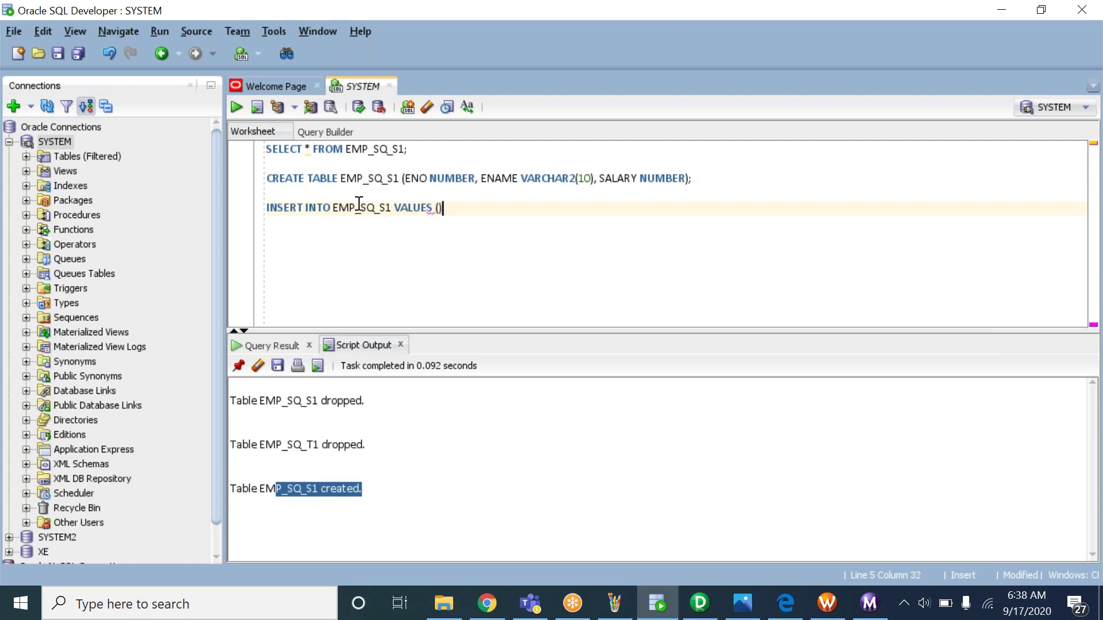
pyautogui.press('Left')
pyautogui.write("10,'")
pyautogui.write("ALI',10000);")
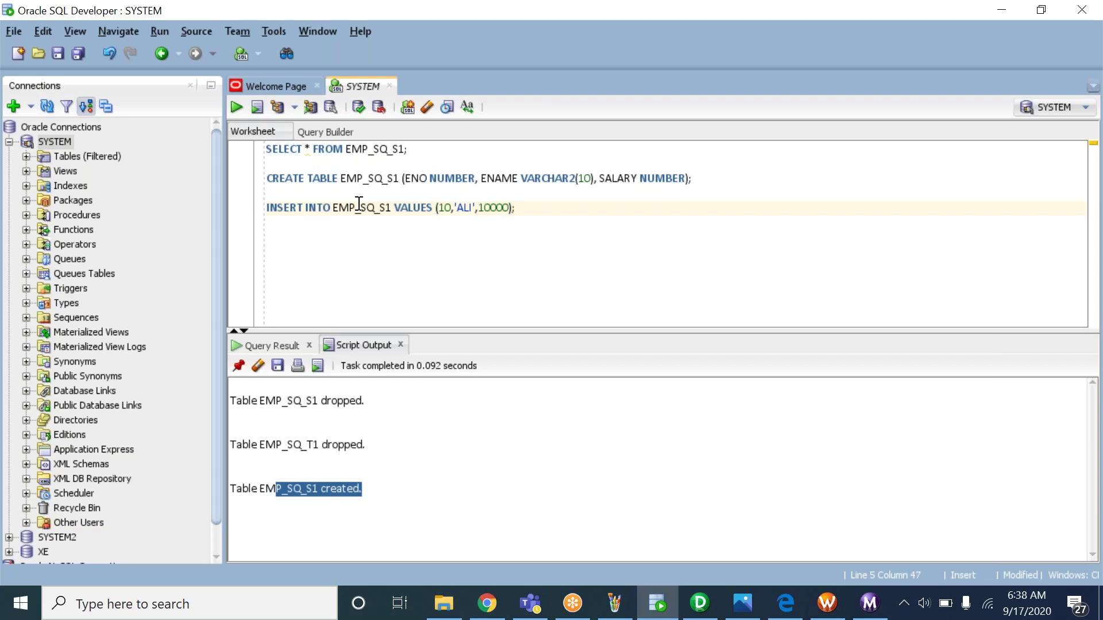
pyautogui.hotkey('ctrl', 'Return')
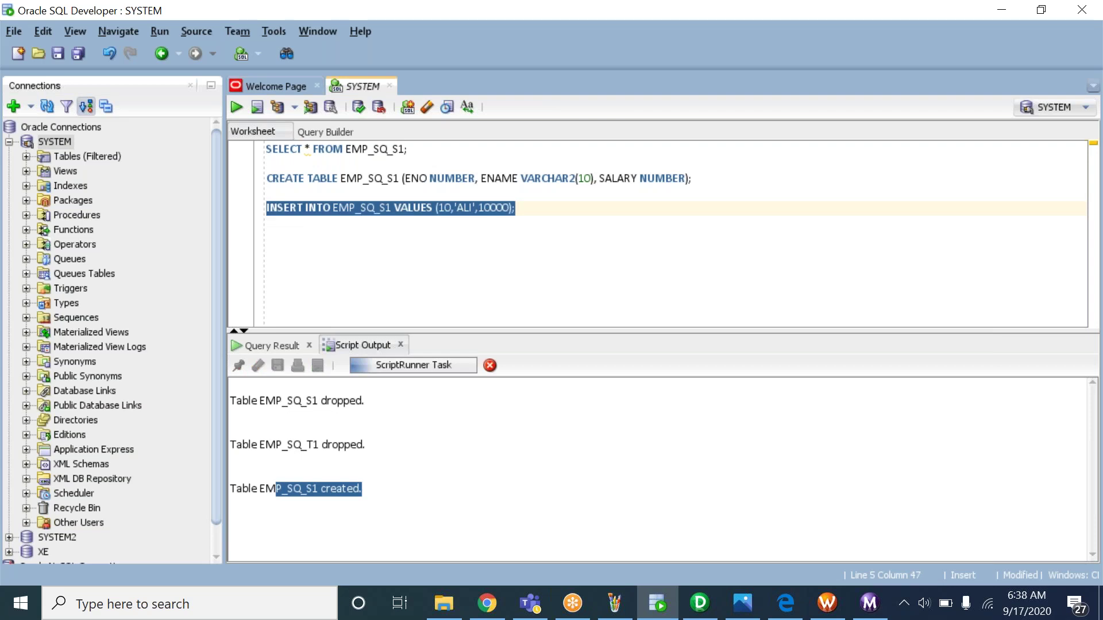
# Insert row 20, 'RAVI', 20000 by copying and editing the ALI insert
pyautogui.tripleClick(447, 208)
pyautogui.click(527, 220)
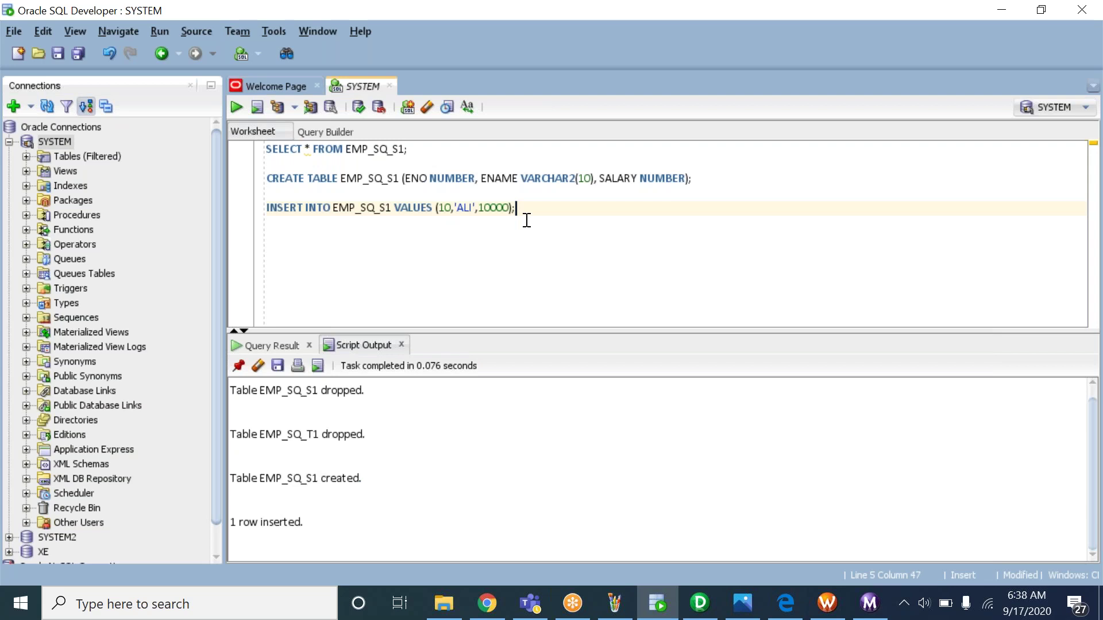
pyautogui.press('Return')
pyautogui.hotkey('ctrl', 'v')
pyautogui.click(444, 224)
pyautogui.press('BackSpace')
pyautogui.write('2')
pyautogui.doubleClick(464, 224)
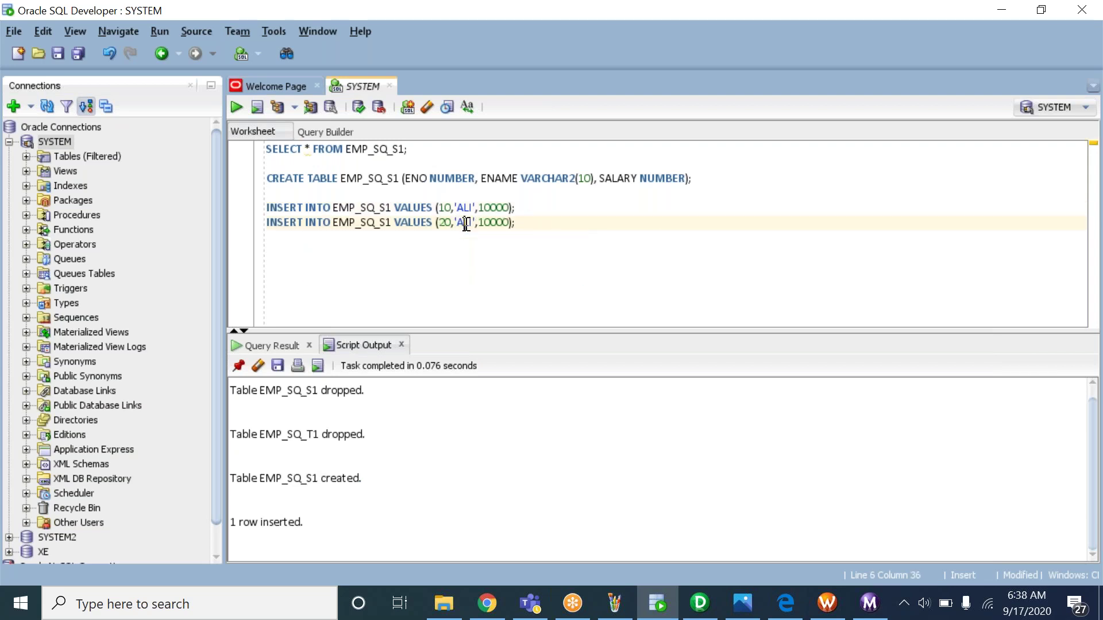
pyautogui.write('RAVI')
pyautogui.click(494, 224)
pyautogui.press('BackSpace')
pyautogui.write('2')
pyautogui.hotkey('ctrl', 'Return')
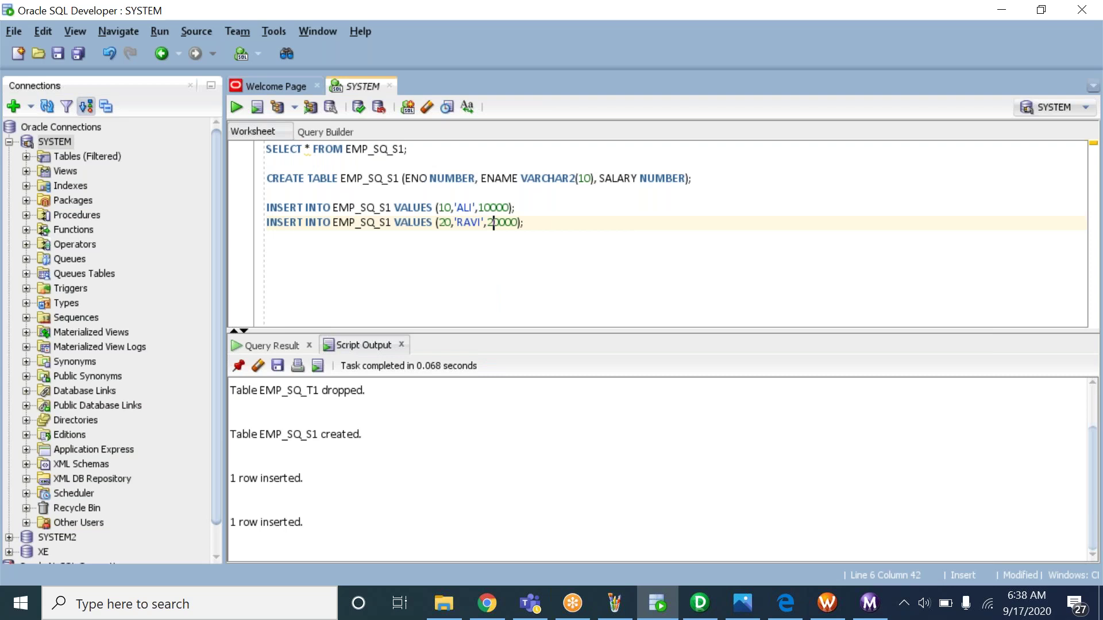
# Insert row 30, 'PAVAN', 30000 by copying and editing the RAVI insert
pyautogui.tripleClick(497, 224)
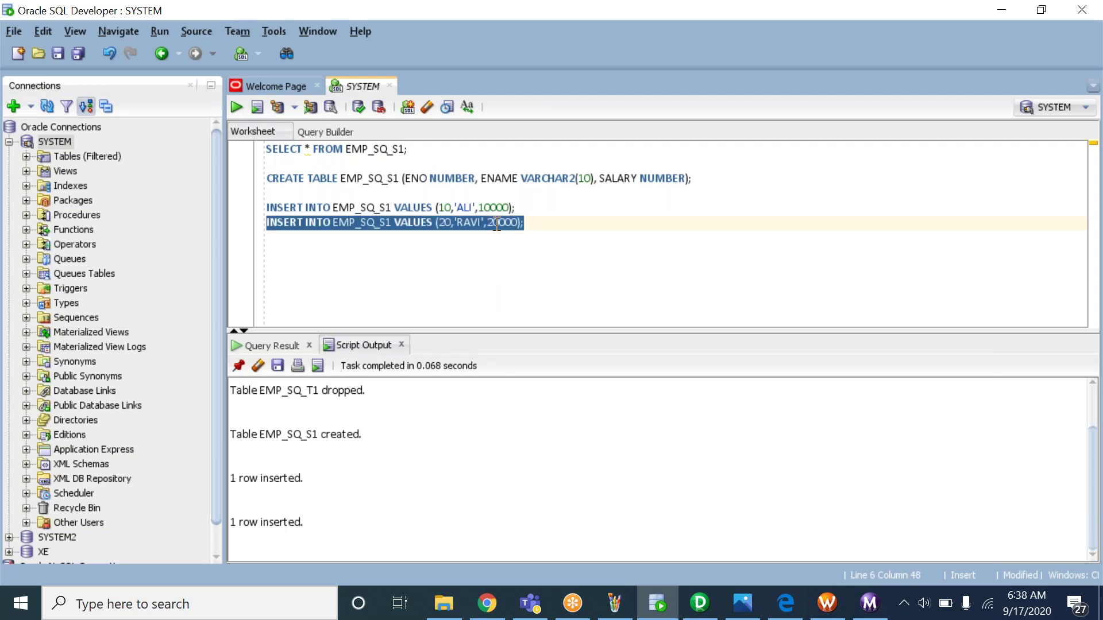
pyautogui.click(548, 226)
pyautogui.press('Return')
pyautogui.hotkey('ctrl', 'v')
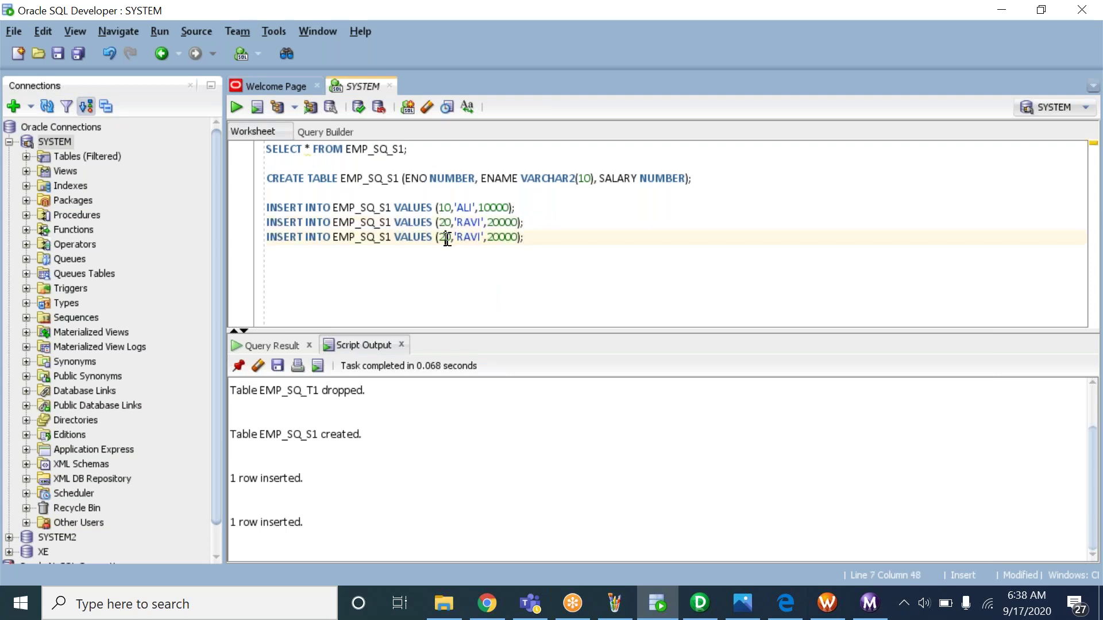
pyautogui.press('BackSpace')
pyautogui.write('3')
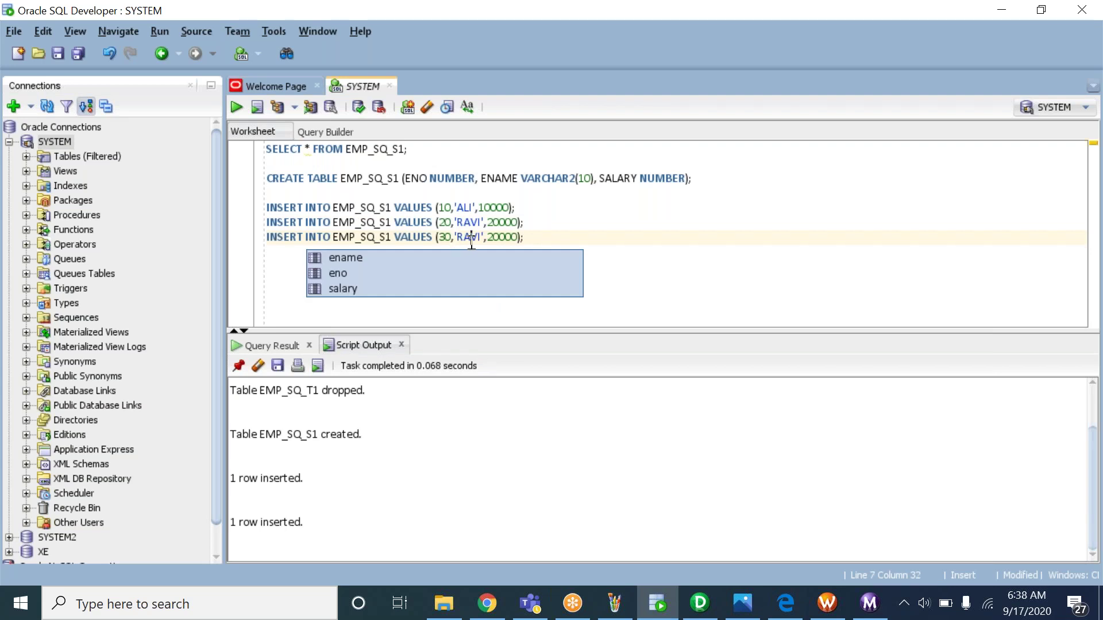
pyautogui.doubleClick(470, 238)
pyautogui.write('PAVAN')
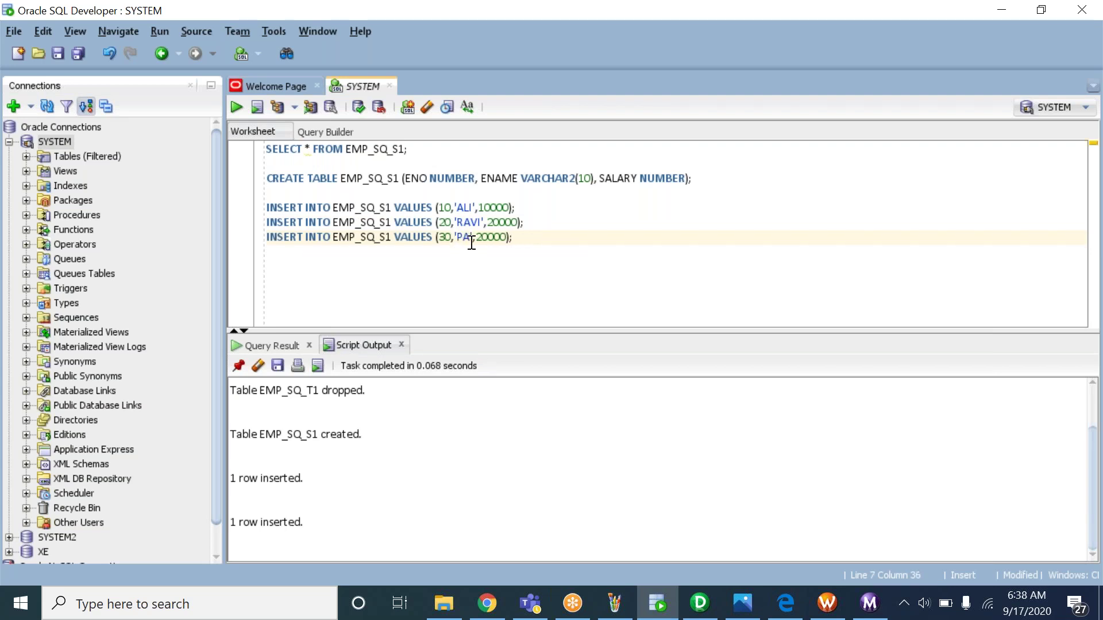
pyautogui.click(506, 237)
pyautogui.press('BackSpace')
pyautogui.write('3')
pyautogui.hotkey('ctrl', 'Return')
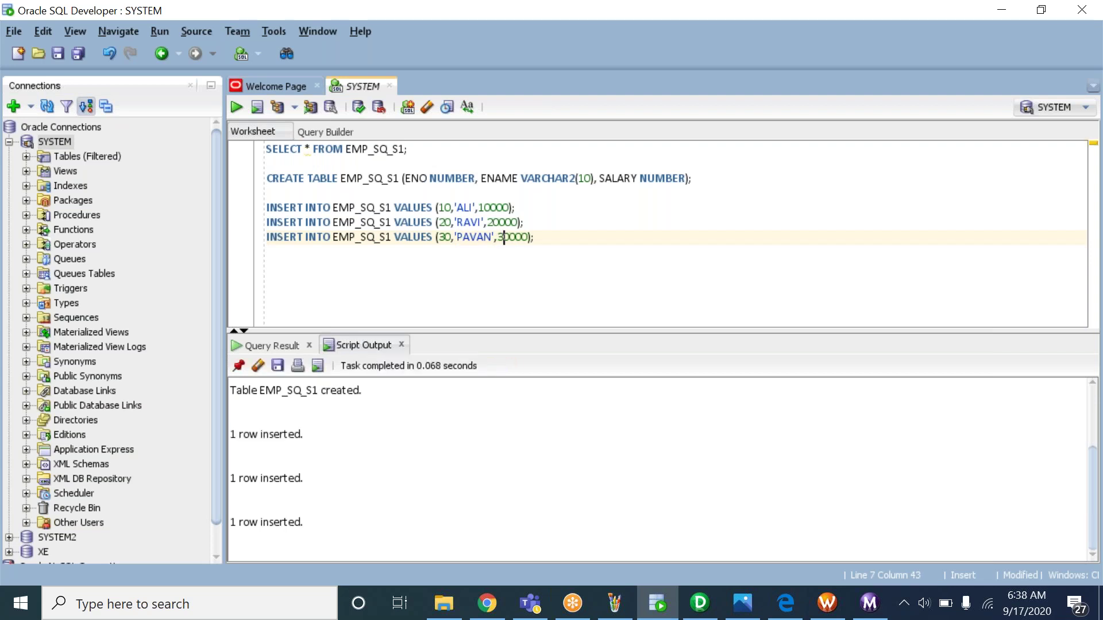
# Insert duplicate copies of the ALI and RAVI rows
pyautogui.moveTo(526, 223); pyautogui.dragTo(268, 207)
pyautogui.hotkey('ctrl', 'c')
pyautogui.click(552, 239)
pyautogui.press('Return')
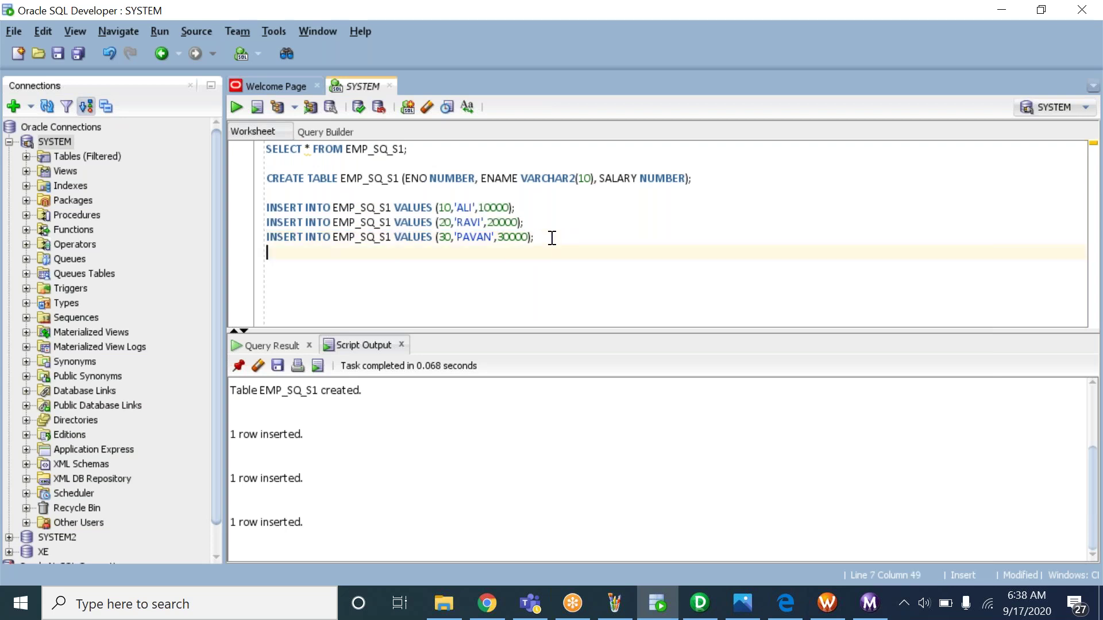
pyautogui.hotkey('ctrl', 'v')
pyautogui.click(534, 253)
pyautogui.hotkey('ctrl', 'Return')
pyautogui.click(534, 269)
pyautogui.hotkey('ctrl', 'Return')
# Run COMMIT; and re-query EMP_SQ_S1 to show all five rows
pyautogui.press('Return')
pyautogui.press('Return')
pyautogui.write('commit;')
pyautogui.hotkey('ctrl', 'Return')
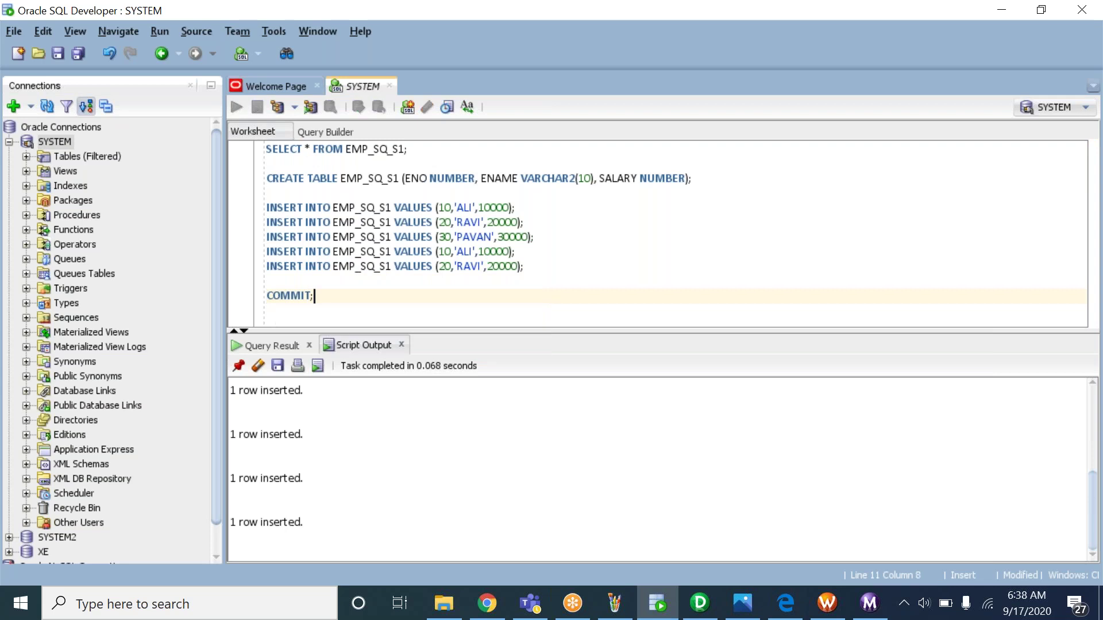
pyautogui.click(421, 150)
pyautogui.hotkey('ctrl', 'Return')
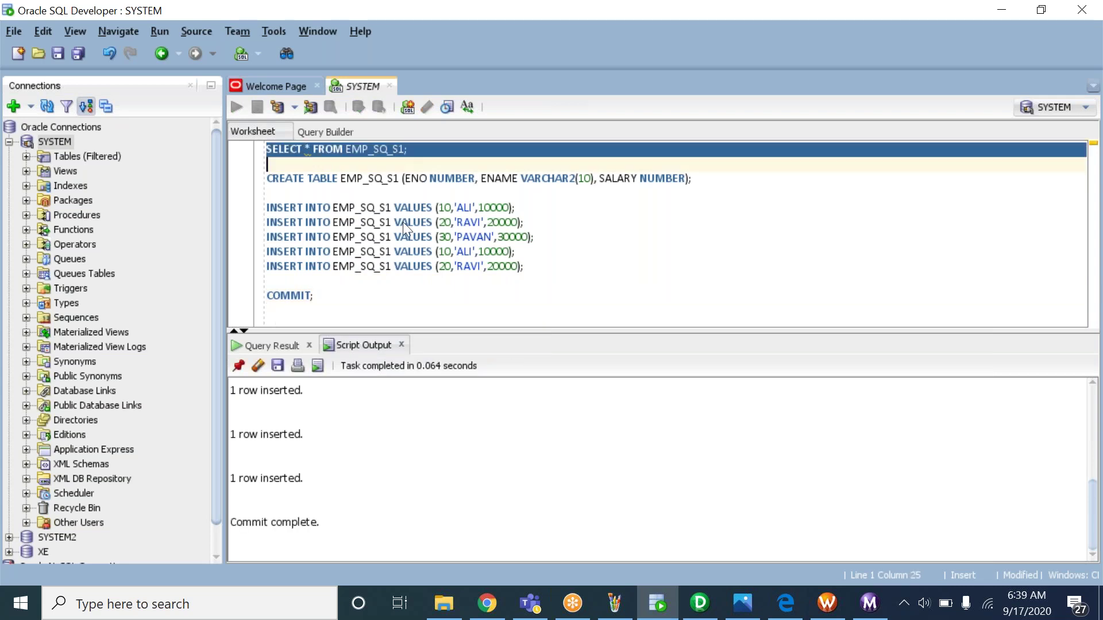
# Highlight the two duplicate rows and the three distinct rows in the results
pyautogui.moveTo(291, 405); pyautogui.dragTo(389, 493)
pyautogui.click(301, 465)
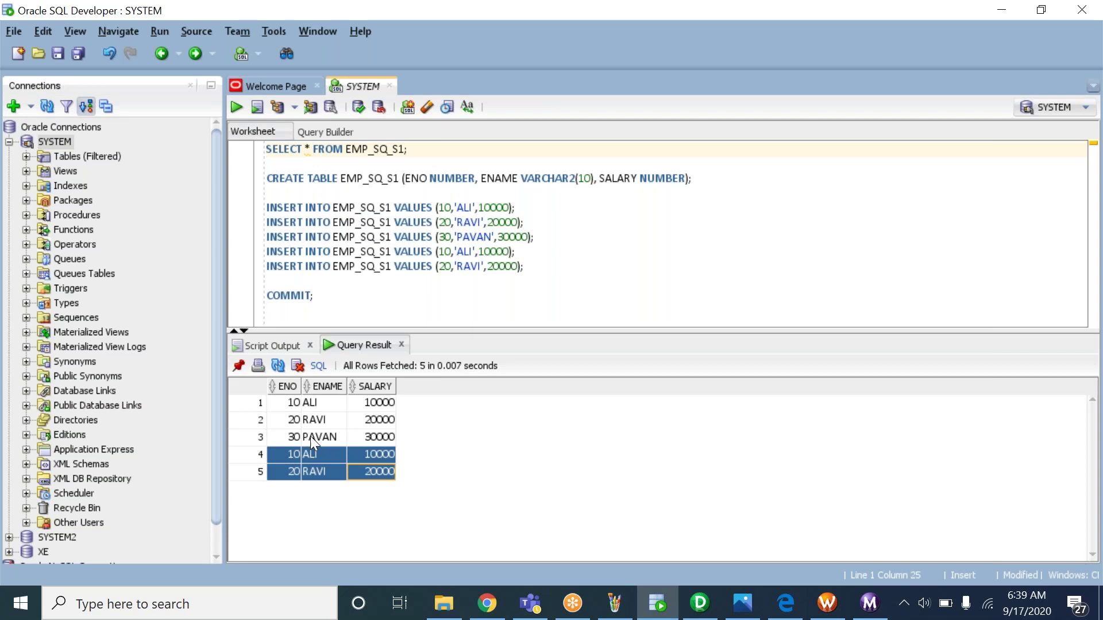
pyautogui.moveTo(293, 403); pyautogui.dragTo(368, 437)
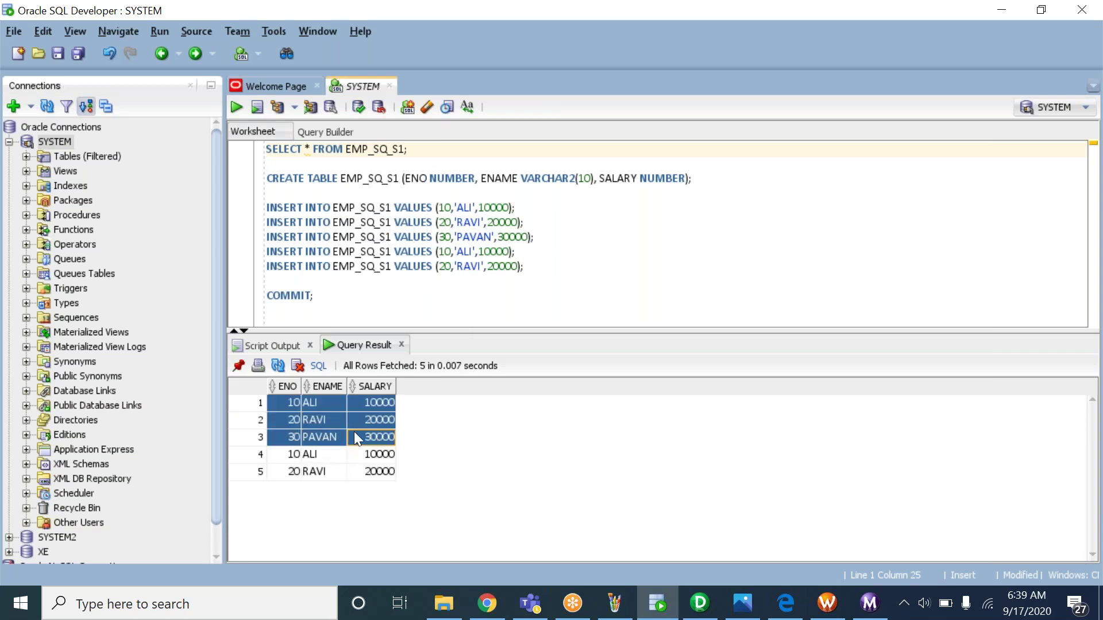
# Change the CREATE TABLE name to EMP_SQ_T1 and run it
pyautogui.click(394, 179)
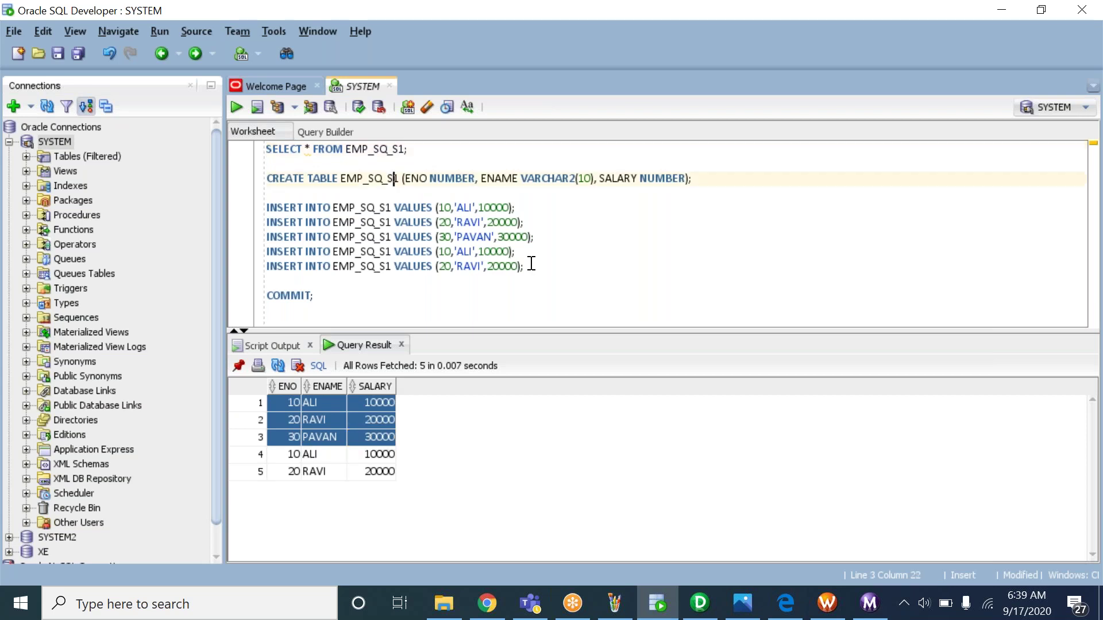
pyautogui.press('BackSpace')
pyautogui.write('T')
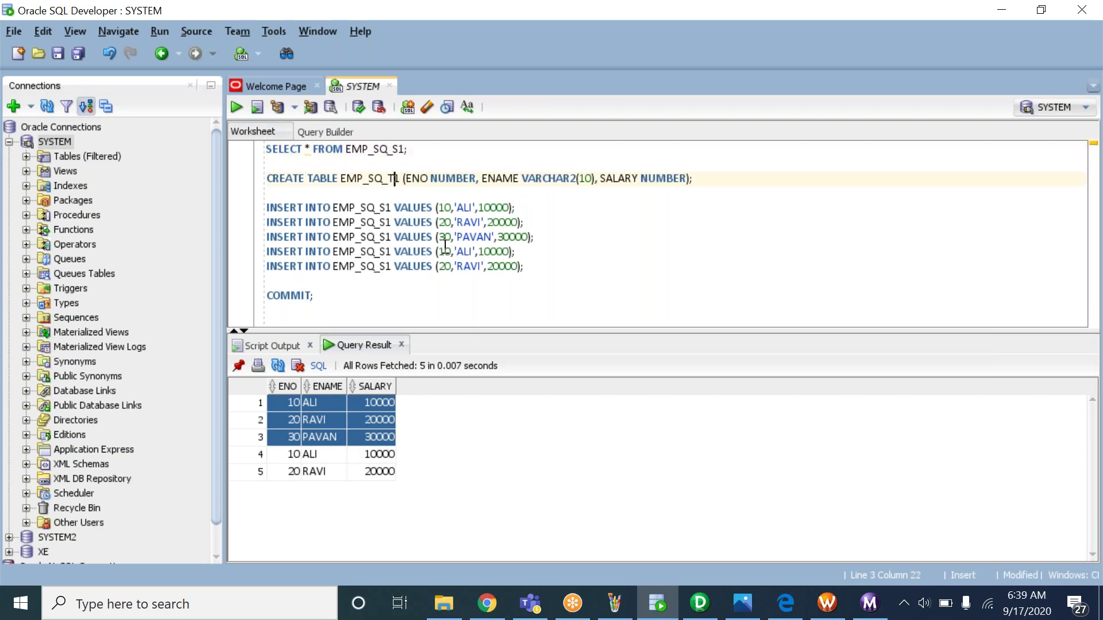
pyautogui.doubleClick(397, 178)
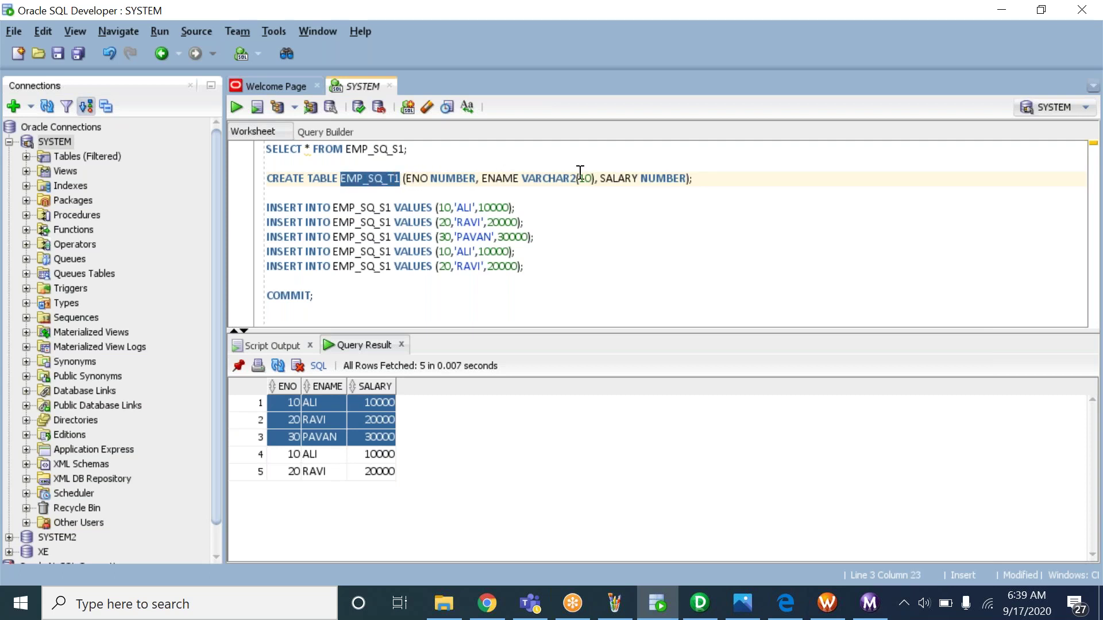
pyautogui.click(552, 177)
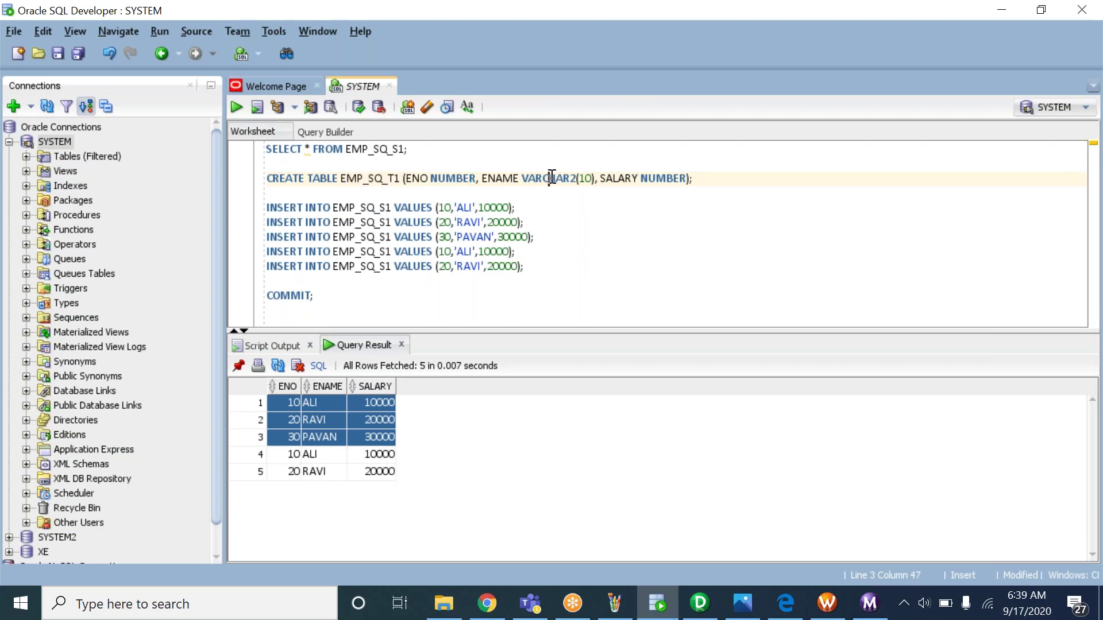
pyautogui.hotkey('ctrl', 'Return')
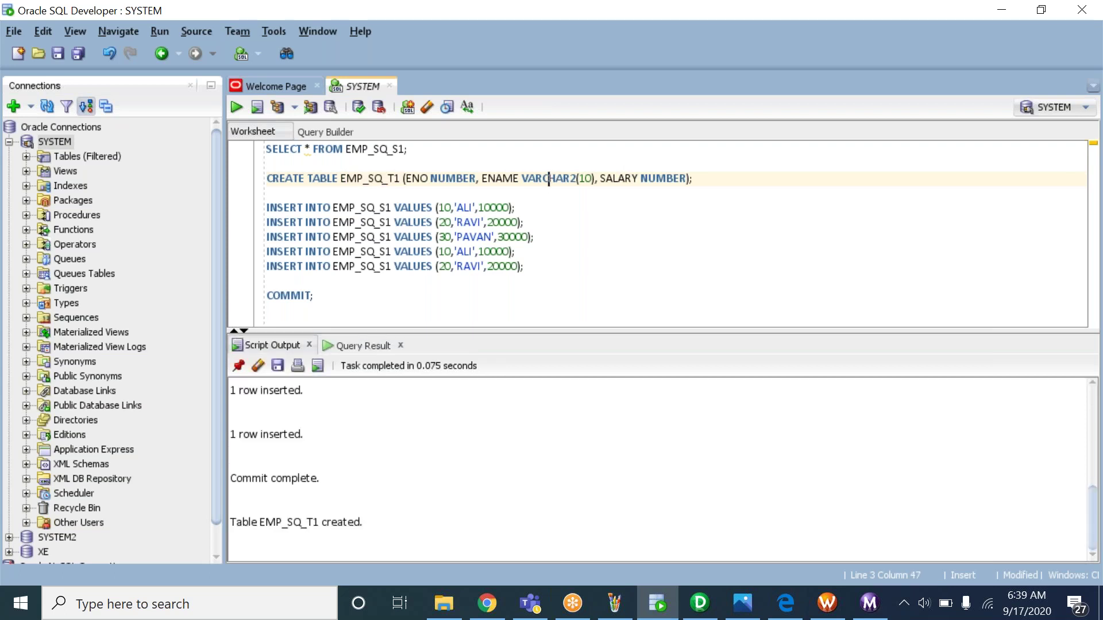
# Add SELECT * FROM EMP_SQ_T1 below the EMP_SQ_S1 select and run it
pyautogui.doubleClick(382, 151)
pyautogui.tripleClick(381, 150)
pyautogui.hotkey('ctrl', 'c')
pyautogui.click(436, 157)
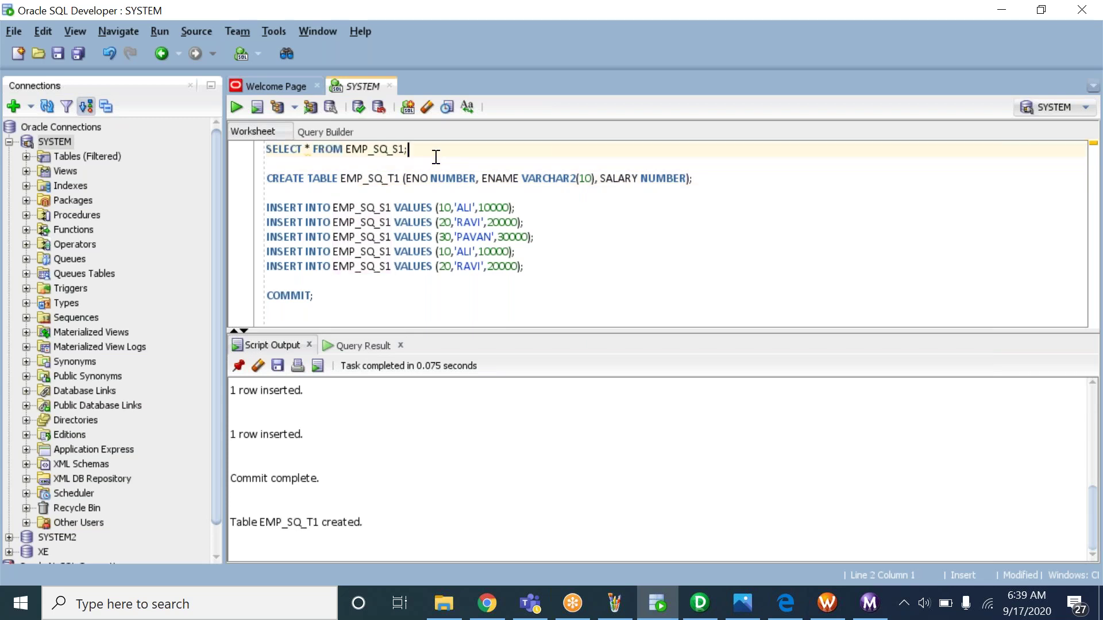
pyautogui.press('Return')
pyautogui.hotkey('ctrl', 'v')
pyautogui.click(398, 166)
pyautogui.press('BackSpace')
pyautogui.write('T')
pyautogui.hotkey('ctrl', 'Return')
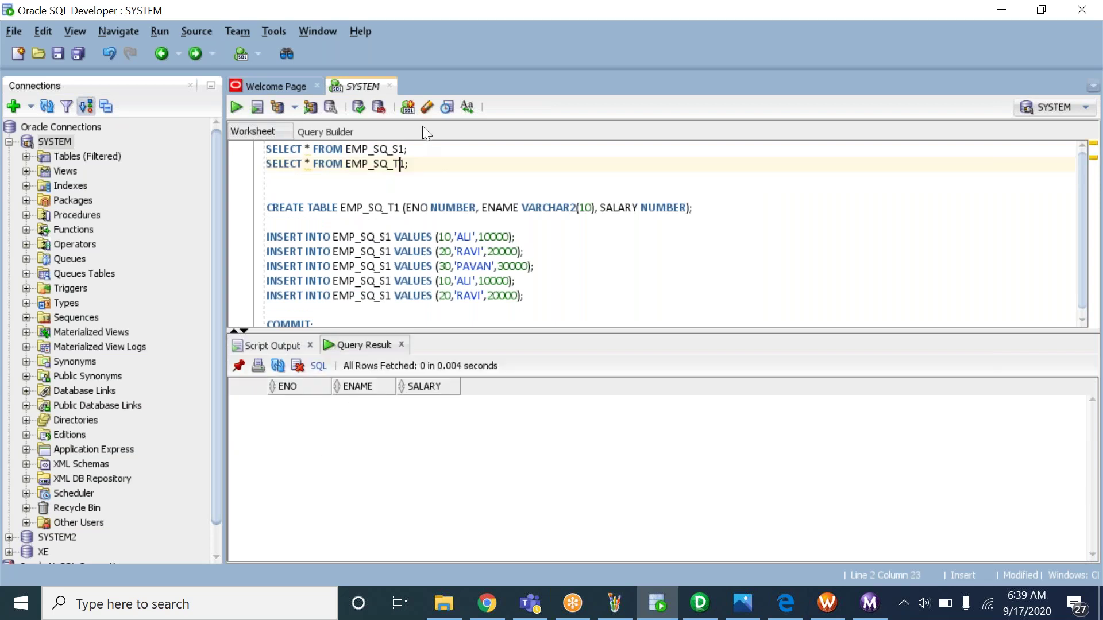
# Rerun both selects to confirm EMP_SQ_T1 returns 0 rows, then remove the blank line
pyautogui.click(412, 149)
pyautogui.hotkey('ctrl', 'Return')
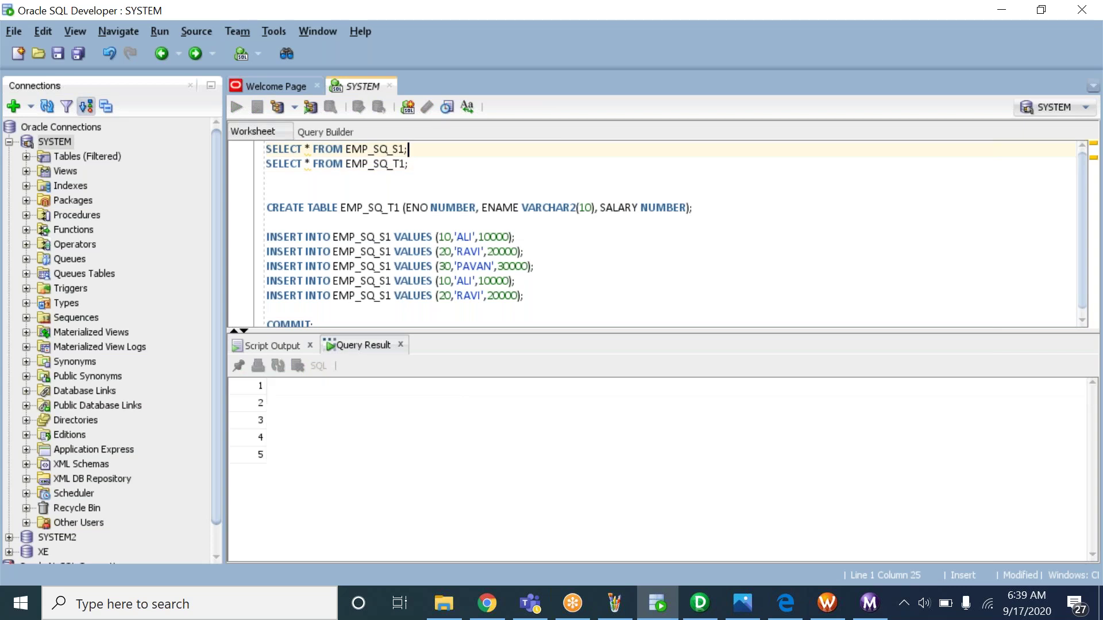
pyautogui.click(419, 163)
pyautogui.hotkey('ctrl', 'Return')
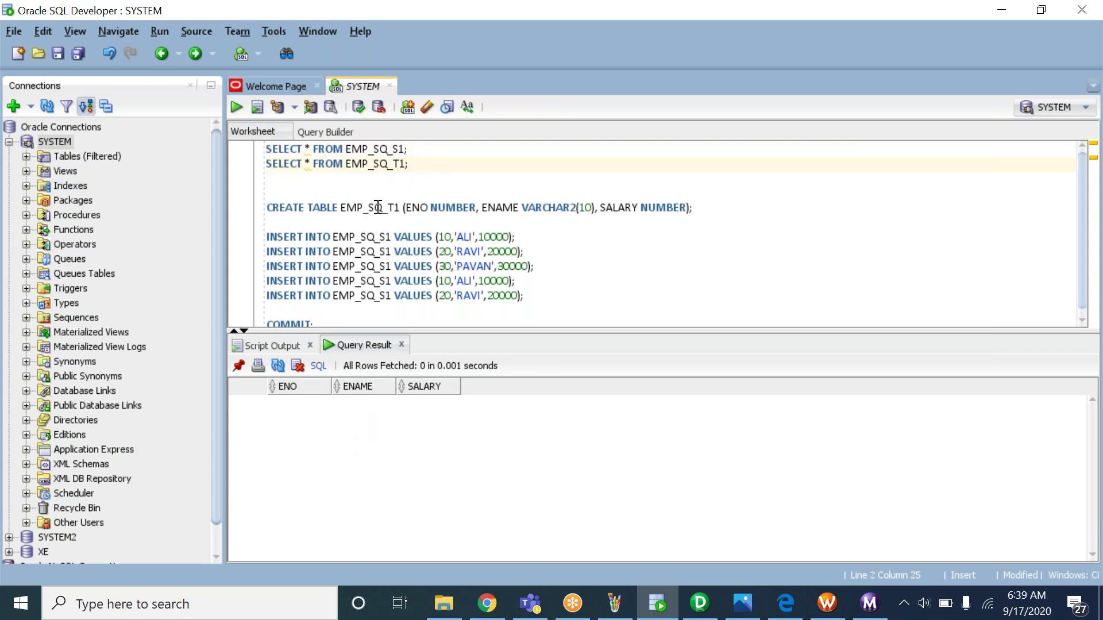
pyautogui.click(376, 177)
pyautogui.press('Delete')
pyautogui.press('Delete')
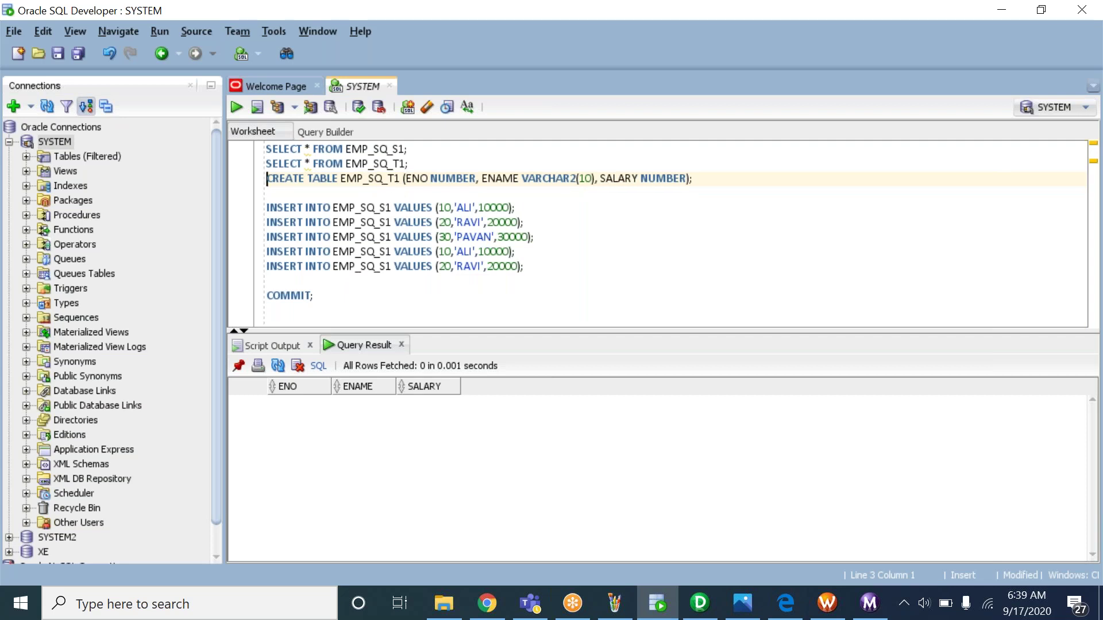
pyautogui.click(735, 609)
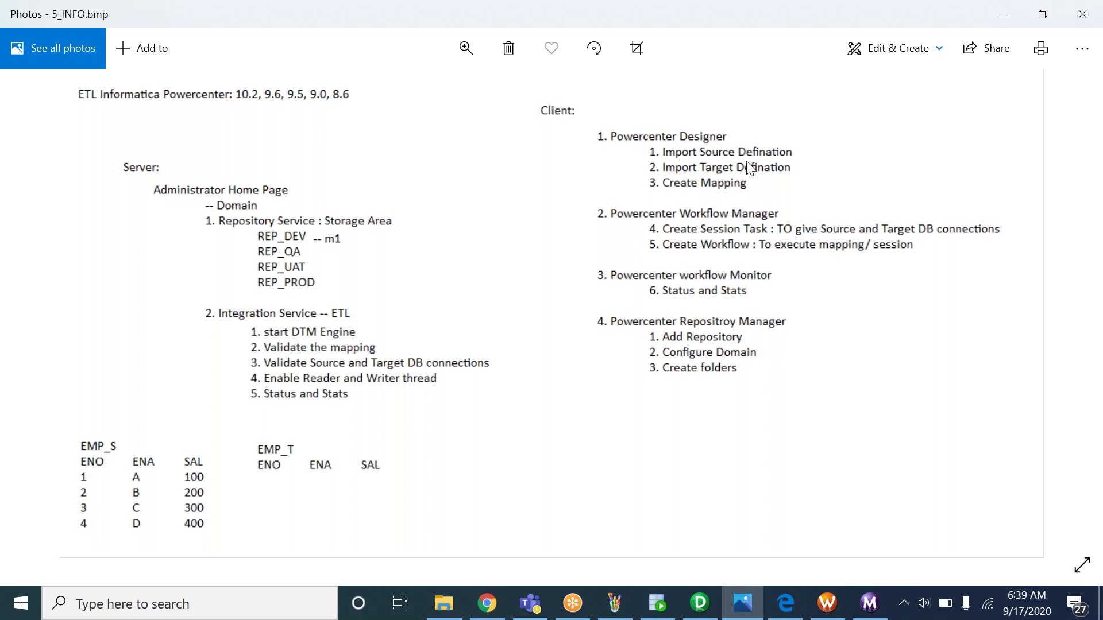
# Return to PowerCenter Designer and select the REP_DEV repository
pyautogui.click(699, 603)
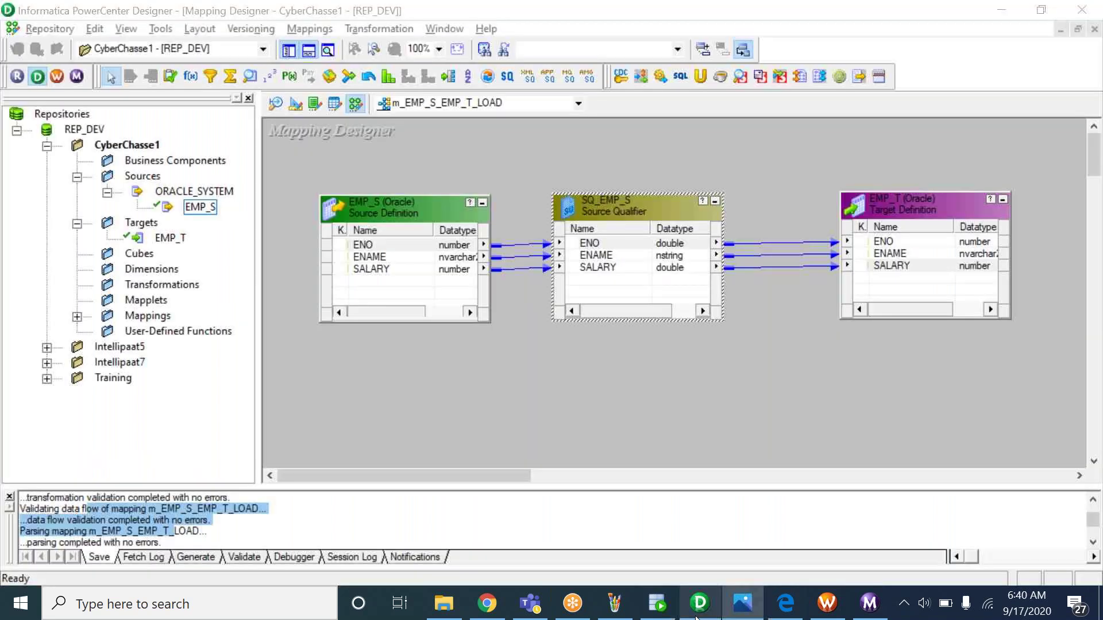
pyautogui.click(93, 130)
# Open the Source Analyzer in the CyberChasse1 folder and select the EMP_S source
pyautogui.click(127, 147)
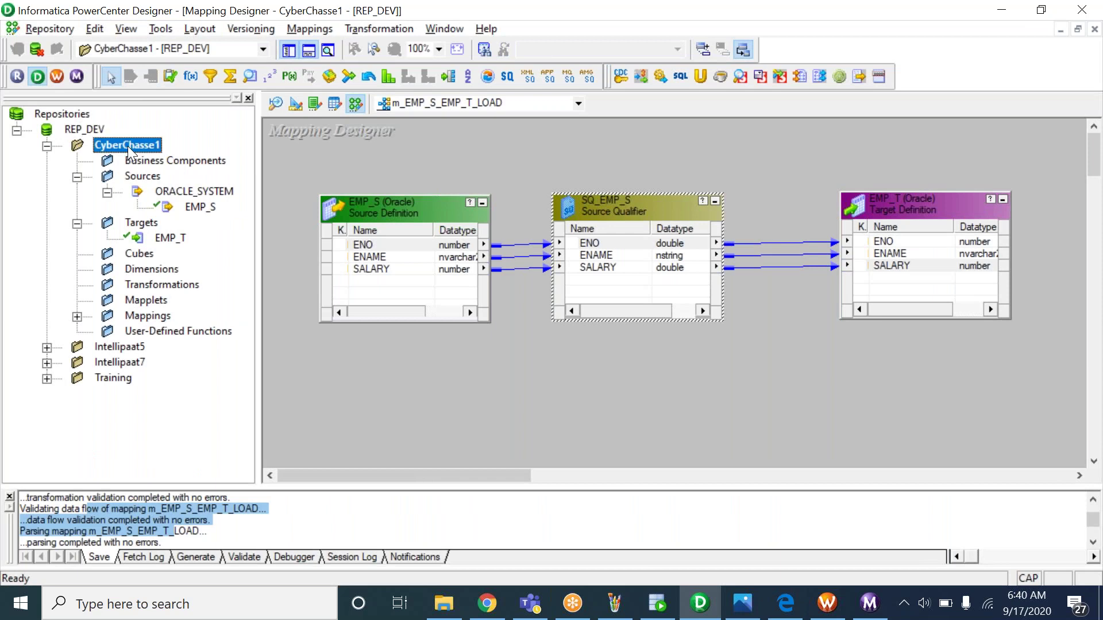
pyautogui.click(277, 108)
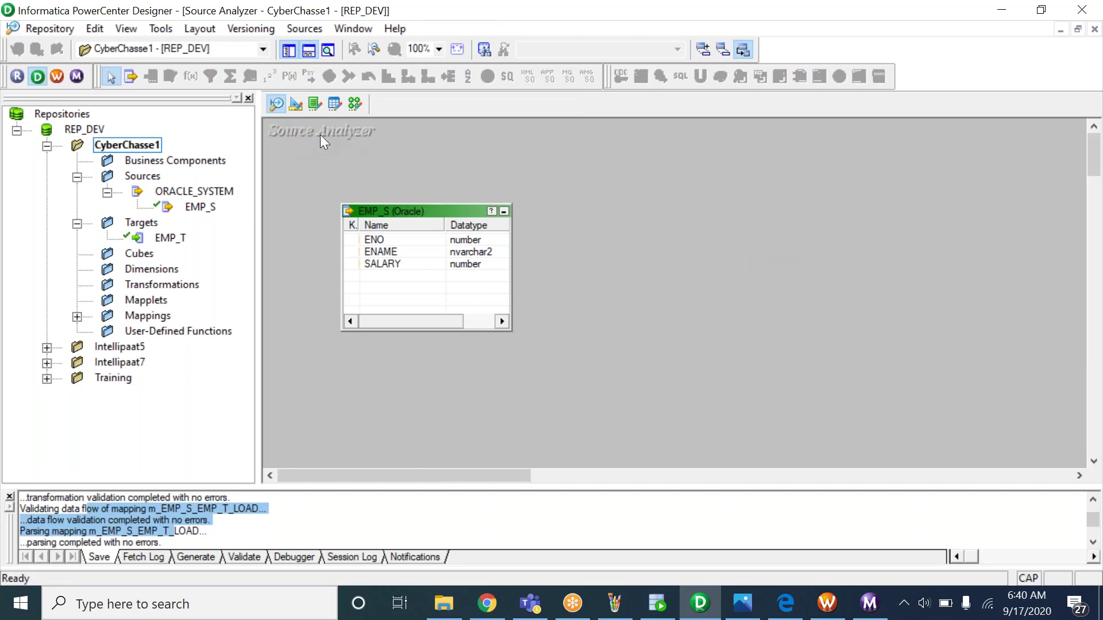
pyautogui.click(396, 225)
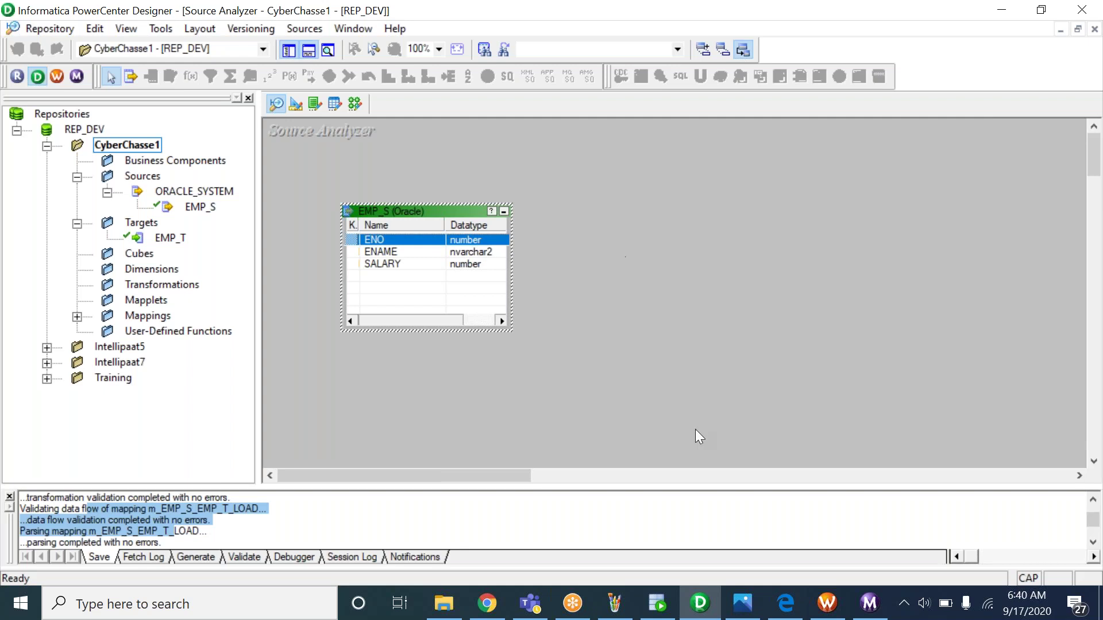
pyautogui.click(614, 603)
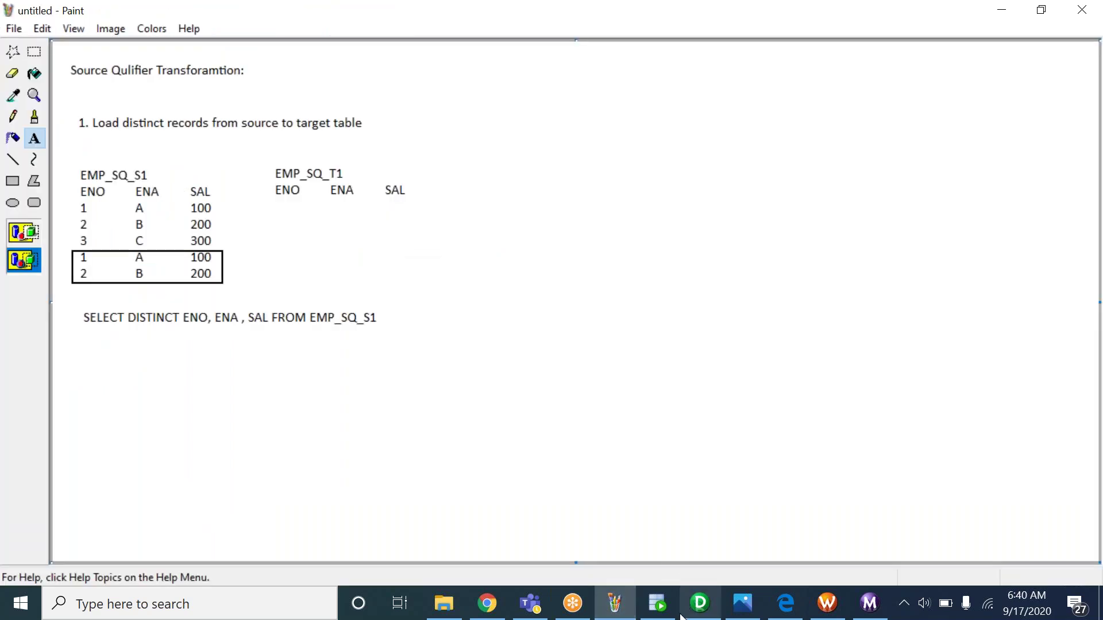
# Switch from the Paint notes back to PowerCenter Designer's Source Analyzer
pyautogui.click(700, 606)
pyautogui.click(699, 609)
pyautogui.click(696, 606)
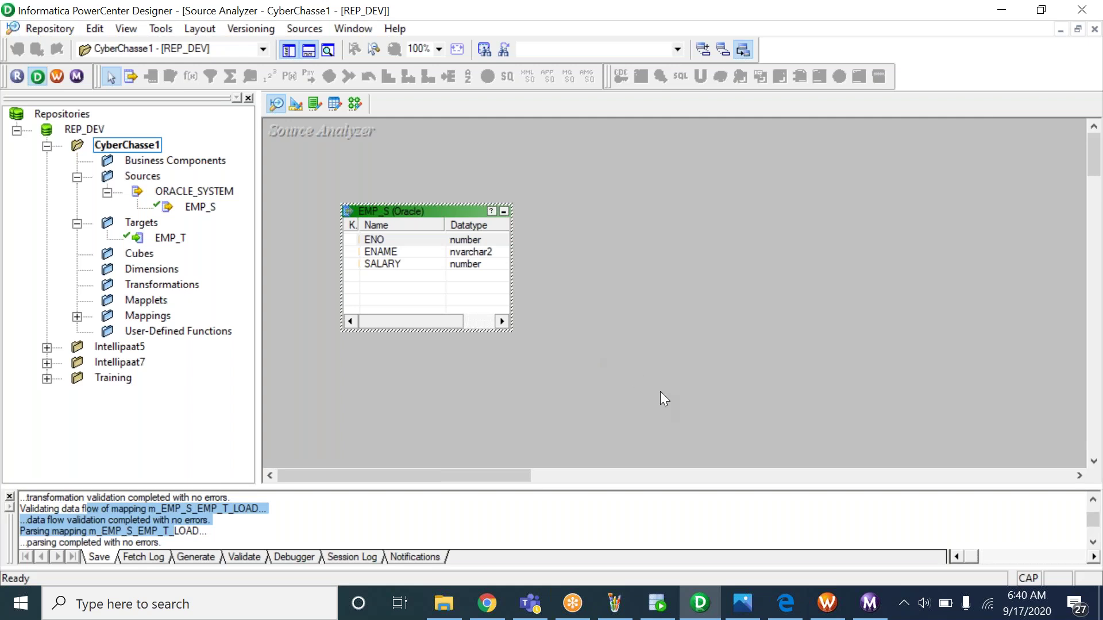
# Reopen mapping m_EMP_S_EMP_T_LOAD, glance at the notes windows, then select REP_DEV
pyautogui.click(582, 308)
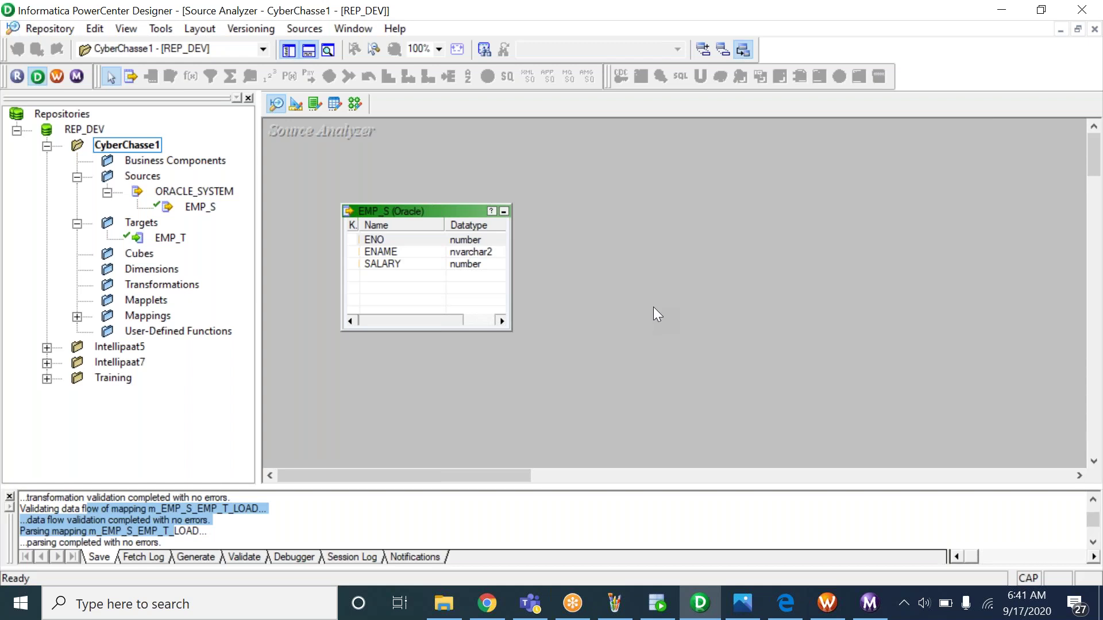
pyautogui.click(355, 103)
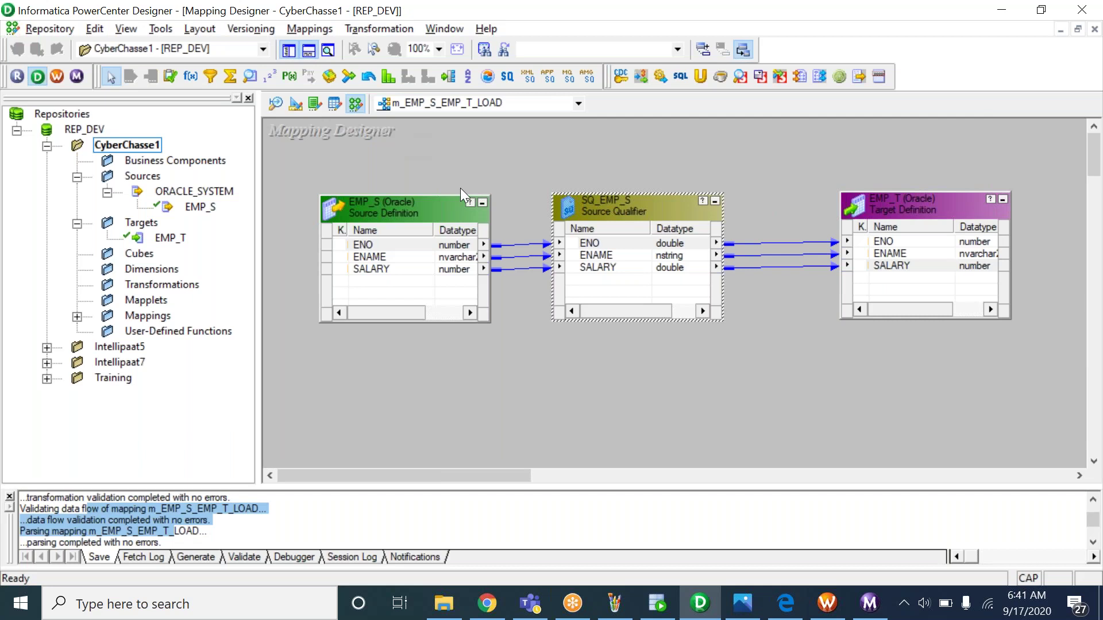
pyautogui.click(611, 608)
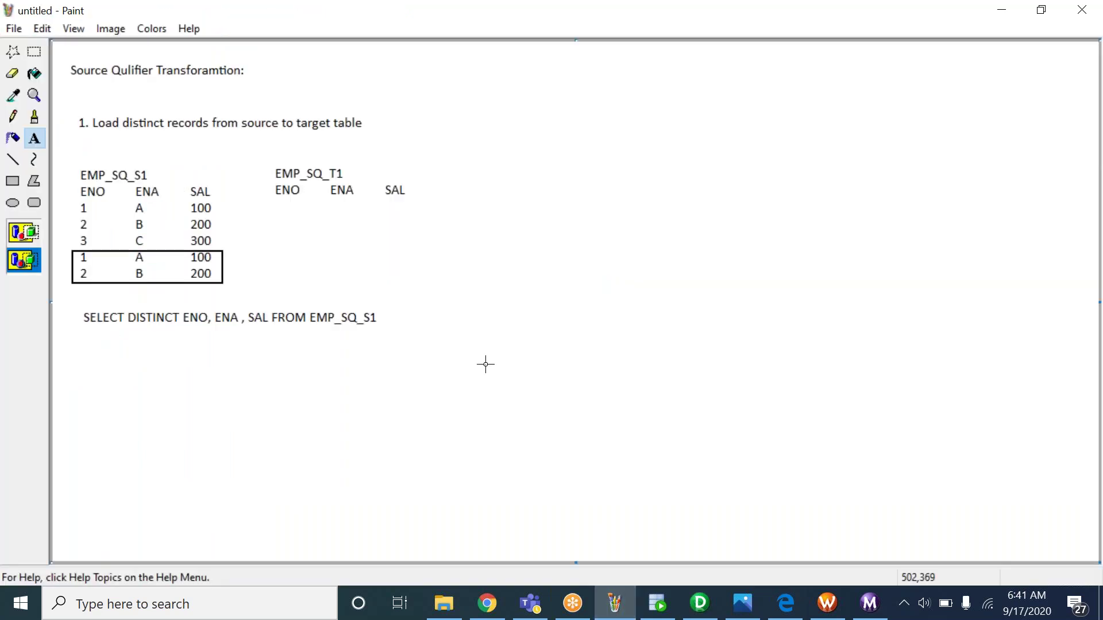
pyautogui.click(658, 608)
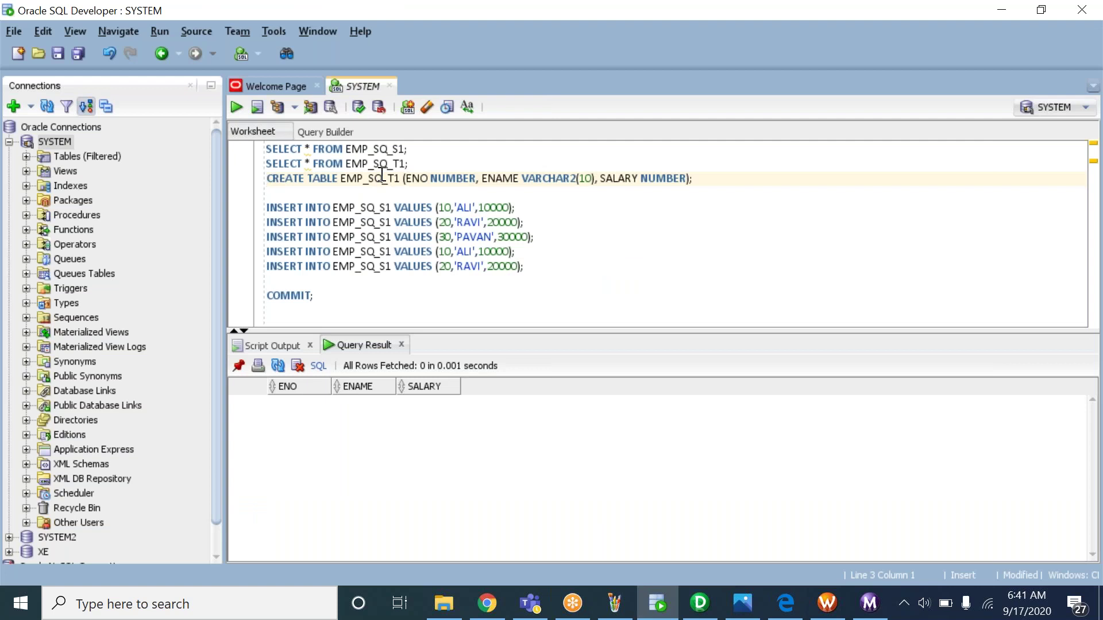
pyautogui.click(751, 598)
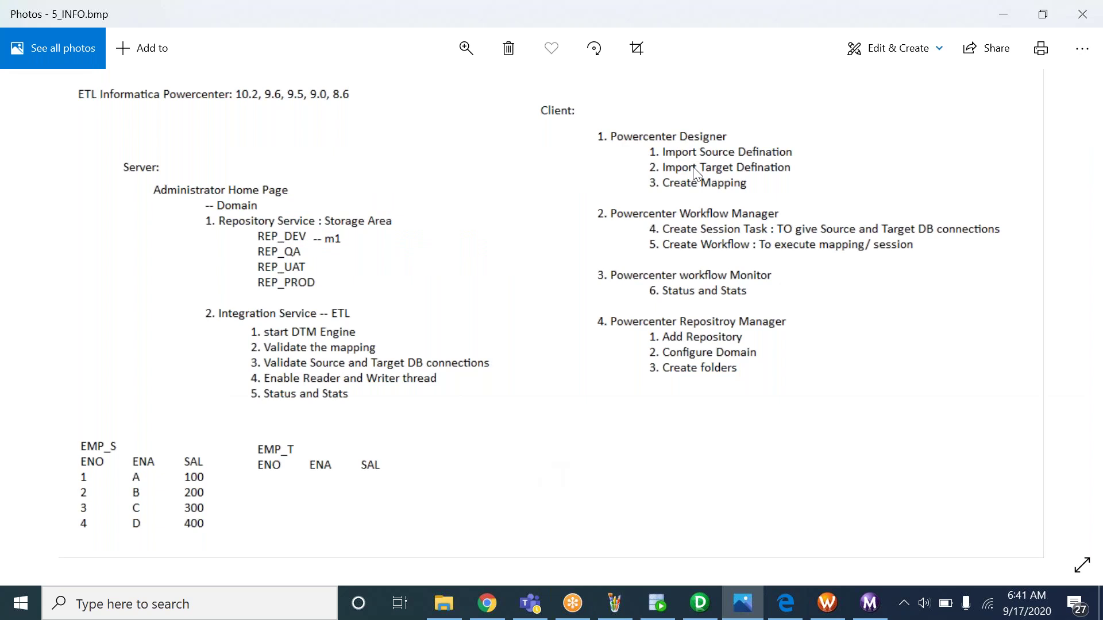
pyautogui.click(699, 603)
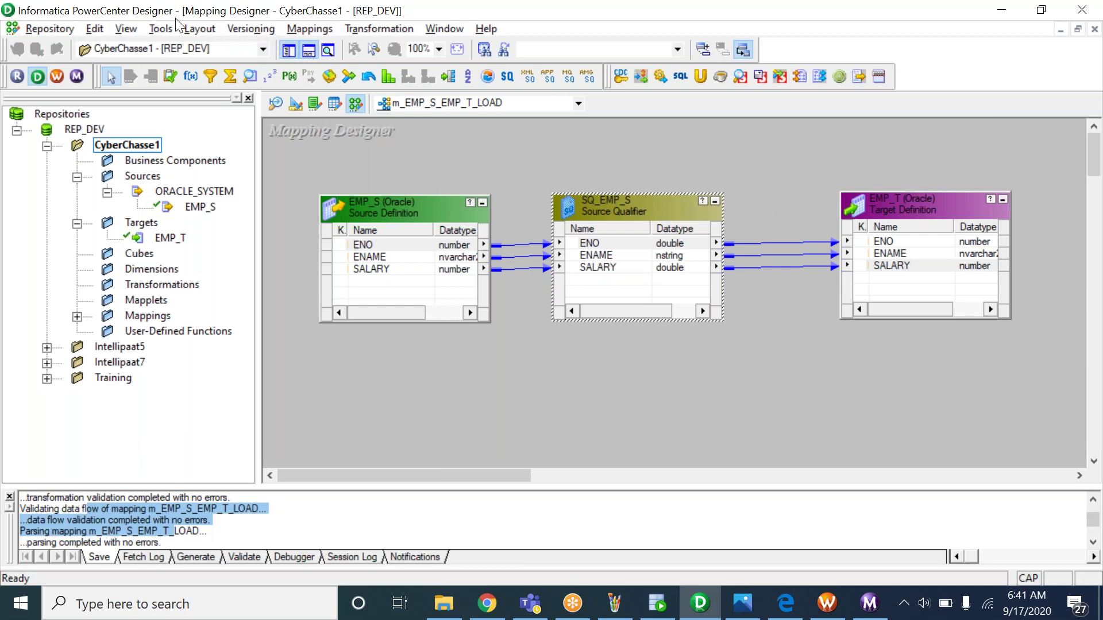
pyautogui.click(97, 132)
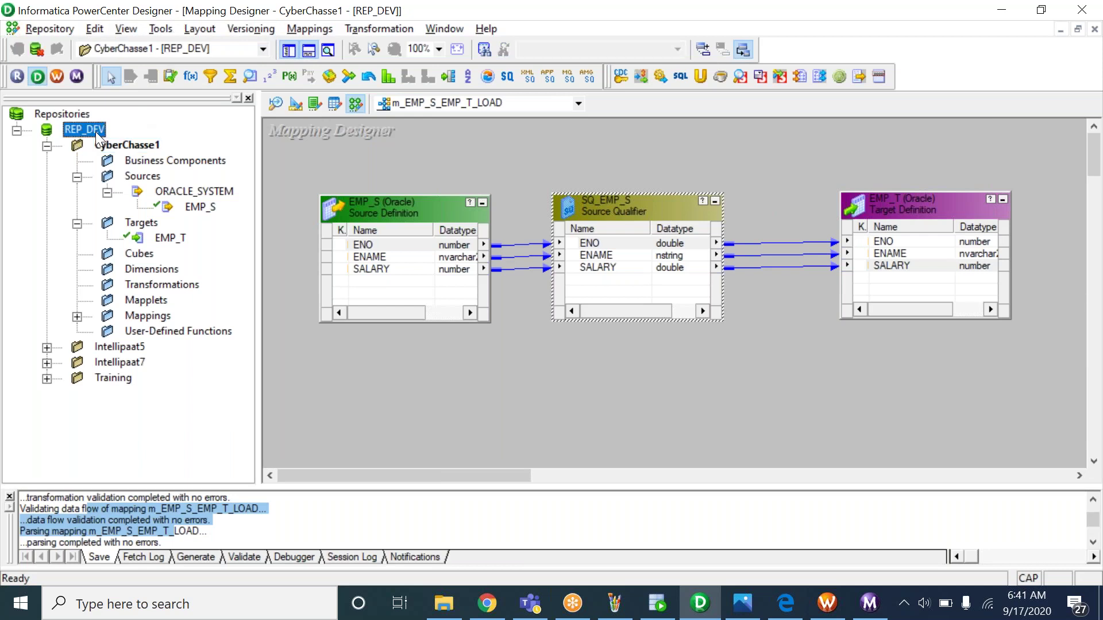
# Go to the Source Analyzer for the CyberChasse1 folder and clear all tables from its workspace
pyautogui.click(131, 149)
pyautogui.click(276, 104)
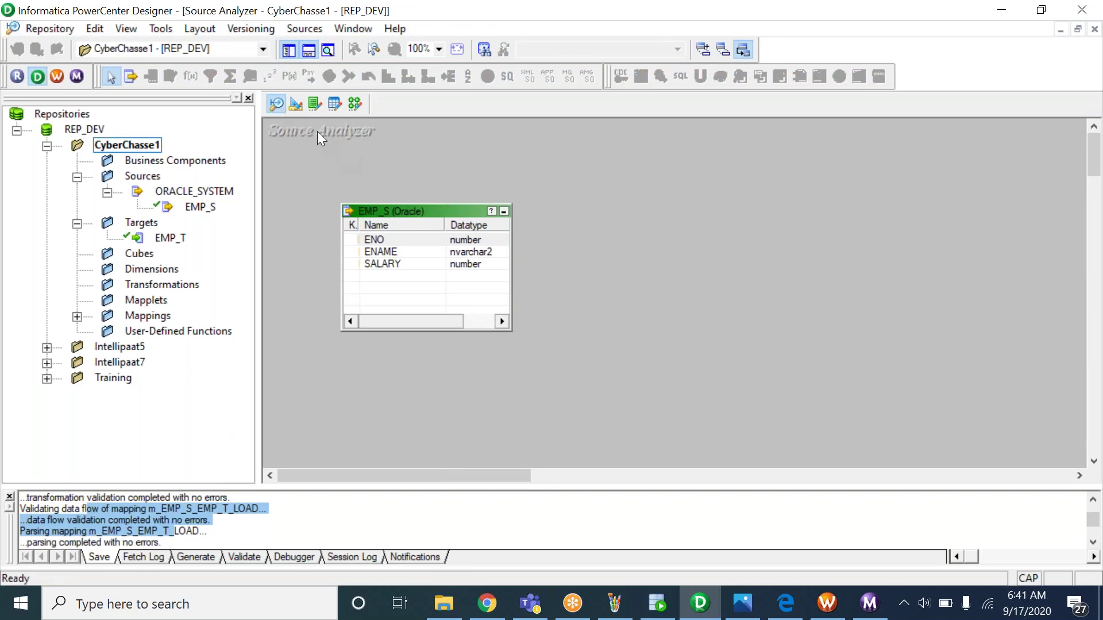
pyautogui.click(404, 235)
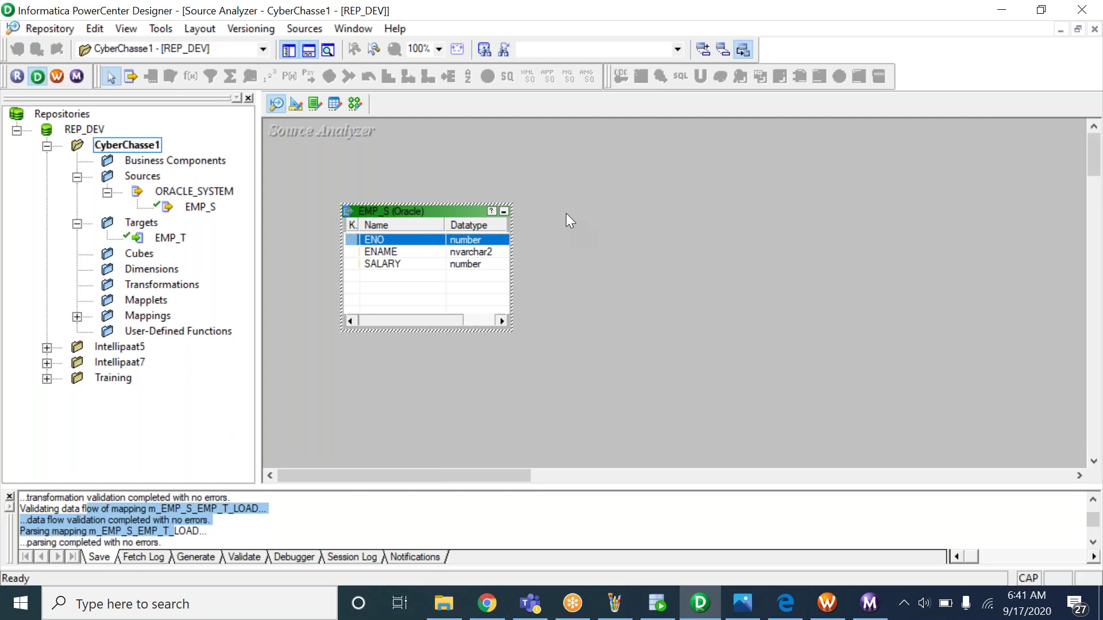
pyautogui.rightClick(584, 155)
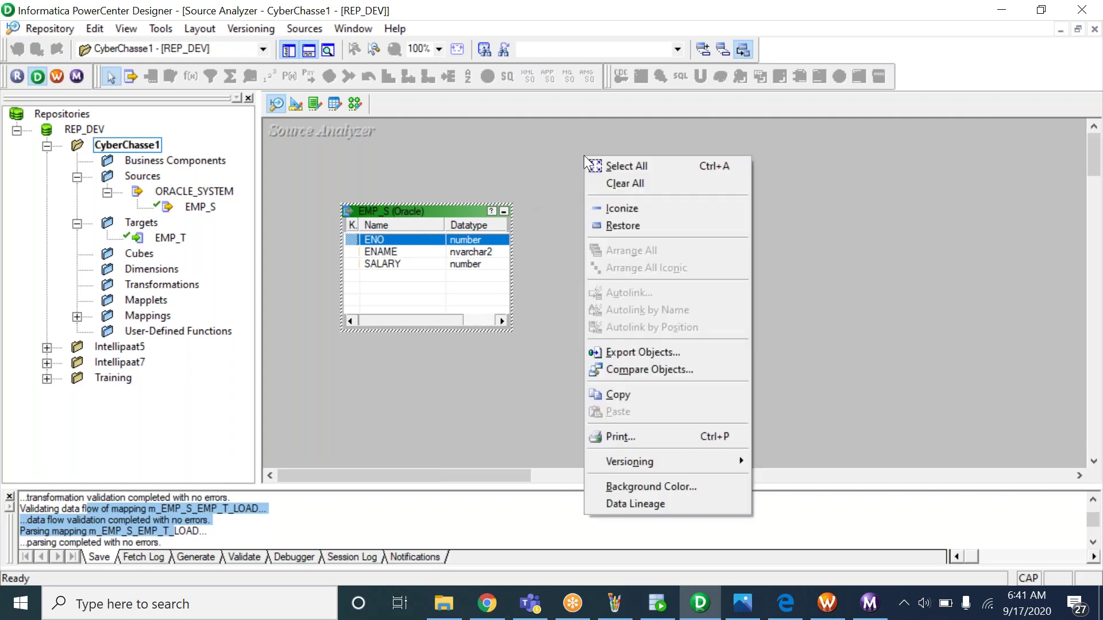
pyautogui.click(671, 184)
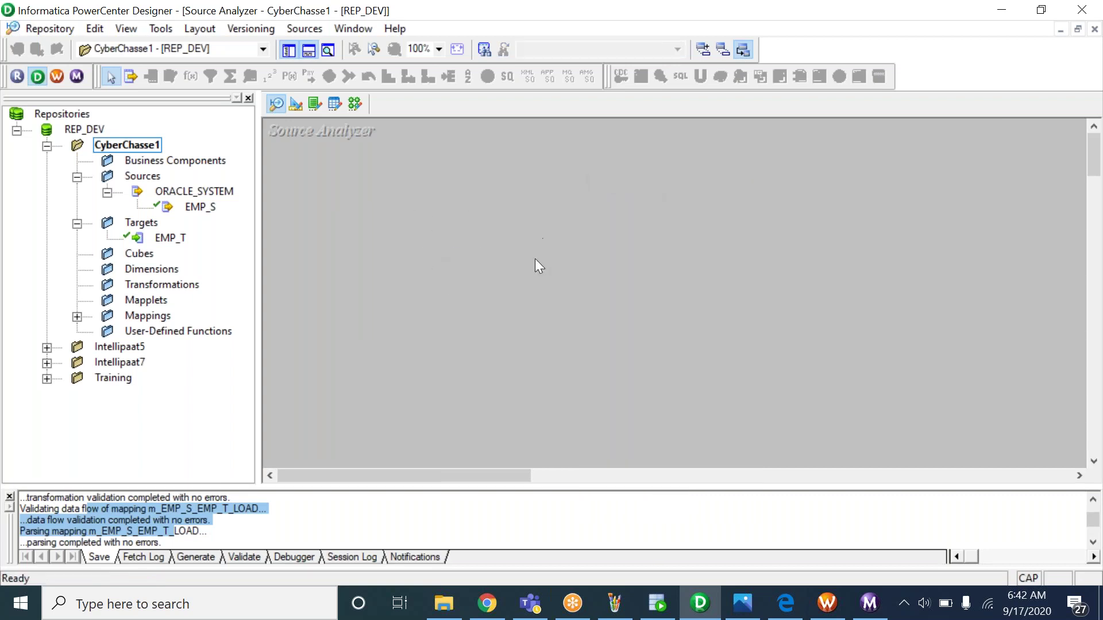
# Drag the EMP_S source onto the workspace, then clear the canvas again
pyautogui.click(200, 207)
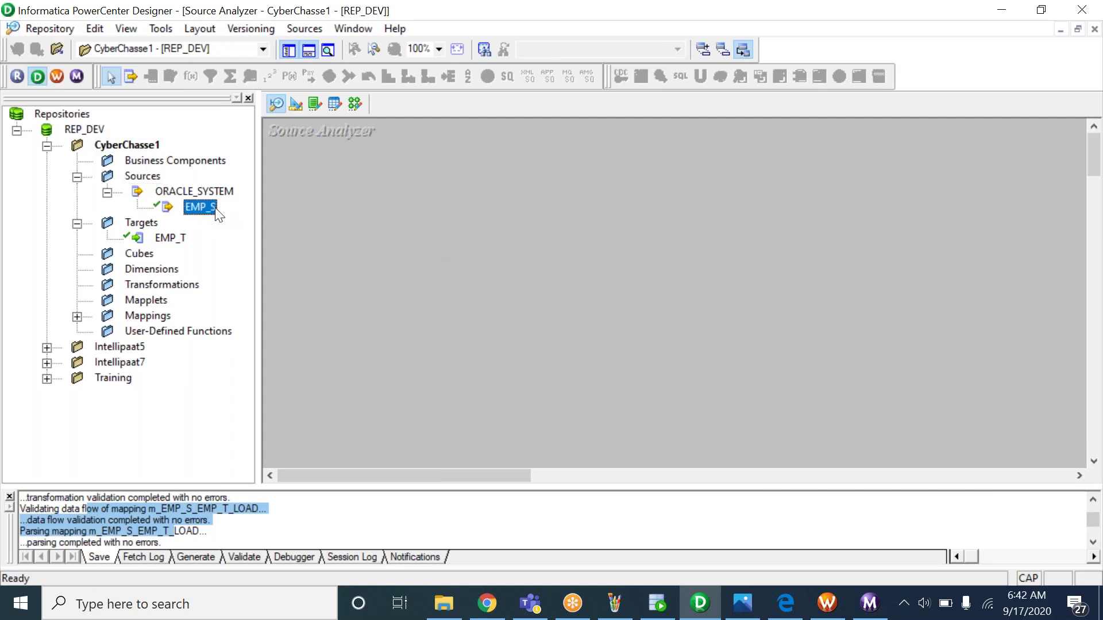
pyautogui.moveTo(200, 206); pyautogui.dragTo(327, 231)
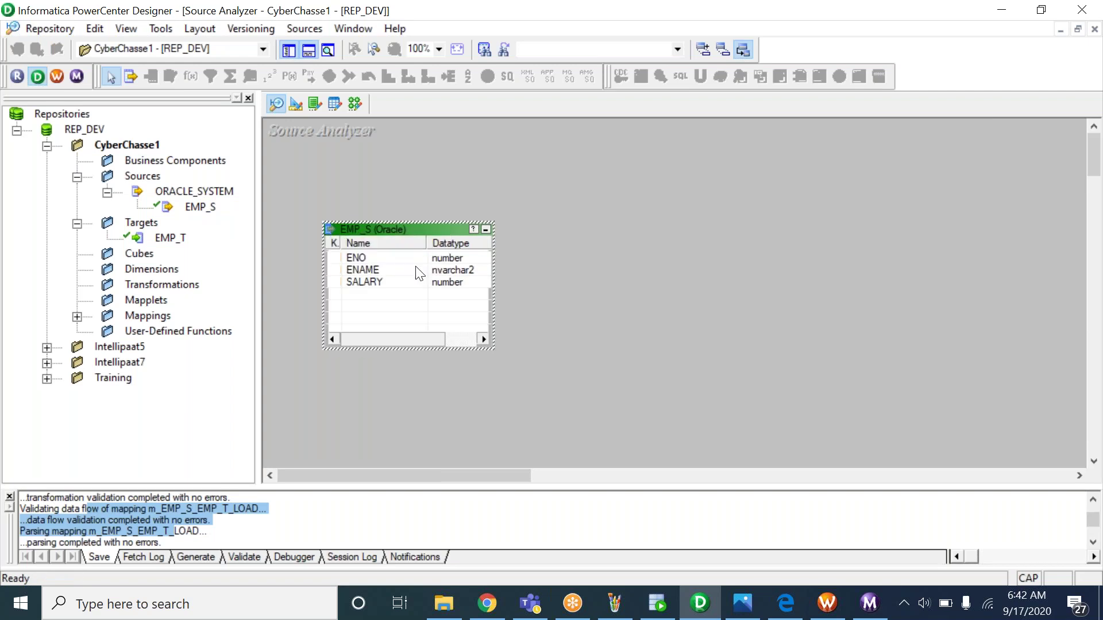
pyautogui.rightClick(568, 185)
pyautogui.click(599, 213)
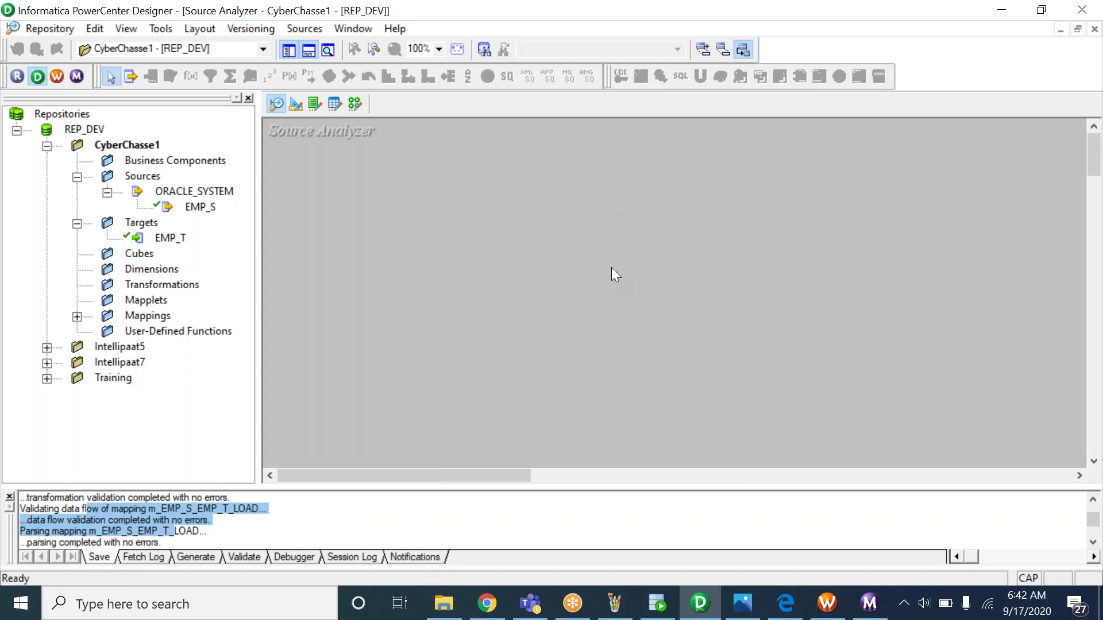
# Copy the table name EMP_SQ_S1 from the SQL Developer worksheet and return to Designer
pyautogui.click(659, 604)
pyautogui.doubleClick(378, 150)
pyautogui.hotkey('ctrl', 'c')
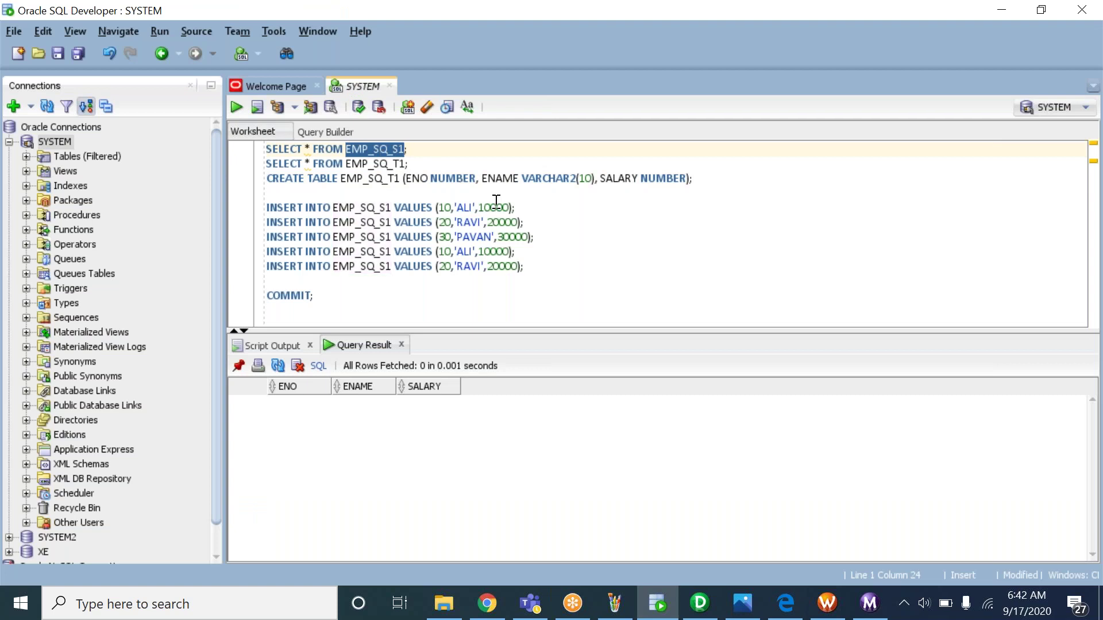
pyautogui.hotkey('alt', 'Tab')
pyautogui.click(306, 29)
# Start a database import with EMP_SQ_S1 as the search term, enter the password and connect
pyautogui.click(331, 50)
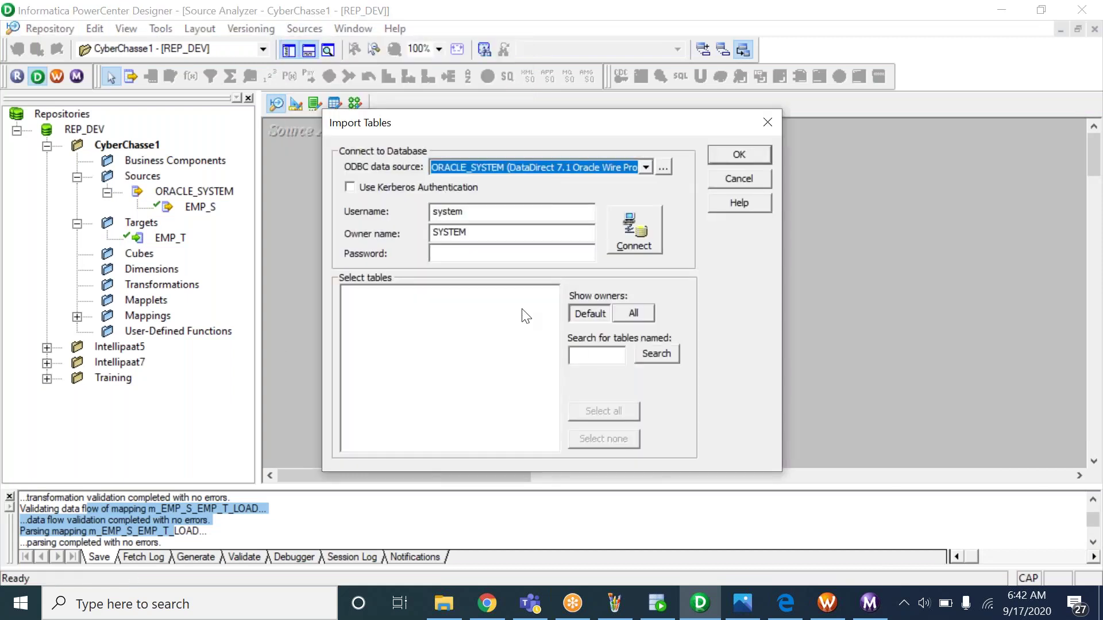
pyautogui.click(589, 354)
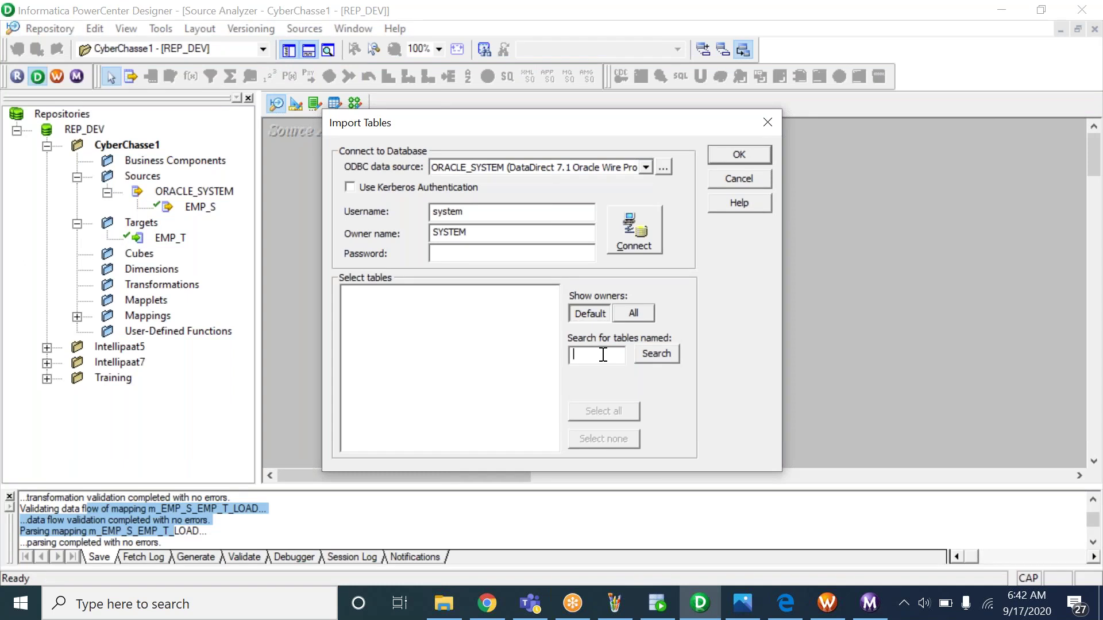
pyautogui.hotkey('ctrl', 'v')
pyautogui.moveTo(621, 356); pyautogui.dragTo(566, 355)
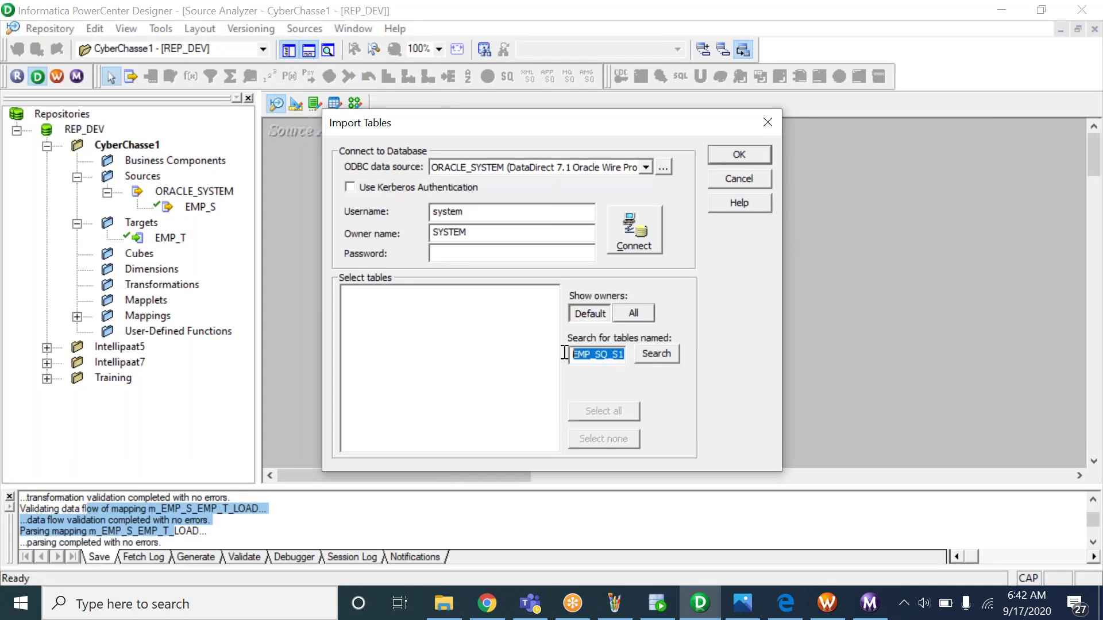
pyautogui.click(614, 359)
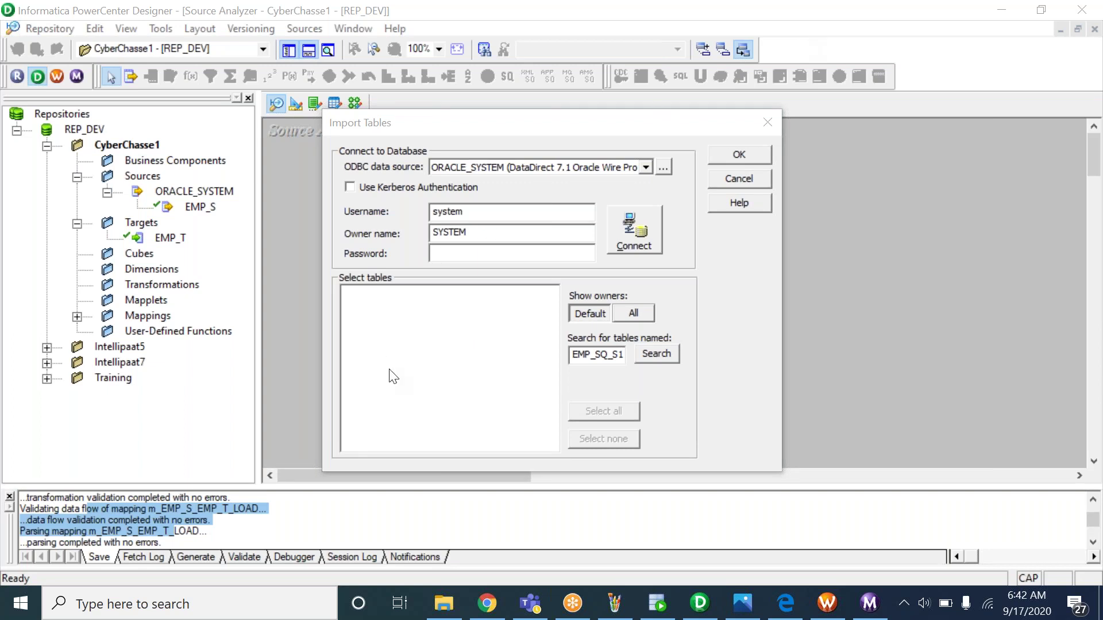
pyautogui.click(598, 356)
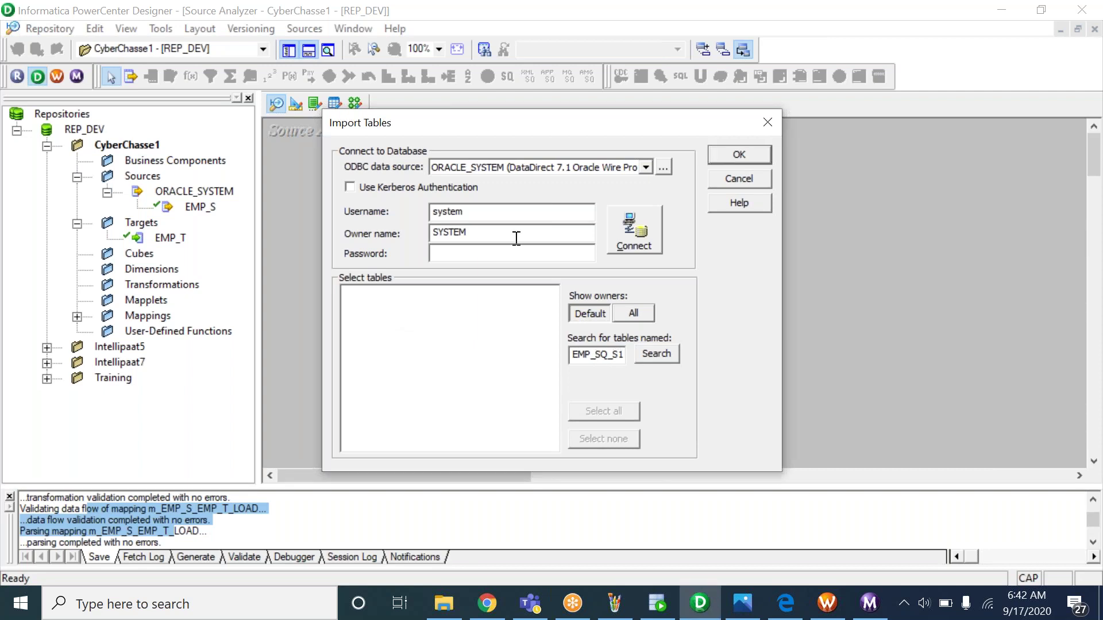
pyautogui.moveTo(468, 214); pyautogui.dragTo(407, 220)
pyautogui.press('Tab')
pyautogui.write('******')
pyautogui.click(634, 243)
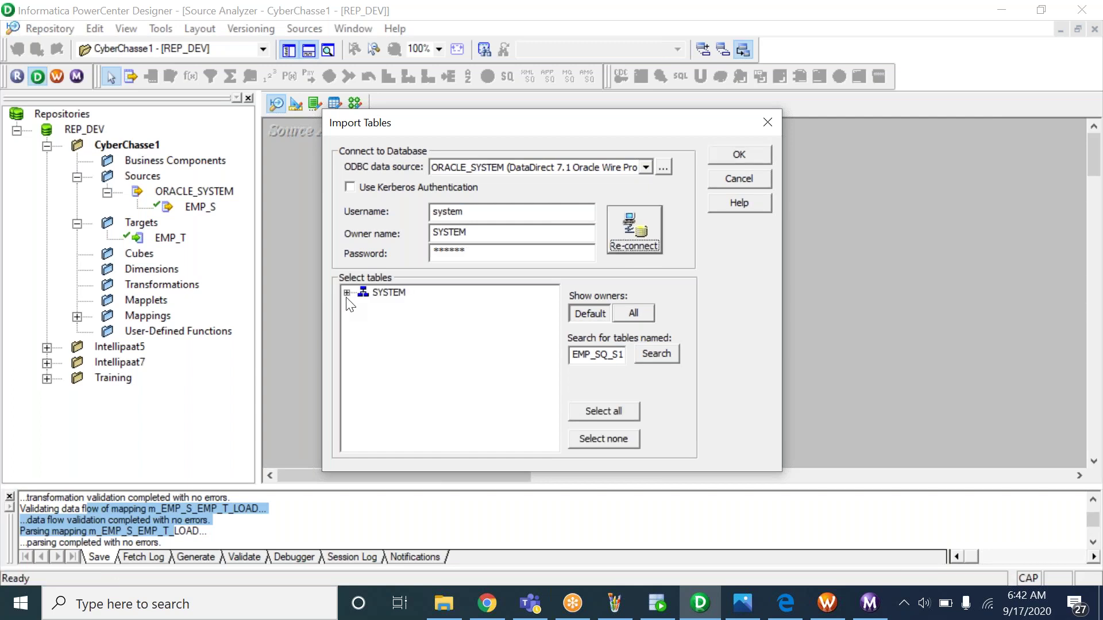
# Browse the SYSTEM tables, then clear the search term and reconnect to list all tables
pyautogui.click(347, 293)
pyautogui.click(363, 306)
pyautogui.click(430, 321)
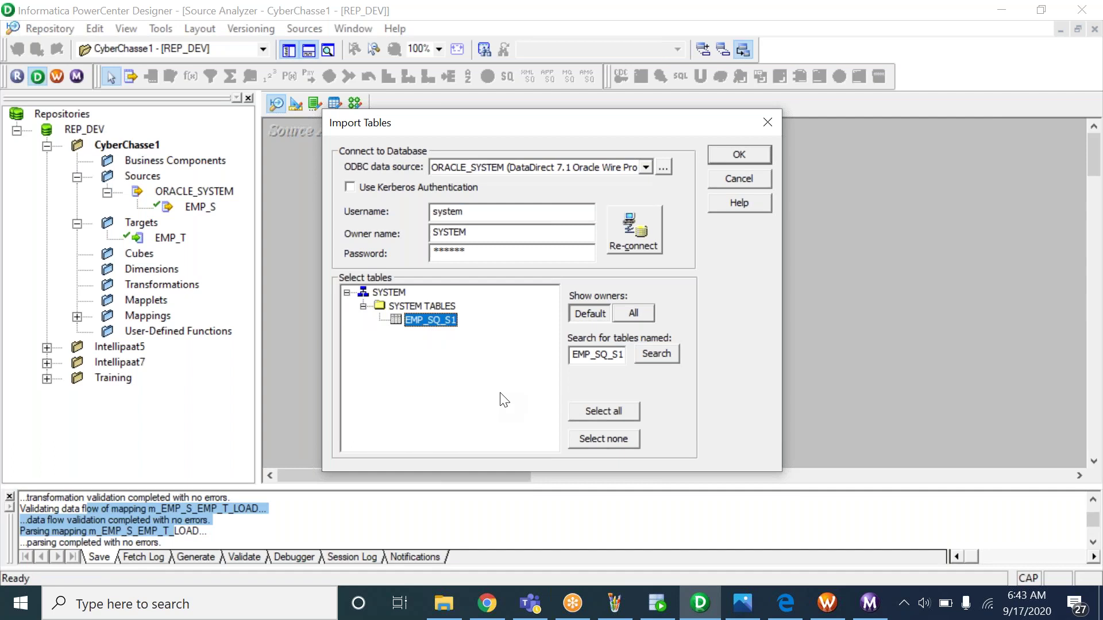
pyautogui.doubleClick(581, 354)
pyautogui.press('BackSpace')
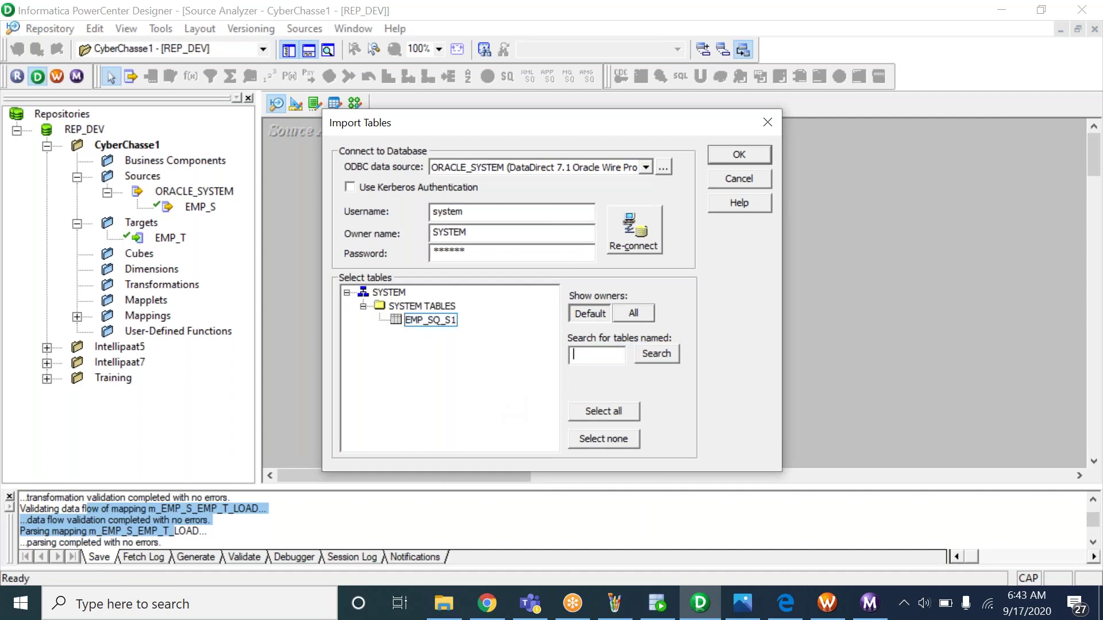
pyautogui.click(631, 236)
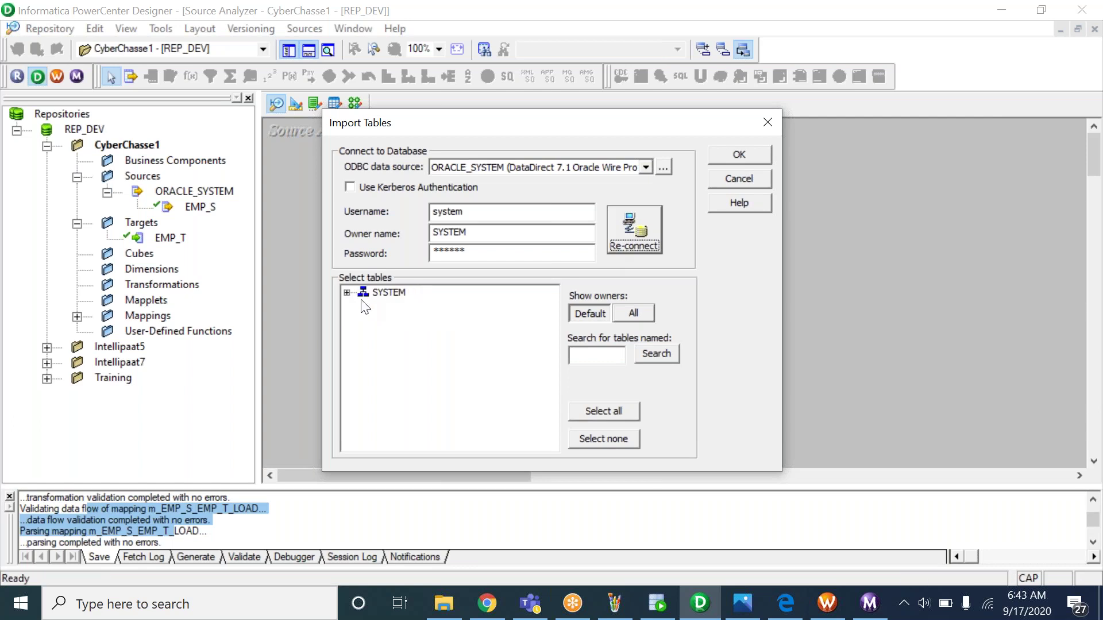
pyautogui.click(347, 293)
pyautogui.click(365, 320)
pyautogui.moveTo(549, 311)
pyautogui.mouseDown()
pyautogui.moveTo(545, 415)
pyautogui.moveTo(549, 303)
pyautogui.mouseUp()
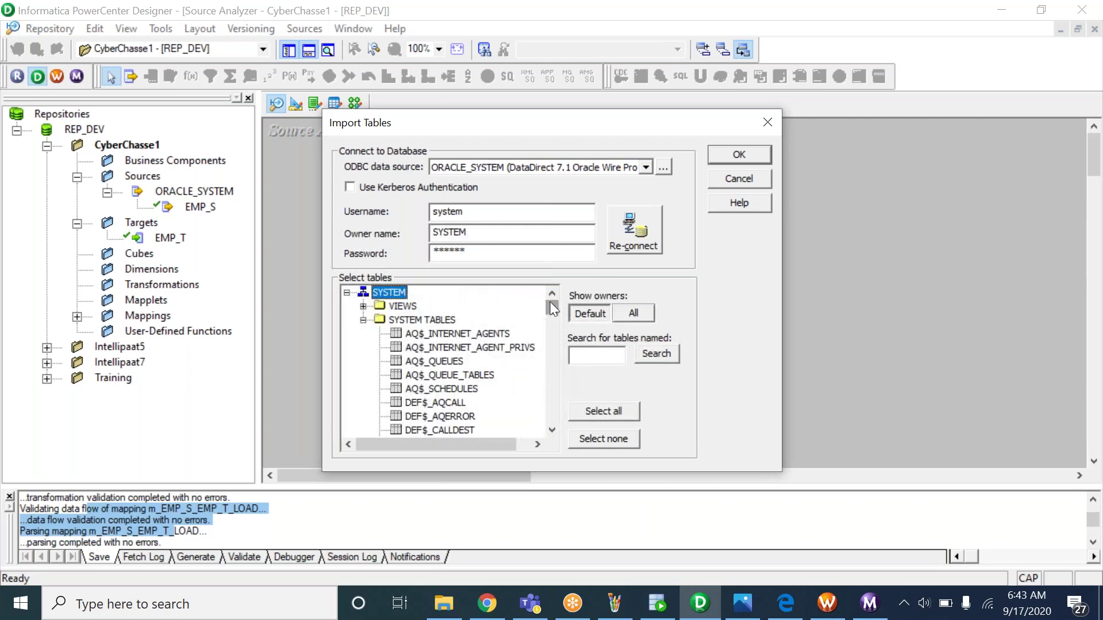
# Search again for EMP_SQ_S1, select it under SYSTEM TABLES and import it as a source
pyautogui.click(596, 355)
pyautogui.write('system')
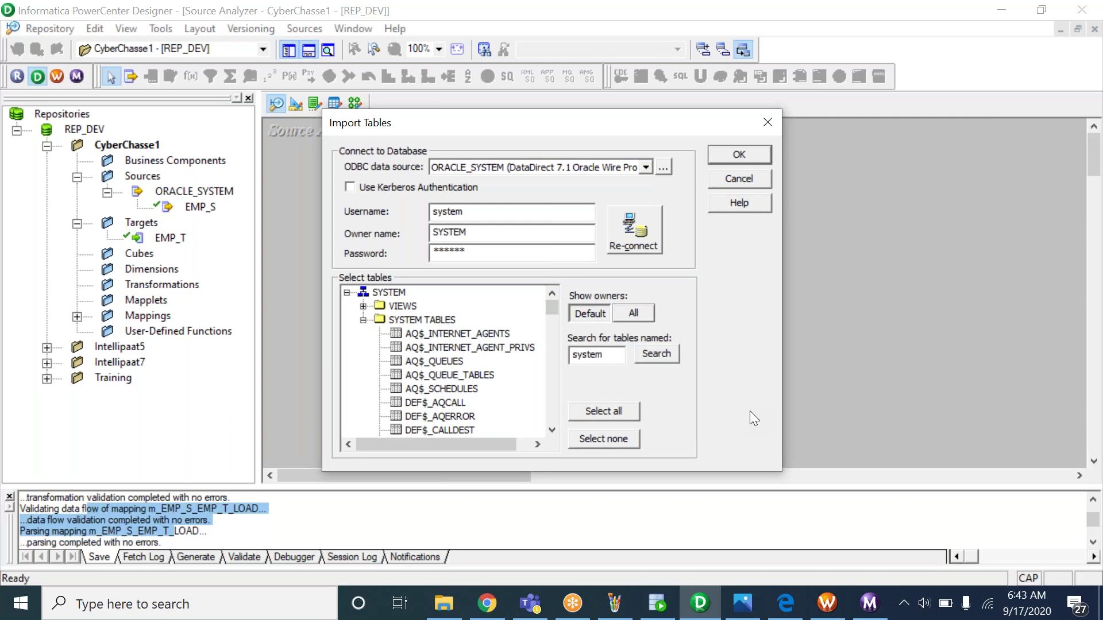
pyautogui.click(658, 603)
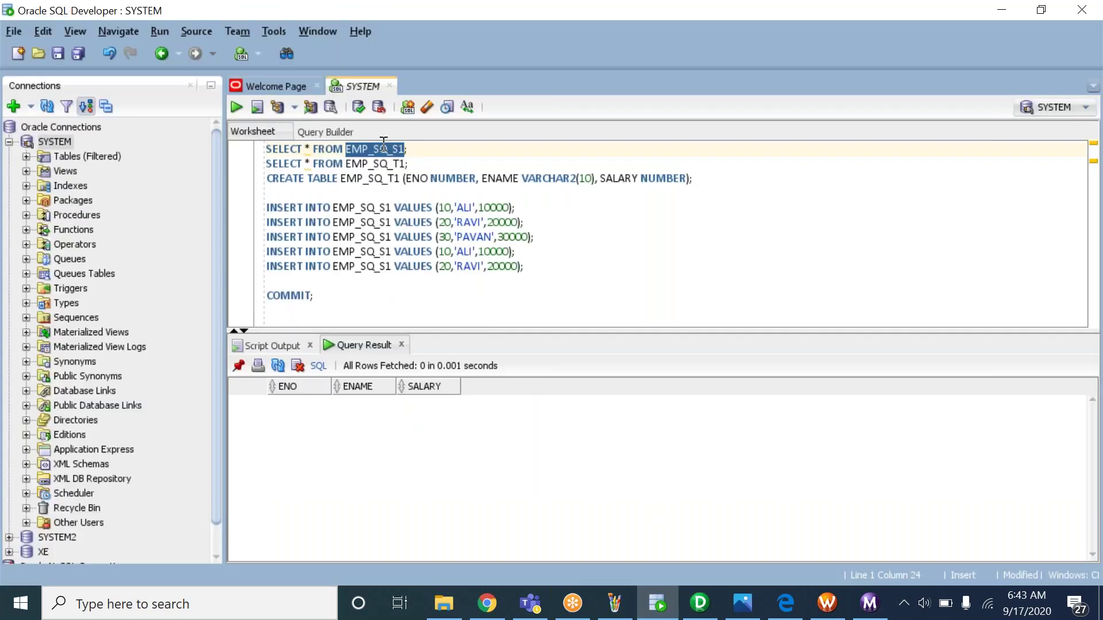
pyautogui.hotkey('ctrl', 'c')
pyautogui.hotkey('alt', 'Tab')
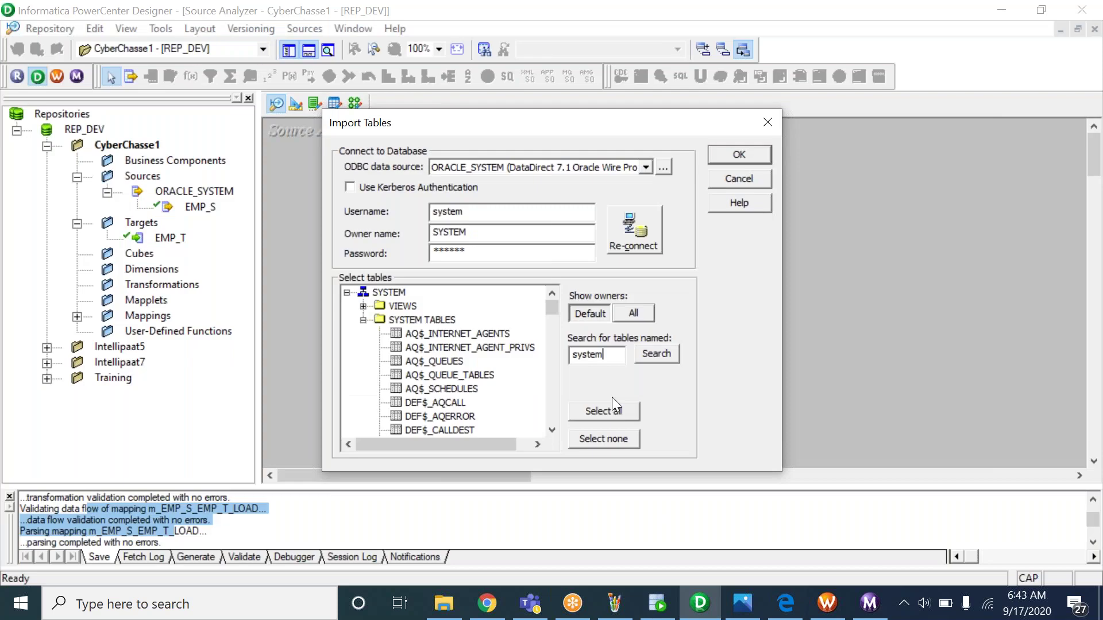
pyautogui.doubleClick(592, 355)
pyautogui.hotkey('ctrl', 'v')
pyautogui.click(632, 230)
pyautogui.click(347, 292)
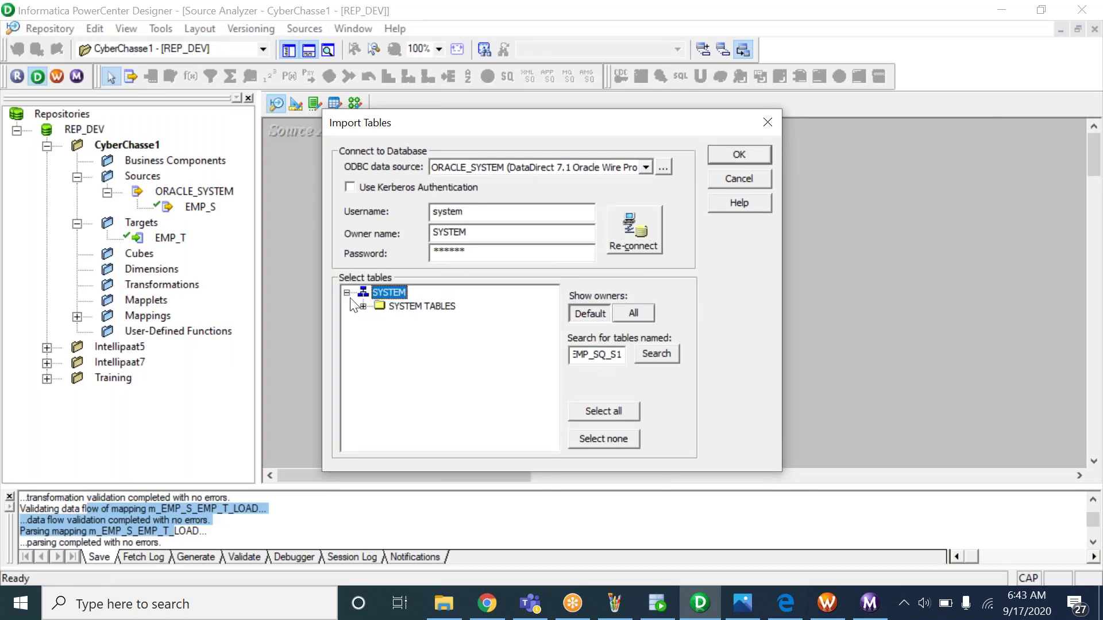
pyautogui.click(363, 306)
pyautogui.click(430, 320)
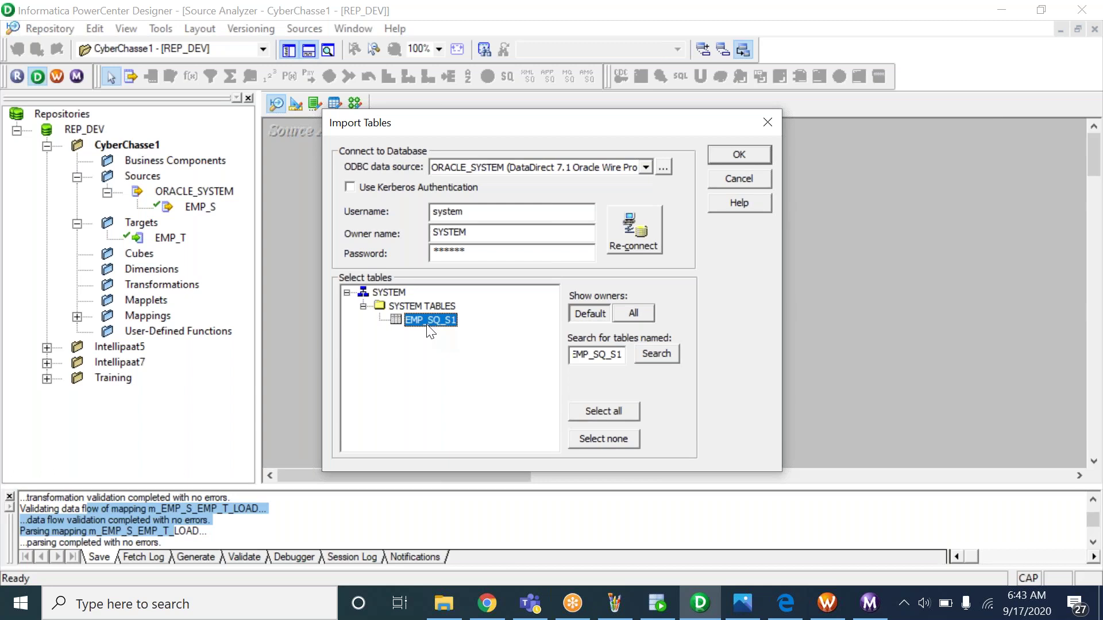
pyautogui.click(737, 154)
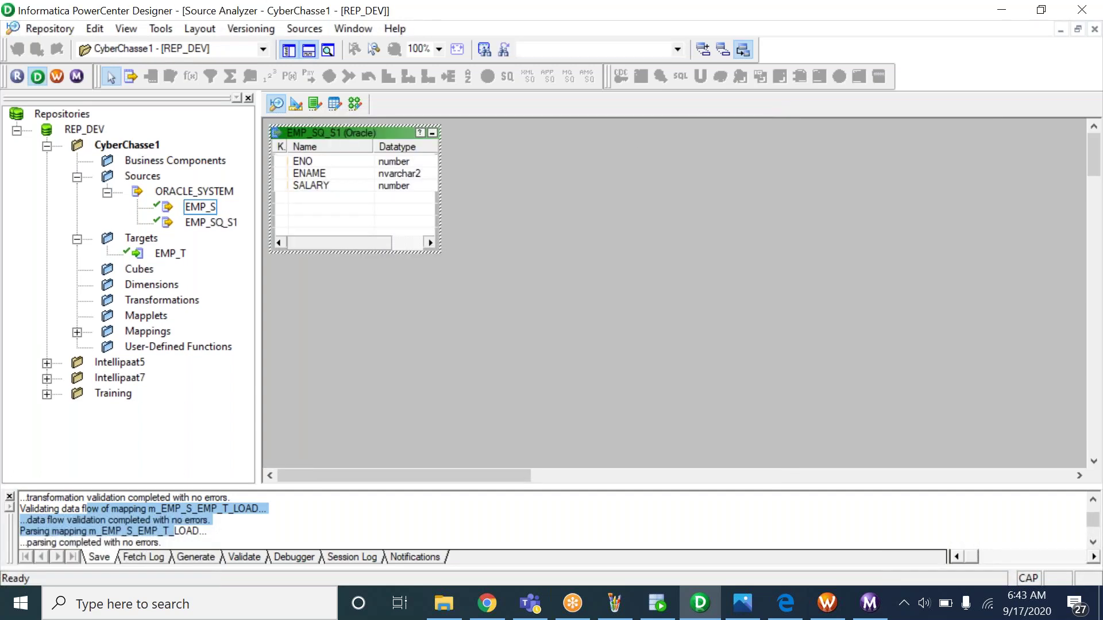
# Move EMP_SQ_S1 lower and right in the workspace, then bring up the 5_INFO.bmp notes in Photos
pyautogui.moveTo(344, 131); pyautogui.dragTo(412, 214)
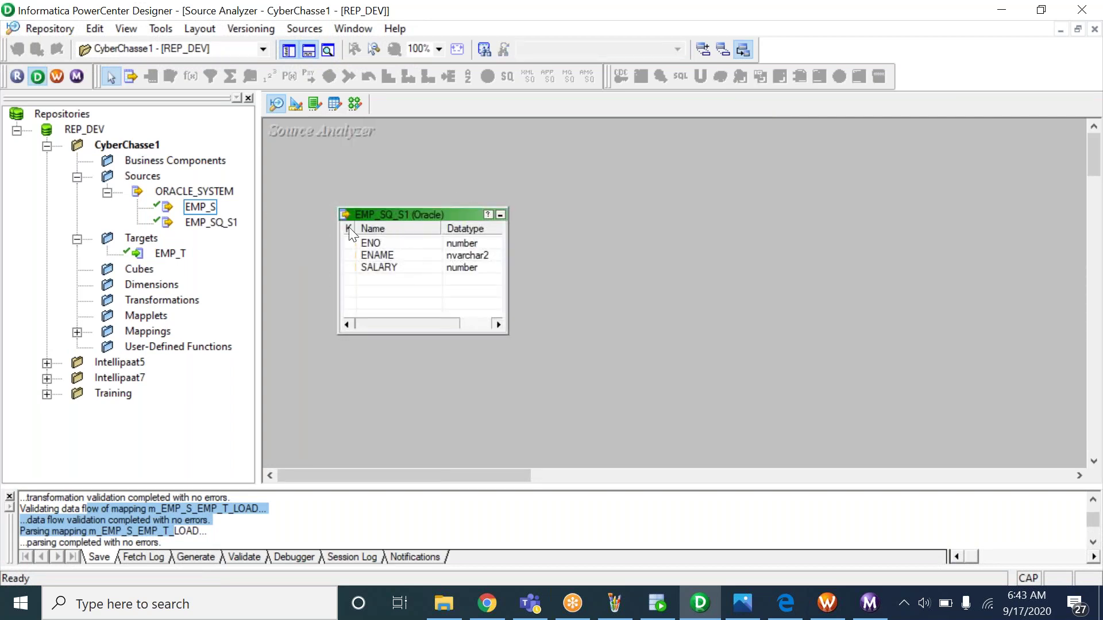
pyautogui.click(212, 224)
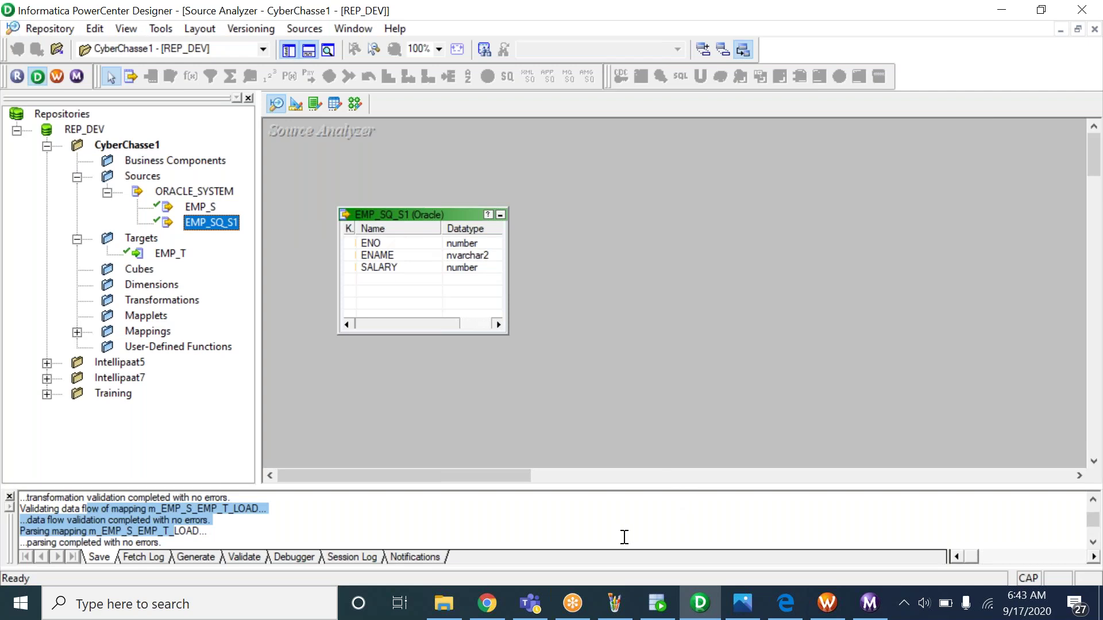
pyautogui.click(743, 604)
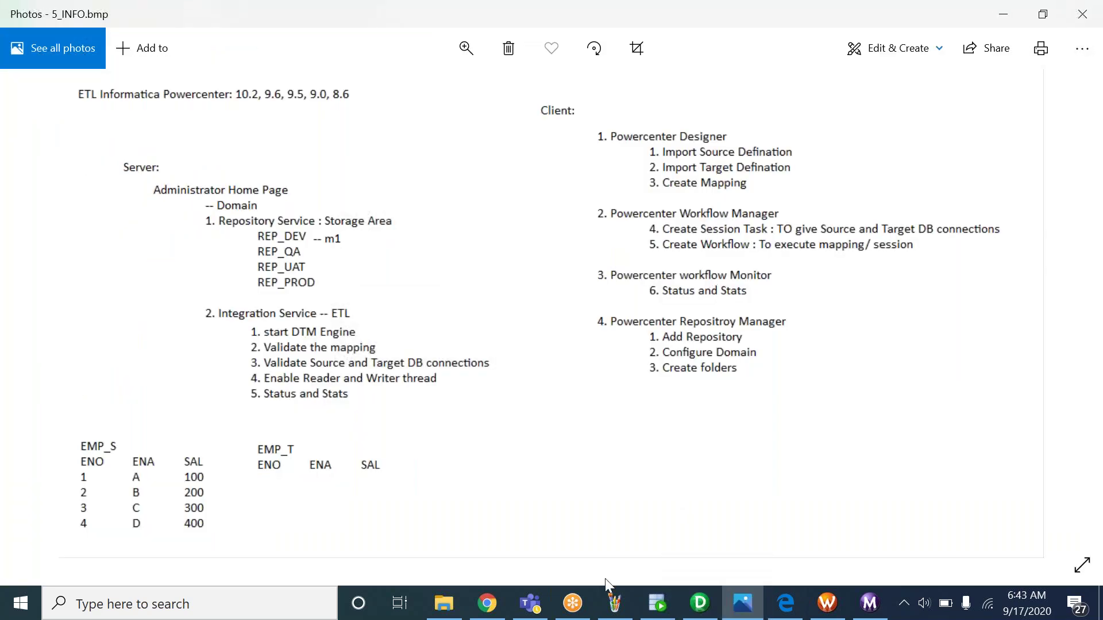
# Select EMP_SQ_T1 in the SQL Developer worksheet, then go back to Designer's Target Designer
pyautogui.click(676, 608)
pyautogui.doubleClick(382, 166)
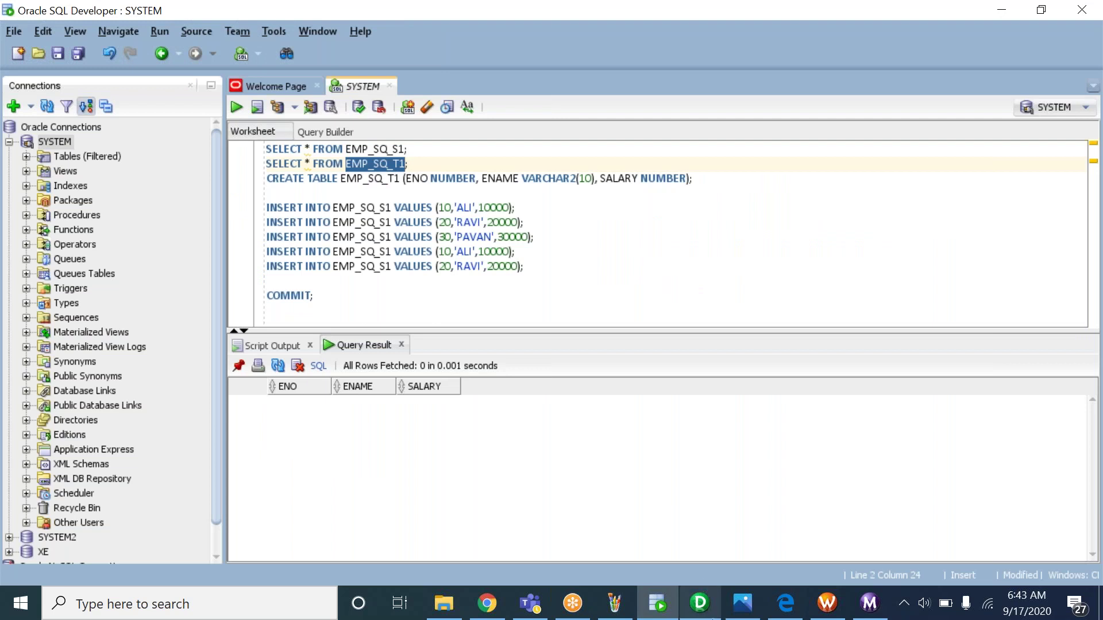
pyautogui.click(711, 614)
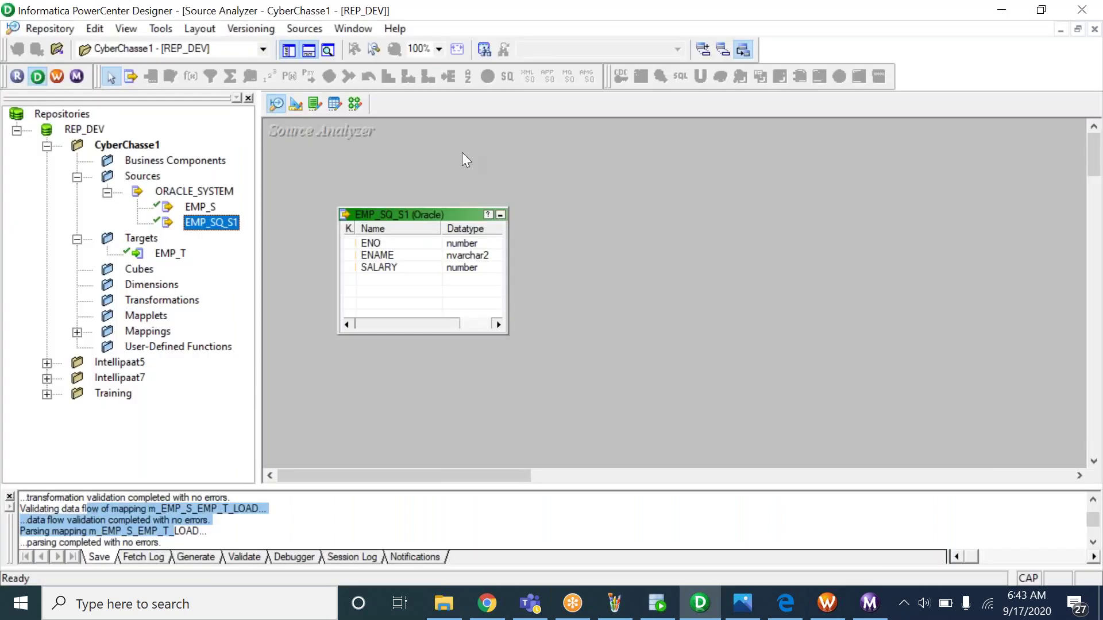
pyautogui.click(295, 104)
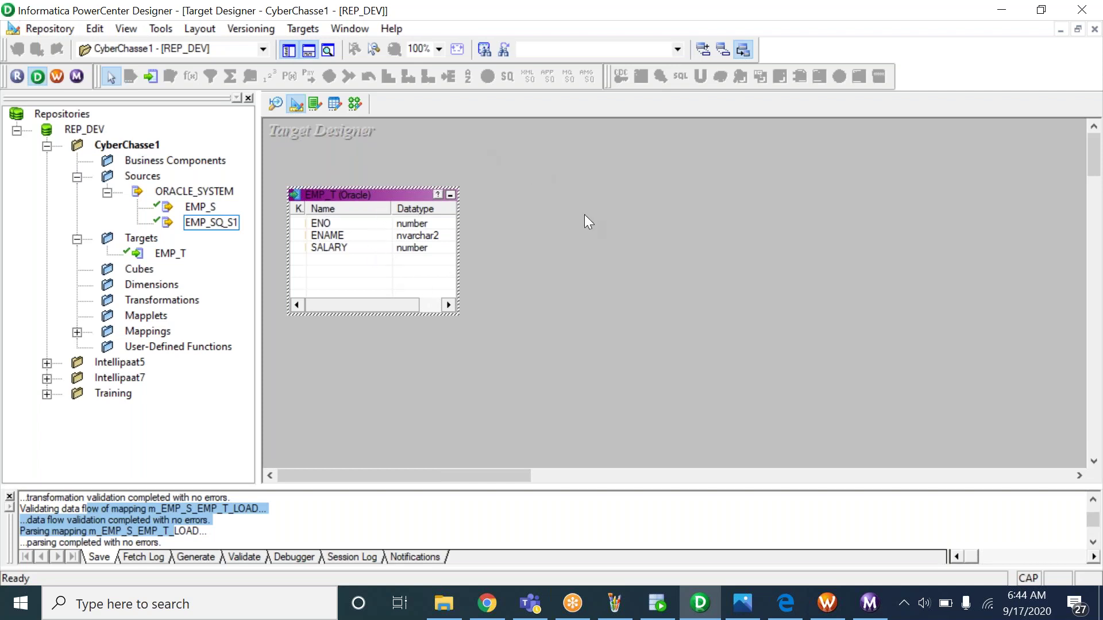
# Clear EMP_T from the Target Designer, then start a database import searching for EMP_SQ_T1 with the password filled in
pyautogui.rightClick(543, 192)
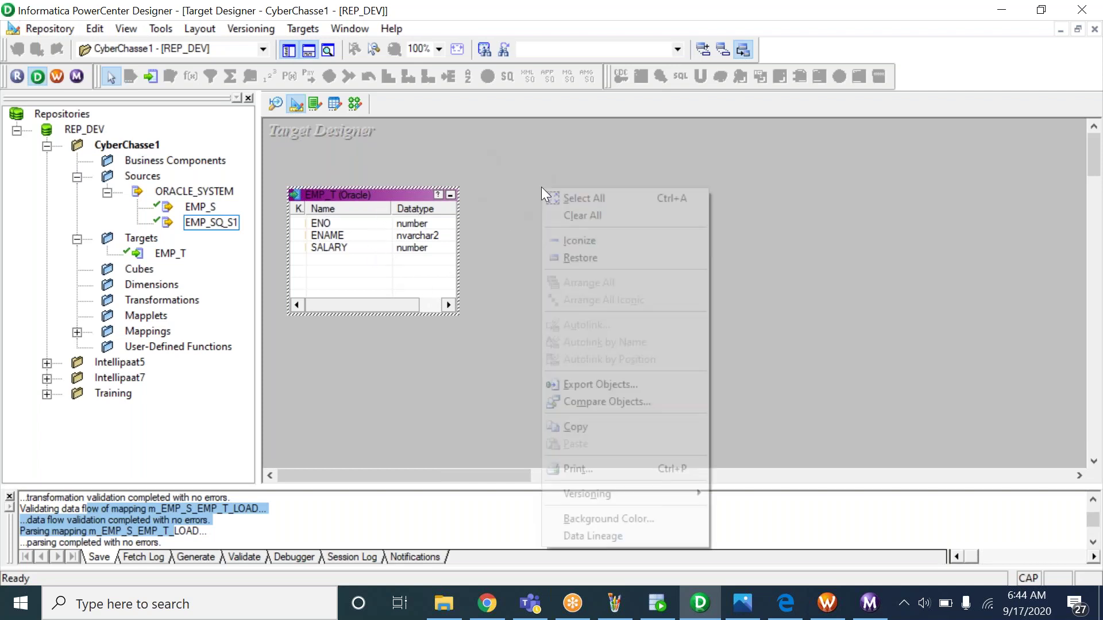
pyautogui.click(606, 216)
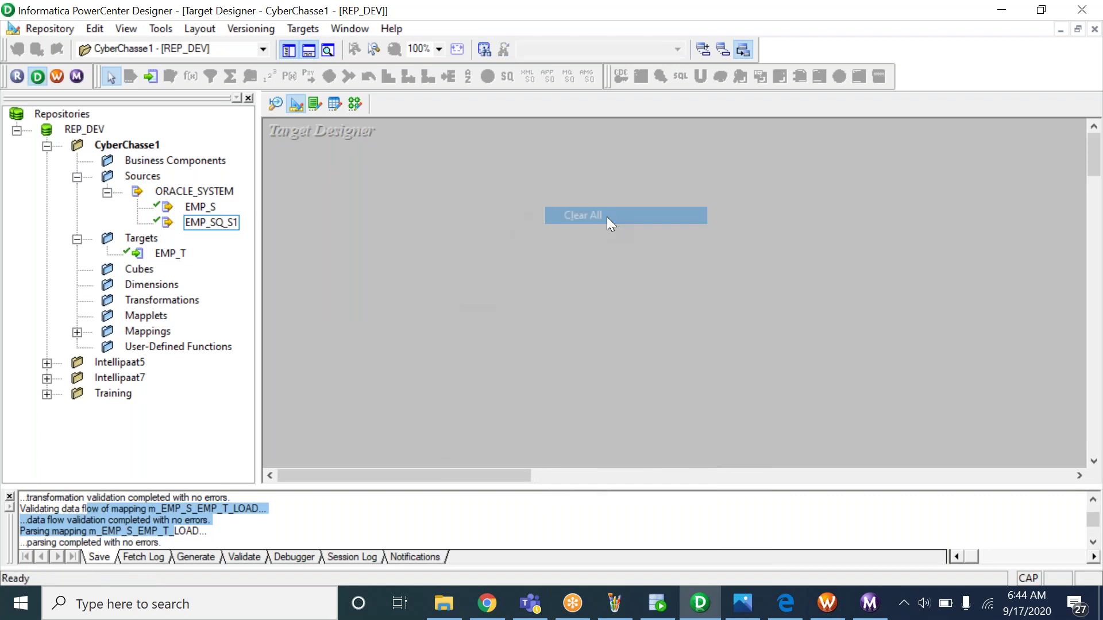
pyautogui.click(303, 30)
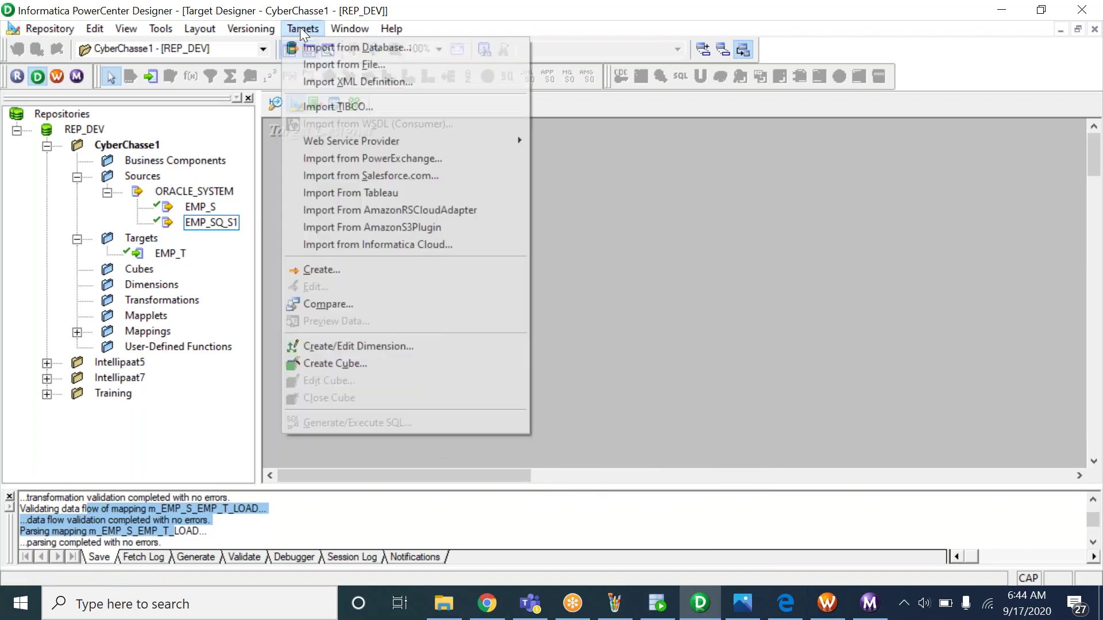
pyautogui.click(334, 46)
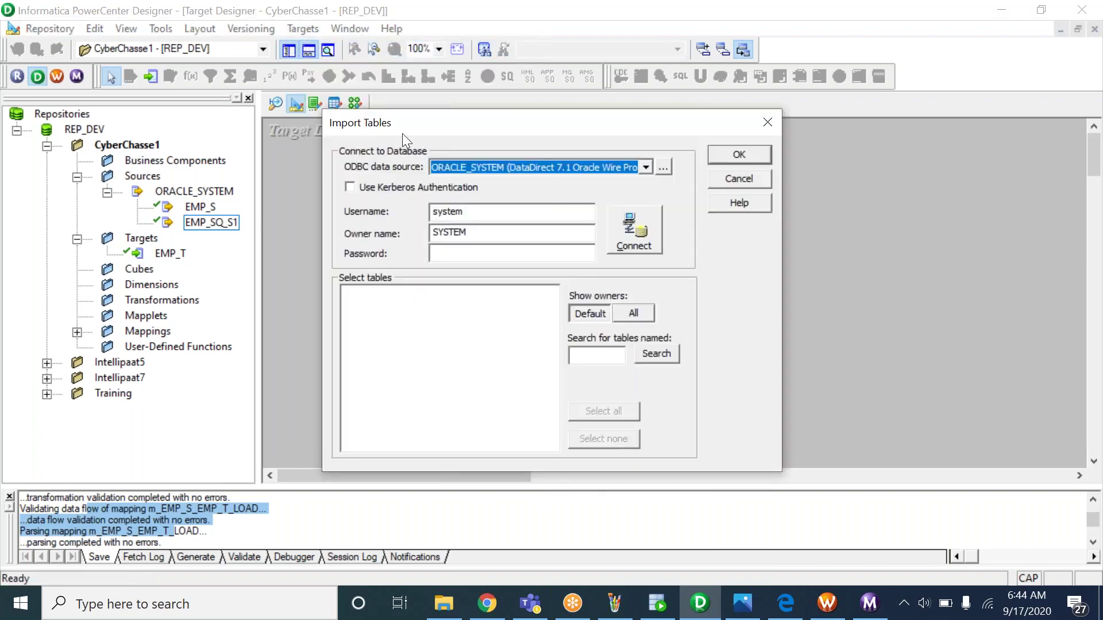
pyautogui.click(592, 355)
pyautogui.write('EMP_SQ_T1')
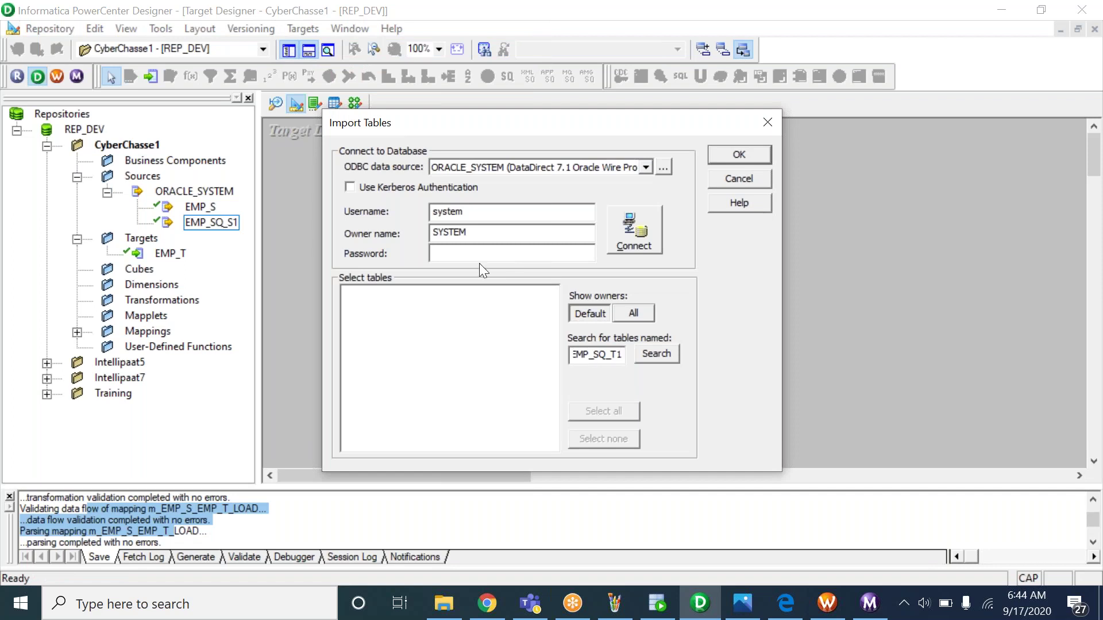
pyautogui.moveTo(467, 212); pyautogui.dragTo(391, 205)
pyautogui.hotkey('ctrl', 'c')
pyautogui.press('Tab')
pyautogui.press('Tab')
pyautogui.hotkey('ctrl', 'v')
# Connect, select EMP_SQ_T1 under SYSTEM TABLES and import it as a target
pyautogui.click(622, 240)
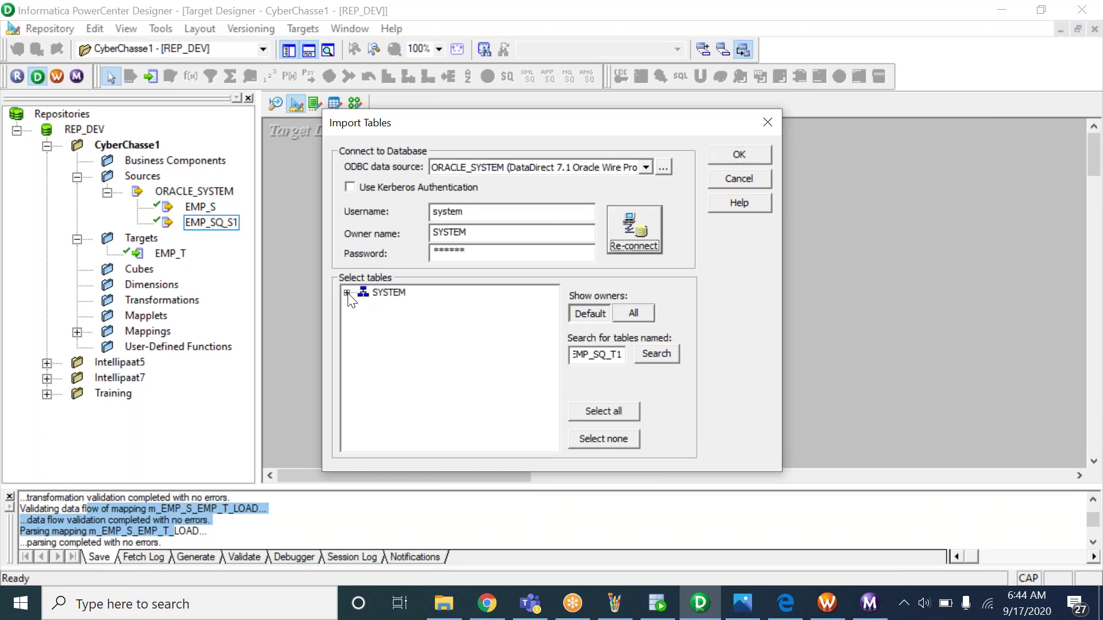
pyautogui.click(347, 293)
pyautogui.click(364, 307)
pyautogui.click(428, 322)
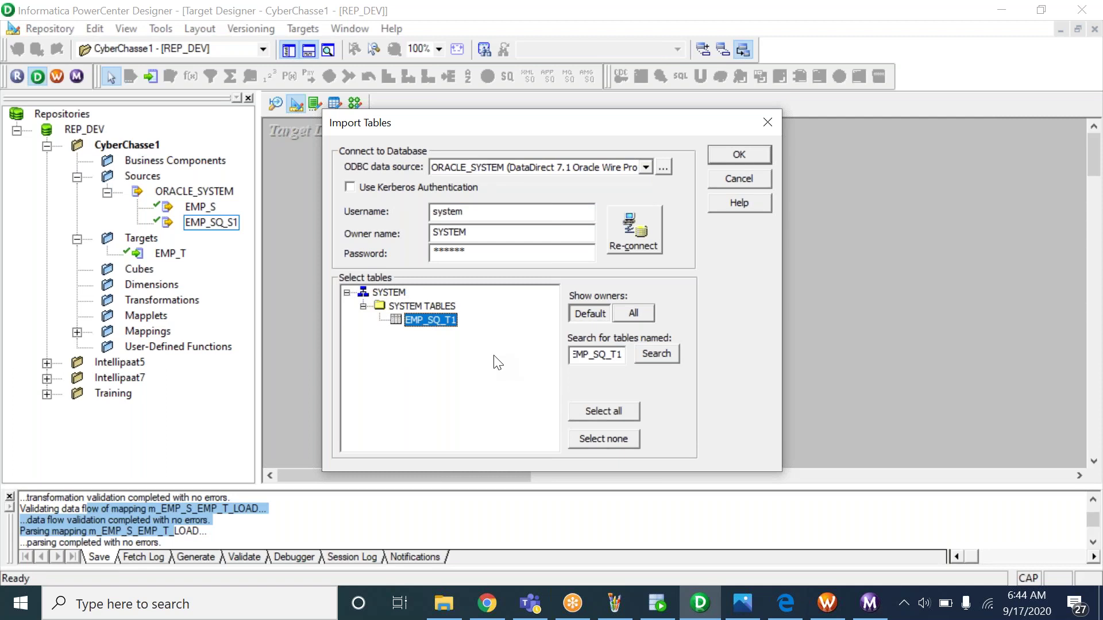
pyautogui.click(726, 158)
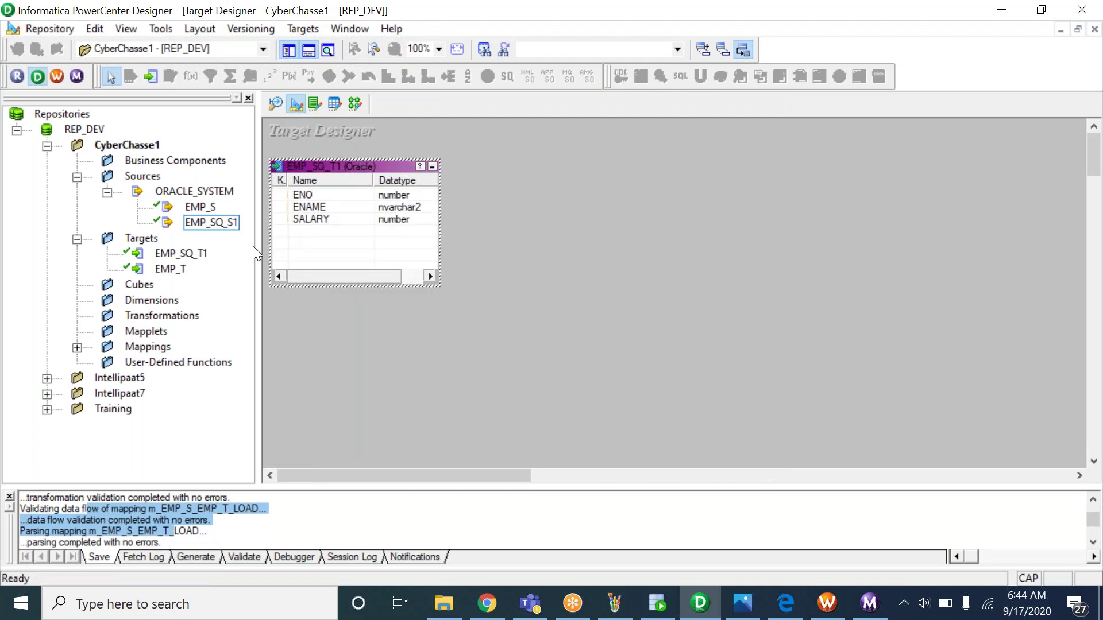
# In the Mapping Designer, create a new mapping named m_EMP_S1_T1_DISTINCT_LOAD
pyautogui.click(355, 104)
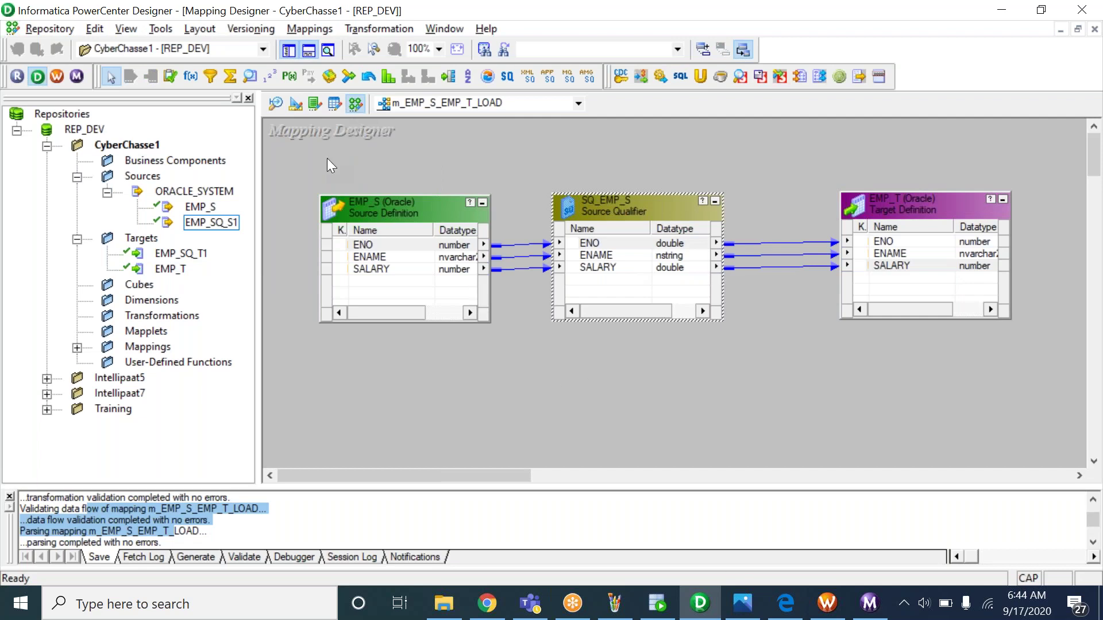
pyautogui.rightClick(414, 138)
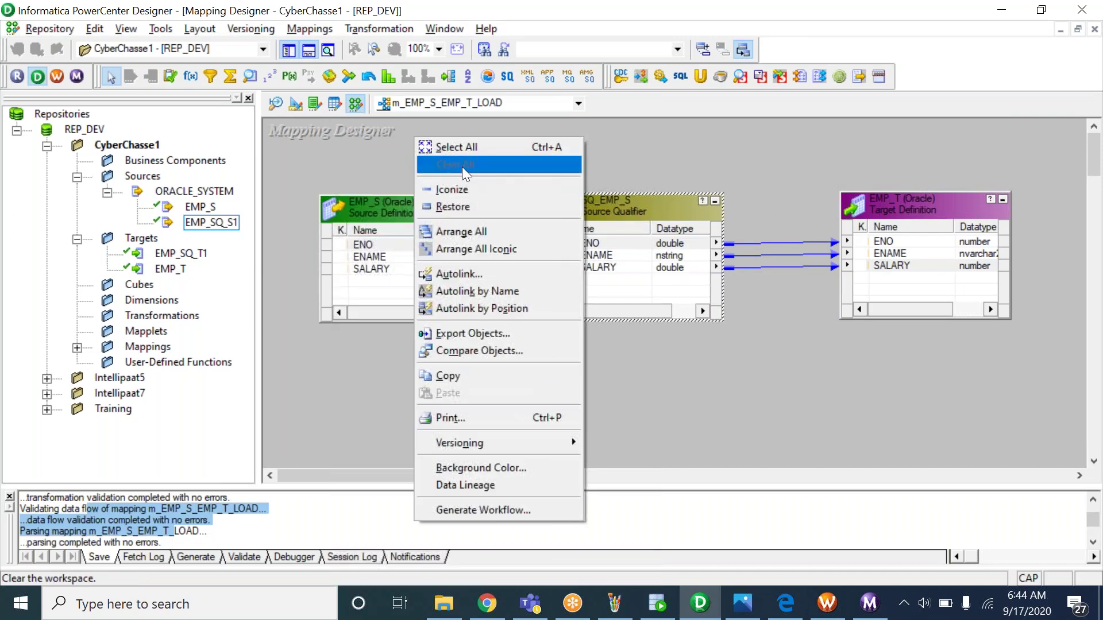
pyautogui.click(628, 163)
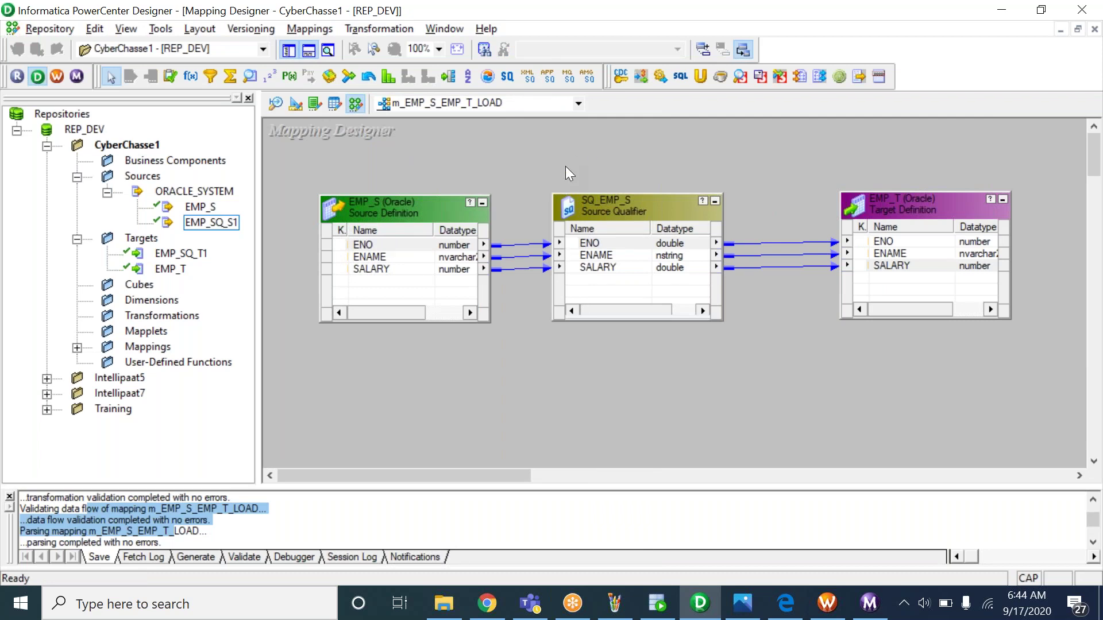
pyautogui.click(308, 29)
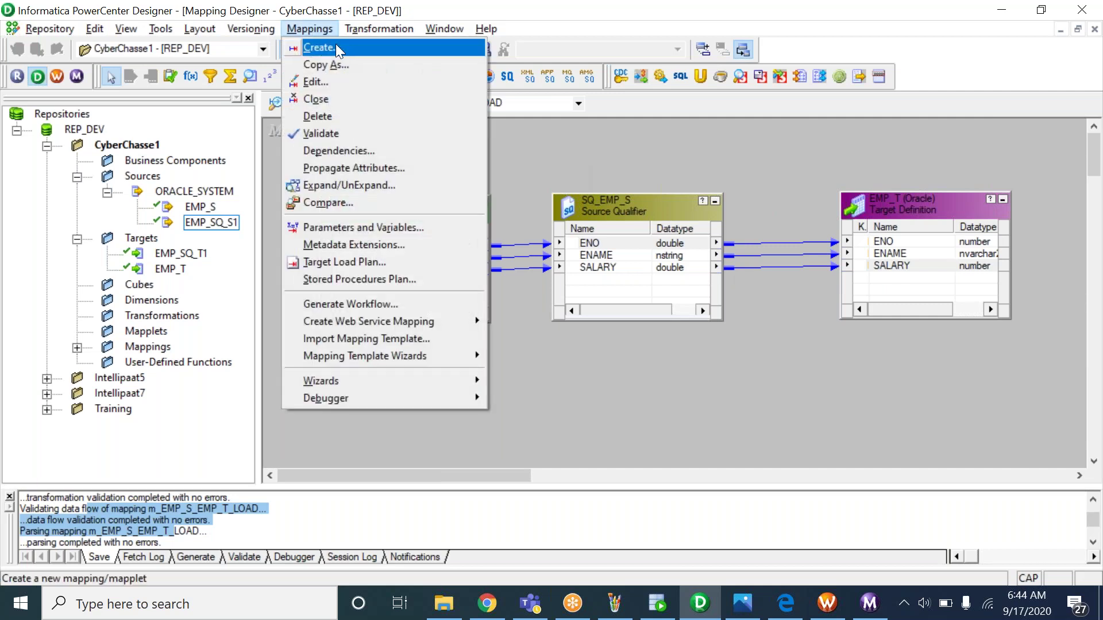
pyautogui.click(347, 44)
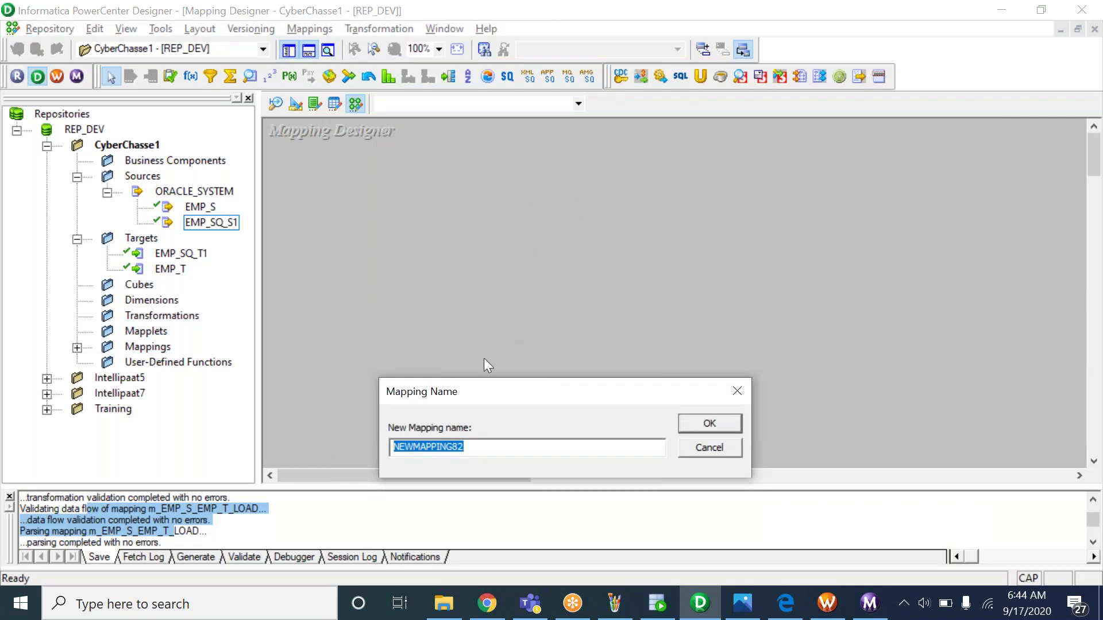
pyautogui.moveTo(480, 393); pyautogui.dragTo(472, 220)
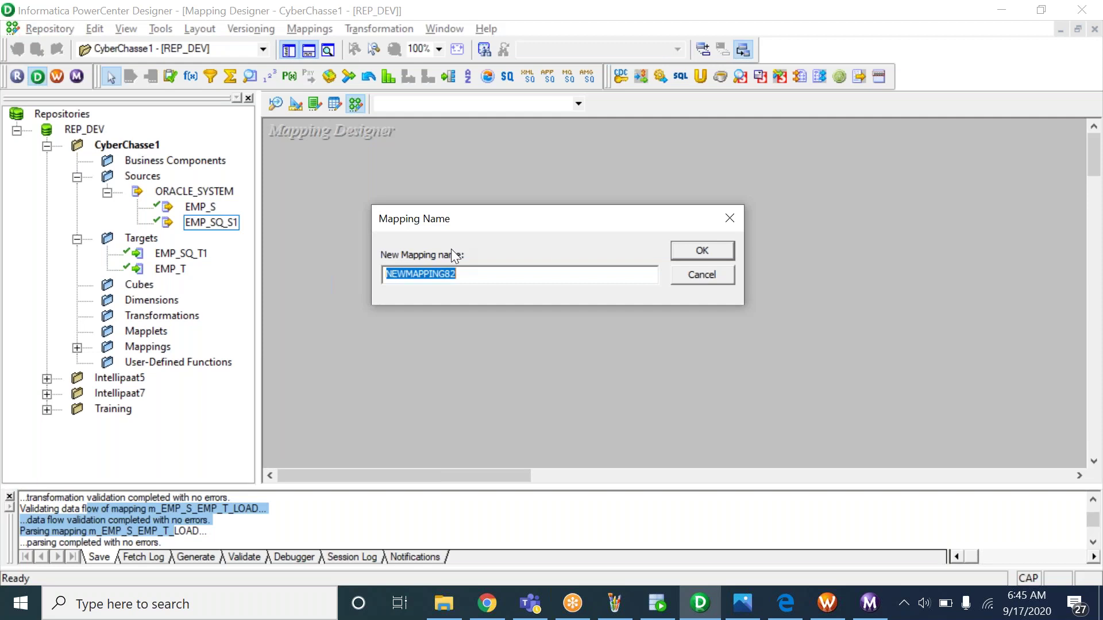
pyautogui.write('m_')
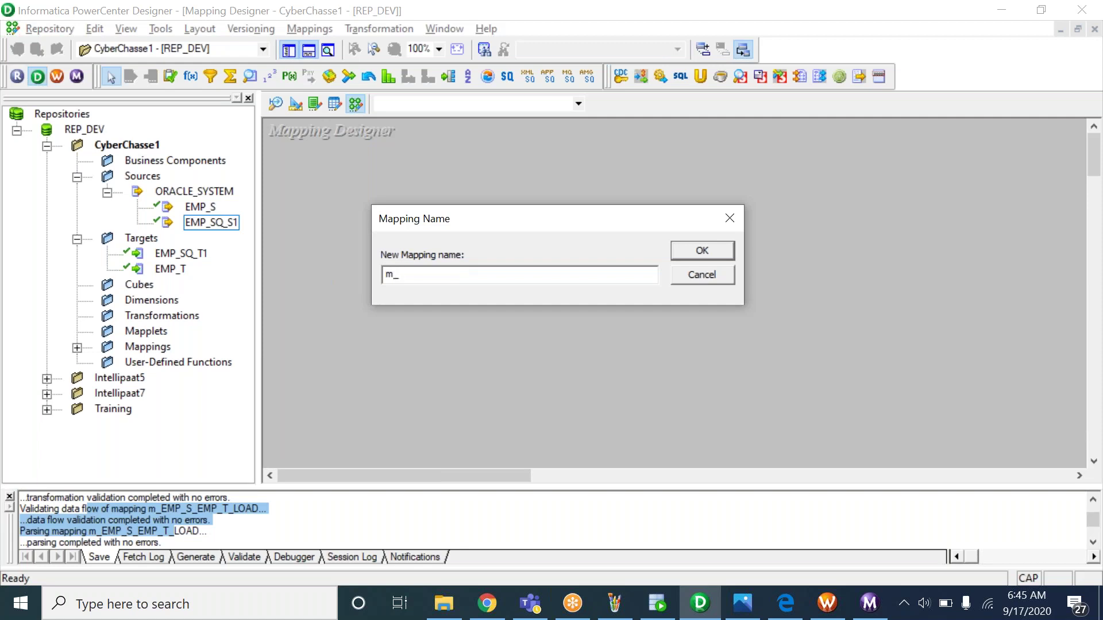
pyautogui.write('EMP_')
pyautogui.write('S_')
pyautogui.write('1_')
pyautogui.write('T1_')
pyautogui.write('DISTINCT_')
pyautogui.write('LOAD')
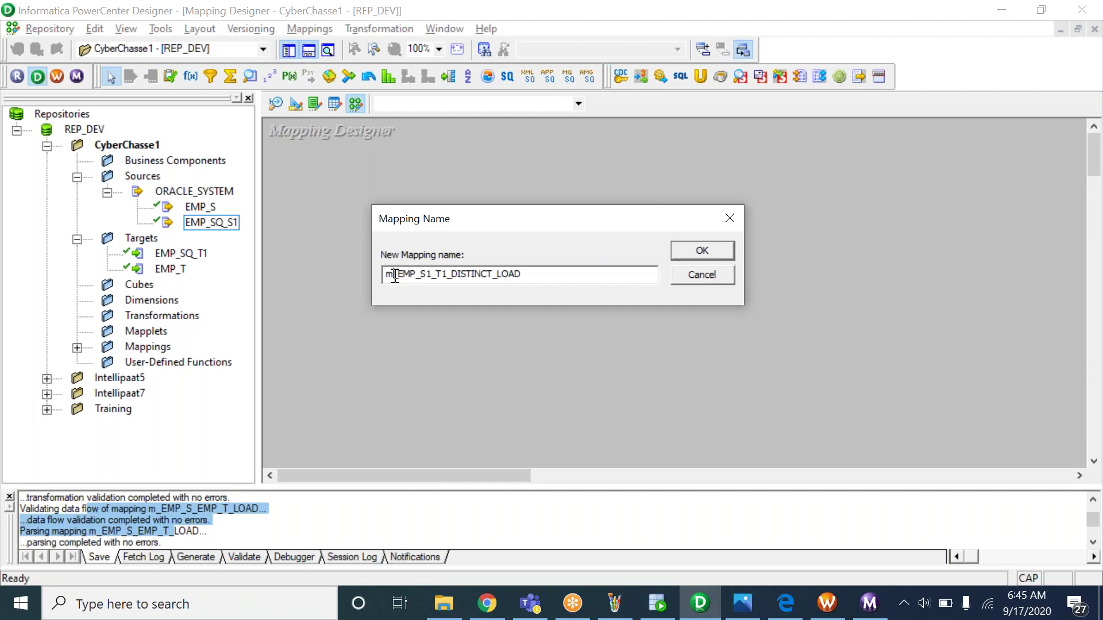
pyautogui.moveTo(393, 275); pyautogui.dragTo(534, 269)
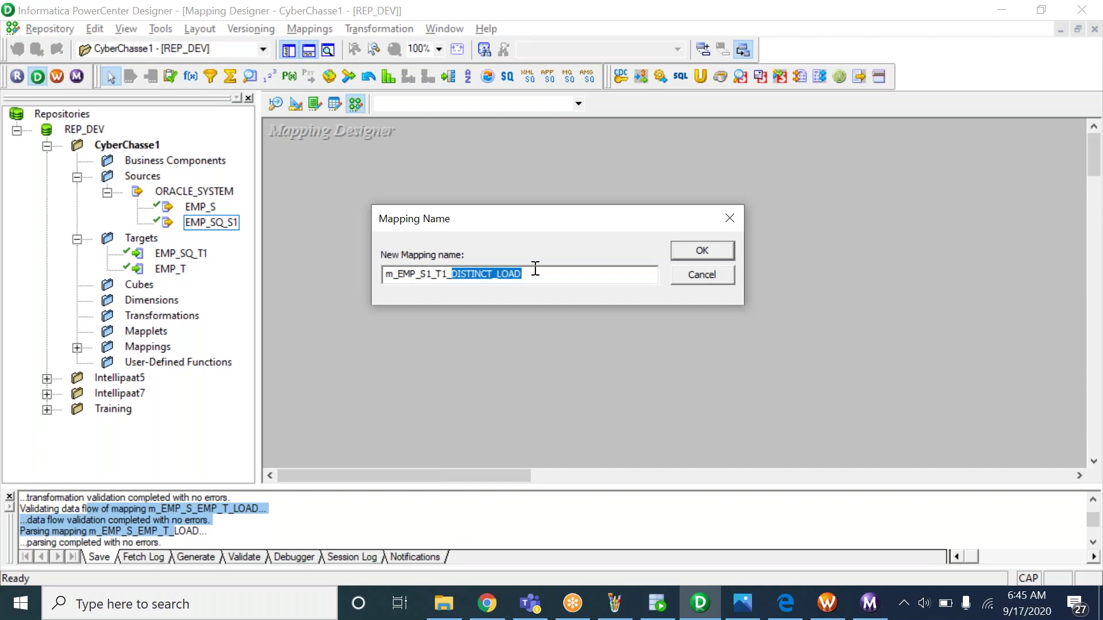
pyautogui.moveTo(534, 271); pyautogui.dragTo(346, 275)
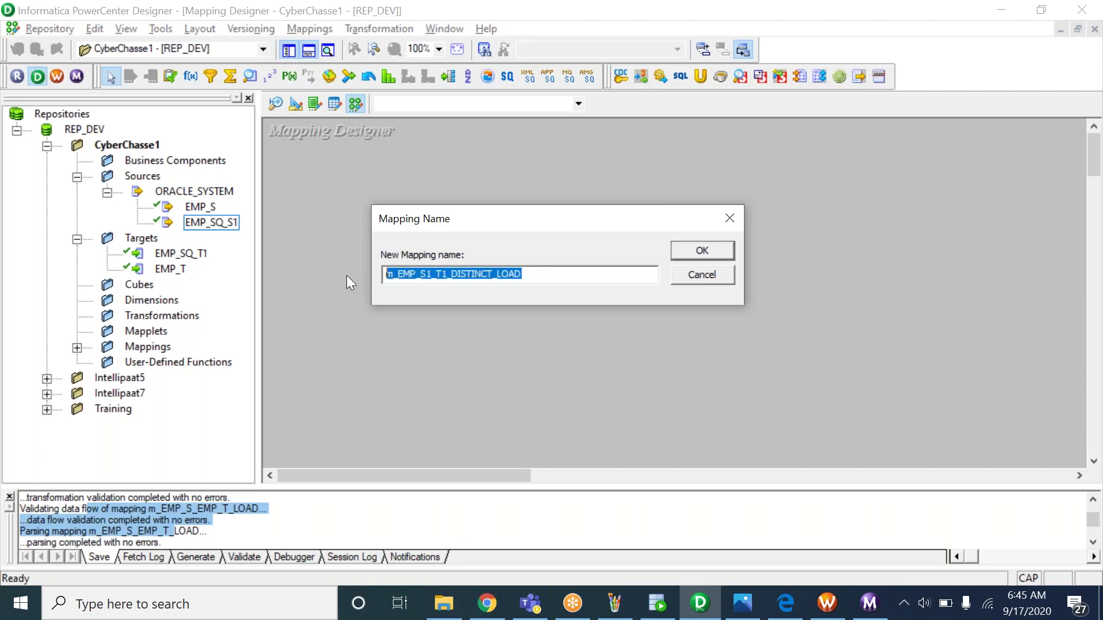
pyautogui.click(711, 250)
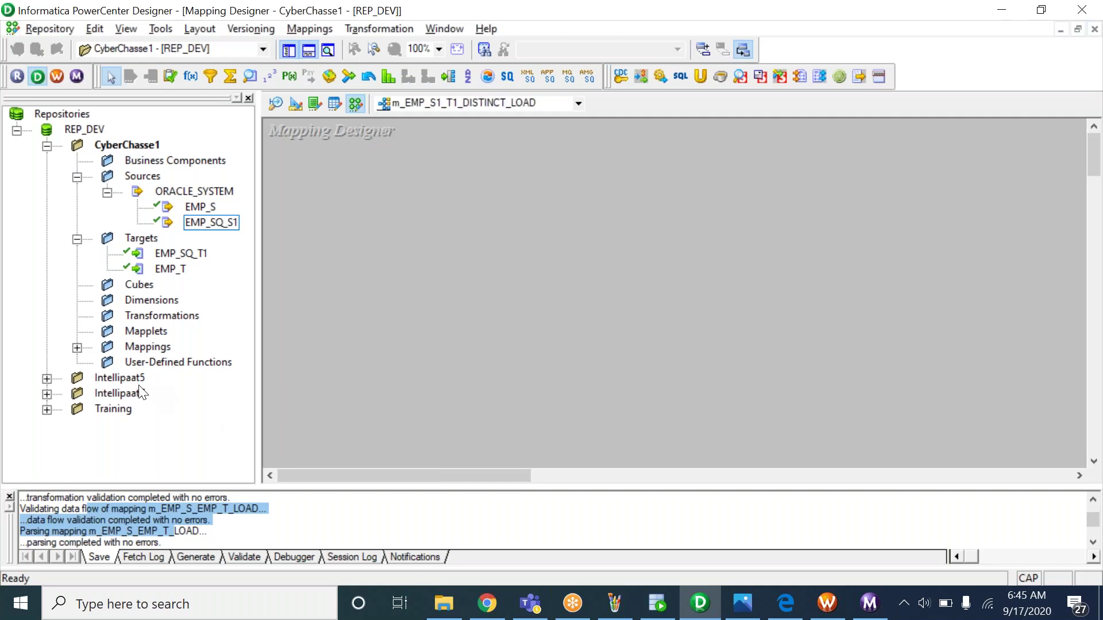
# Add the EMP_SQ_S1 source to the new mapping and place its Source Qualifier beside it
pyautogui.click(135, 349)
pyautogui.click(77, 348)
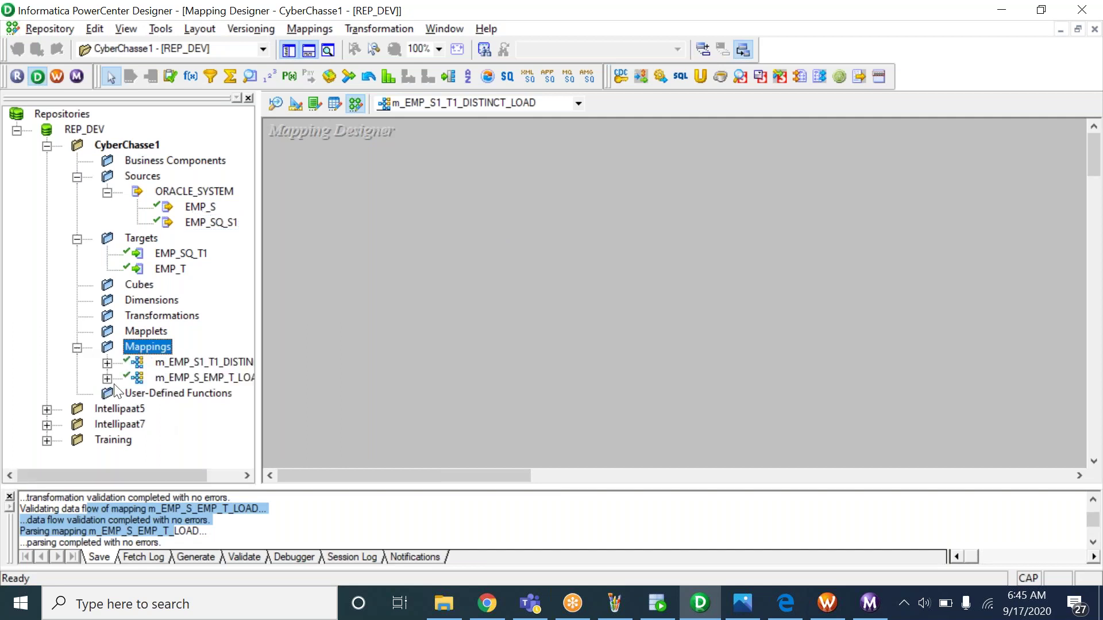
pyautogui.moveTo(119, 480); pyautogui.dragTo(155, 481)
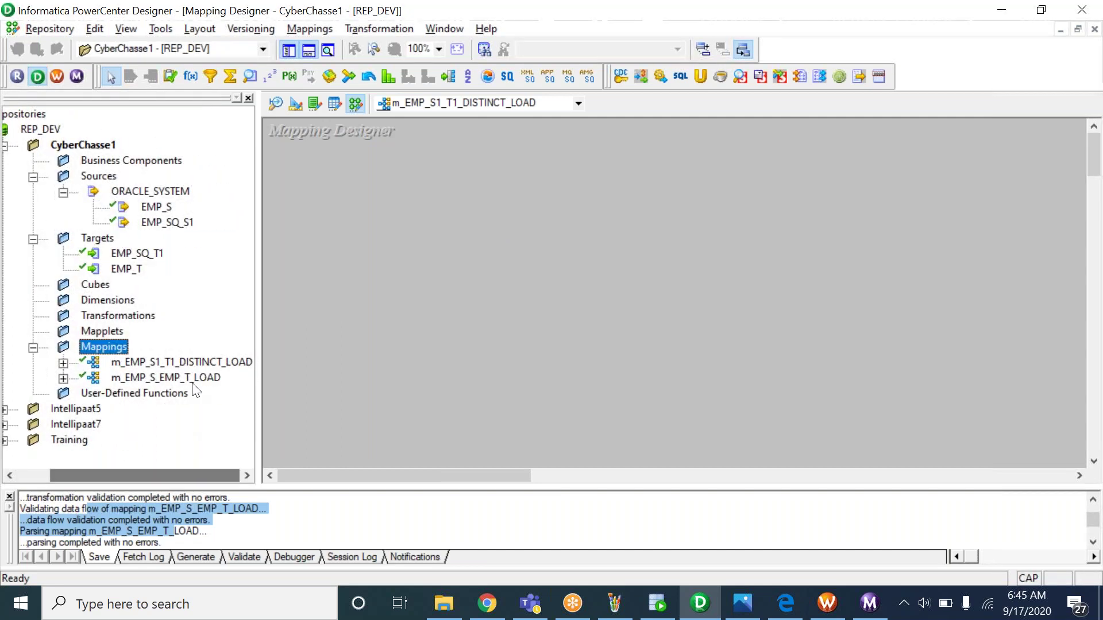
pyautogui.click(172, 362)
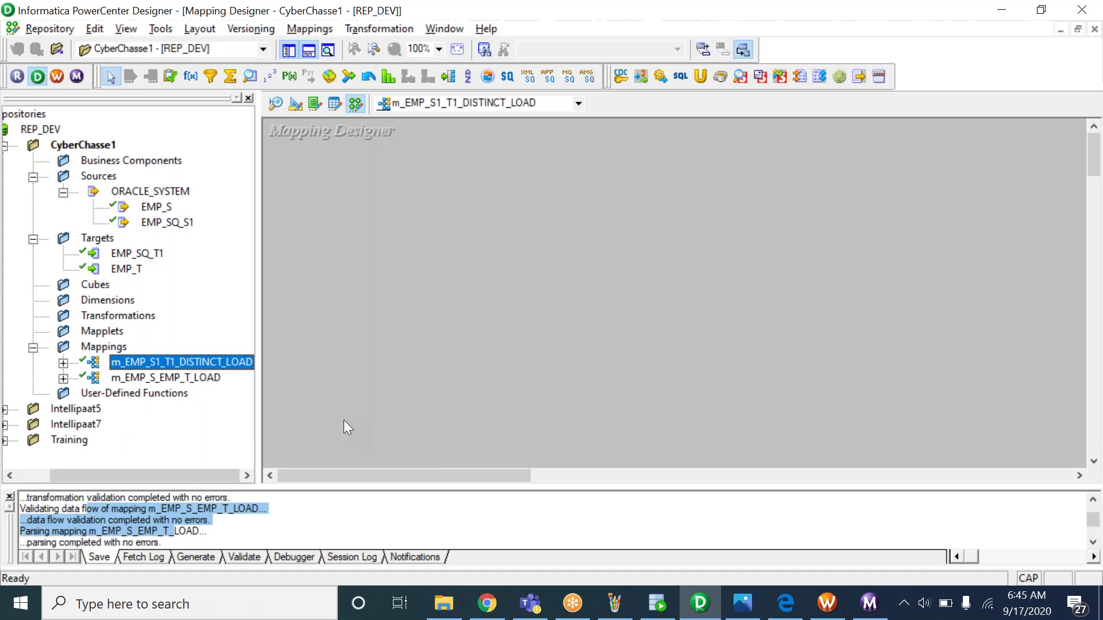
pyautogui.click(305, 302)
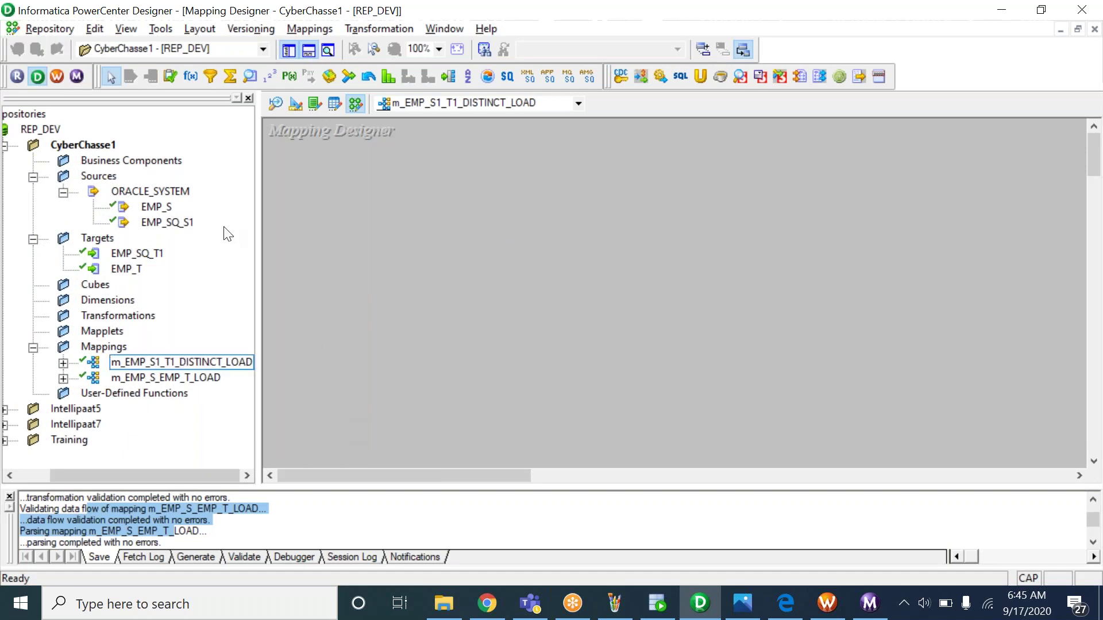
pyautogui.click(184, 223)
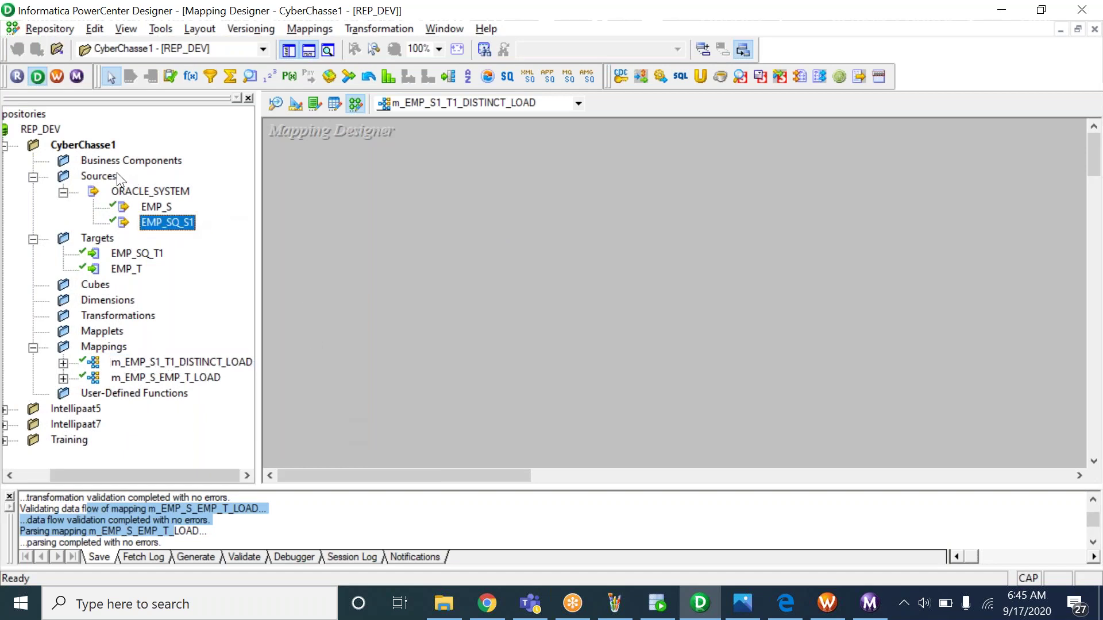
pyautogui.moveTo(185, 221); pyautogui.dragTo(333, 215)
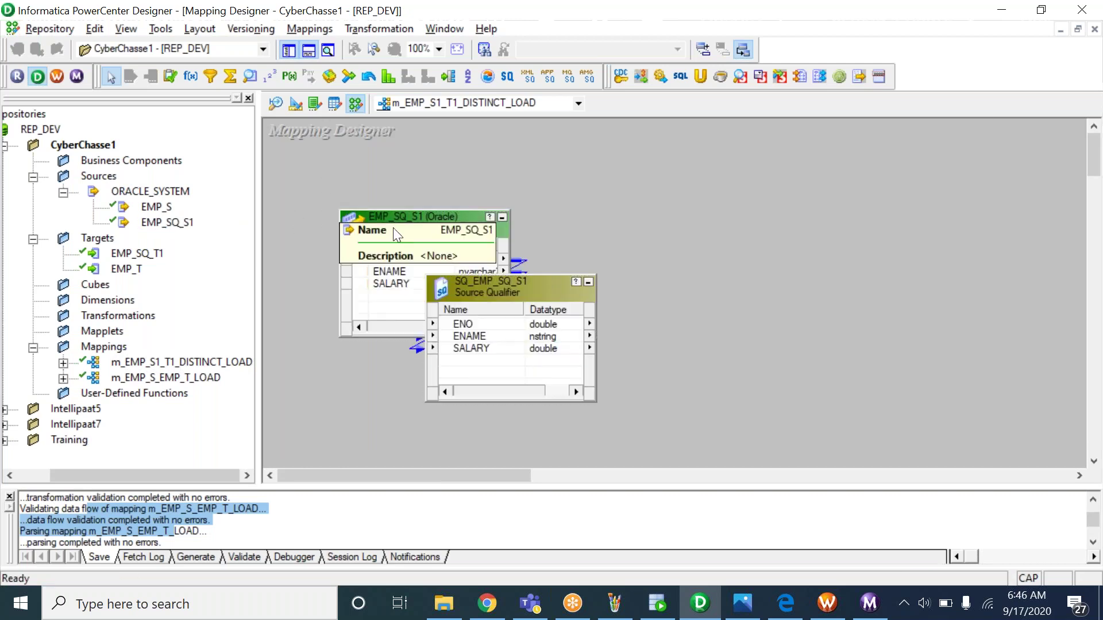
pyautogui.moveTo(501, 281); pyautogui.dragTo(639, 210)
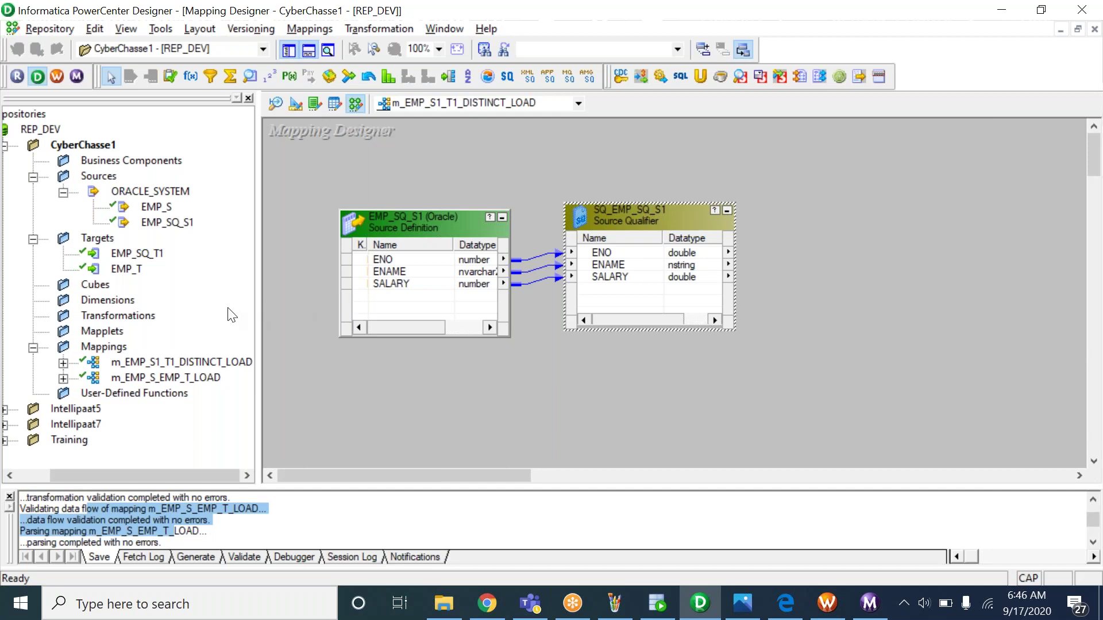
# Save the mapping and open m_EMP_S_EMP_T_LOAD in the workspace
pyautogui.hotkey('ctrl', 's')
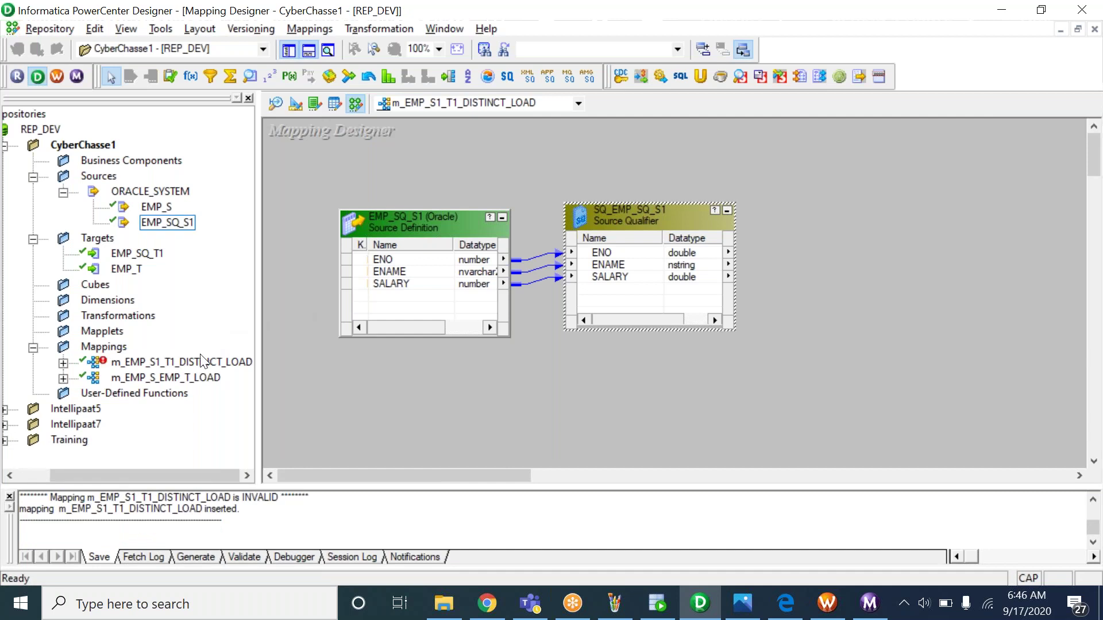
pyautogui.click(181, 377)
pyautogui.moveTo(180, 377); pyautogui.dragTo(319, 388)
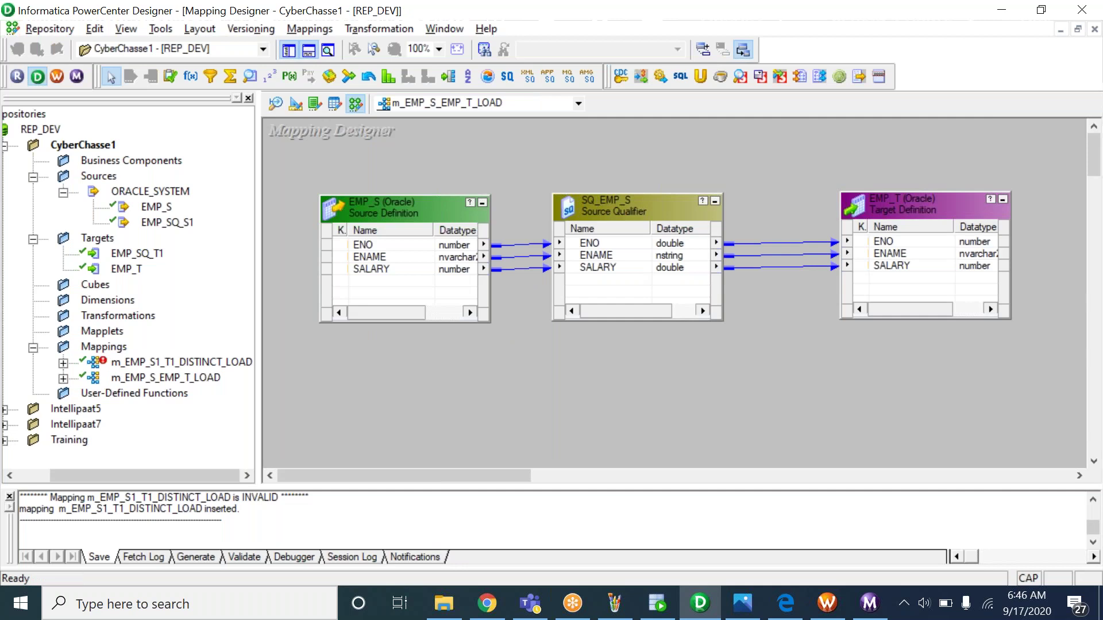
# Reopen m_EMP_S1_T1_DISTINCT_LOAD from the Navigator's Mappings folder
pyautogui.click(207, 380)
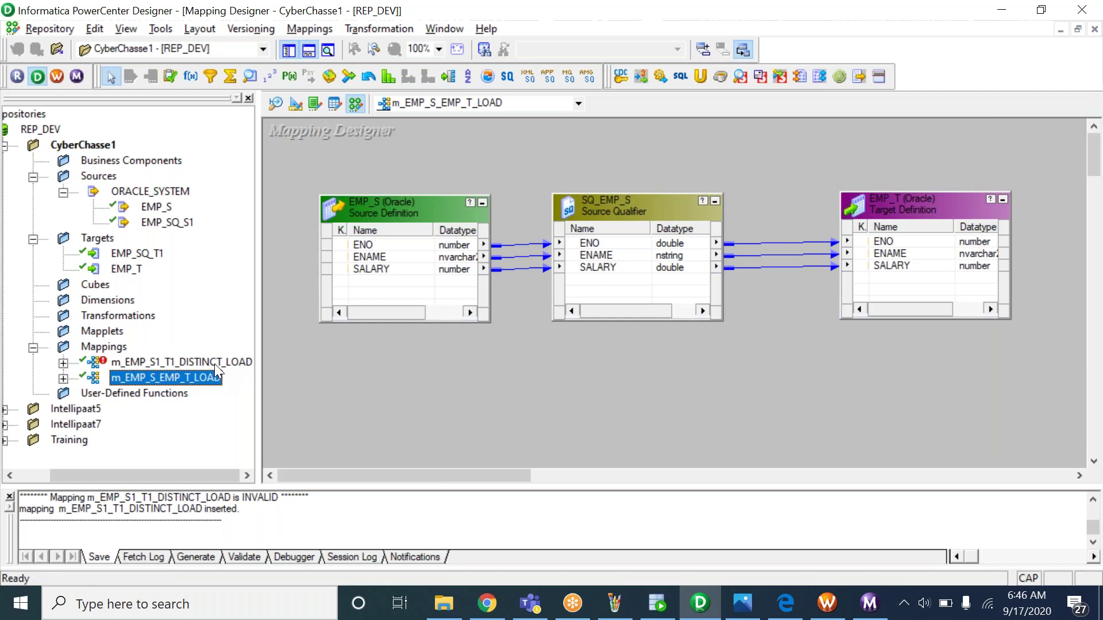
pyautogui.click(232, 364)
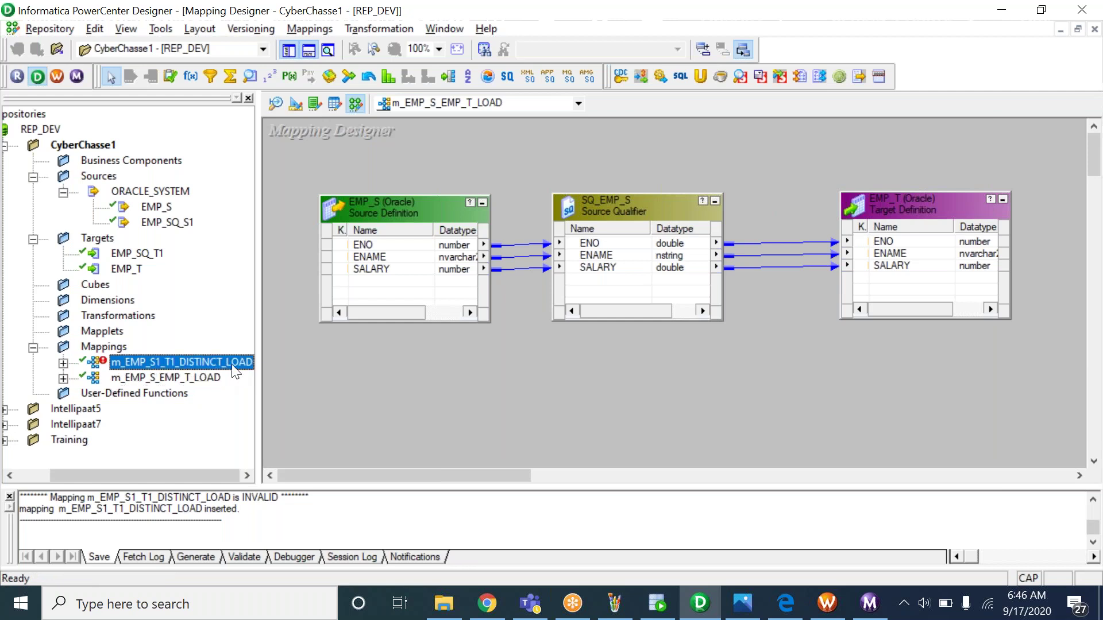
pyautogui.rightClick(236, 371)
pyautogui.click(284, 415)
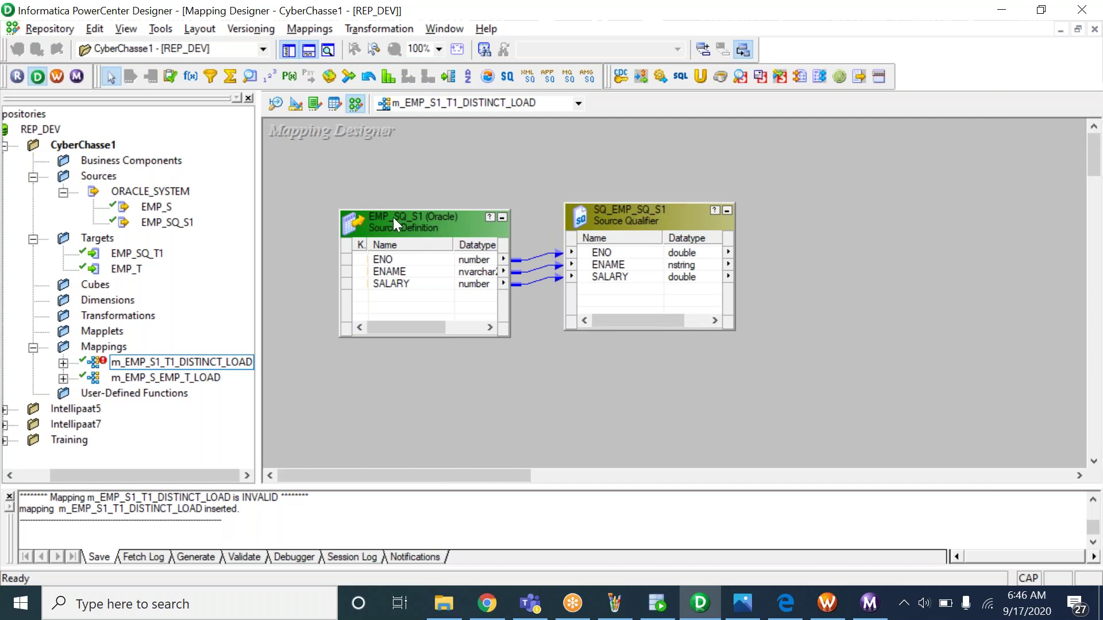
# Add the EMP_SQ_T1 target definition to the mapping
pyautogui.click(131, 268)
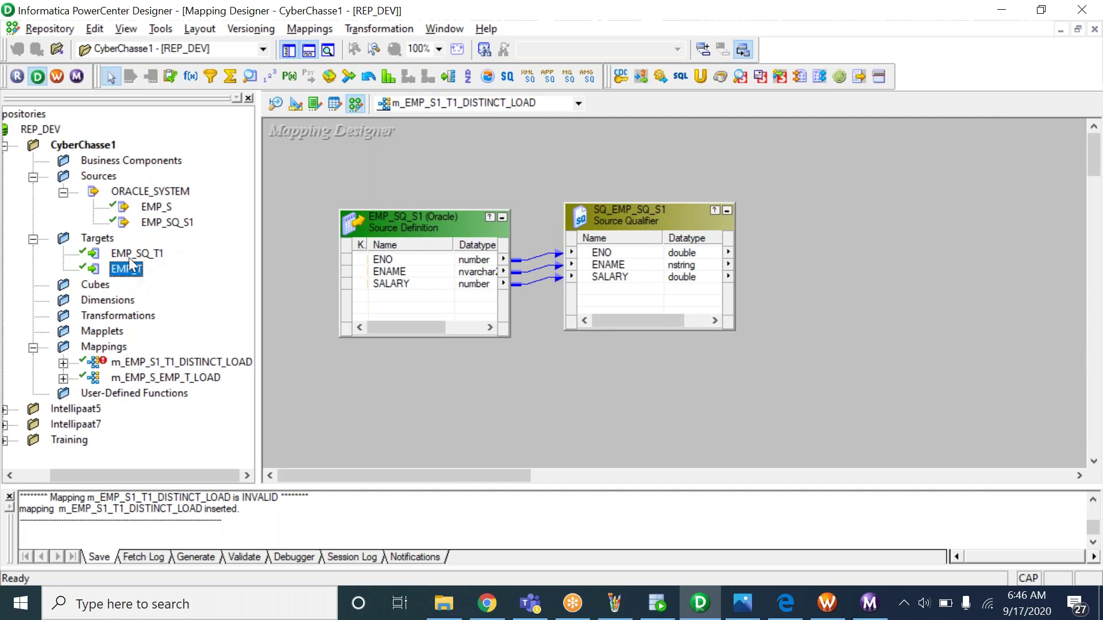
pyautogui.click(128, 256)
pyautogui.moveTo(127, 252); pyautogui.dragTo(837, 193)
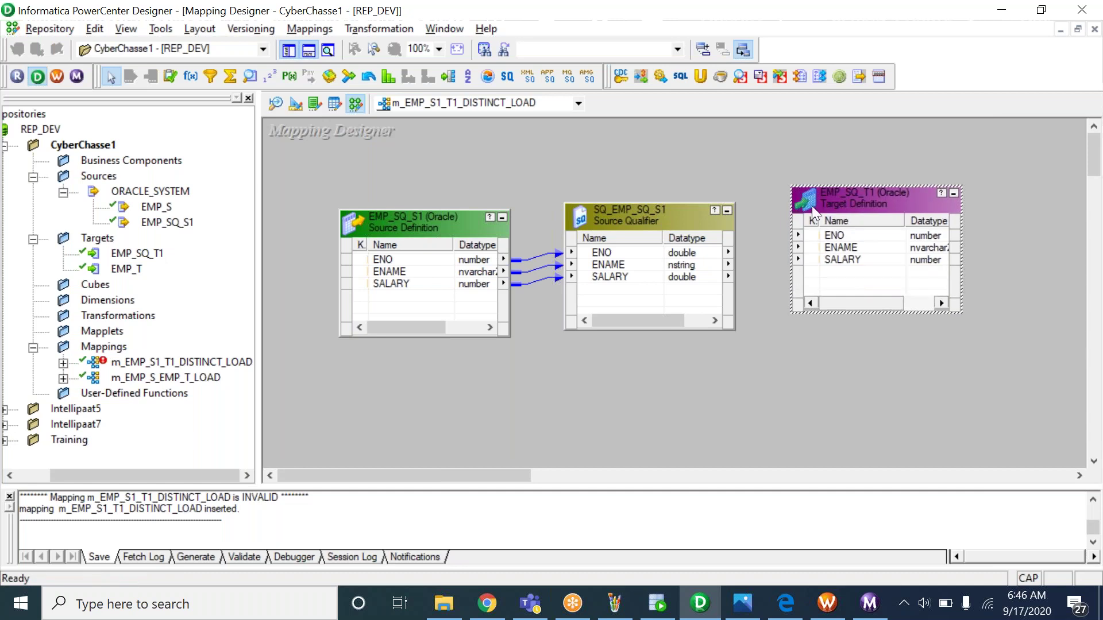
# Link the qualifier's ENO, ENAME and SALARY ports to EMP_SQ_T1 and save the mapping
pyautogui.click(640, 257)
pyautogui.rightClick(640, 257)
pyautogui.click(660, 263)
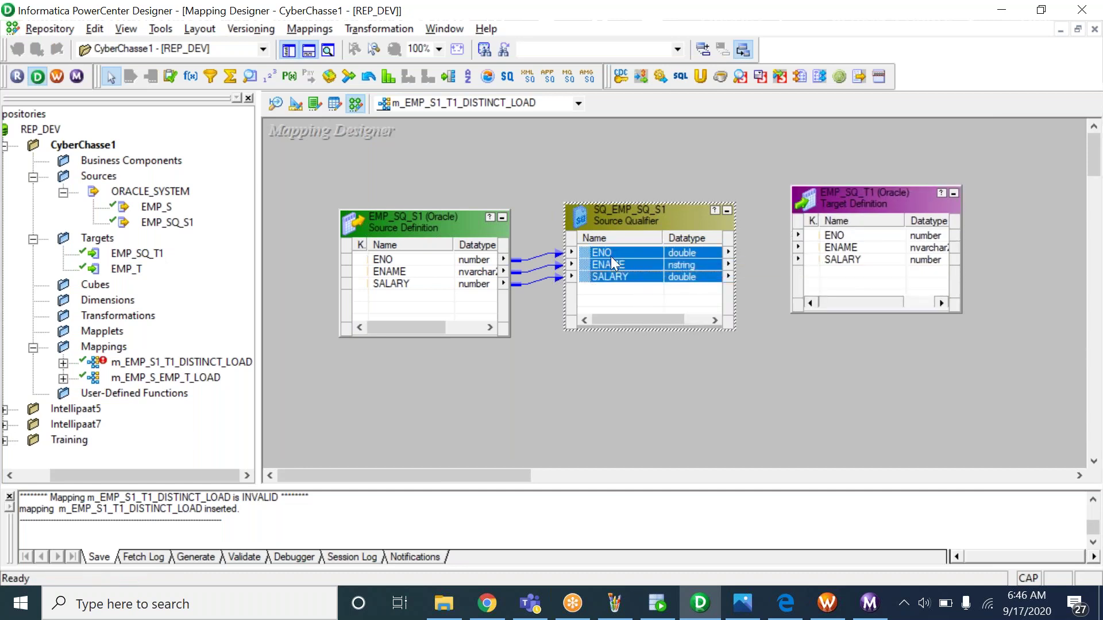
pyautogui.moveTo(596, 250); pyautogui.dragTo(843, 253)
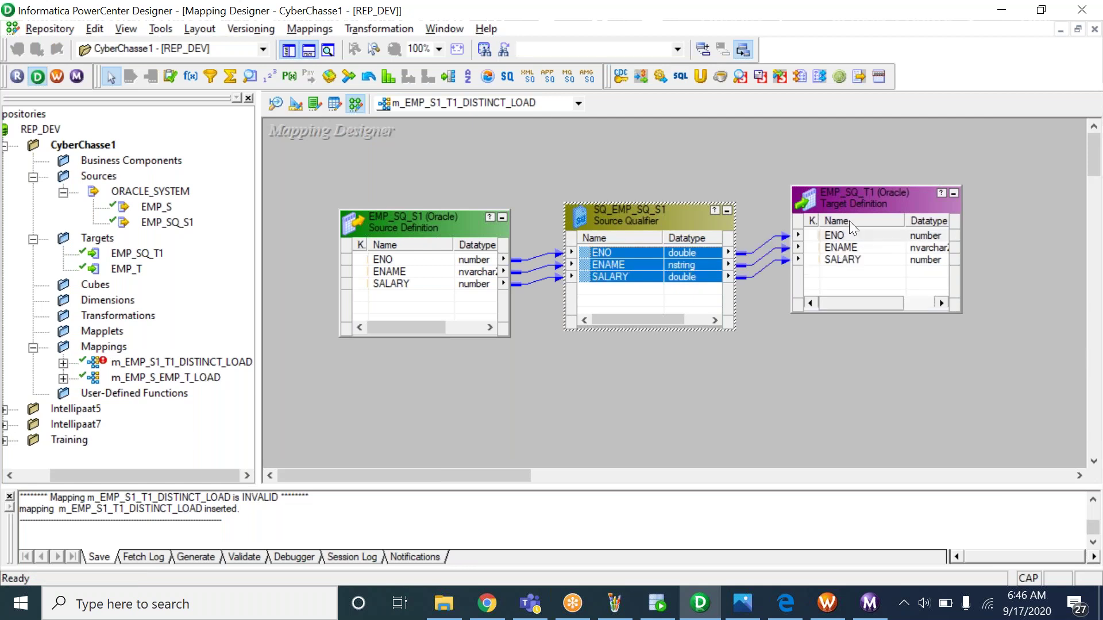
pyautogui.click(842, 199)
pyautogui.moveTo(857, 197); pyautogui.dragTo(872, 193)
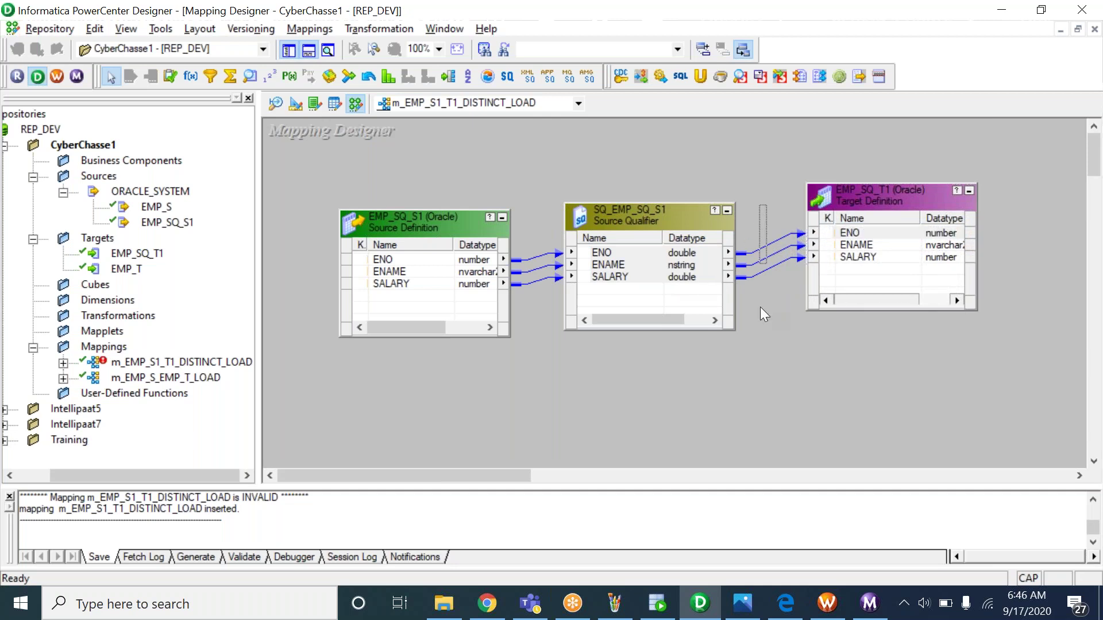
pyautogui.moveTo(766, 237); pyautogui.dragTo(748, 353)
pyautogui.click(815, 364)
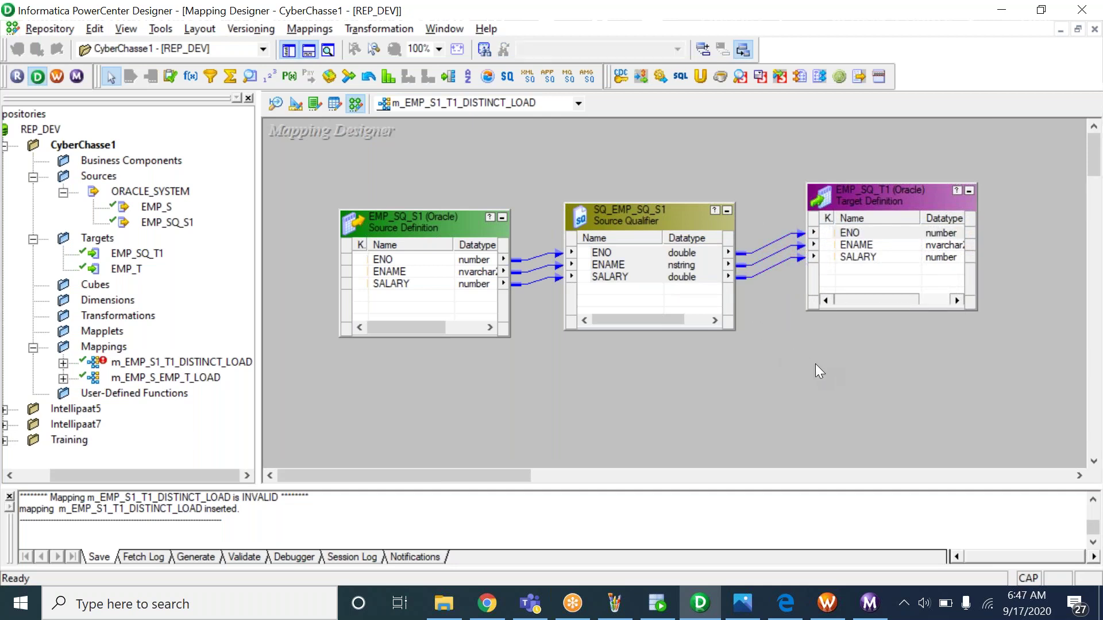
pyautogui.hotkey('ctrl', 's')
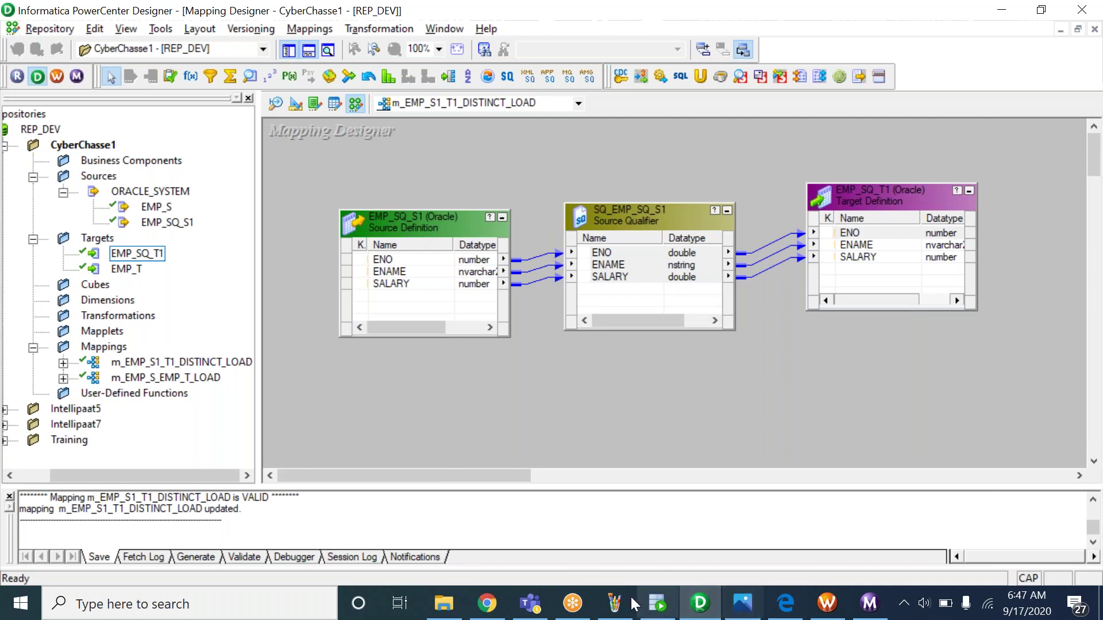
pyautogui.click(615, 603)
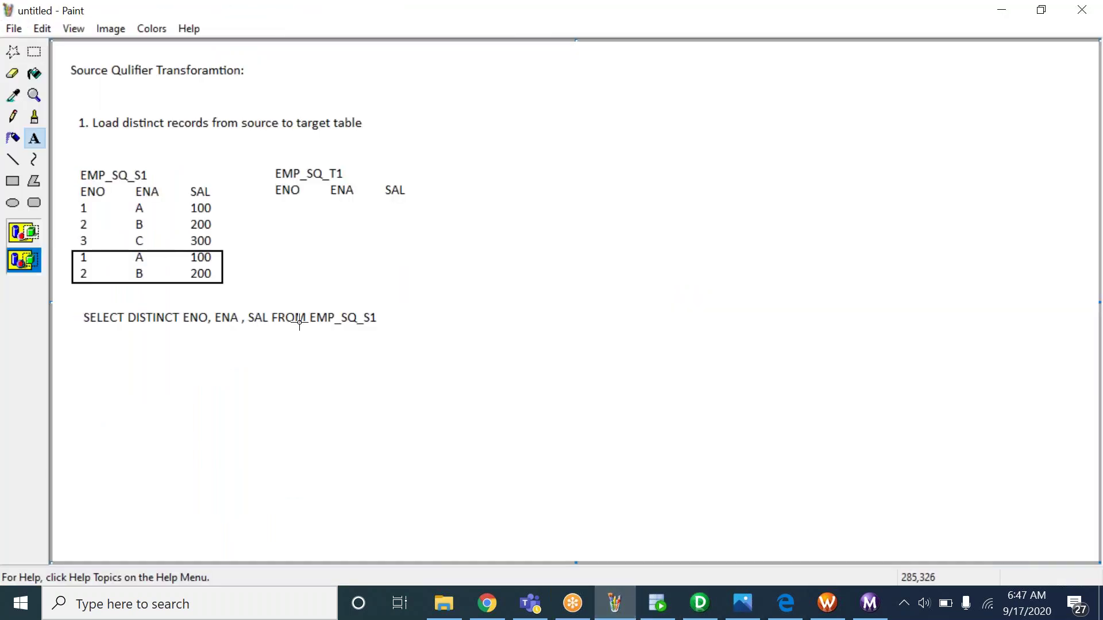
# Run SELECT * on EMP_SQ_S1, then add and run SELECT DISTINCT * FROM EMP_SQ_S1
pyautogui.hotkey('alt', 'Tab')
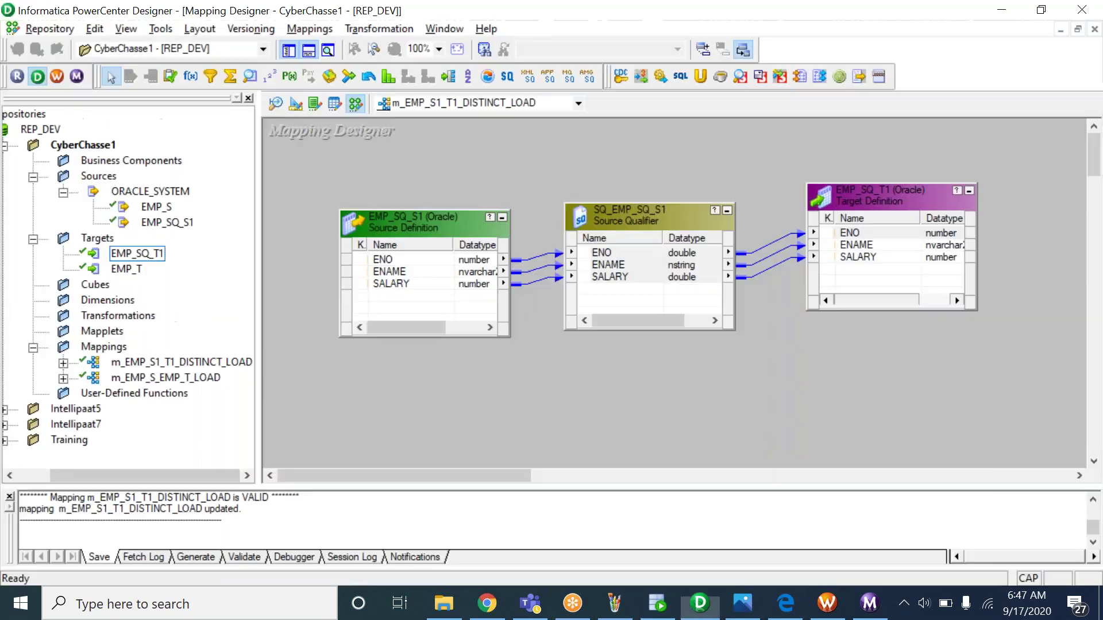
pyautogui.hotkey('alt', 'Tab')
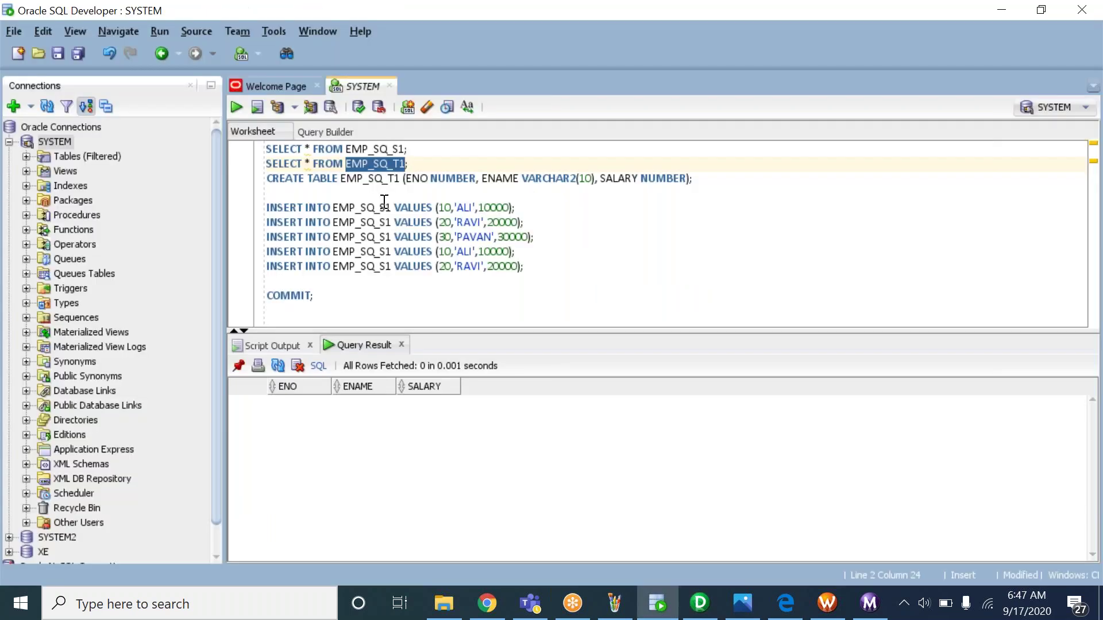
pyautogui.click(415, 150)
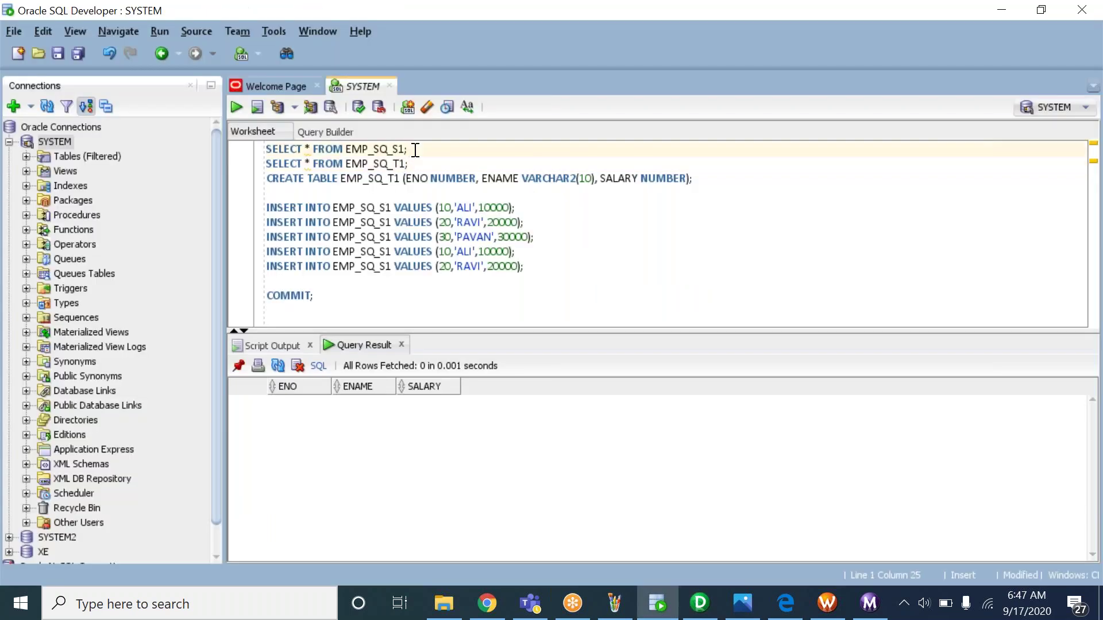
pyautogui.hotkey('ctrl', 'Return')
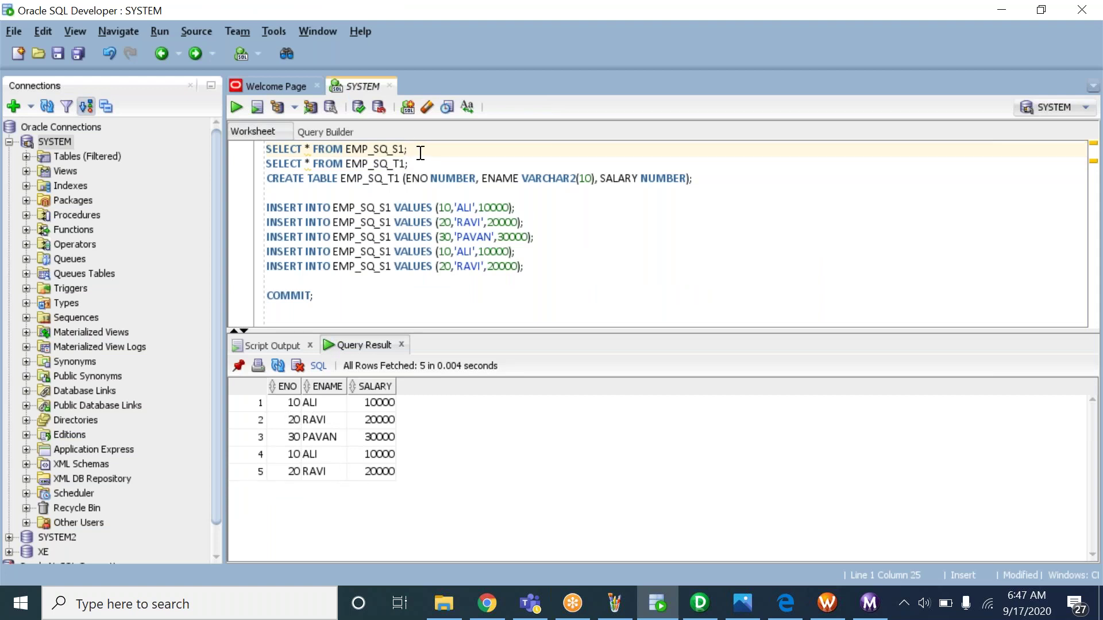
pyautogui.press('Return')
pyautogui.write('SELEC')
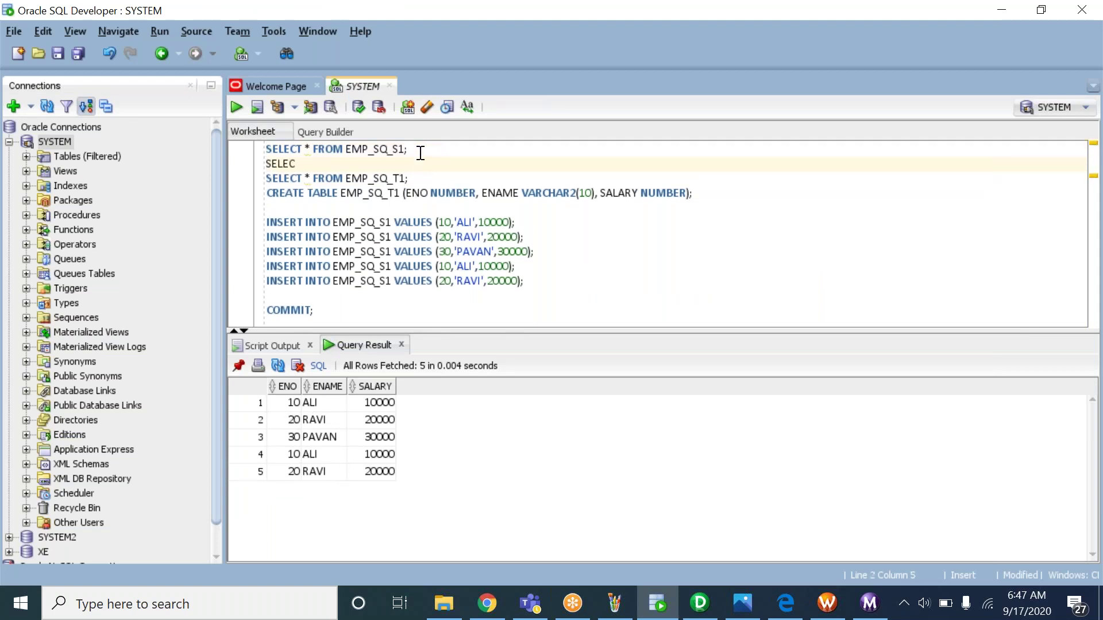
pyautogui.write('T DISTINC')
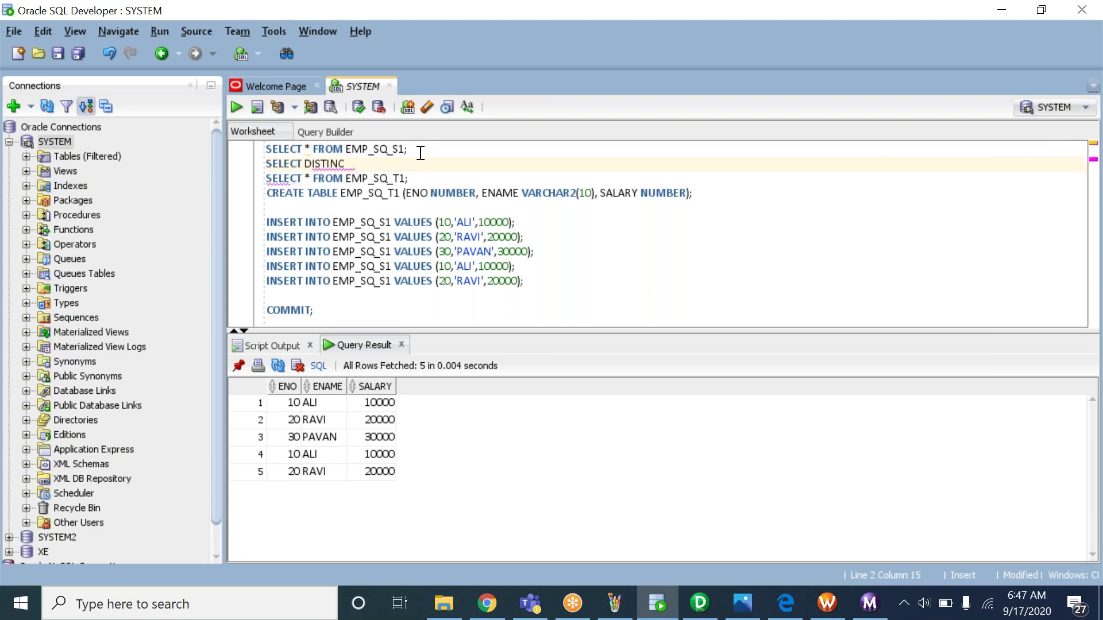
pyautogui.write('T * FROM EMP_SQ')
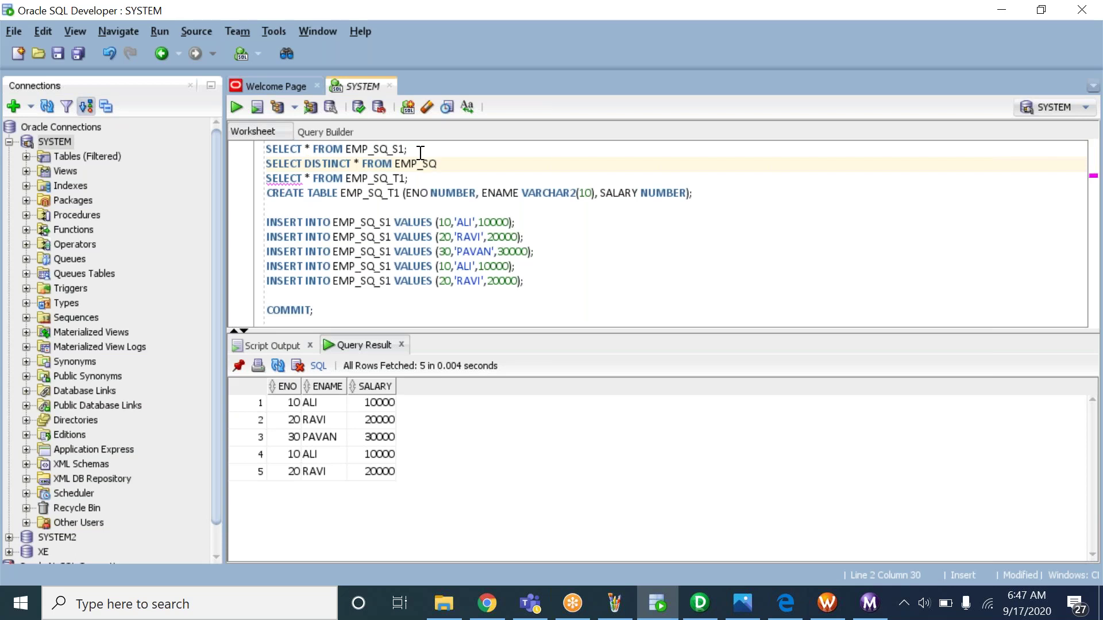
pyautogui.write('_S1;')
pyautogui.hotkey('ctrl', 'Return')
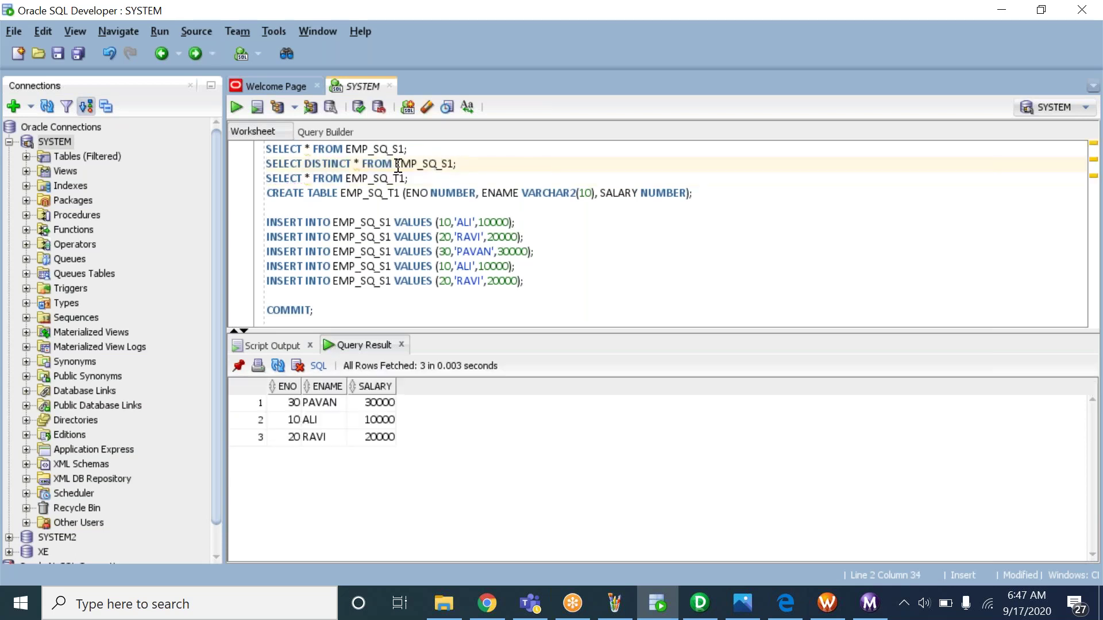
# Change the query to SELECT DISTINCT ENO,ENAME,SALARY FROM EMP_SQ_S1 and run it
pyautogui.click(359, 163)
pyautogui.hotkey('shift', 'Left')
pyautogui.write('E')
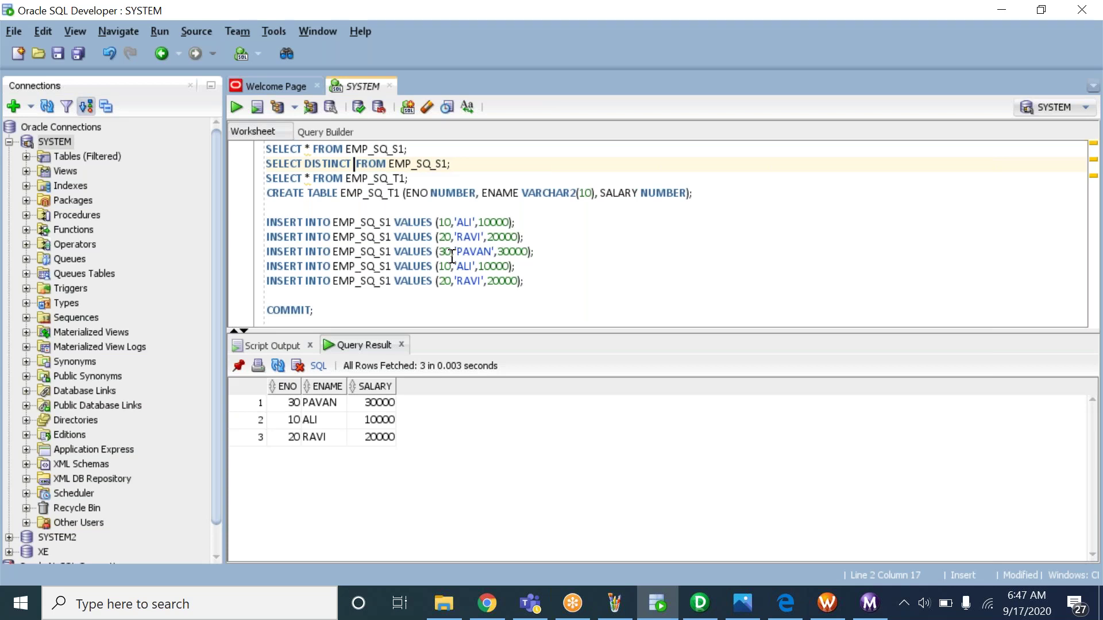
pyautogui.write(',ENAME,')
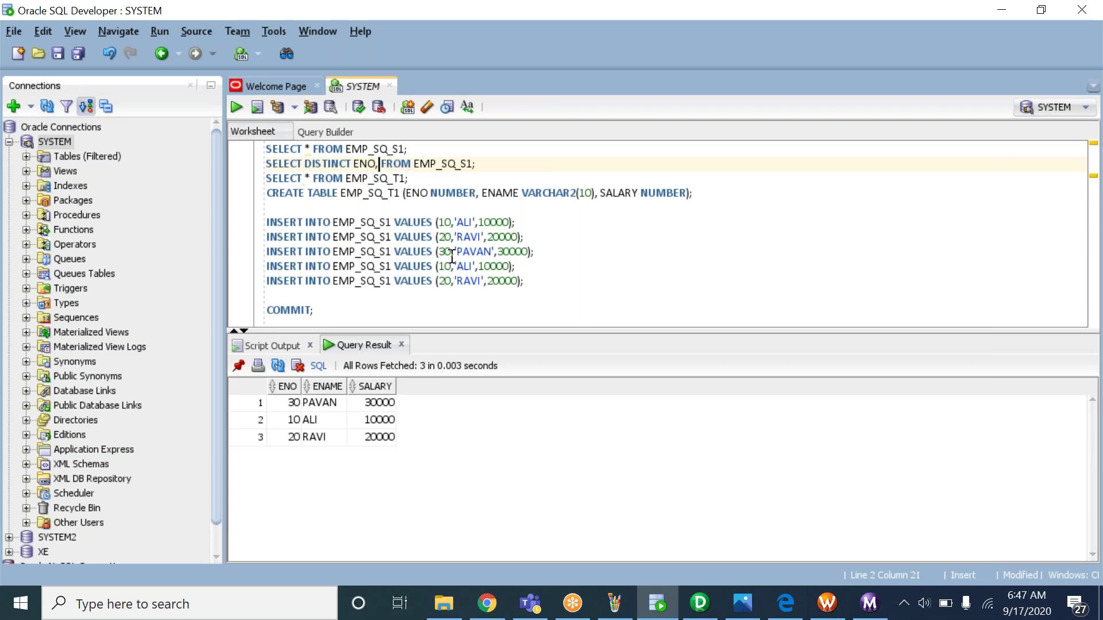
pyautogui.write('SALARY')
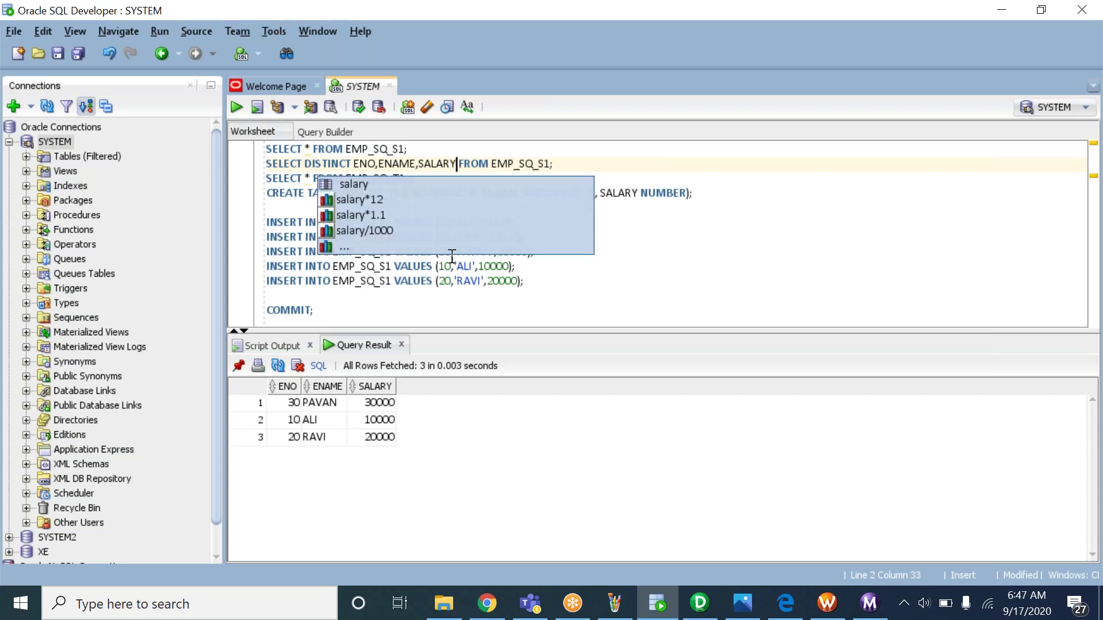
pyautogui.click(569, 157)
pyautogui.hotkey('ctrl', 'Return')
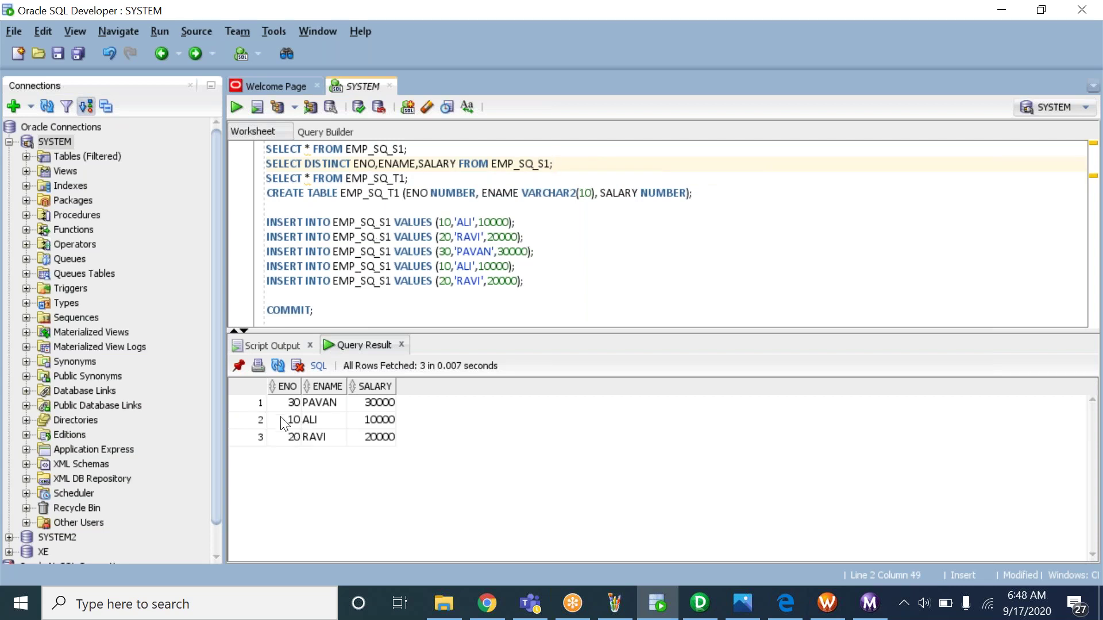
pyautogui.moveTo(284, 405); pyautogui.dragTo(386, 447)
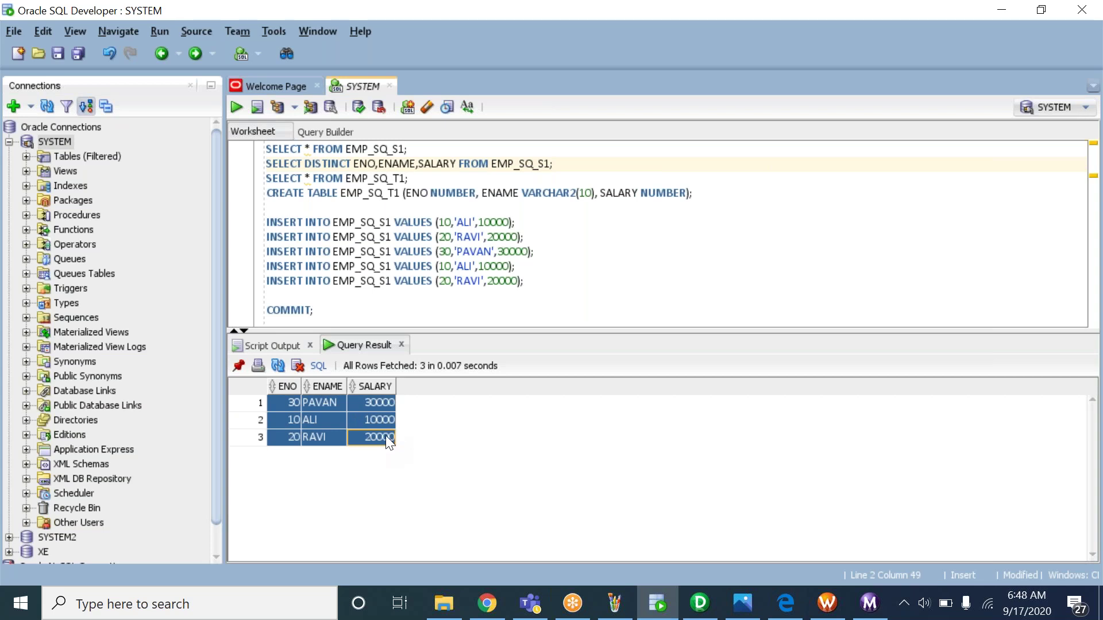
pyautogui.click(310, 421)
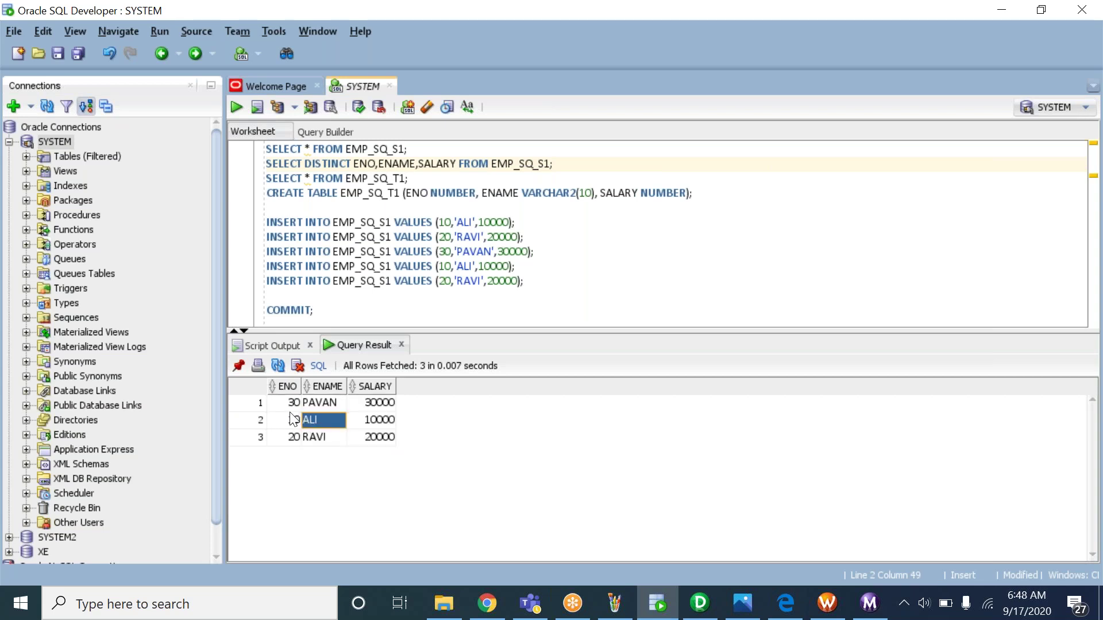
pyautogui.click(292, 421)
# Rerun both queries to compare the 5 source rows against the 3 distinct rows
pyautogui.click(417, 148)
pyautogui.hotkey('ctrl', 'Return')
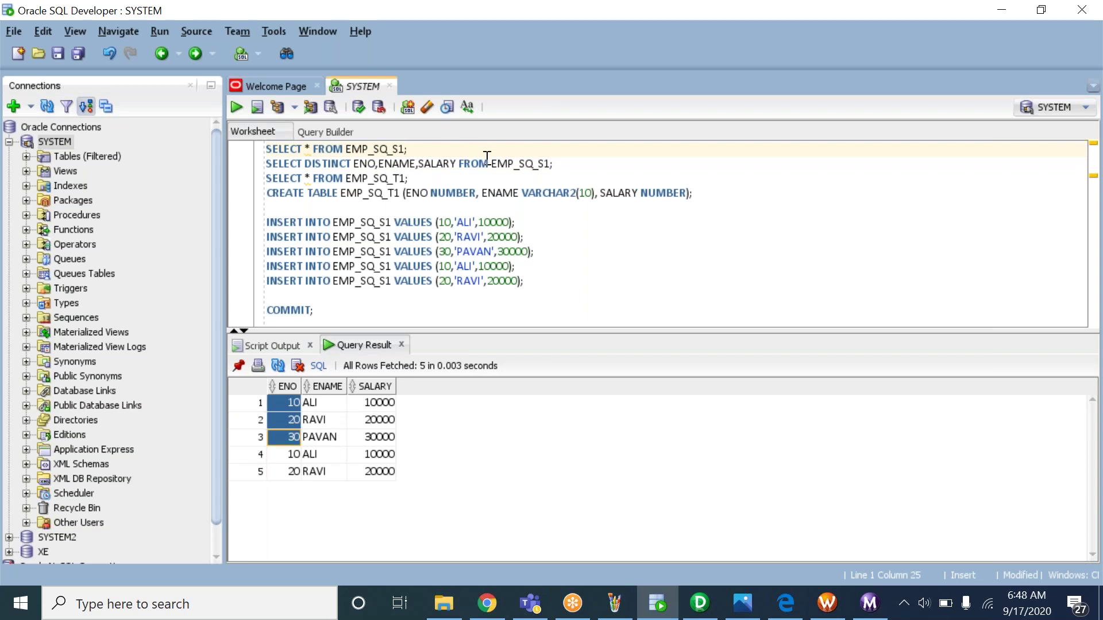
pyautogui.click(570, 160)
pyautogui.hotkey('ctrl', 'Return')
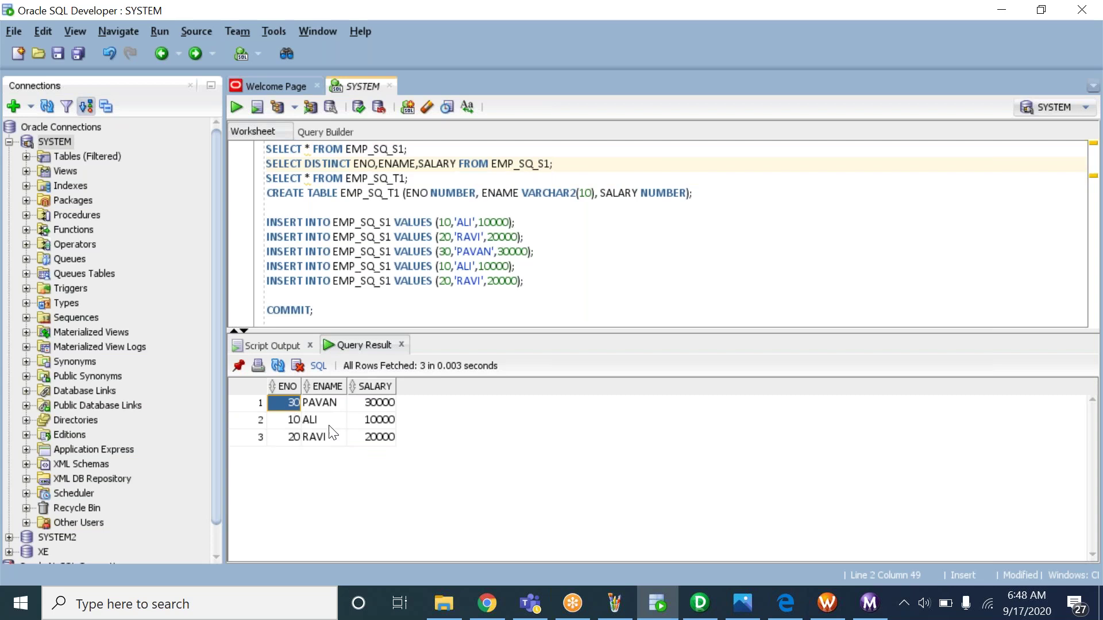
pyautogui.click(329, 424)
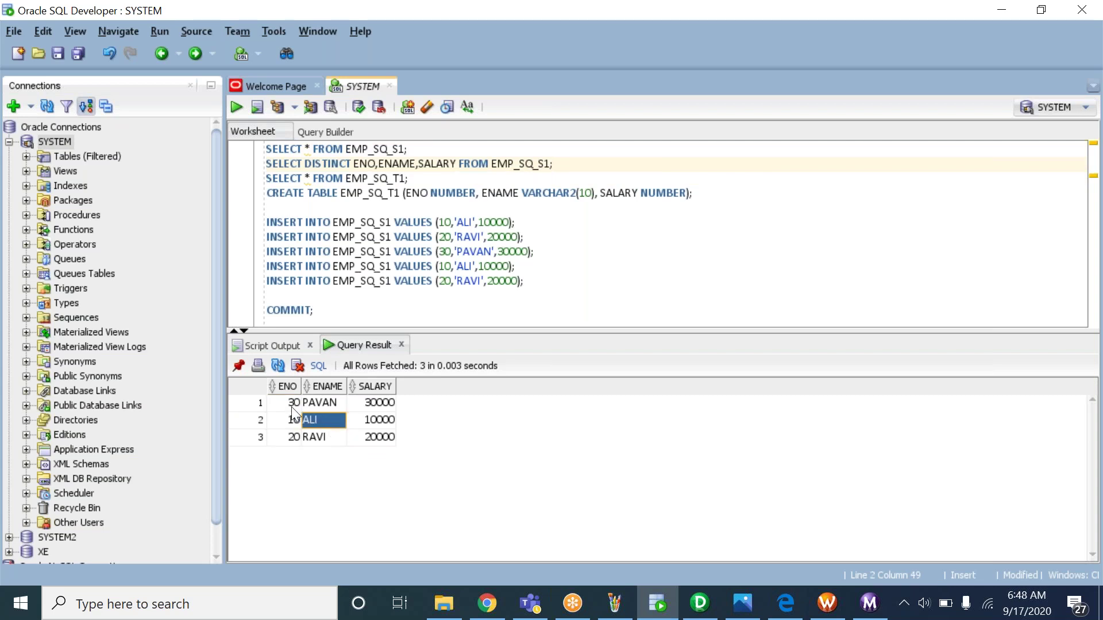
pyautogui.moveTo(287, 406); pyautogui.dragTo(357, 440)
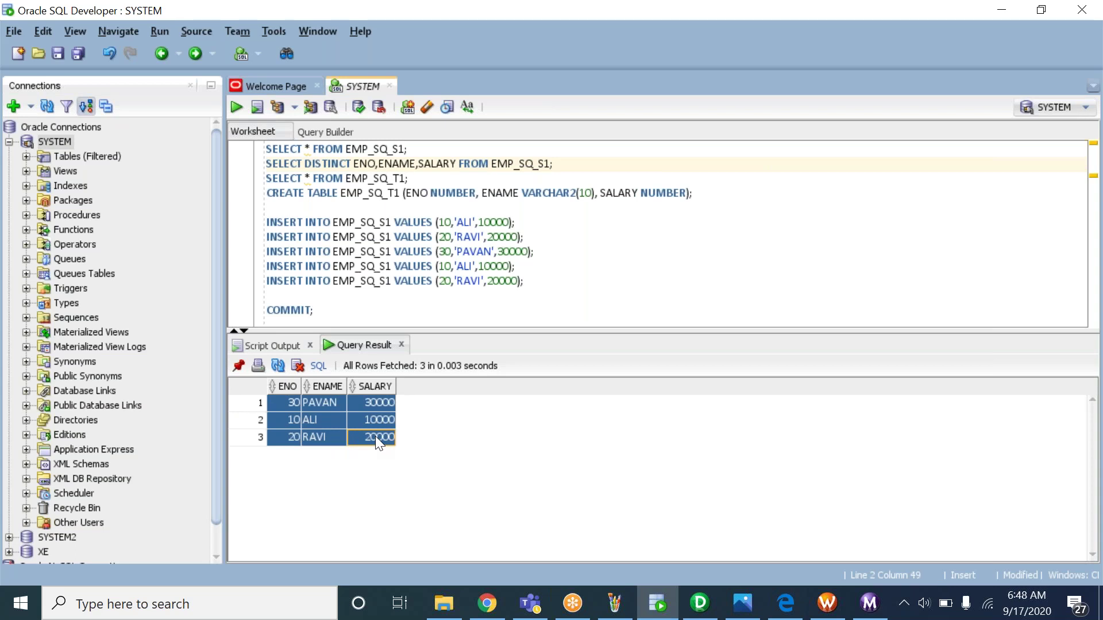
pyautogui.click(450, 251)
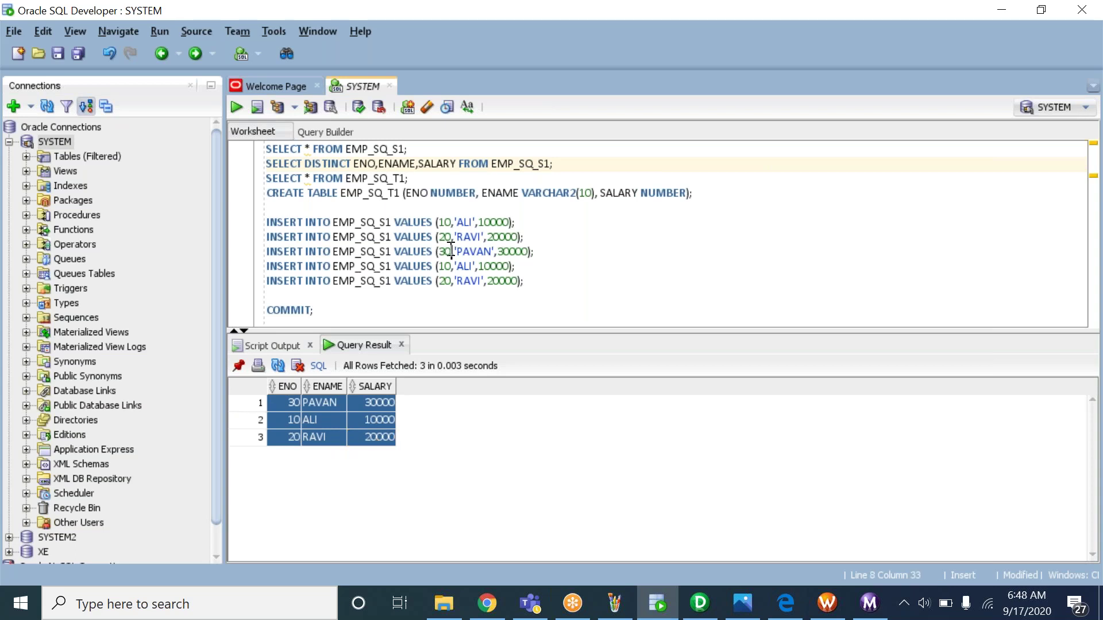
pyautogui.click(293, 420)
pyautogui.moveTo(287, 402); pyautogui.dragTo(402, 460)
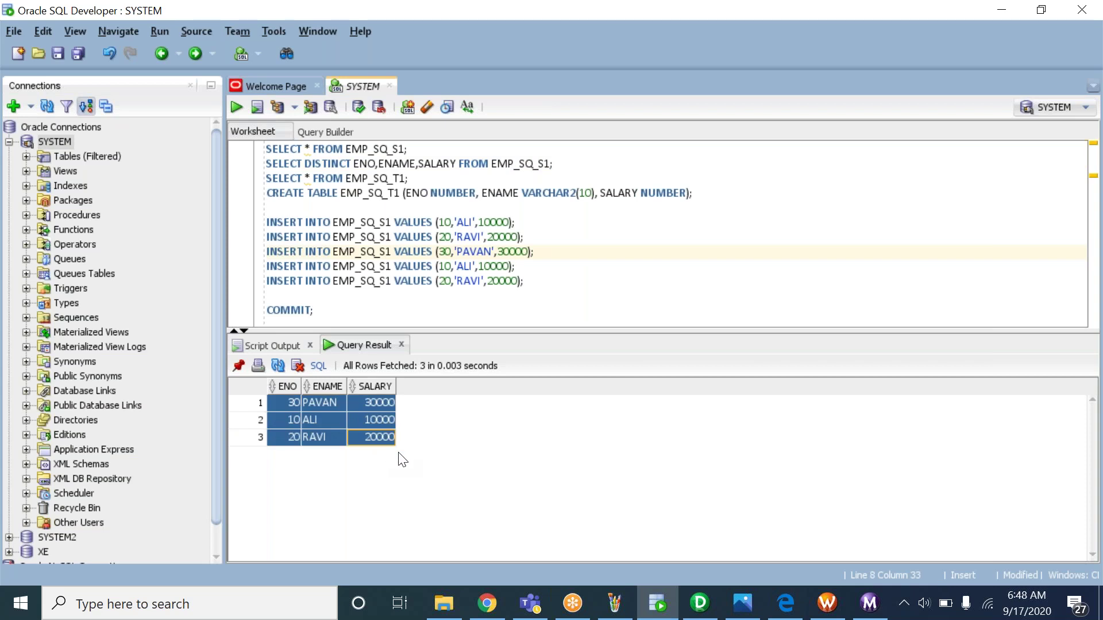
pyautogui.doubleClick(393, 166)
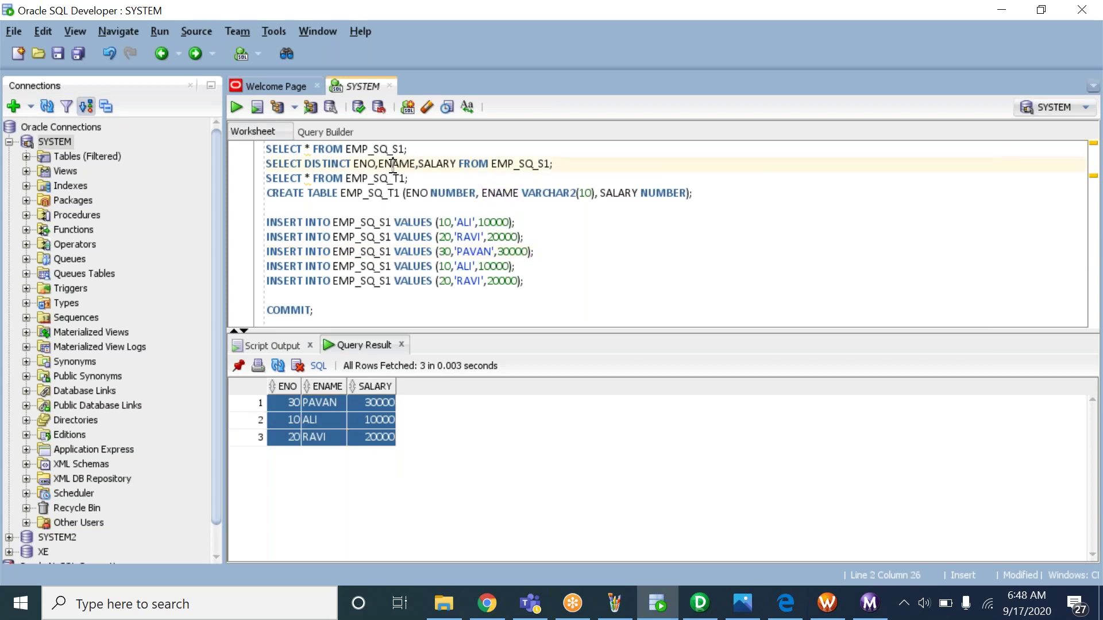
pyautogui.tripleClick(394, 167)
pyautogui.hotkey('ctrl', 'c')
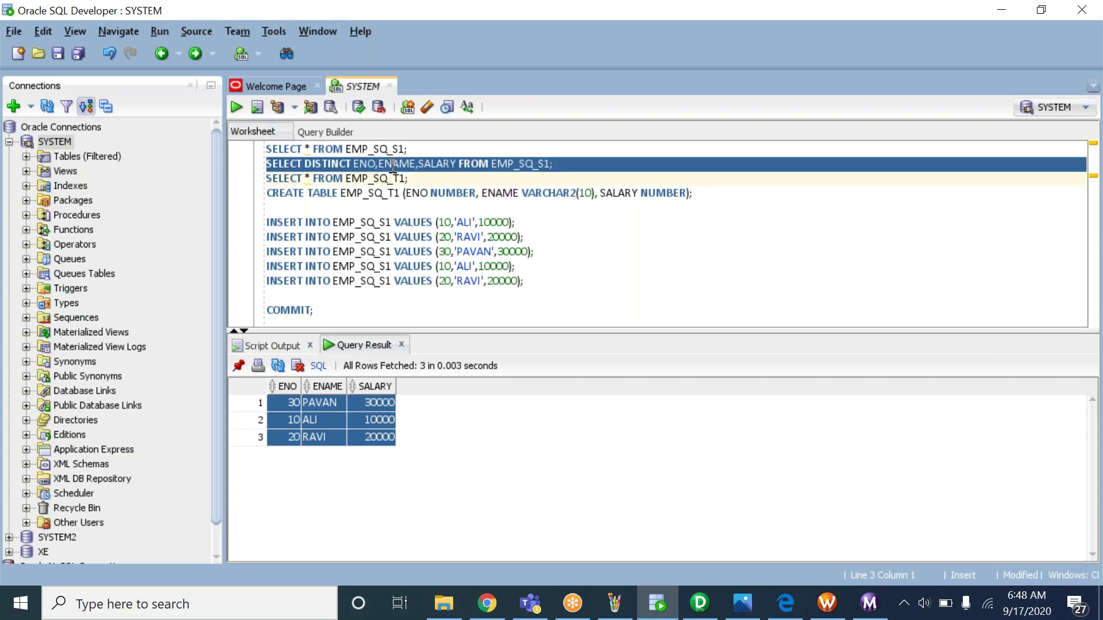
pyautogui.click(699, 603)
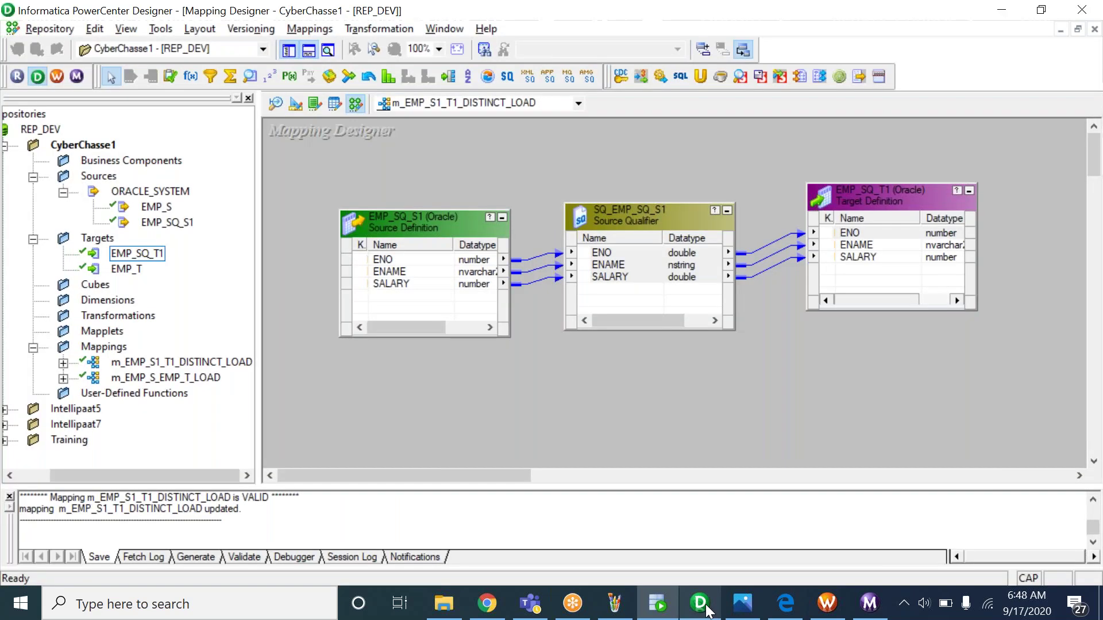
# Open the Edit Transformations dialog for SQ_EMP_SQ_S1 and show its ENO, ENAME and SALARY ports
pyautogui.rightClick(621, 216)
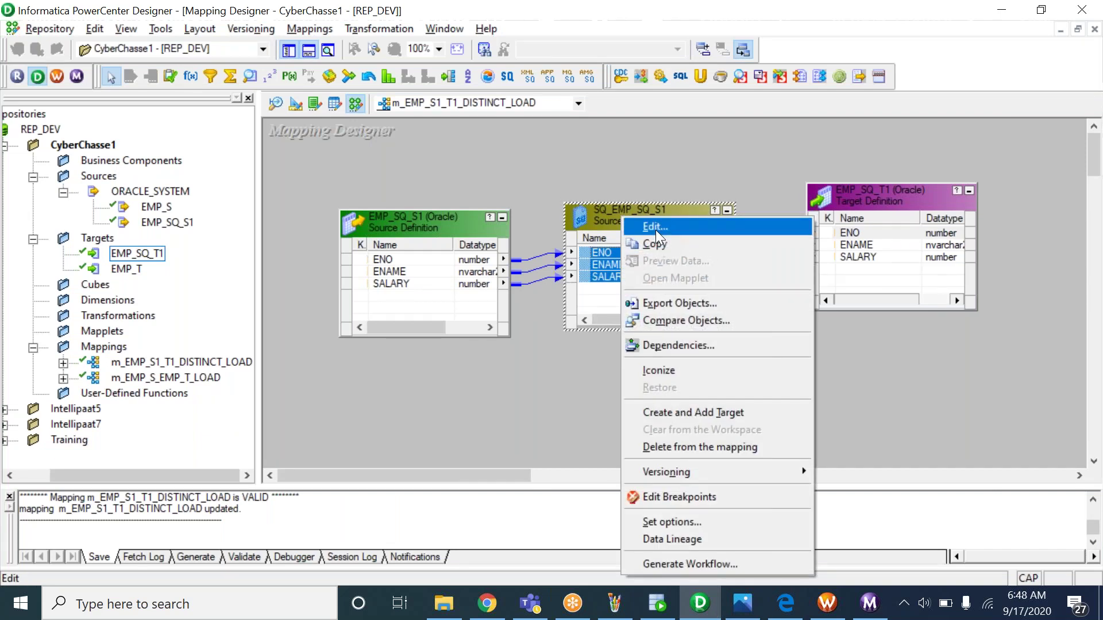
pyautogui.click(656, 228)
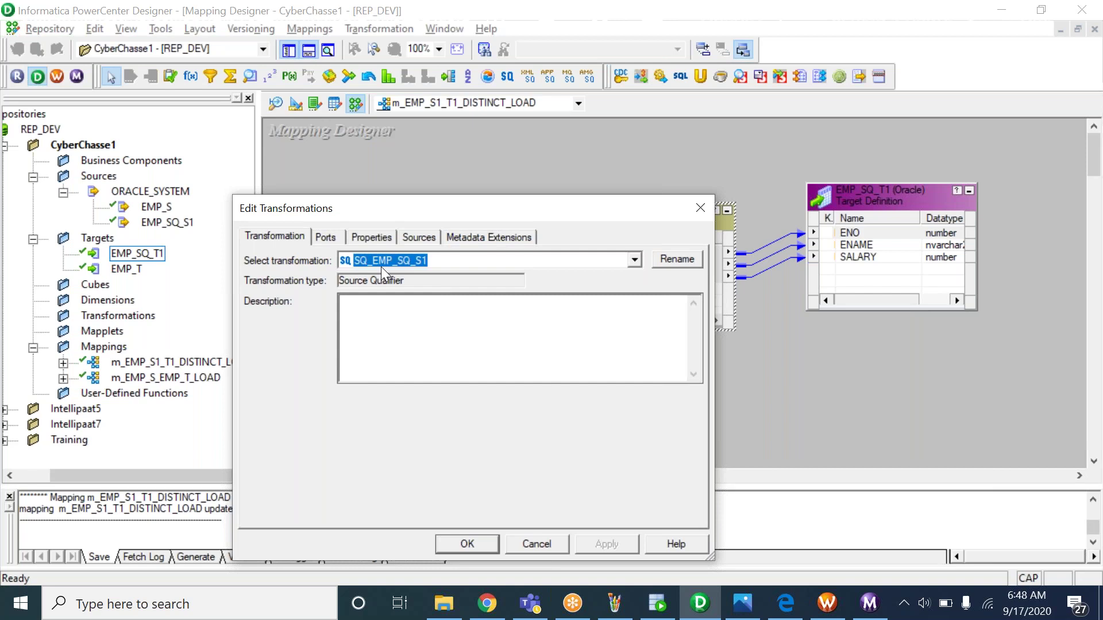
pyautogui.click(397, 316)
pyautogui.click(329, 241)
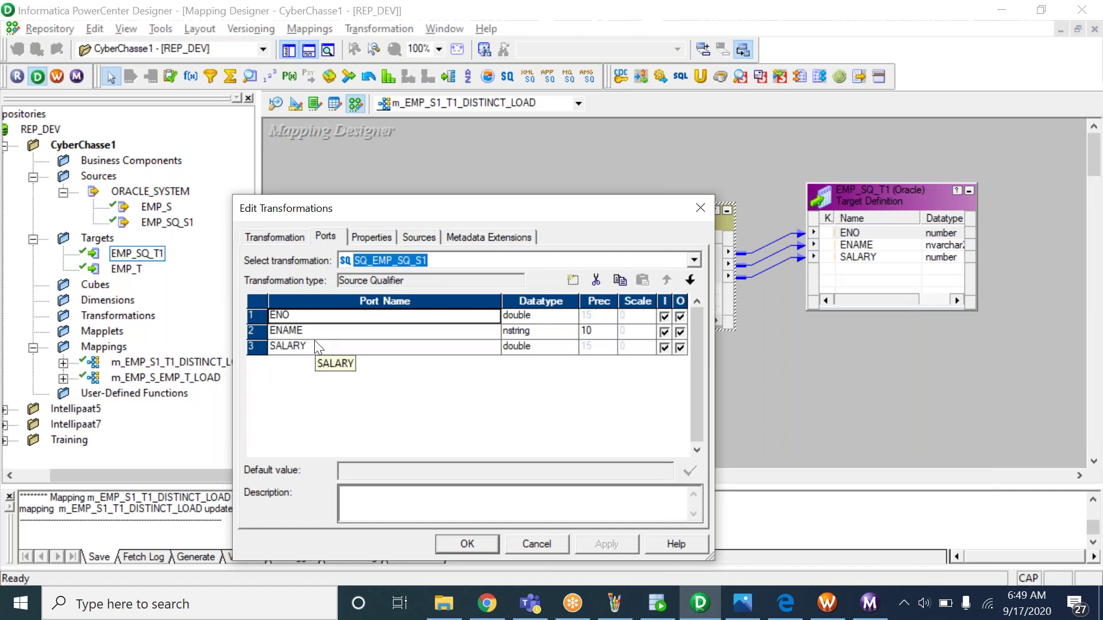
pyautogui.click(806, 20)
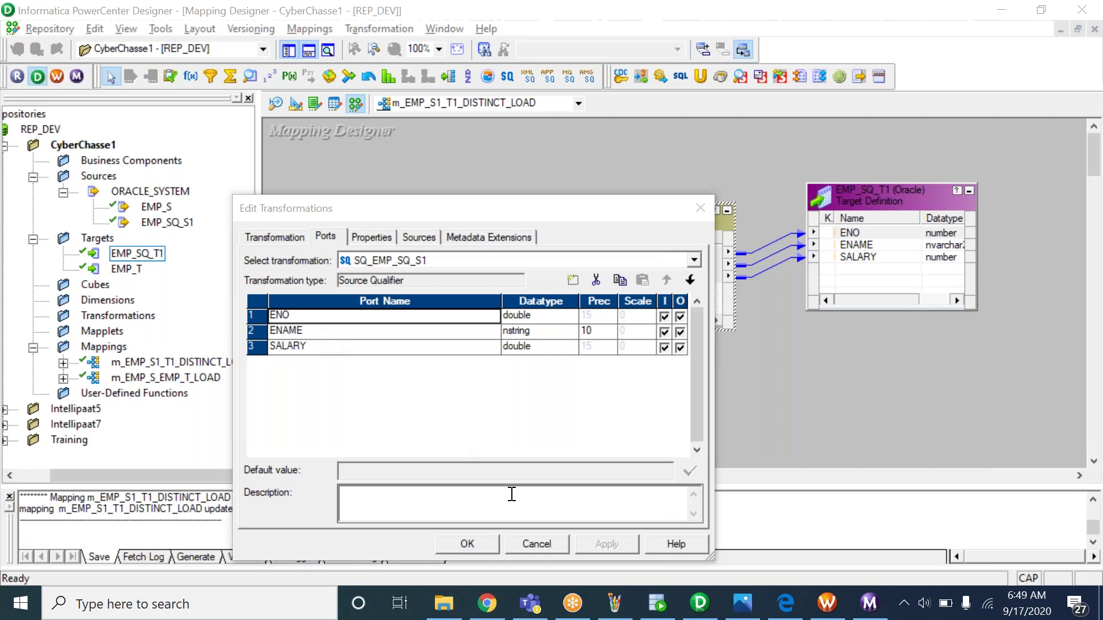
# Copy ENO,ENAME,SALARY from the SQL Developer query and return to the Designer's port list
pyautogui.click(658, 603)
pyautogui.click(376, 192)
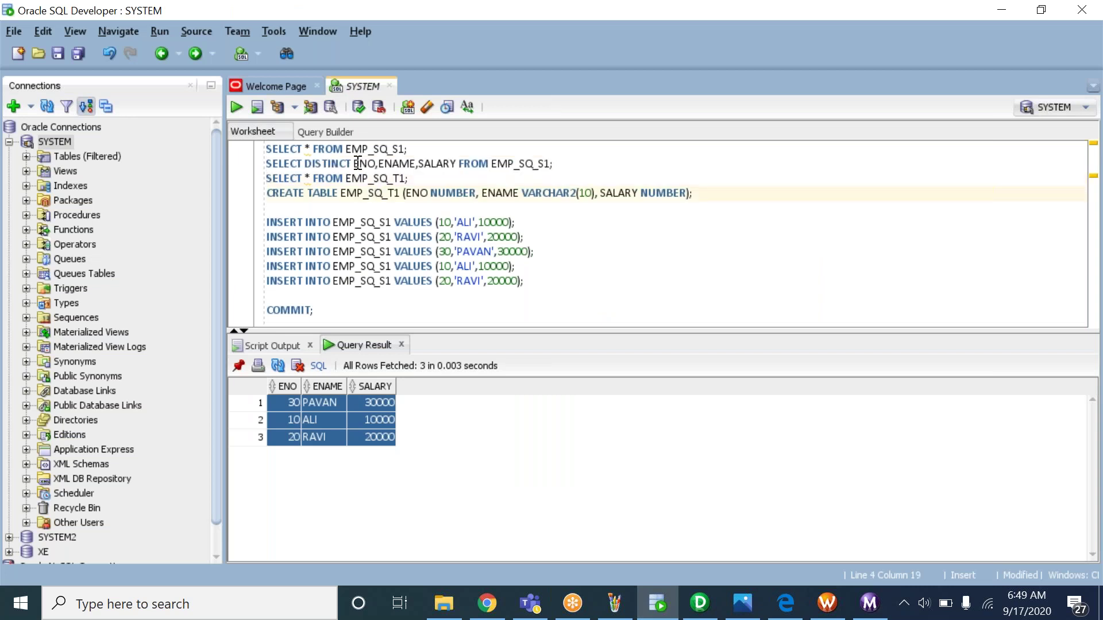
pyautogui.moveTo(354, 164); pyautogui.dragTo(457, 163)
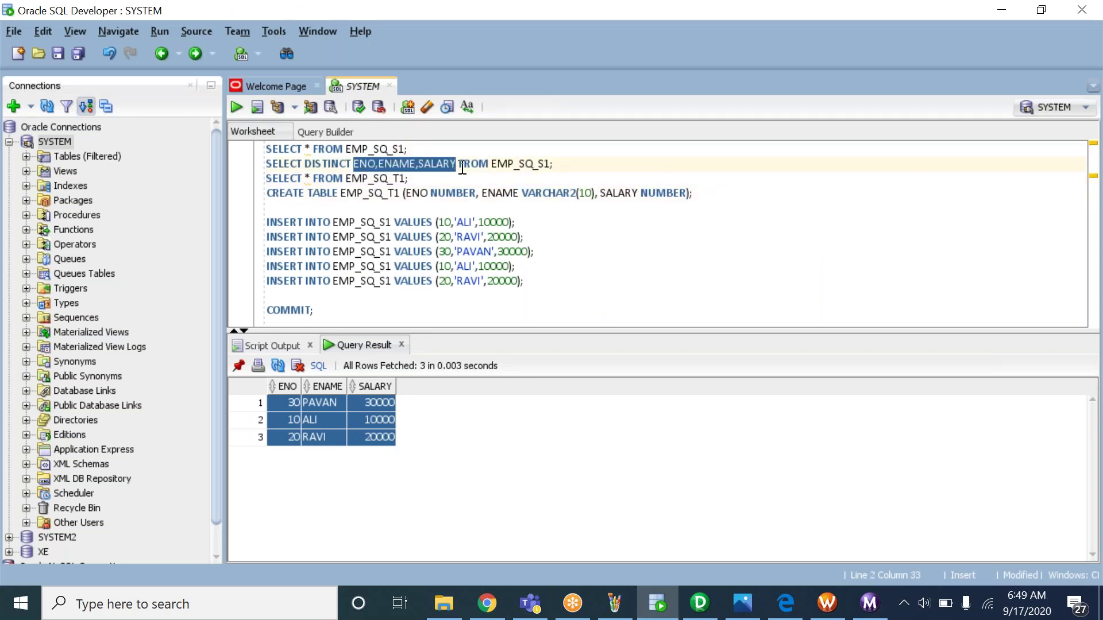
pyautogui.hotkey('alt', 'Tab')
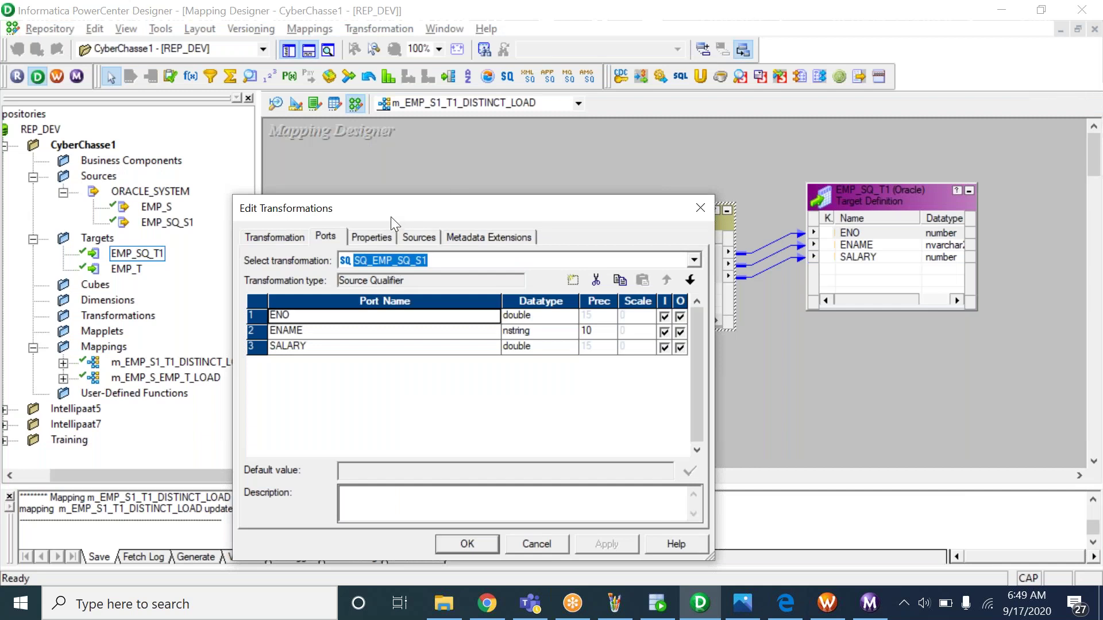
pyautogui.click(299, 331)
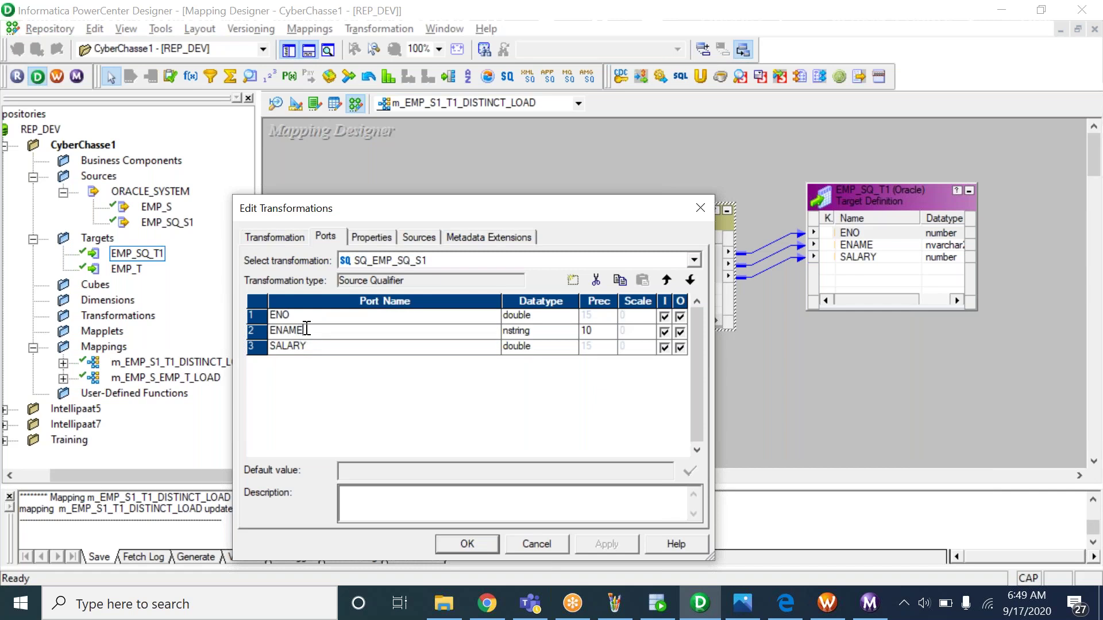
# Review the ENO, ENAME and SALARY port rows of SQ_EMP_SQ_S1
pyautogui.click(307, 322)
pyautogui.click(306, 333)
pyautogui.click(308, 345)
pyautogui.click(309, 317)
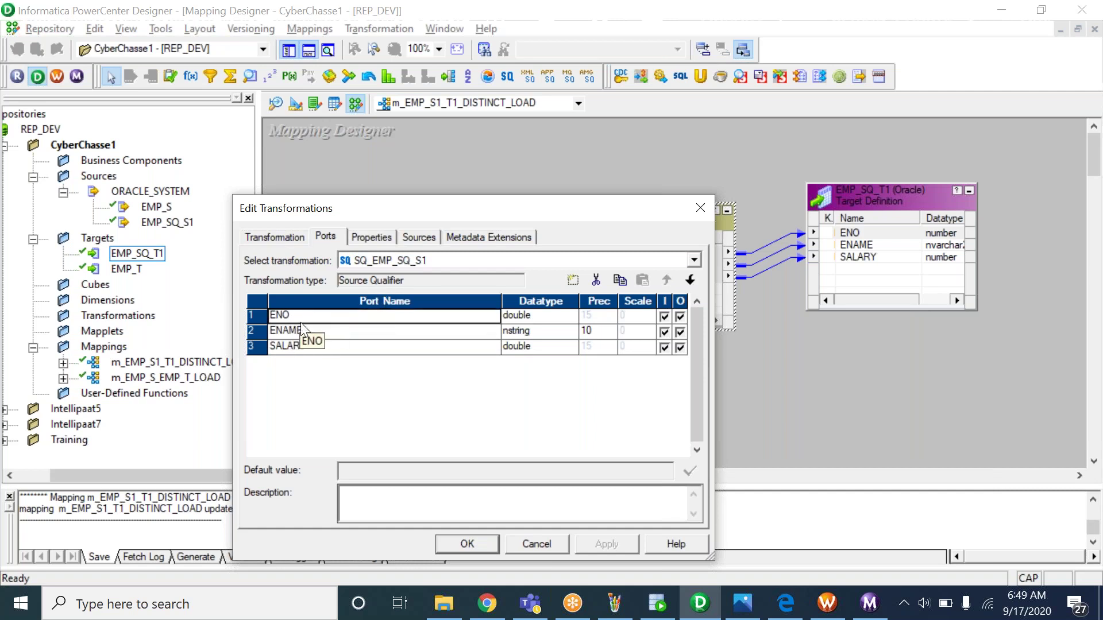
pyautogui.click(325, 332)
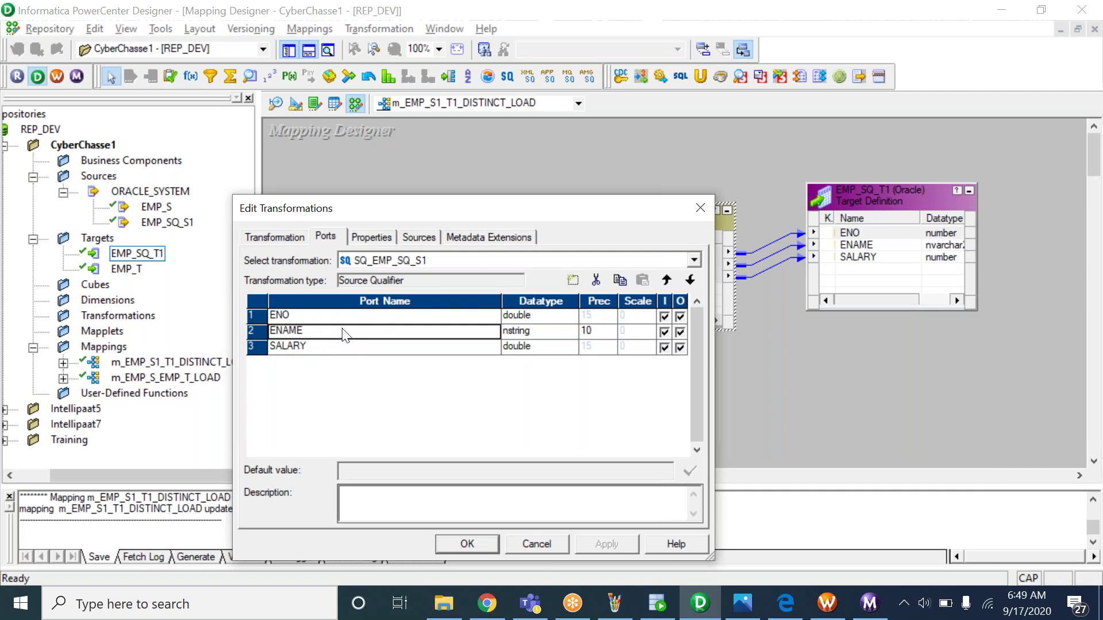
pyautogui.click(322, 347)
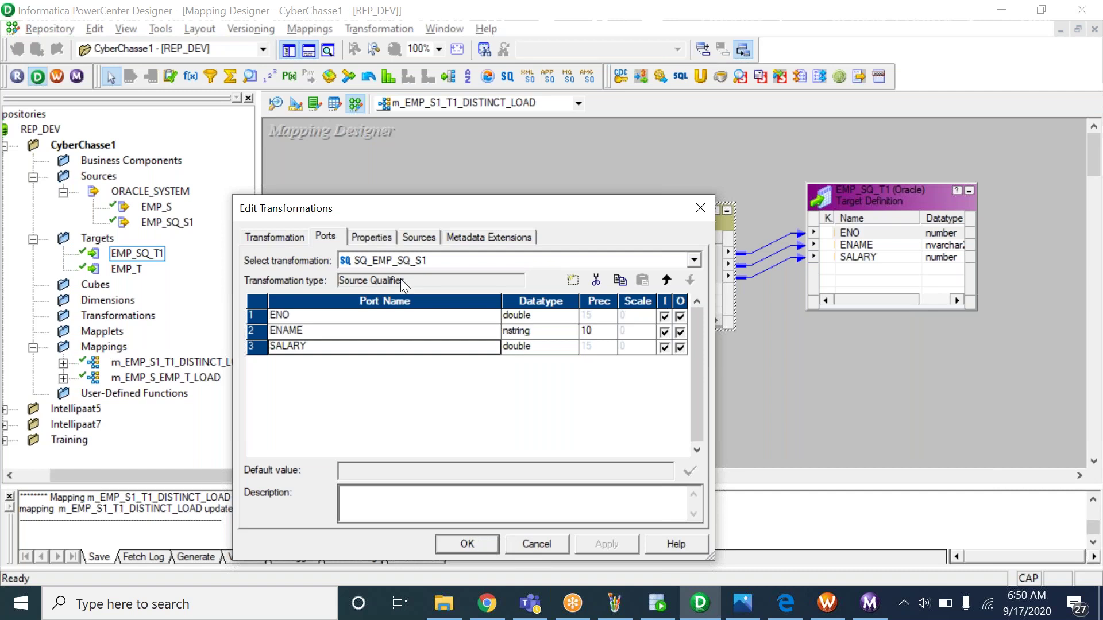
# Open the SQL editor for the Sql Query property on the Properties tab
pyautogui.click(380, 238)
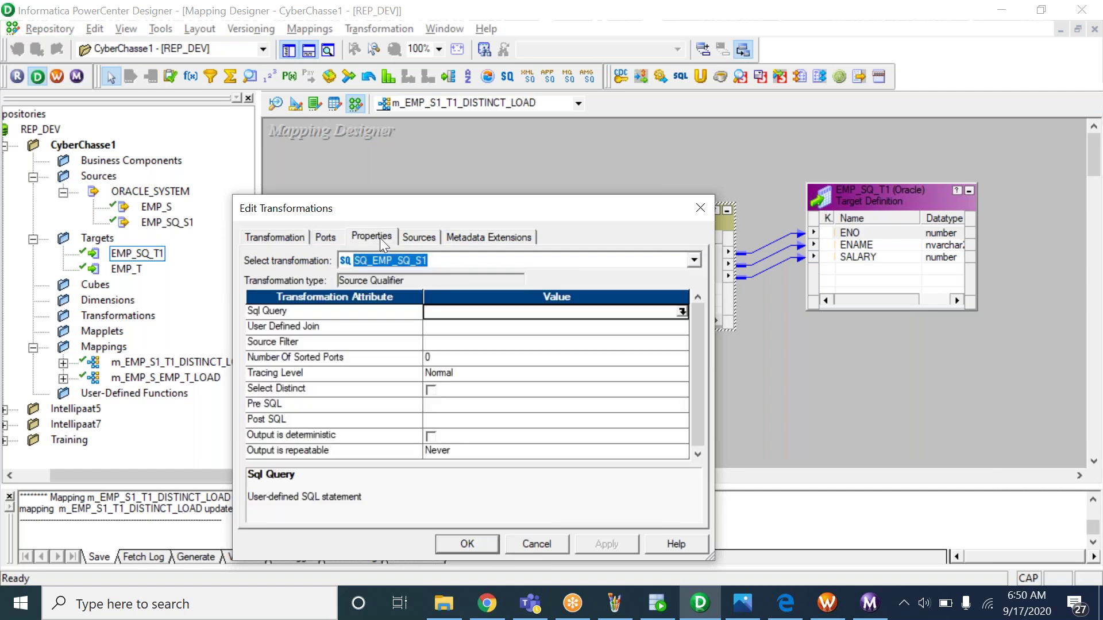
pyautogui.click(314, 313)
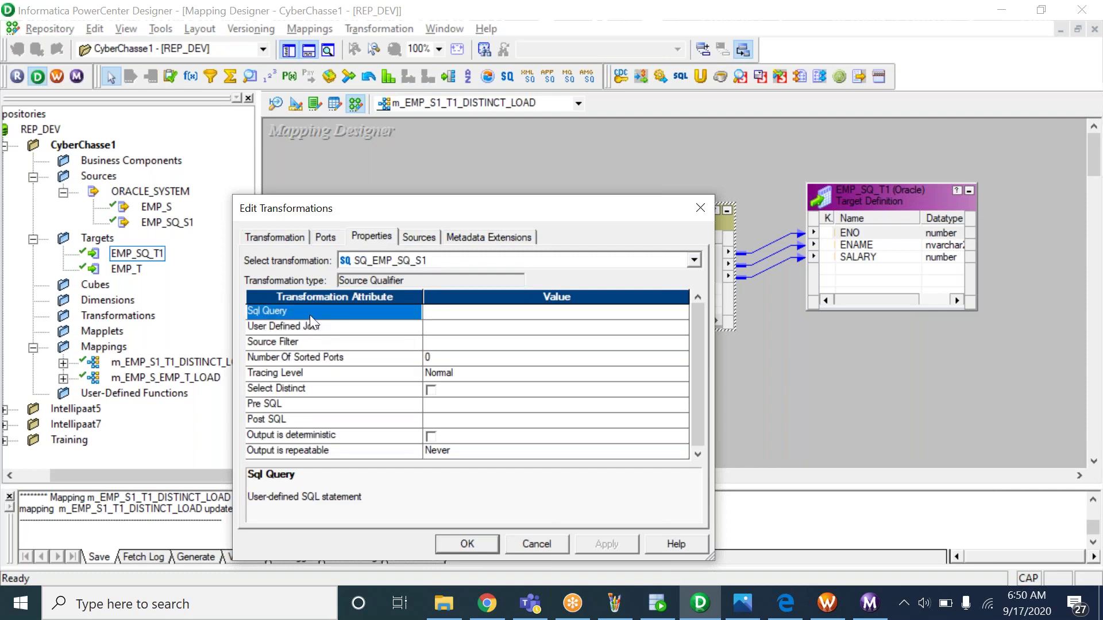
pyautogui.click(486, 313)
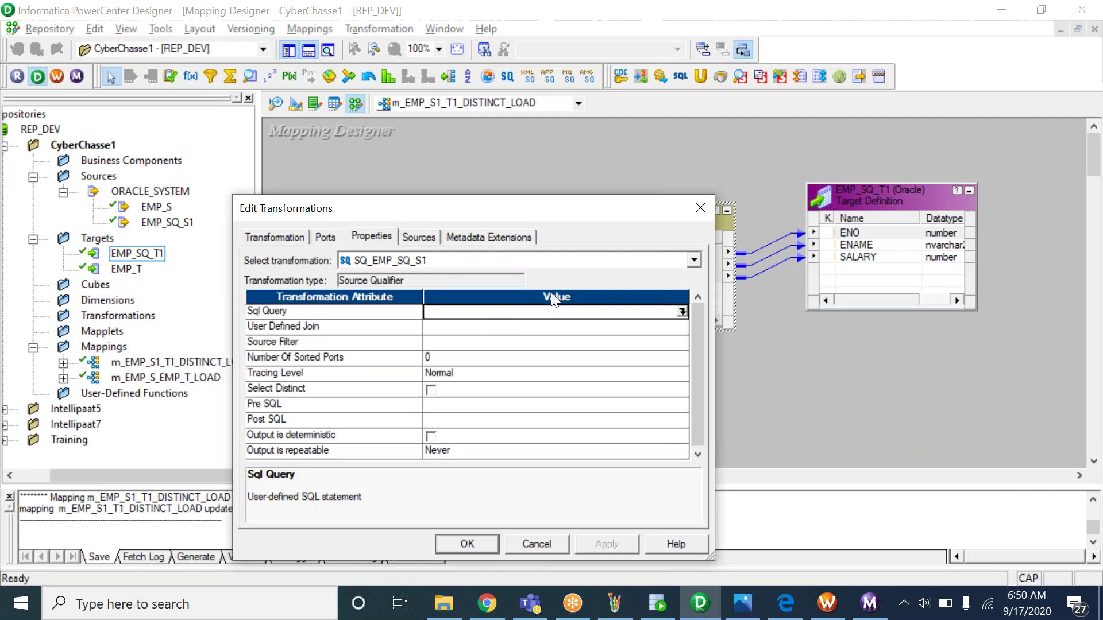
pyautogui.click(682, 312)
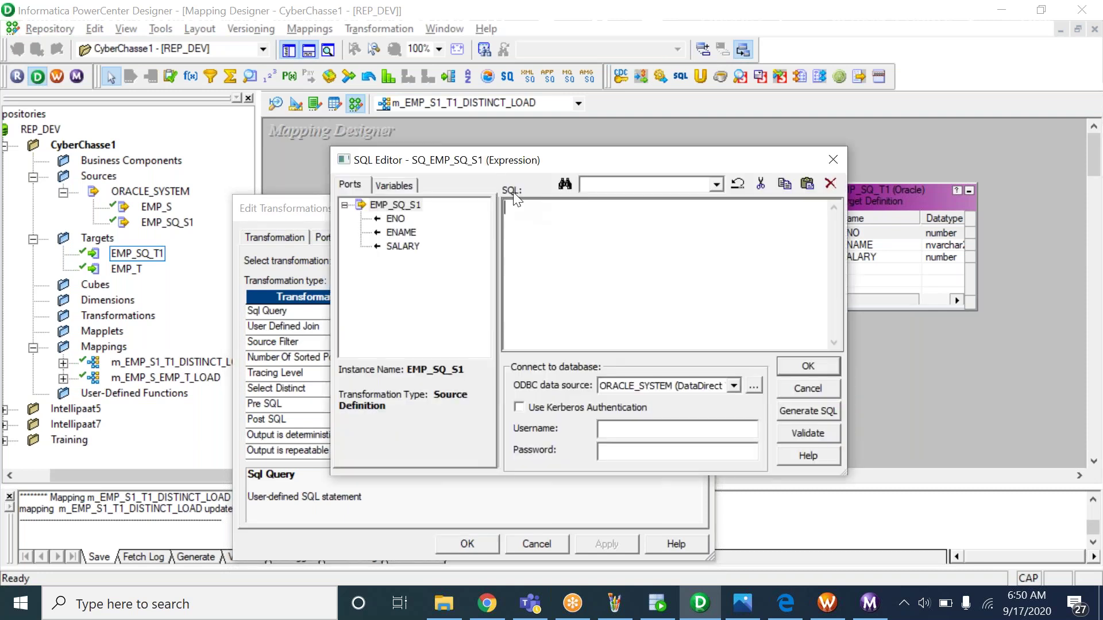
# Paste the SELECT DISTINCT ENO,ENAME,SALARY FROM EMP_SQ_S1 query without its trailing semicolon
pyautogui.moveTo(500, 170); pyautogui.dragTo(431, 258)
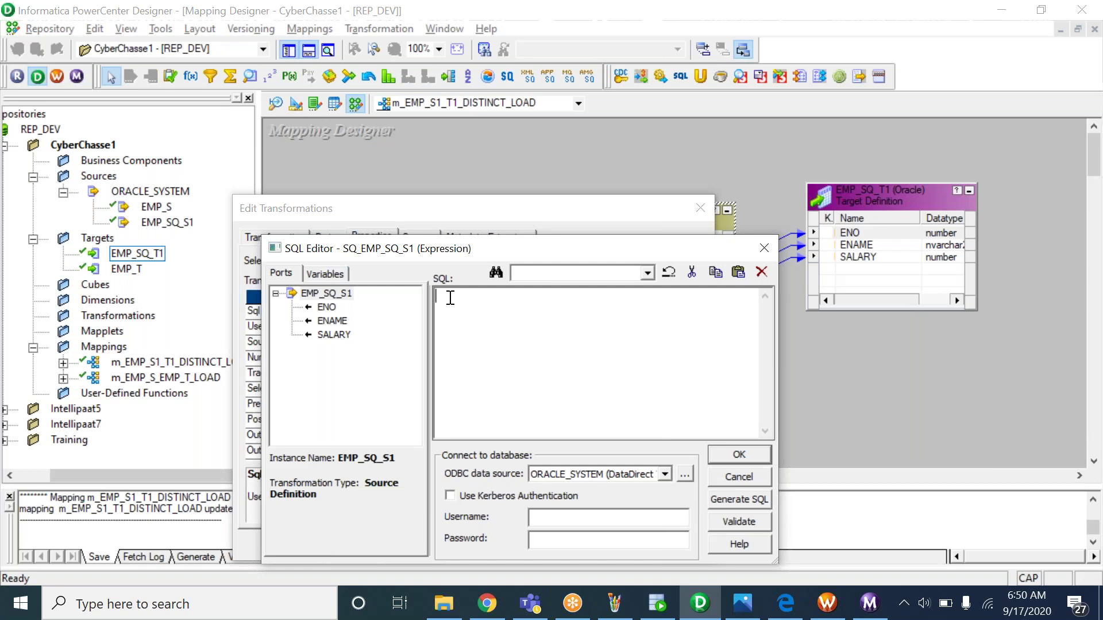
pyautogui.hotkey('ctrl', 'v')
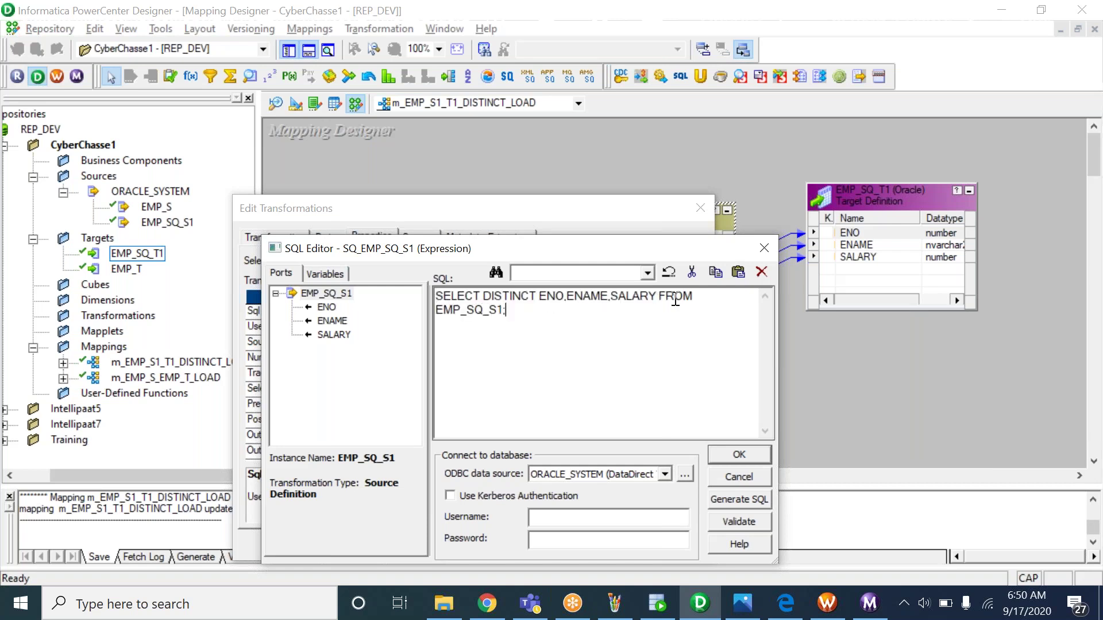
pyautogui.press('BackSpace')
pyautogui.hotkey('ctrl', 'a')
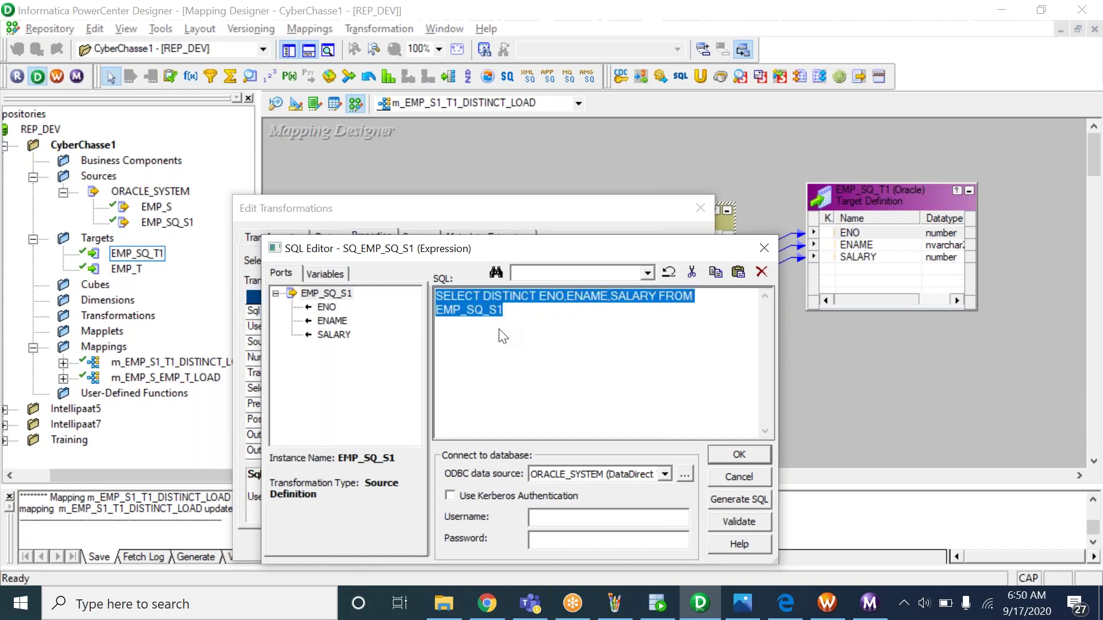
pyautogui.moveTo(492, 255); pyautogui.dragTo(460, 216)
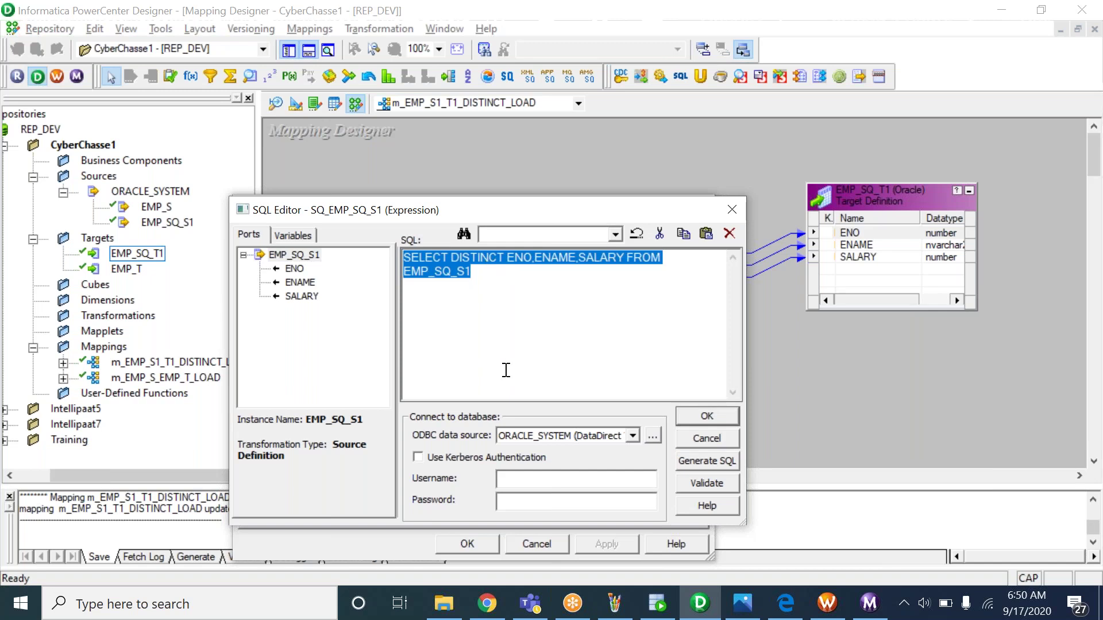
pyautogui.click(500, 291)
pyautogui.moveTo(499, 290); pyautogui.dragTo(389, 254)
# Enter the database username and password and validate the query with no errors
pyautogui.click(518, 479)
pyautogui.write('system')
pyautogui.press('Tab')
pyautogui.write('admin1')
pyautogui.click(708, 486)
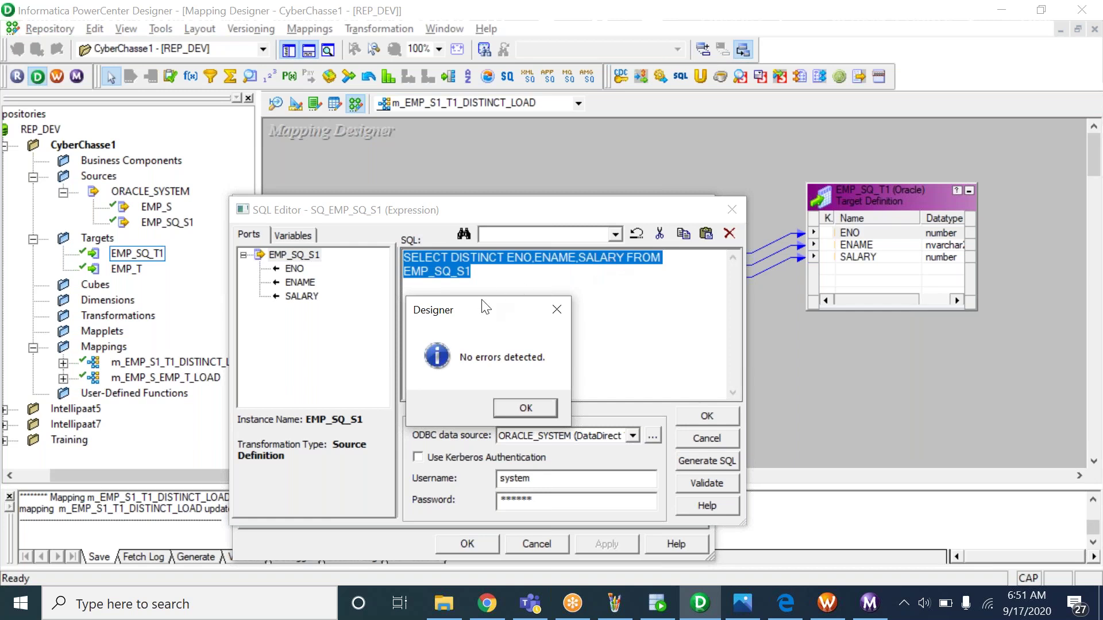
pyautogui.click(524, 409)
# Change SALARY to SALARY1 in the query
pyautogui.click(625, 258)
pyautogui.write('1')
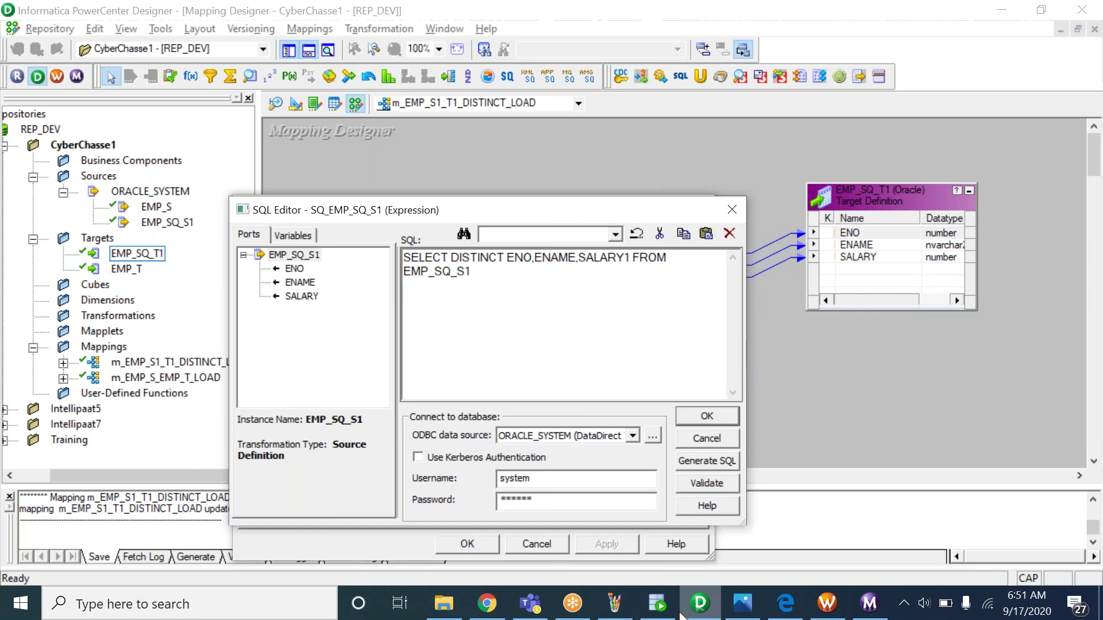
pyautogui.click(658, 603)
# Validate the SALARY1 query and dismiss the ORA-00904 invalid column error
pyautogui.doubleClick(438, 164)
pyautogui.hotkey('alt', 'Tab')
pyautogui.click(629, 259)
pyautogui.press('BackSpace')
pyautogui.write('1')
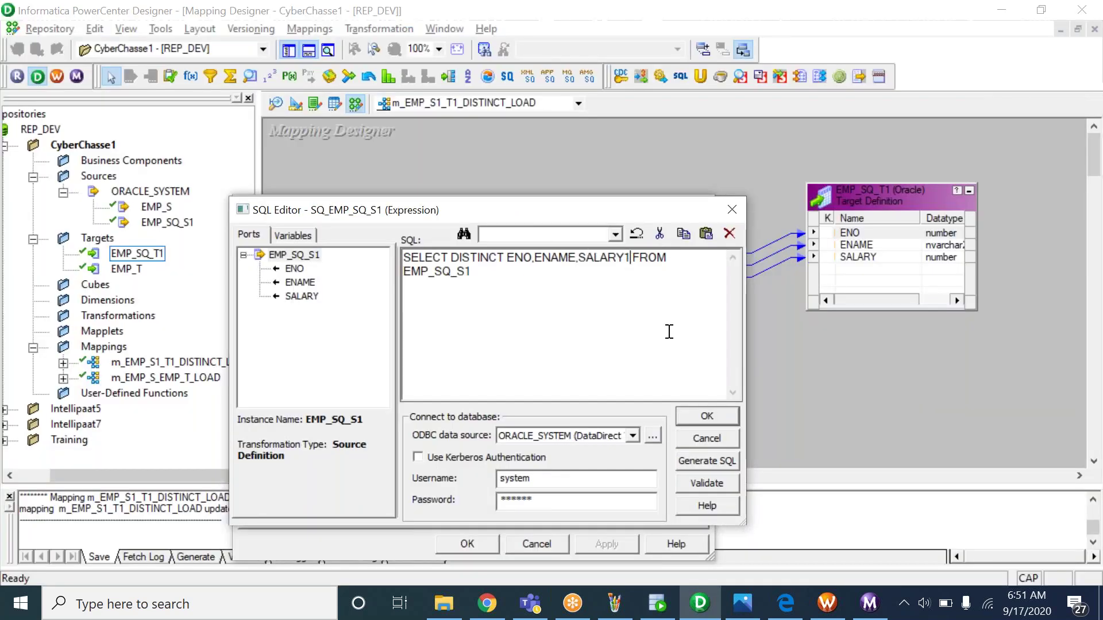
pyautogui.click(707, 480)
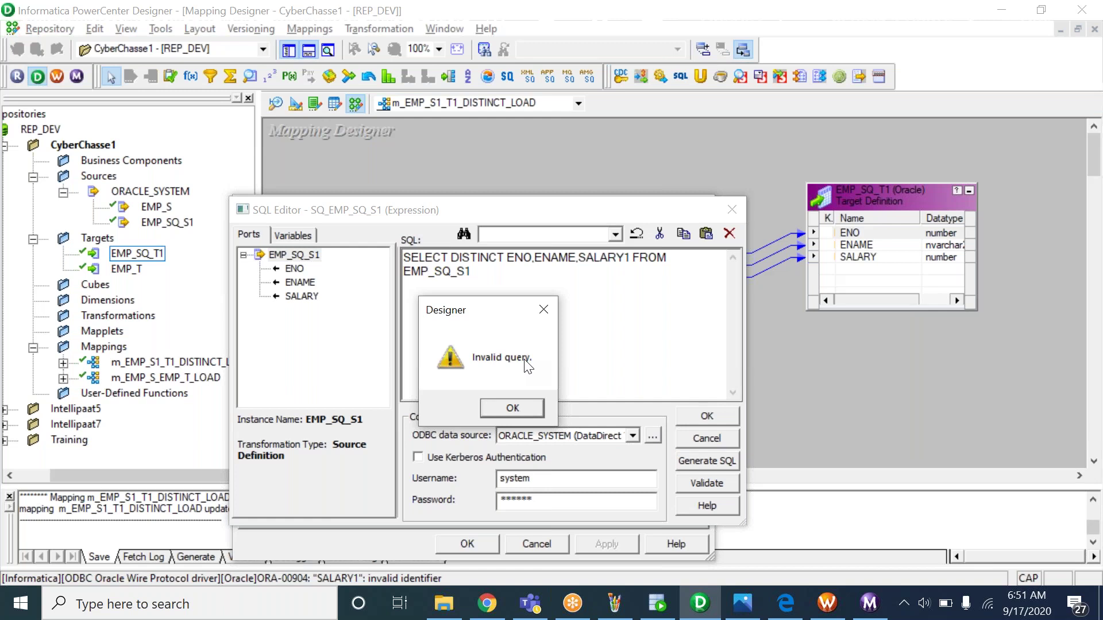
pyautogui.click(507, 413)
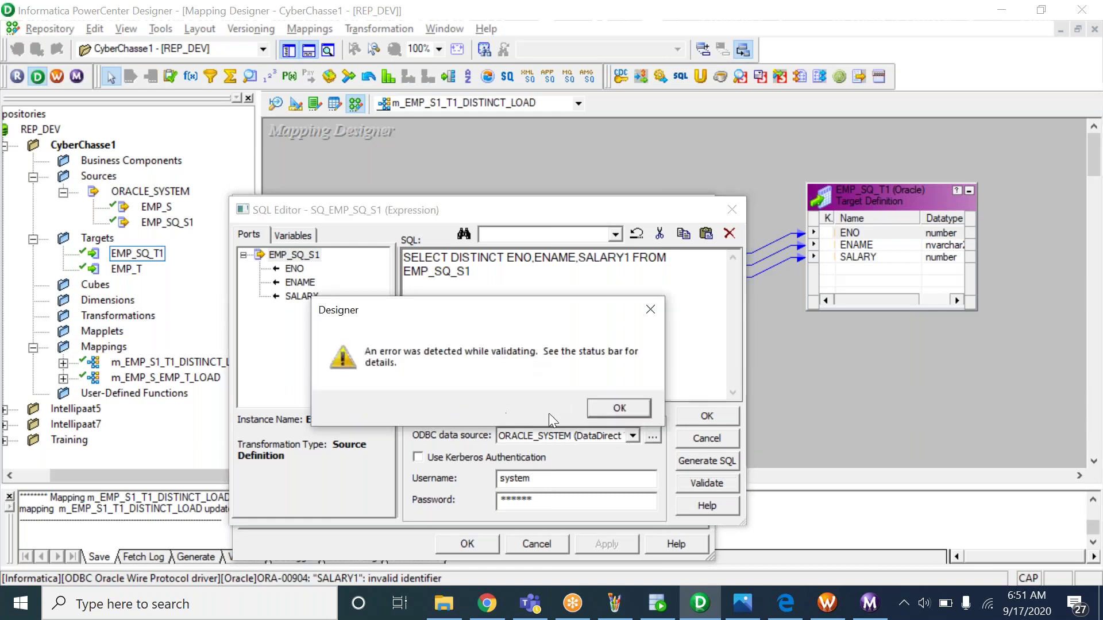
pyautogui.click(605, 409)
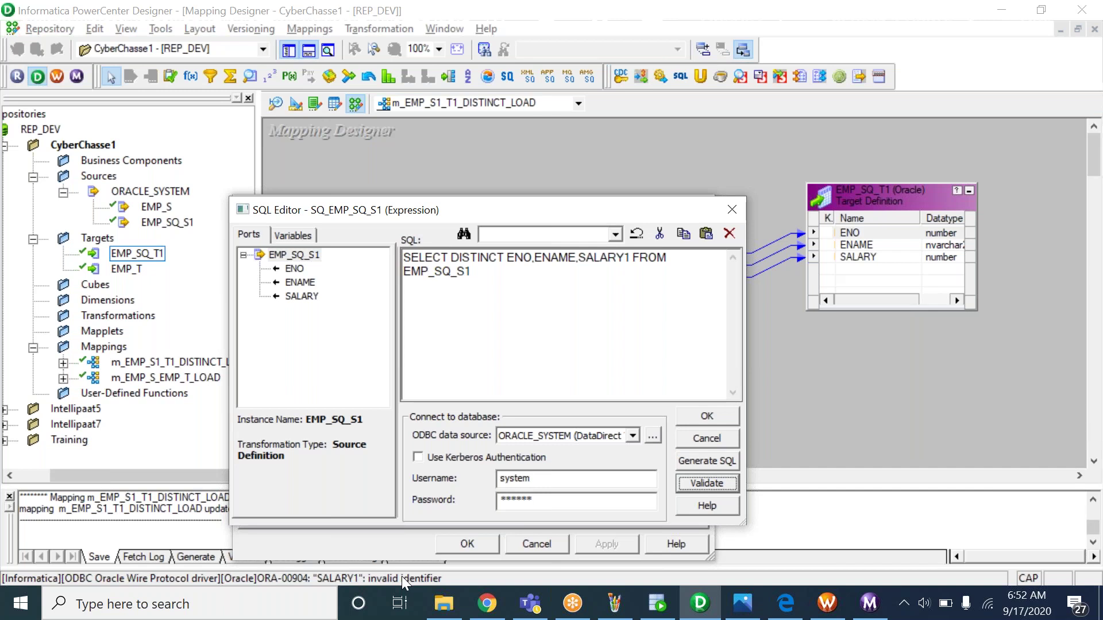
# Restore SALARY, revalidate cleanly, and accept the query as the Sql Query override
pyautogui.click(630, 258)
pyautogui.press('BackSpace')
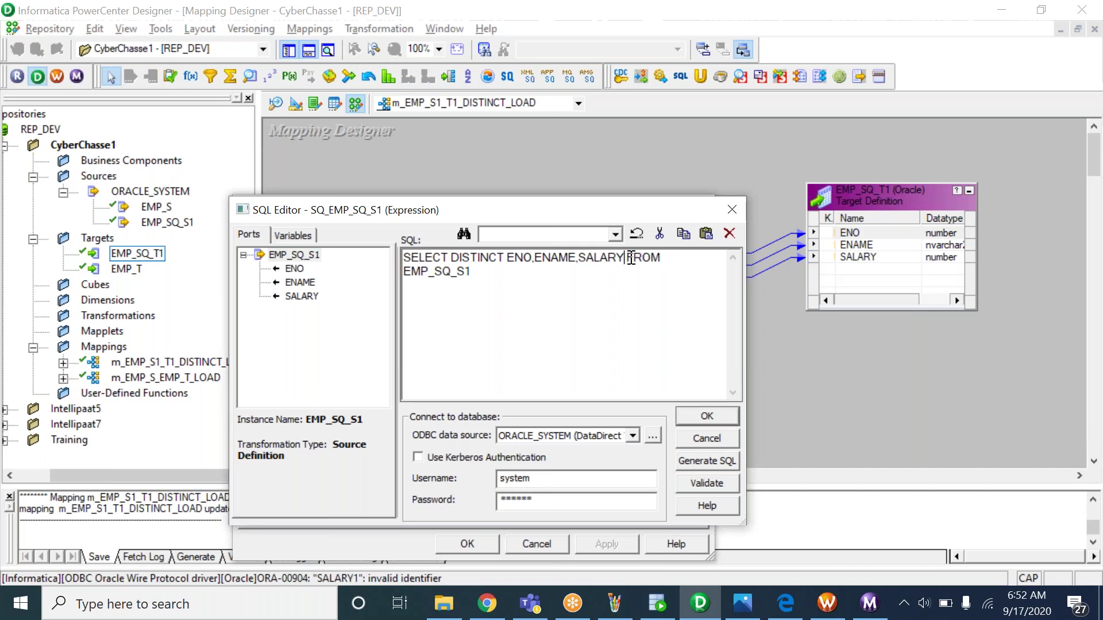
pyautogui.click(707, 486)
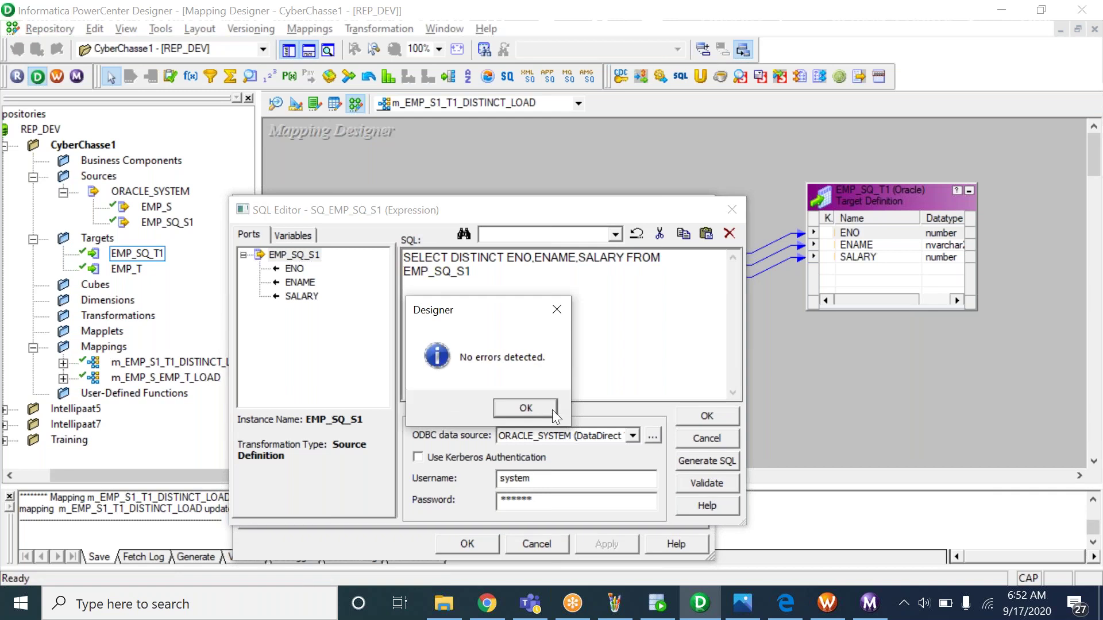
pyautogui.click(532, 405)
pyautogui.click(725, 414)
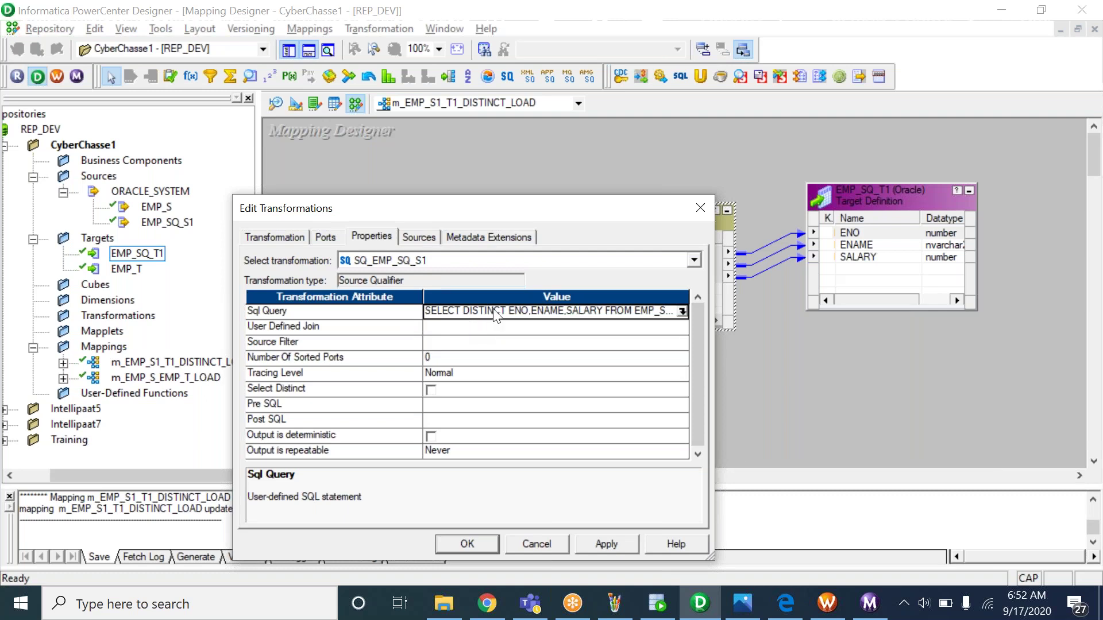
# Apply the override, close Edit Transformations, and save m_EMP_S1_T1_DISTINCT_LOAD
pyautogui.click(619, 540)
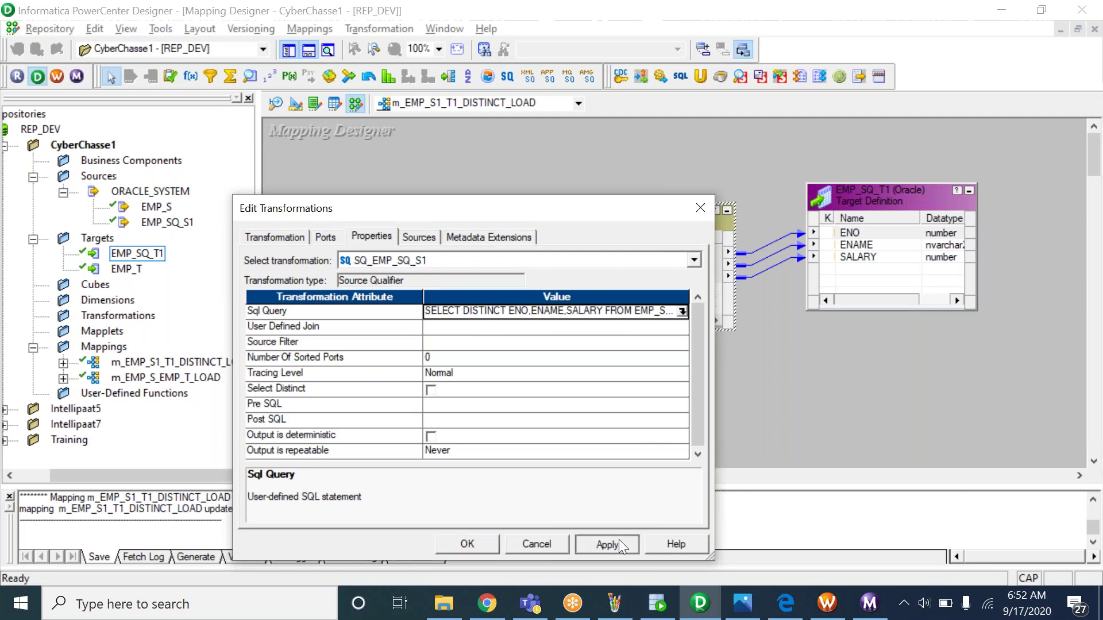
pyautogui.click(480, 539)
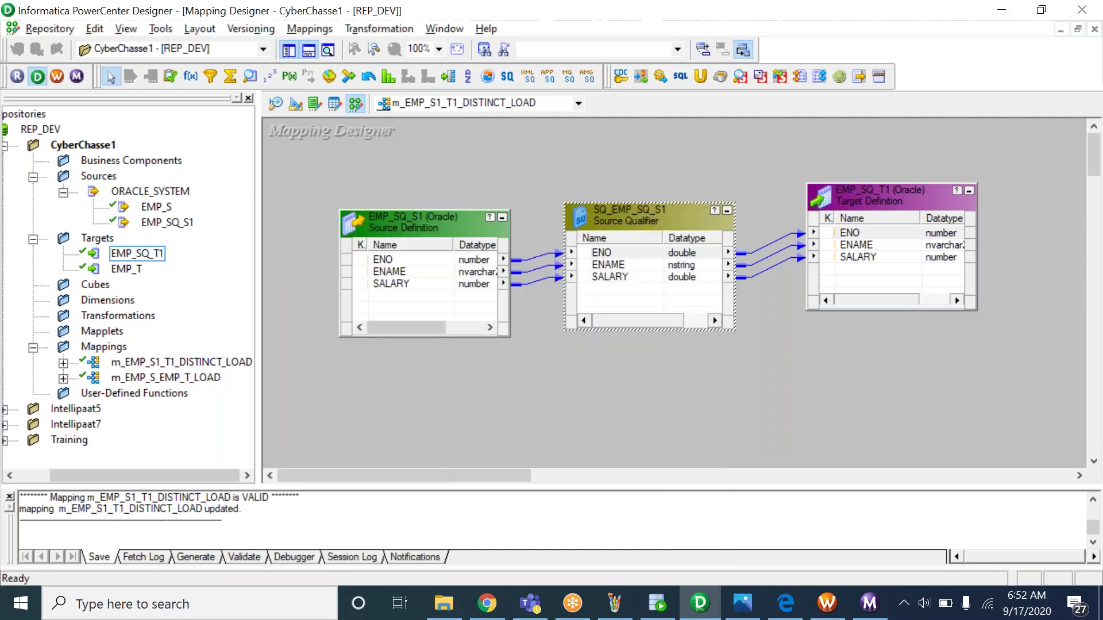
pyautogui.hotkey('ctrl', 's')
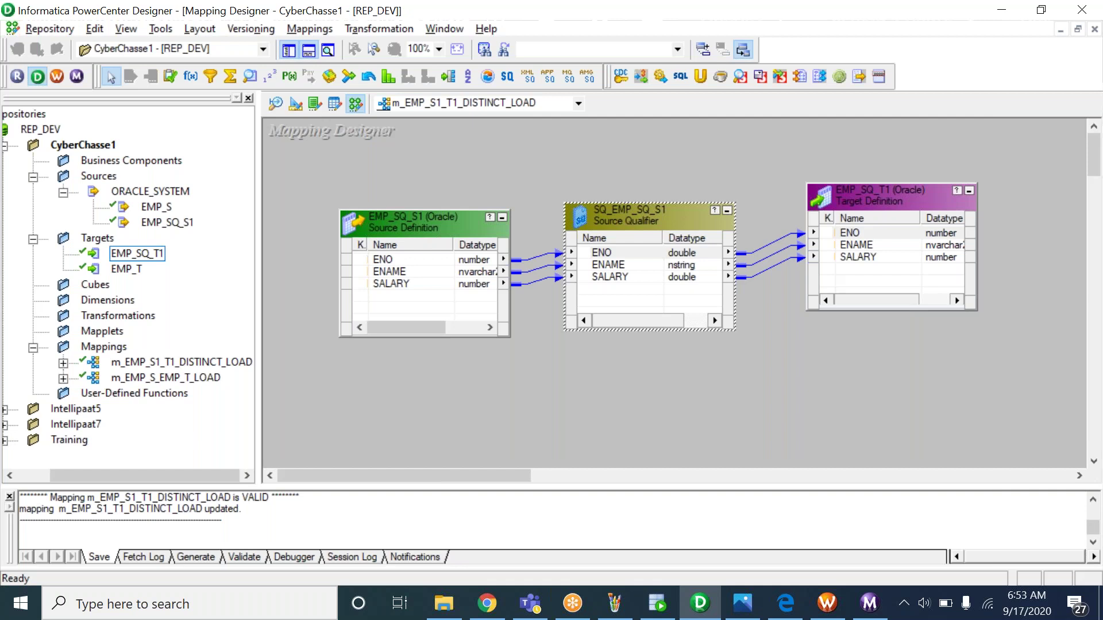
# Glance at the notes sheet in Photos, then go to Workflow Manager's Task Developer
pyautogui.click(729, 607)
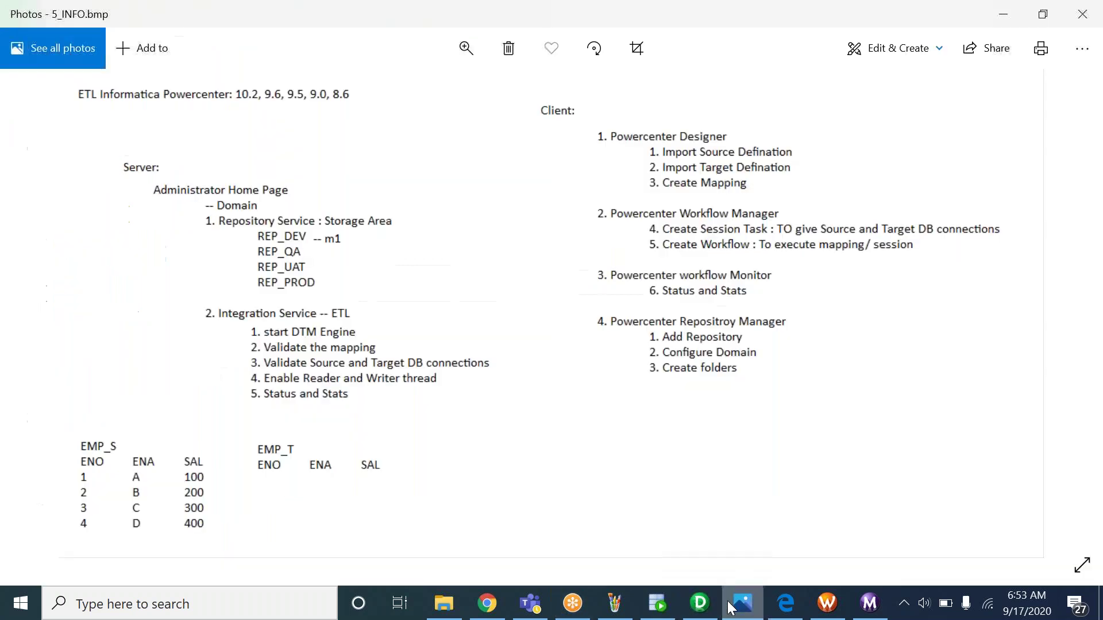
pyautogui.click(827, 613)
pyautogui.click(270, 90)
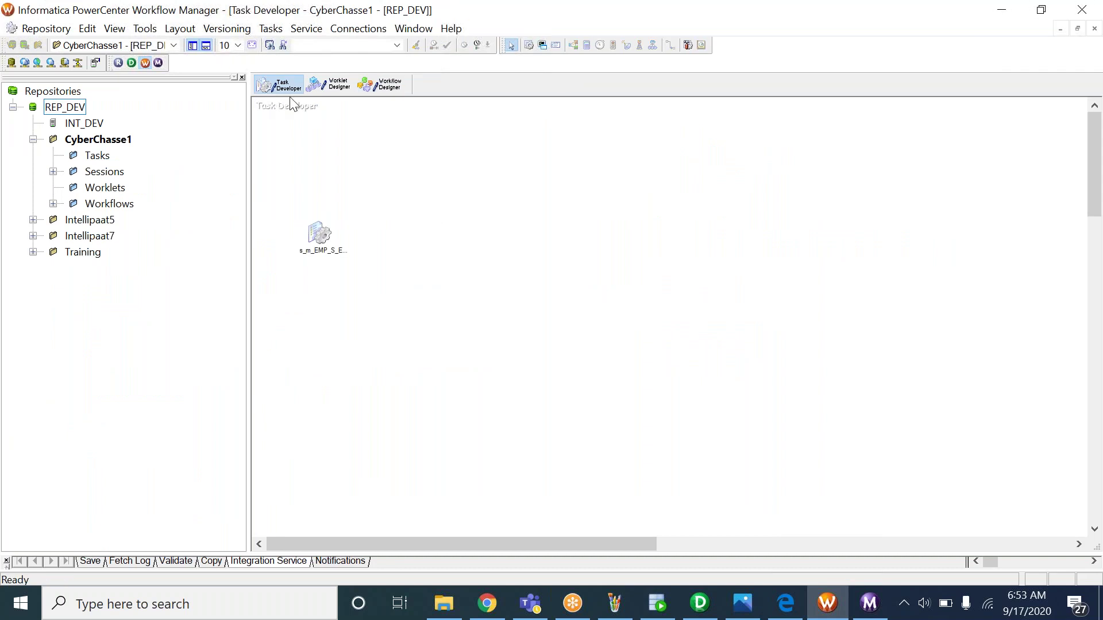
# Empty the Task Developer workspace, briefly placing s_m_EMP_S_EMP_T_LOAD and clearing it again
pyautogui.rightClick(477, 185)
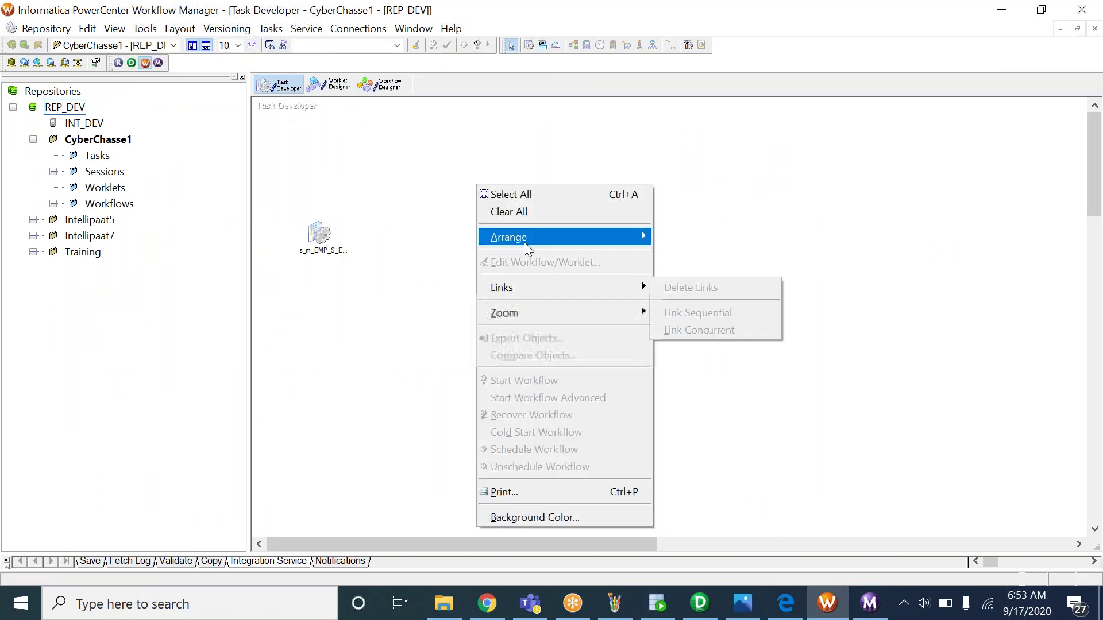
pyautogui.click(539, 212)
pyautogui.doubleClick(114, 173)
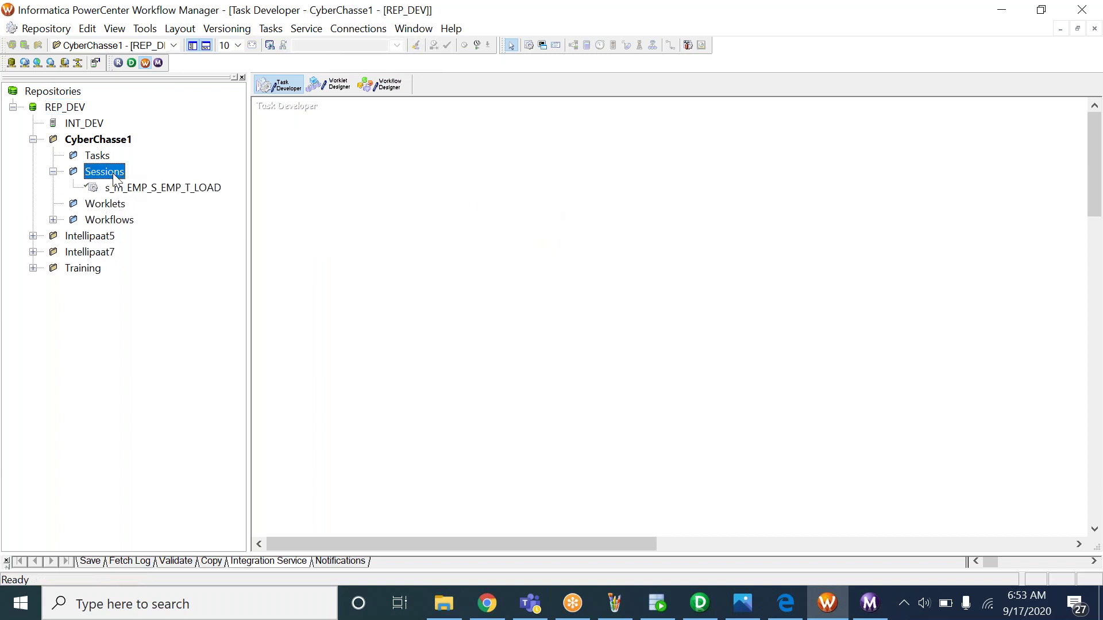
pyautogui.click(152, 188)
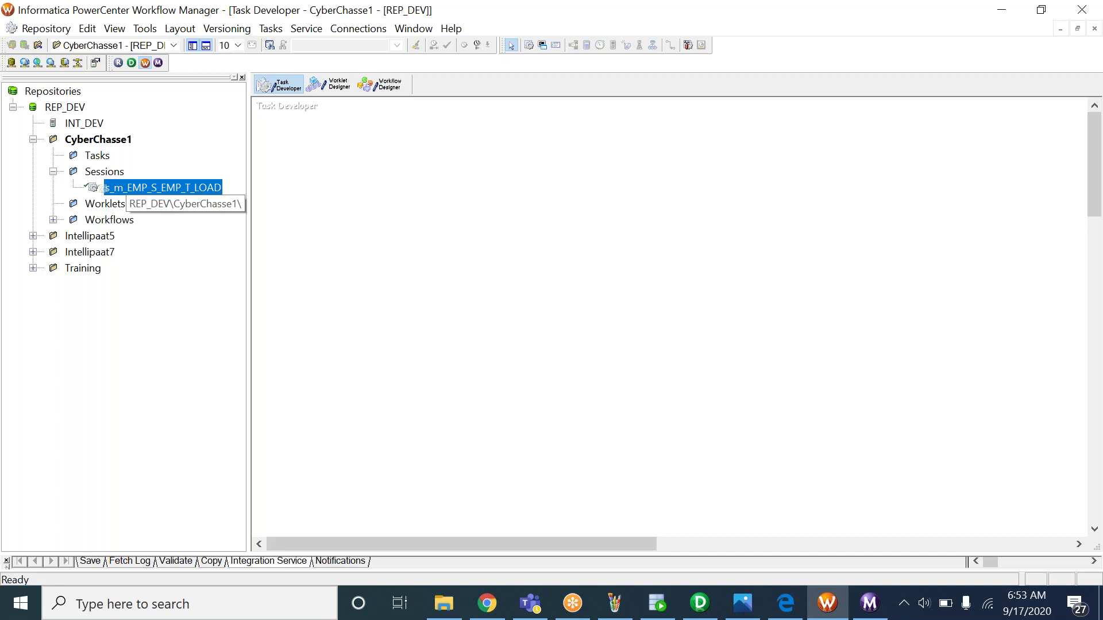
pyautogui.moveTo(152, 187); pyautogui.dragTo(365, 221)
pyautogui.rightClick(469, 182)
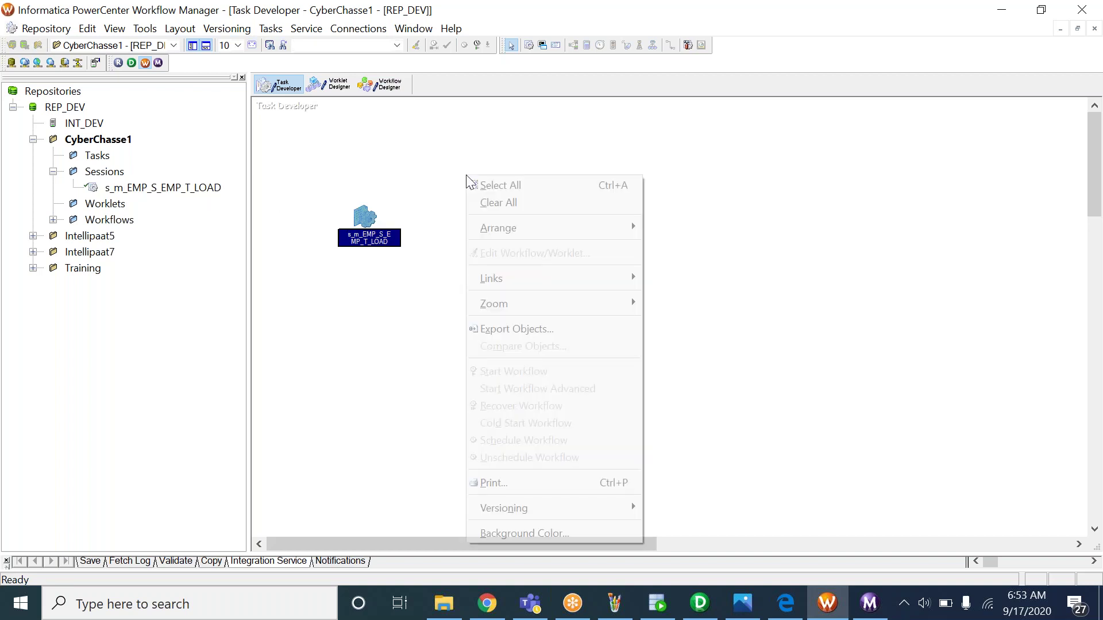
pyautogui.click(515, 205)
# Start a new Session task from Tasks > Create
pyautogui.click(271, 29)
pyautogui.click(280, 47)
pyautogui.click(628, 344)
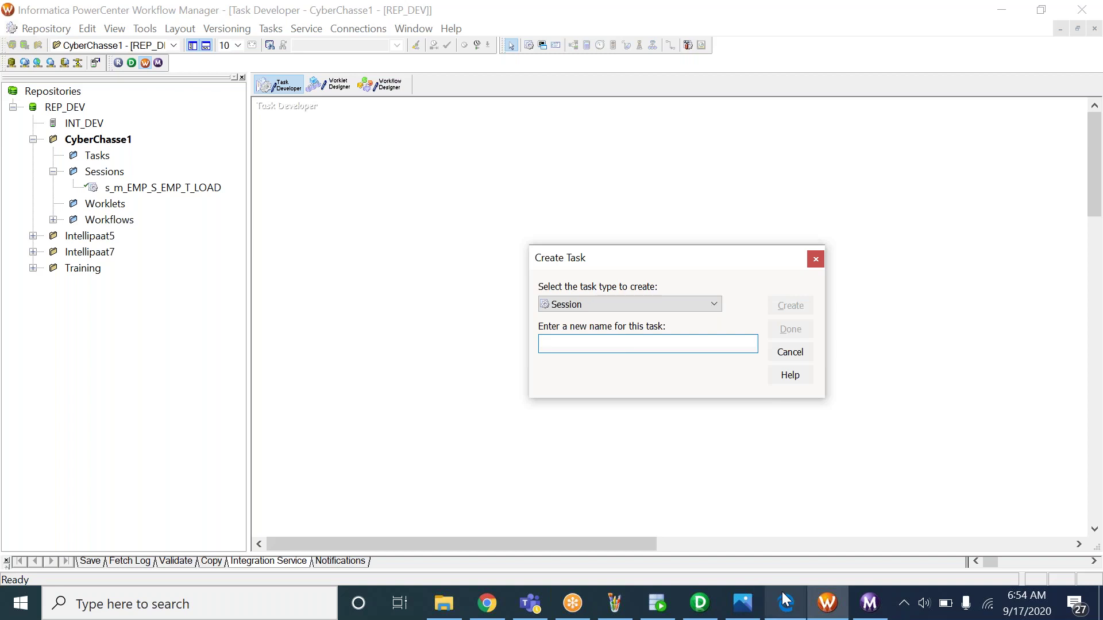
# Copy the mapping name m_EMP_S1_T1_DISTINCT_LOAD from Designer's Edit Mapping dialog
pyautogui.click(695, 612)
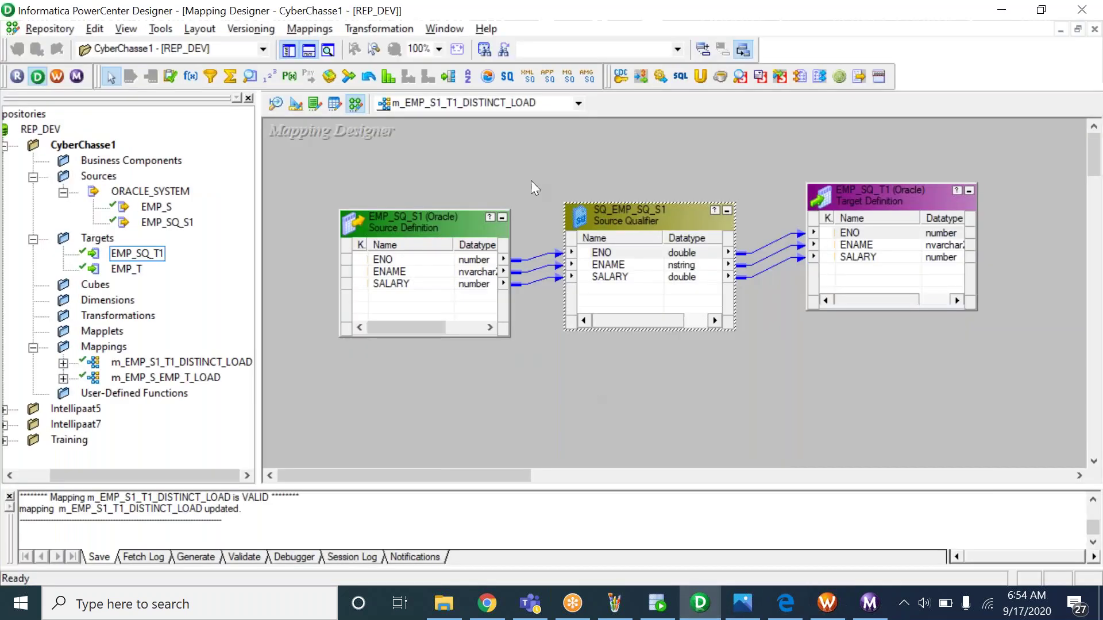
pyautogui.click(309, 28)
pyautogui.click(313, 80)
pyautogui.hotkey('ctrl', 'c')
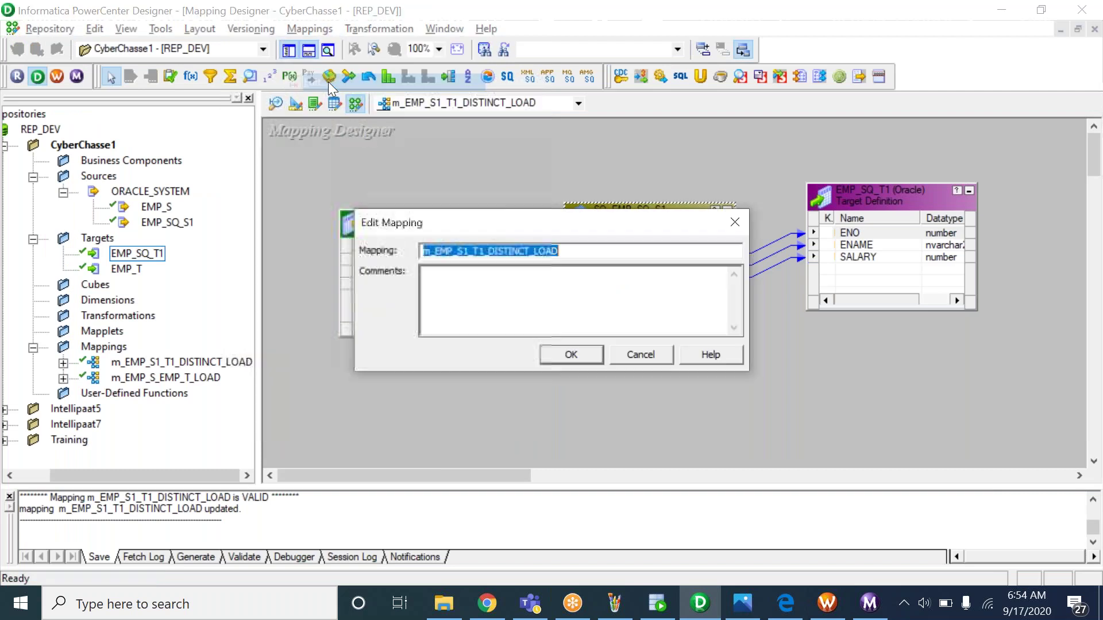
pyautogui.press('Escape')
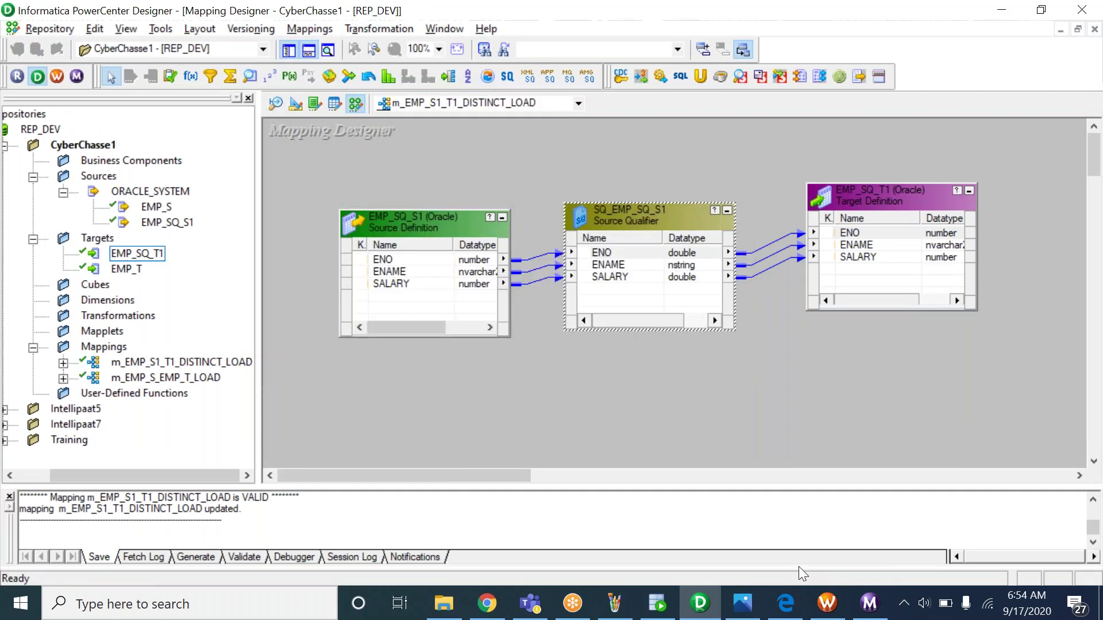
pyautogui.click(827, 603)
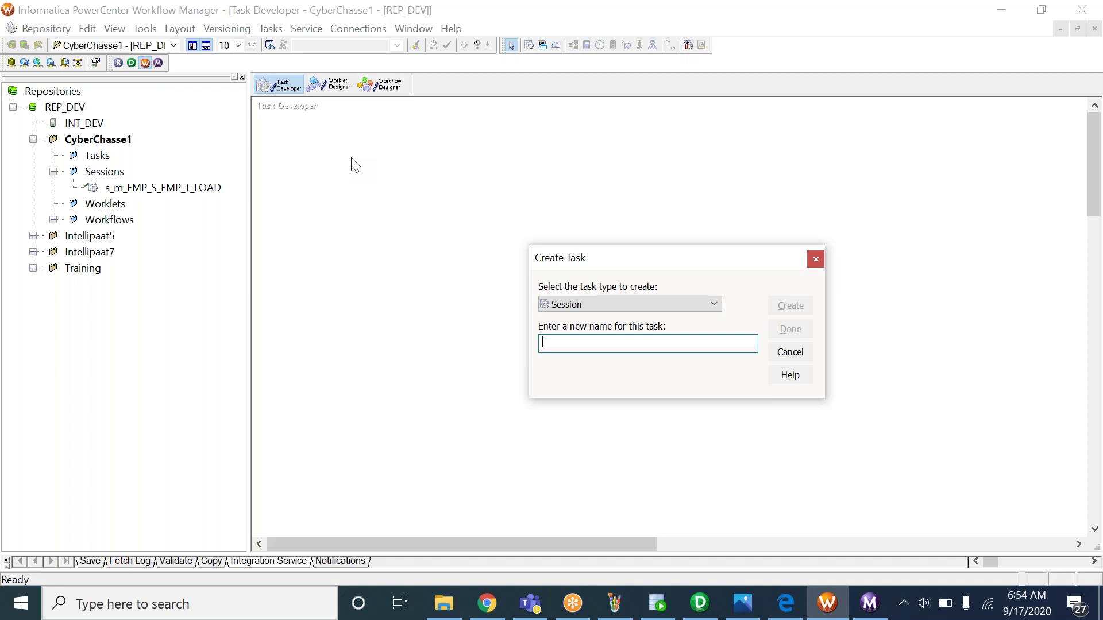
# Name the session s_m_EMP_S1_T1_DISTINCT_LOAD and create it
pyautogui.write('s_')
pyautogui.moveTo(566, 342); pyautogui.dragTo(505, 340)
pyautogui.click(560, 341)
pyautogui.hotkey('ctrl', 'v')
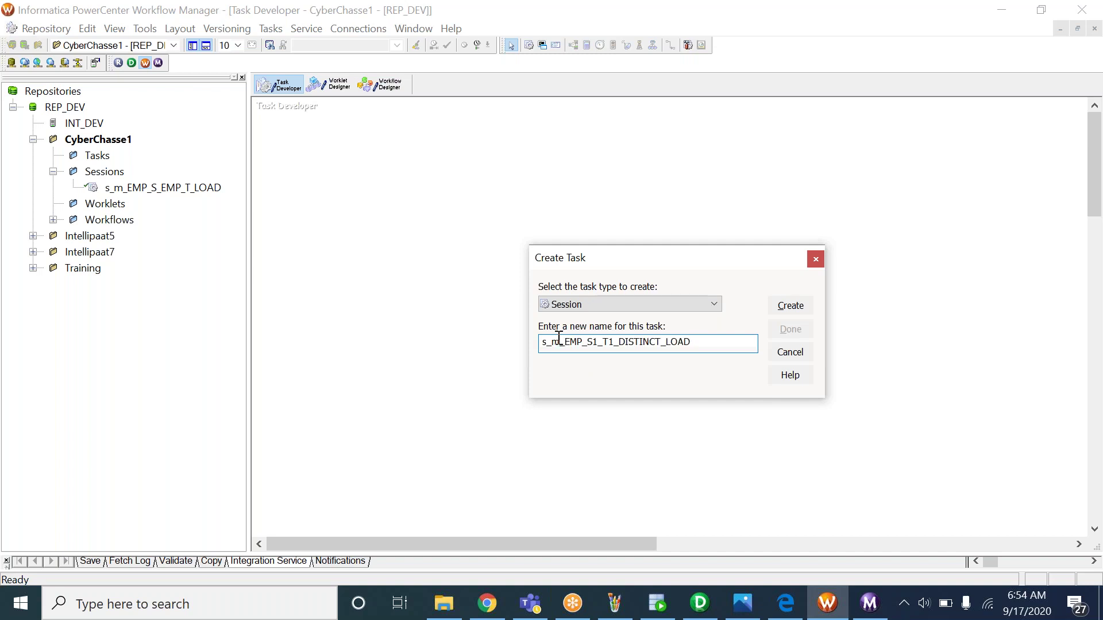
pyautogui.moveTo(573, 347); pyautogui.dragTo(702, 360)
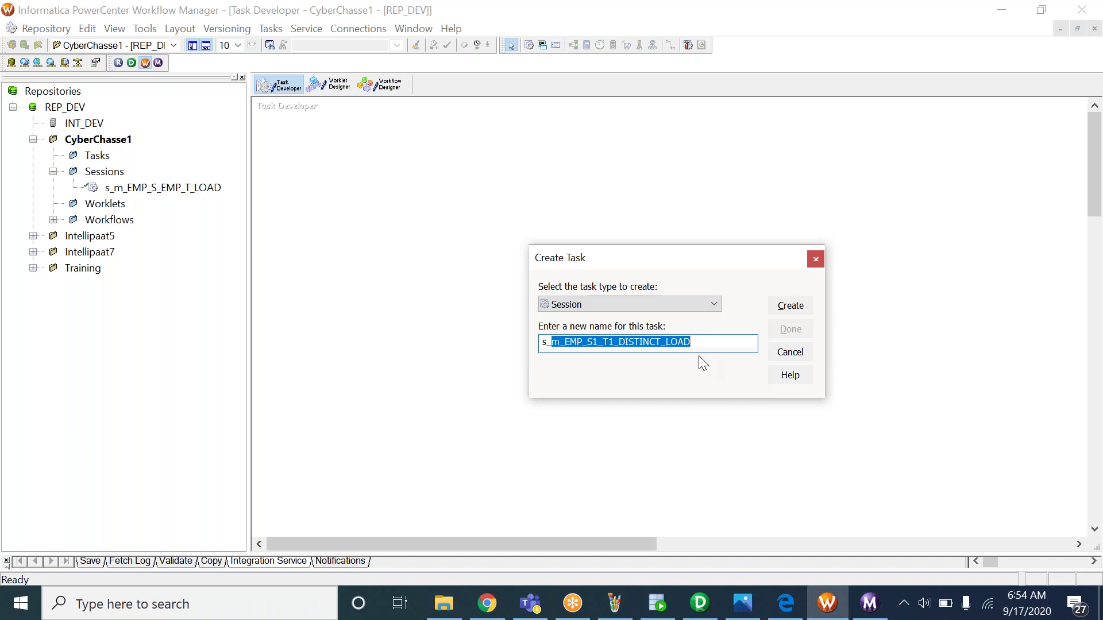
pyautogui.click(790, 309)
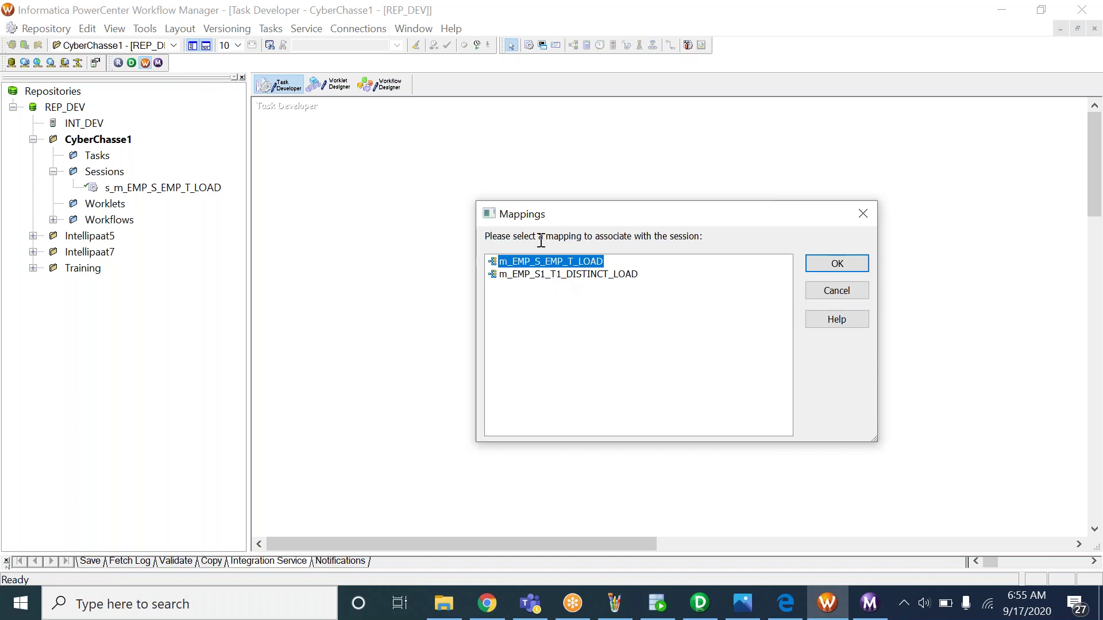
# Base the session on mapping m_EMP_S1_T1_DISTINCT_LOAD and finish the Create Task dialog
pyautogui.click(543, 274)
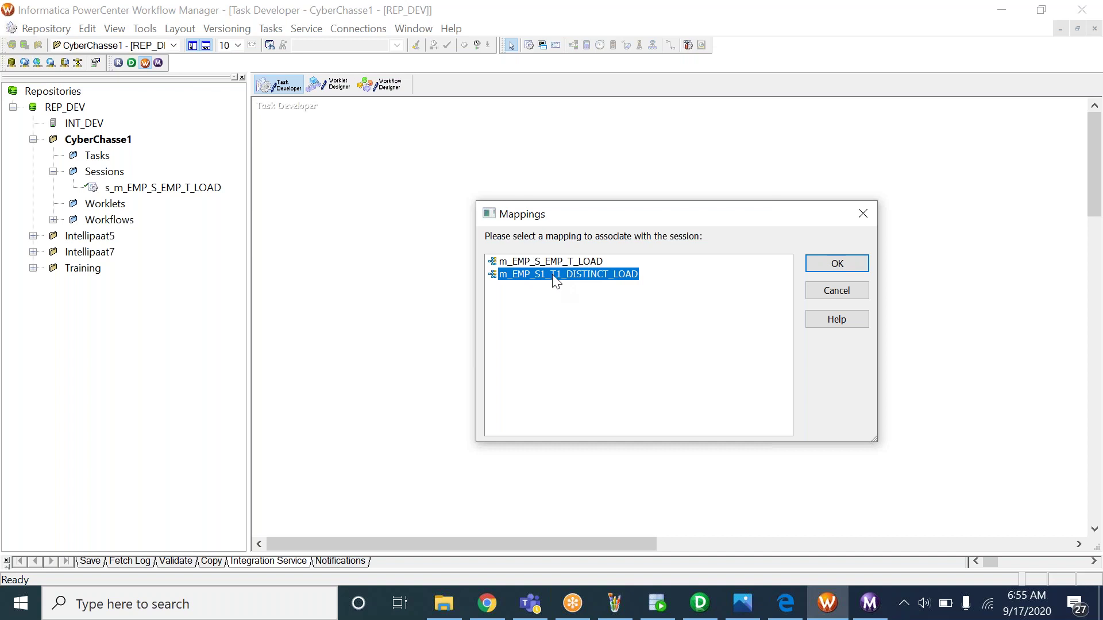
pyautogui.click(540, 263)
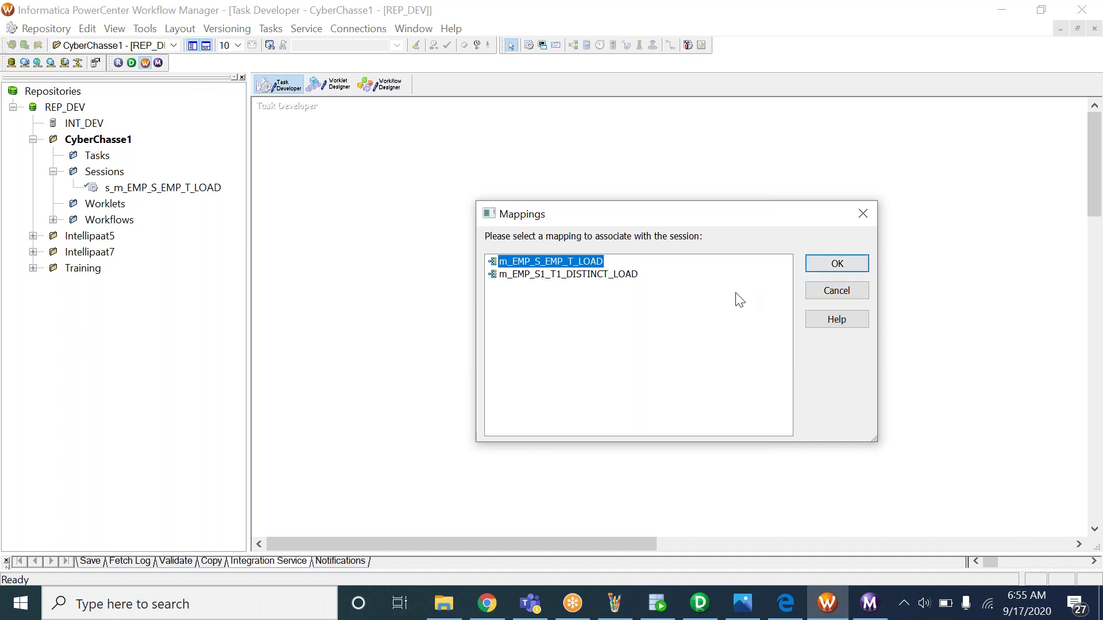
pyautogui.click(613, 276)
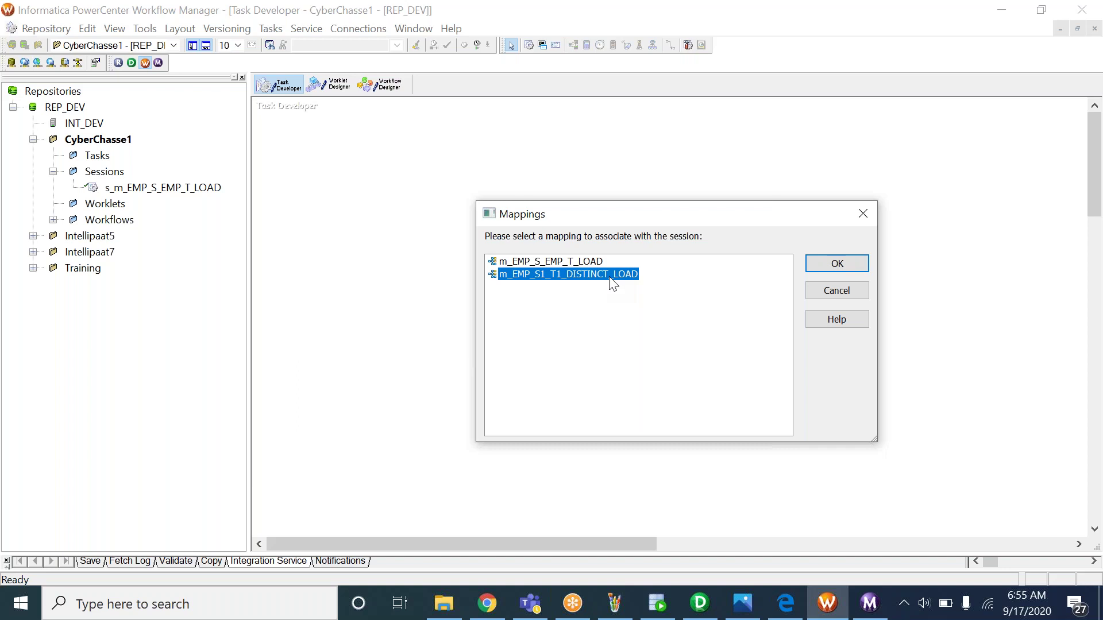
pyautogui.click(830, 262)
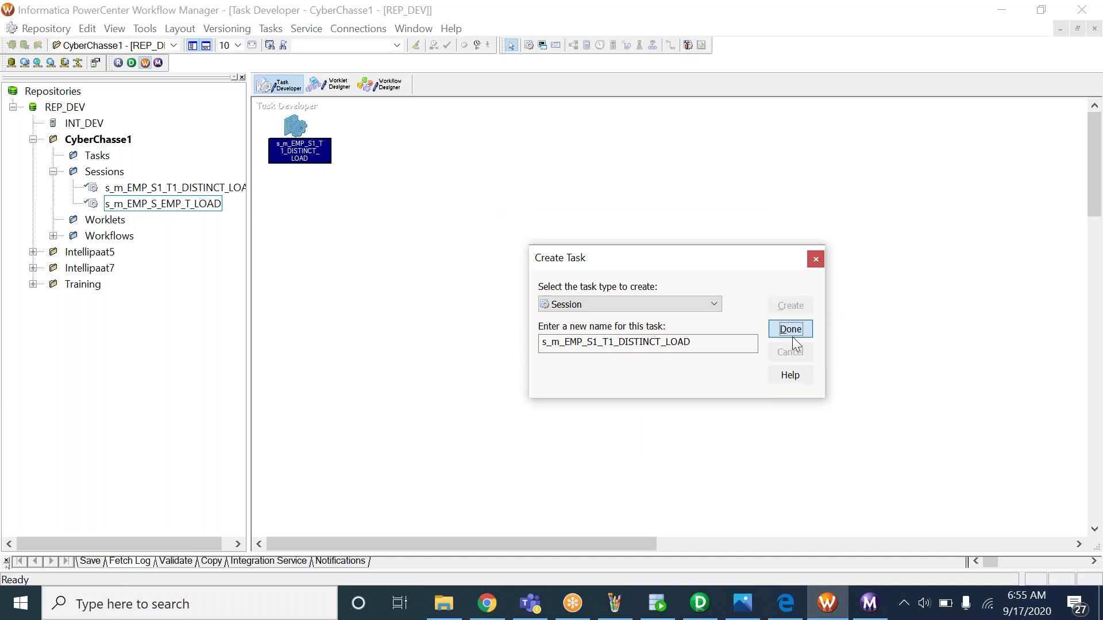
pyautogui.click(791, 332)
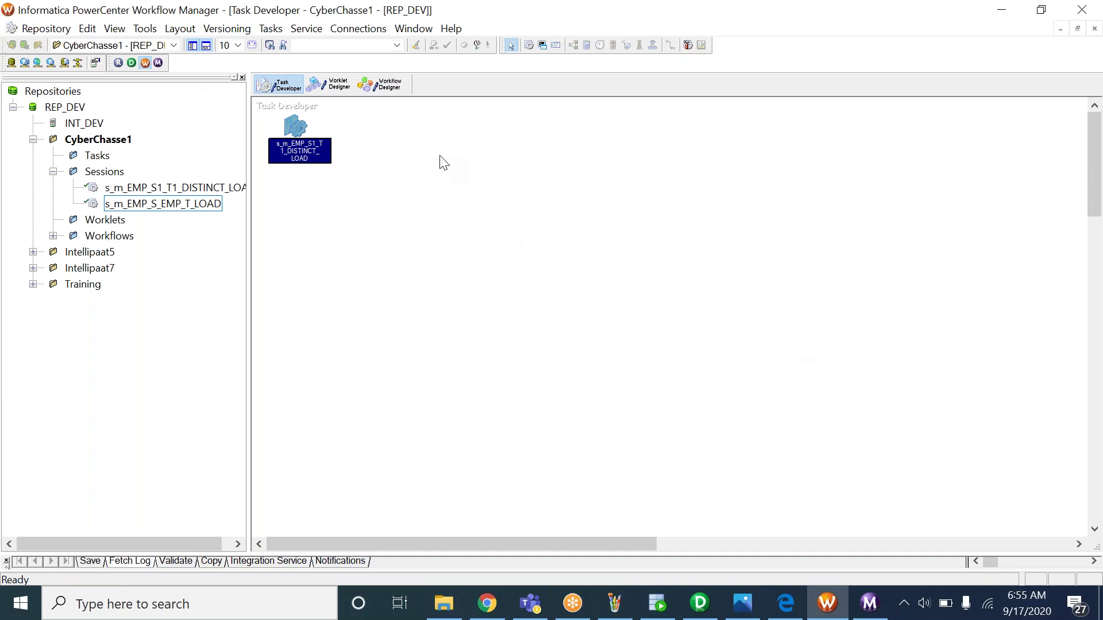
# Move the session lower and review the relational connections, including ORCALE_DEV
pyautogui.moveTo(298, 122); pyautogui.dragTo(312, 208)
pyautogui.click(359, 31)
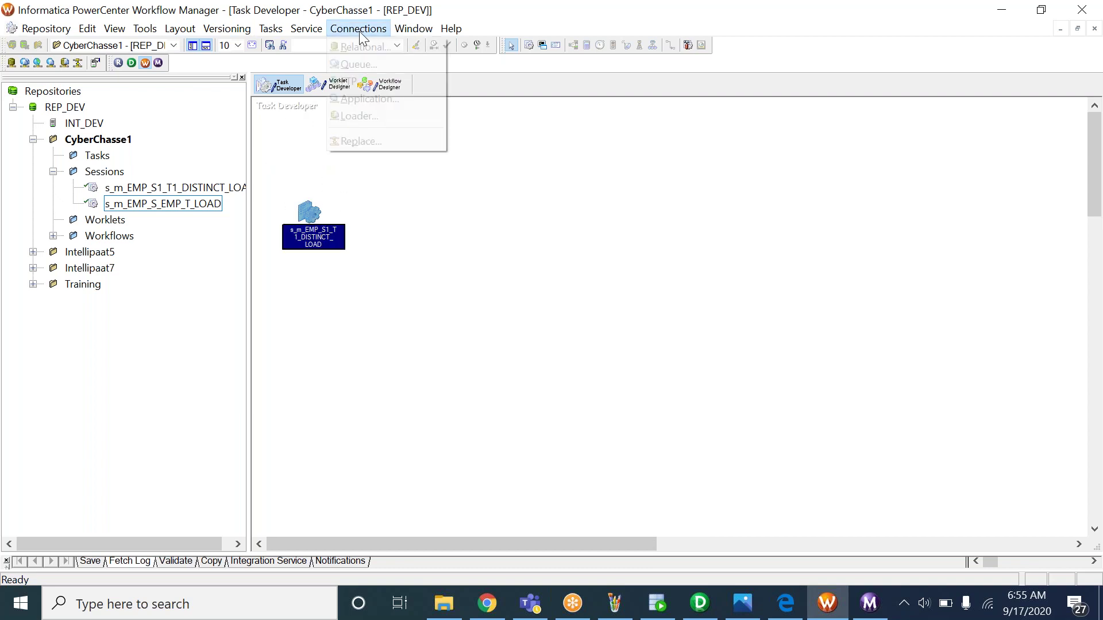
pyautogui.click(384, 47)
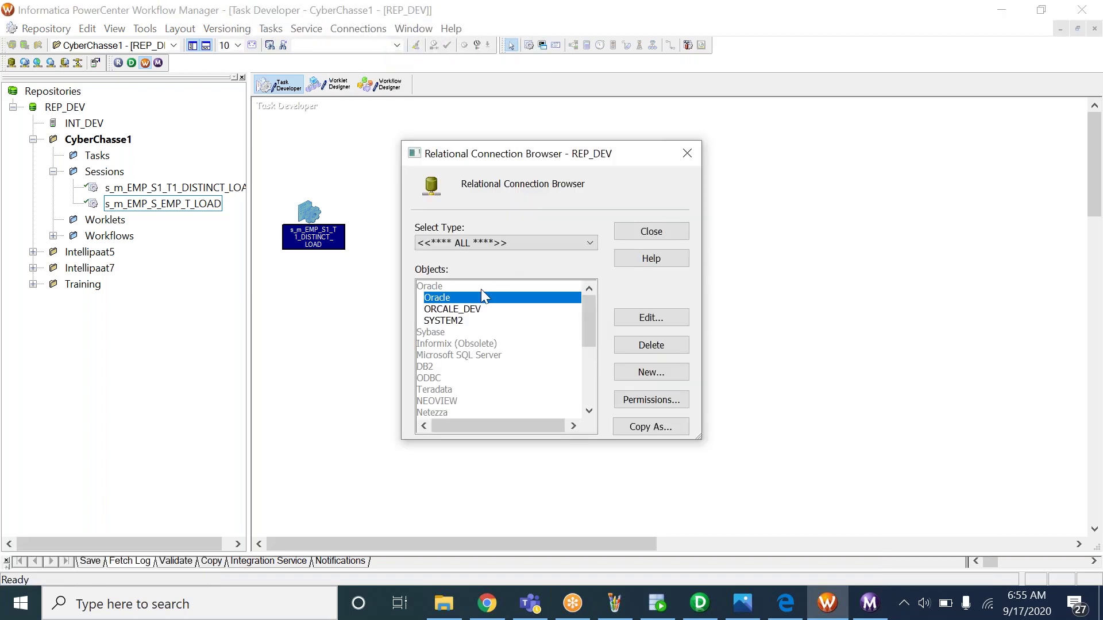
pyautogui.click(464, 310)
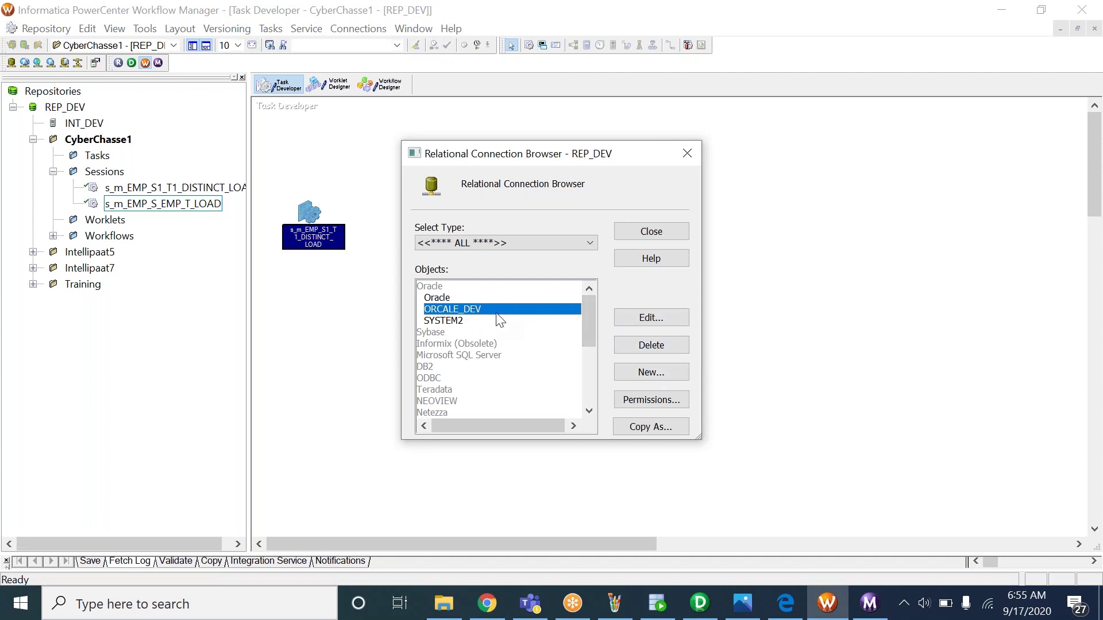
pyautogui.click(659, 233)
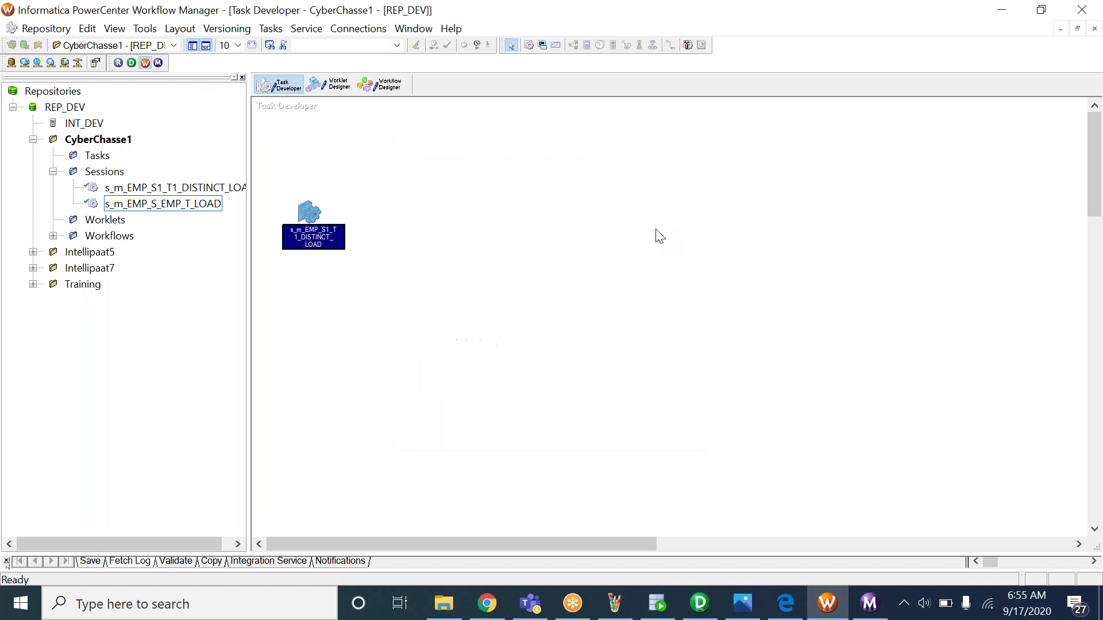
pyautogui.rightClick(313, 210)
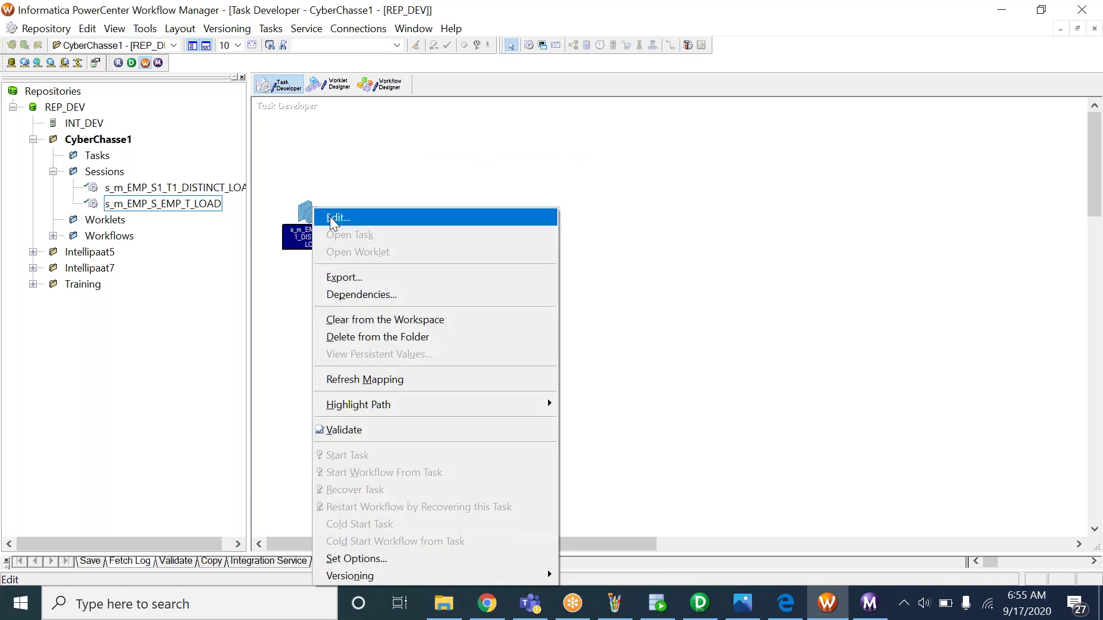
# Set the session's source and target connections to ORCALE_DEV and save the task
pyautogui.click(331, 218)
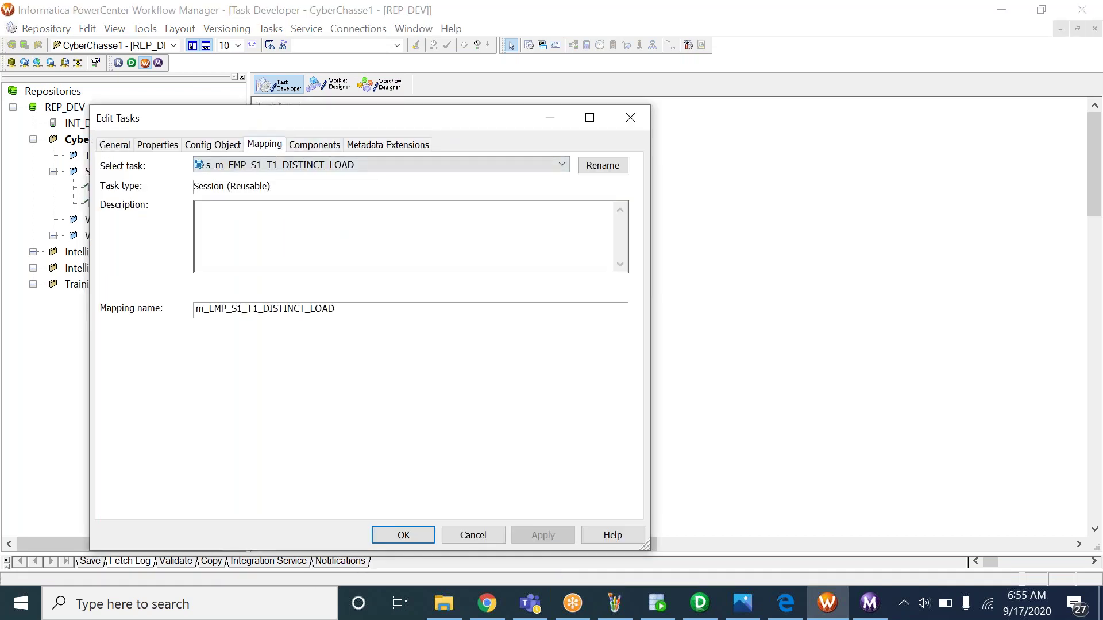
pyautogui.click(160, 220)
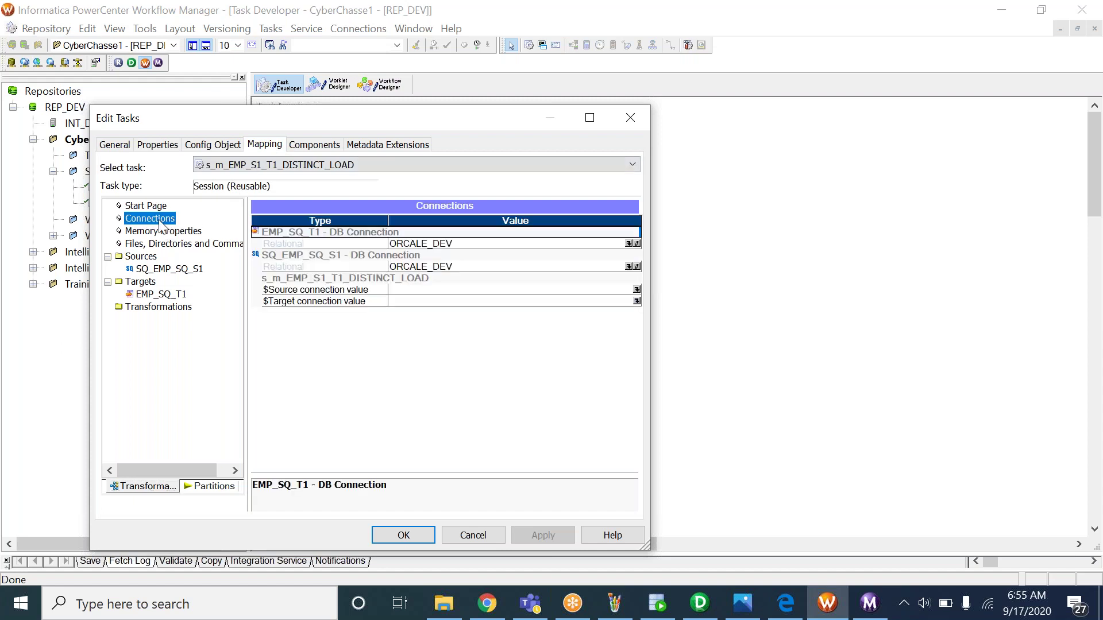
pyautogui.click(415, 250)
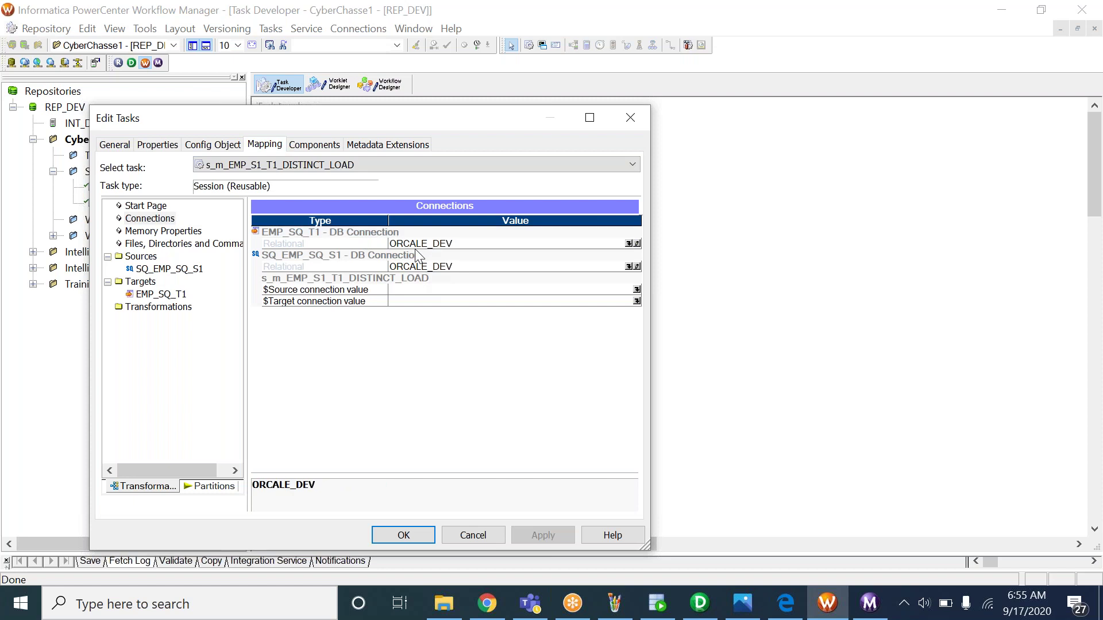
pyautogui.click(428, 265)
pyautogui.click(637, 267)
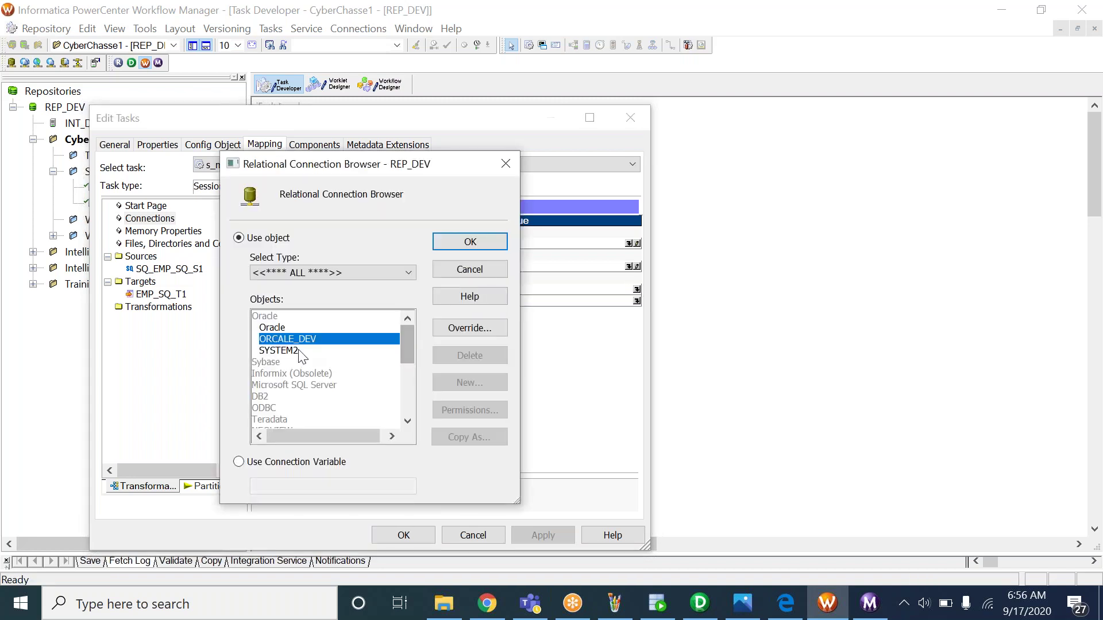
pyautogui.click(500, 241)
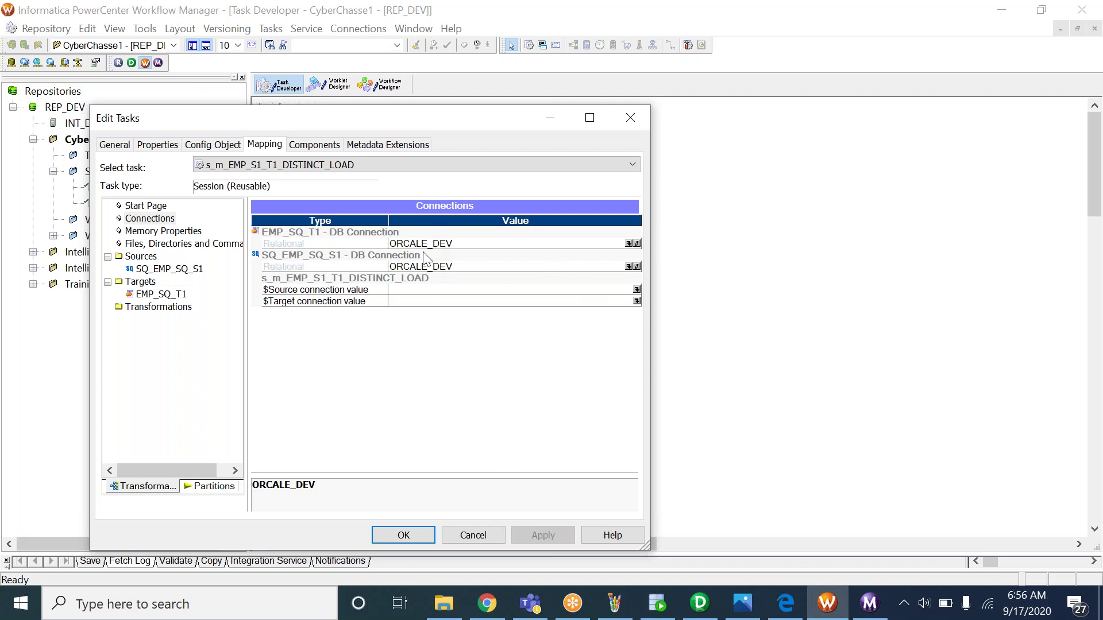
pyautogui.click(412, 536)
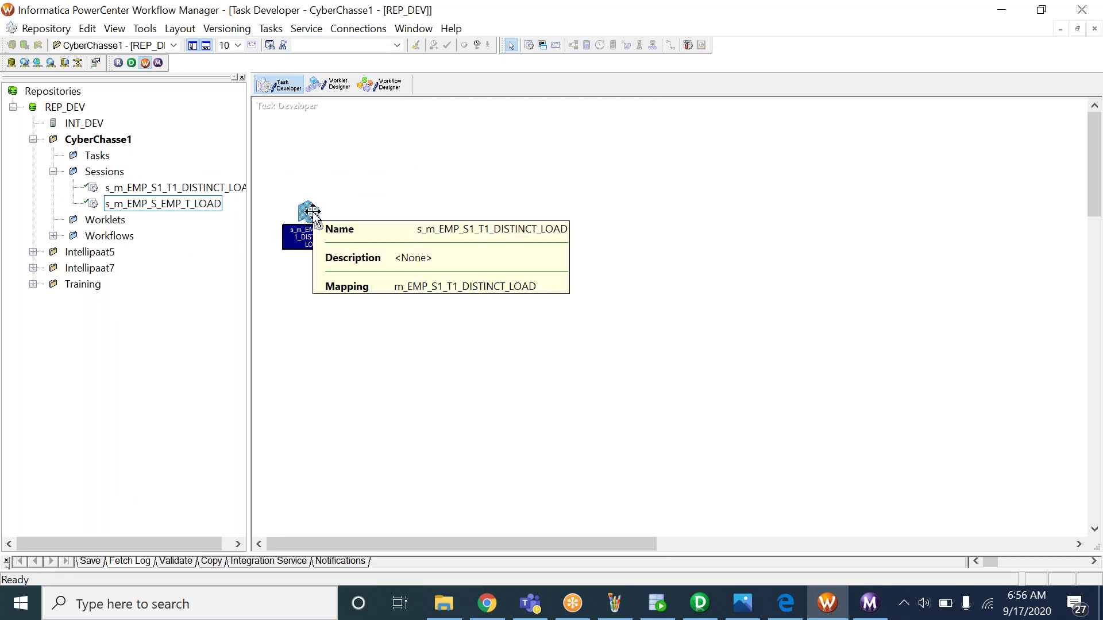
# Switch to Workflow Designer showing wf_m_EMP_S_EMP_T_LOAD, checking the notes sheet along the way
pyautogui.click(380, 85)
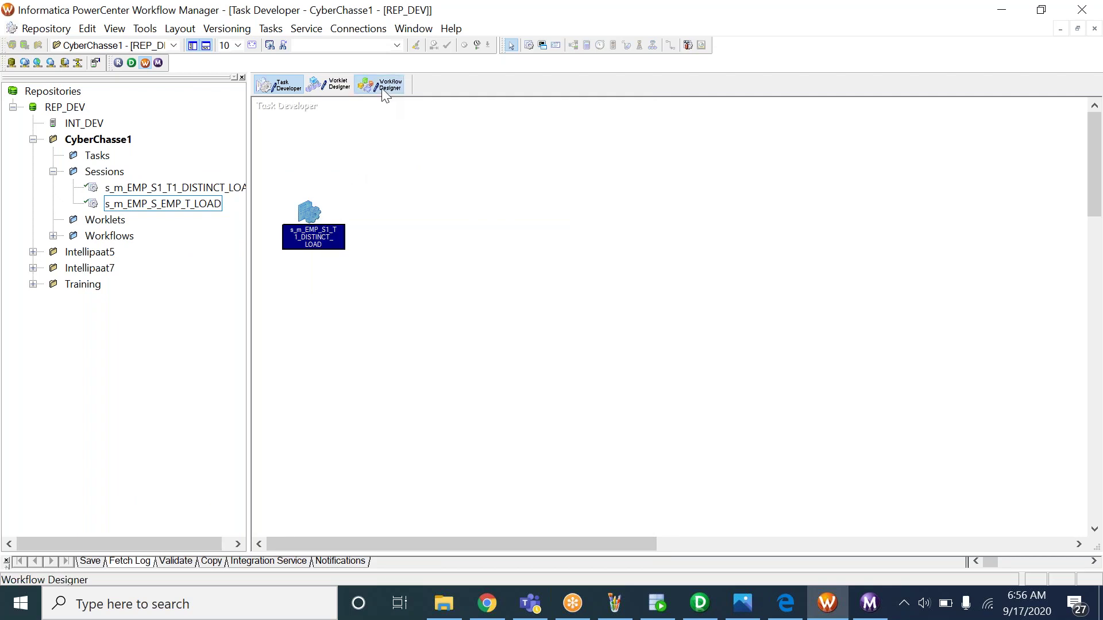
pyautogui.click(741, 614)
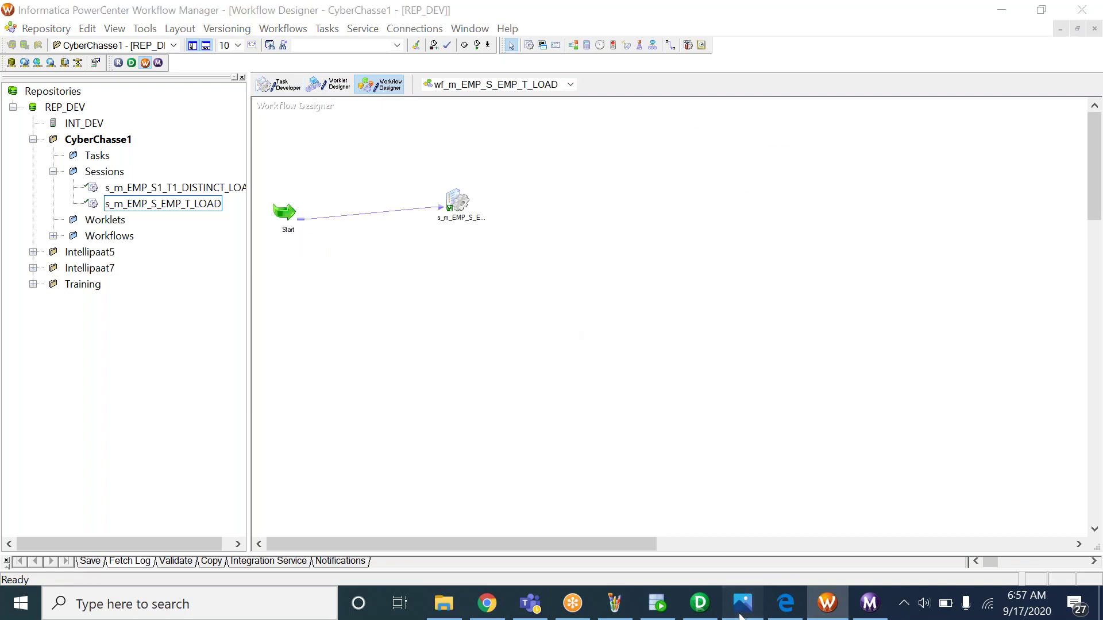
pyautogui.click(743, 603)
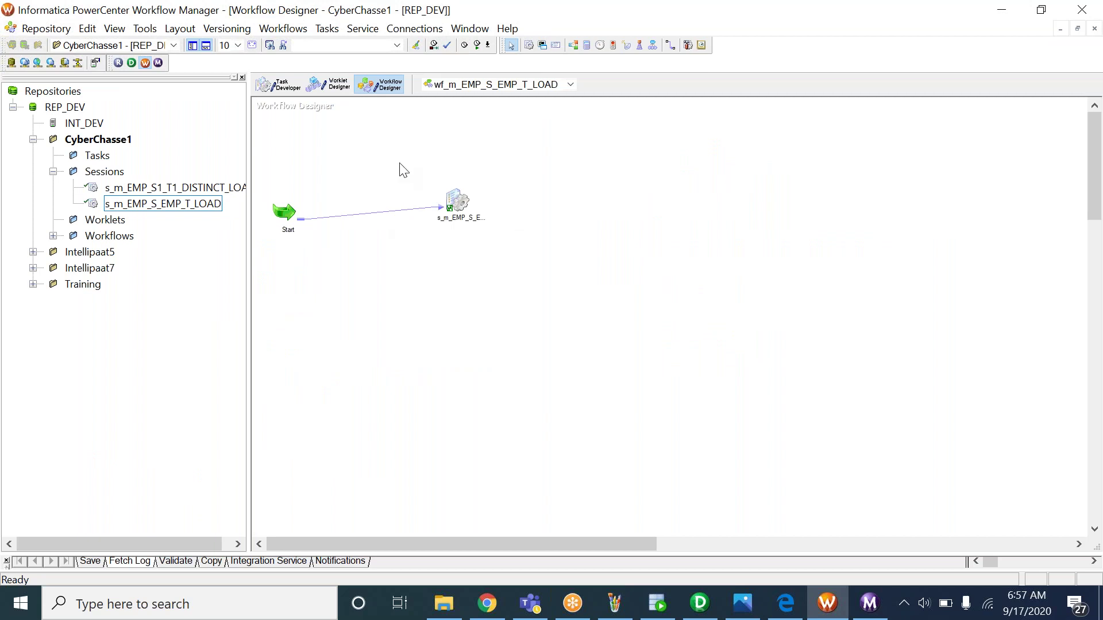
pyautogui.rightClick(511, 140)
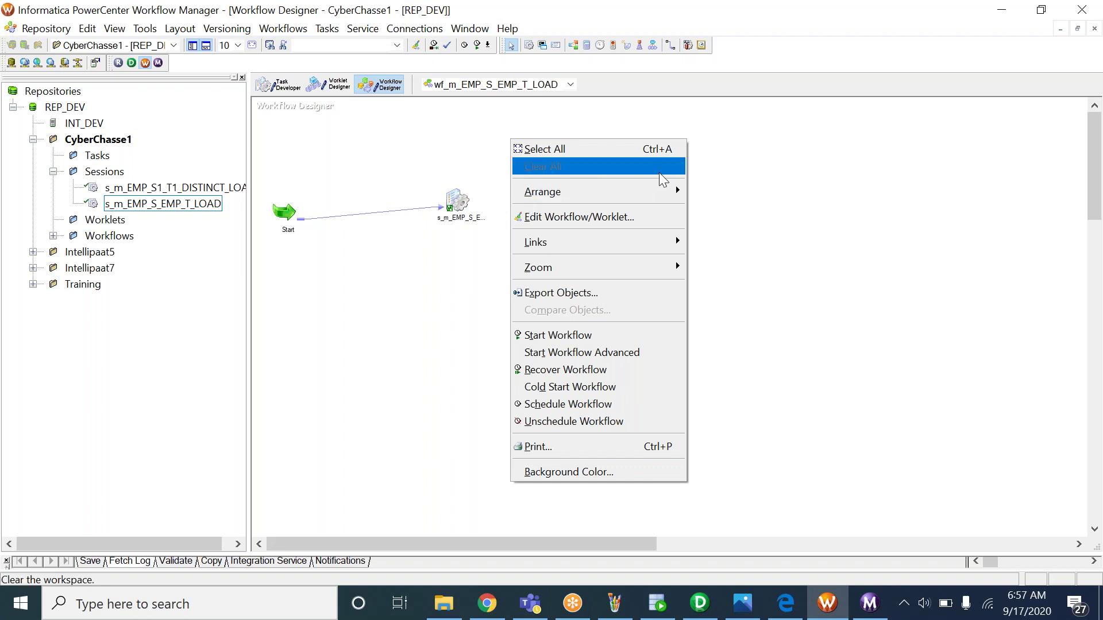
# Create a new workflow named wf_m_EMP_S1_T1_DISTINCT_LOAD
pyautogui.click(764, 191)
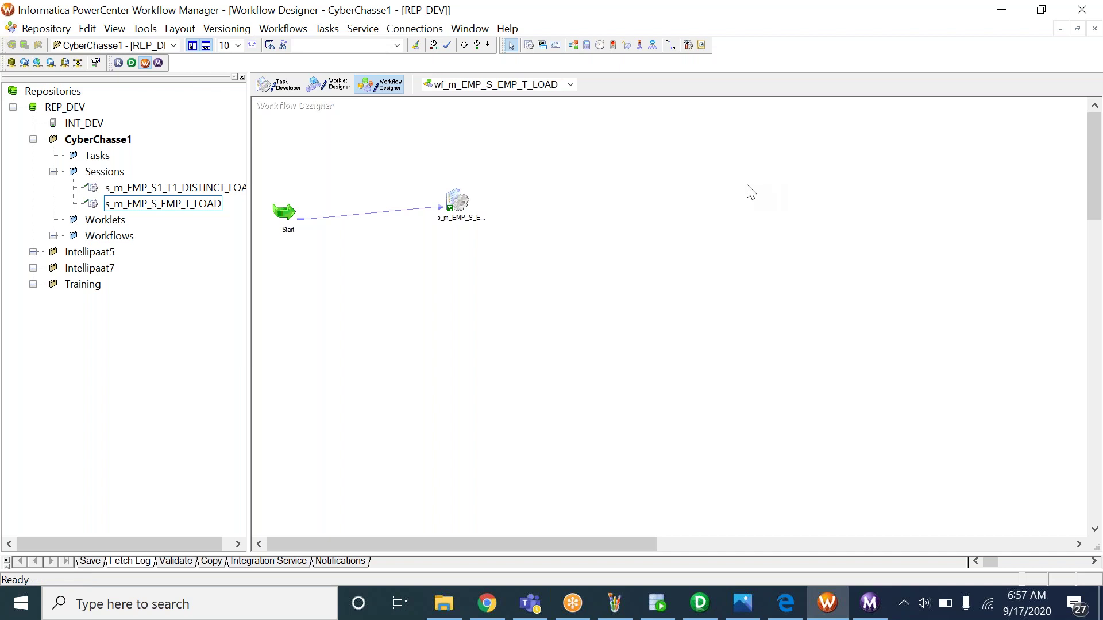
pyautogui.click(281, 30)
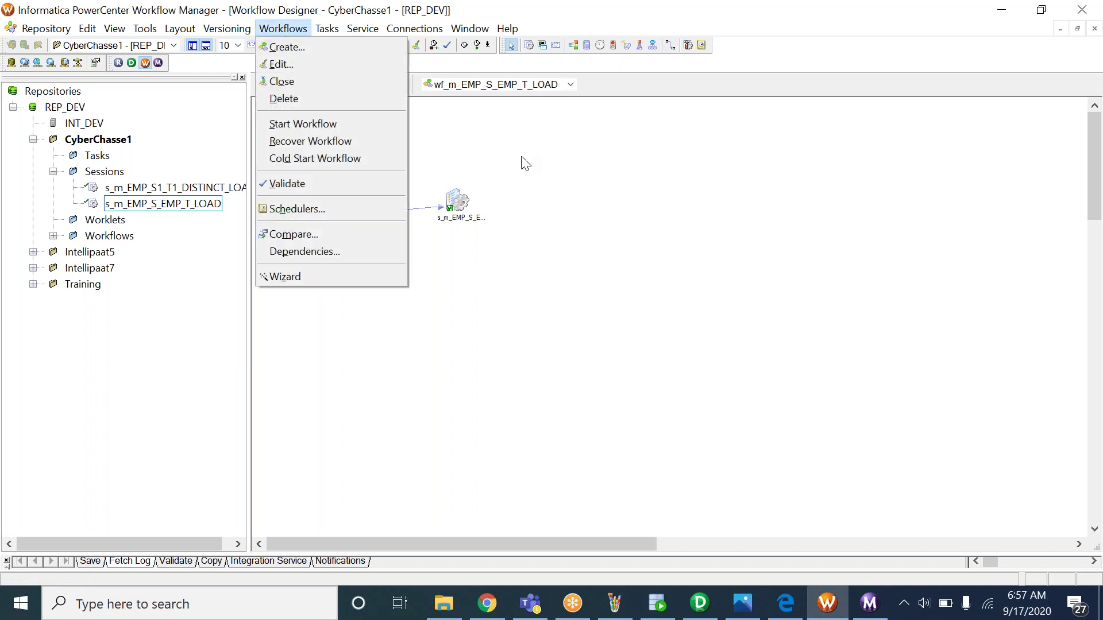
pyautogui.click(344, 49)
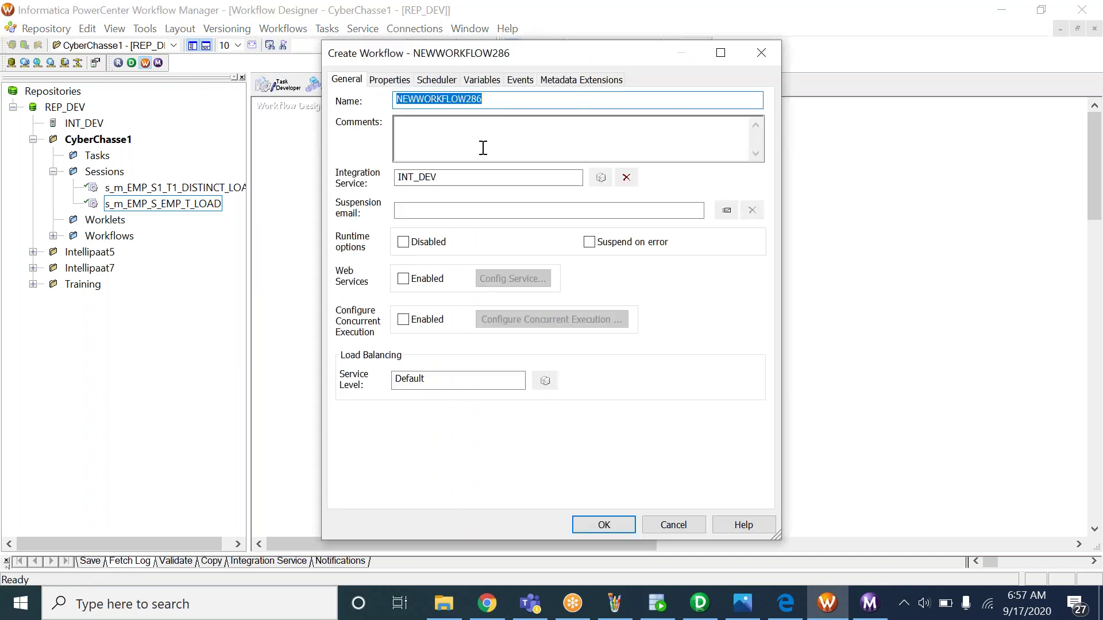
pyautogui.moveTo(454, 58); pyautogui.dragTo(463, 181)
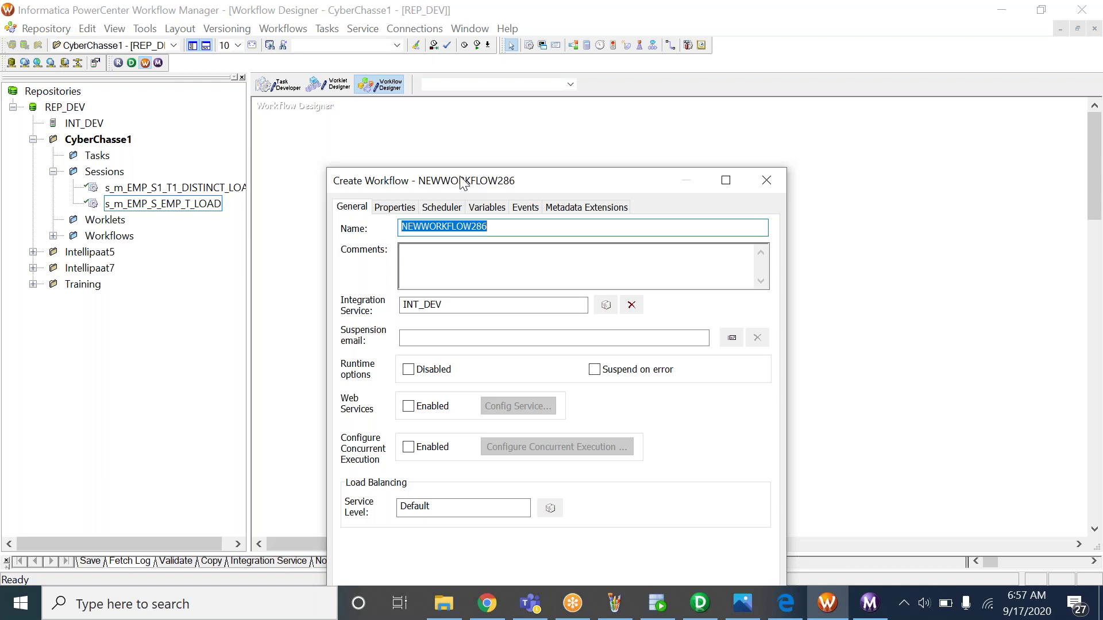
pyautogui.write('wf_')
pyautogui.write('m_EMP_S1_T1_DISTINCT_LOAD')
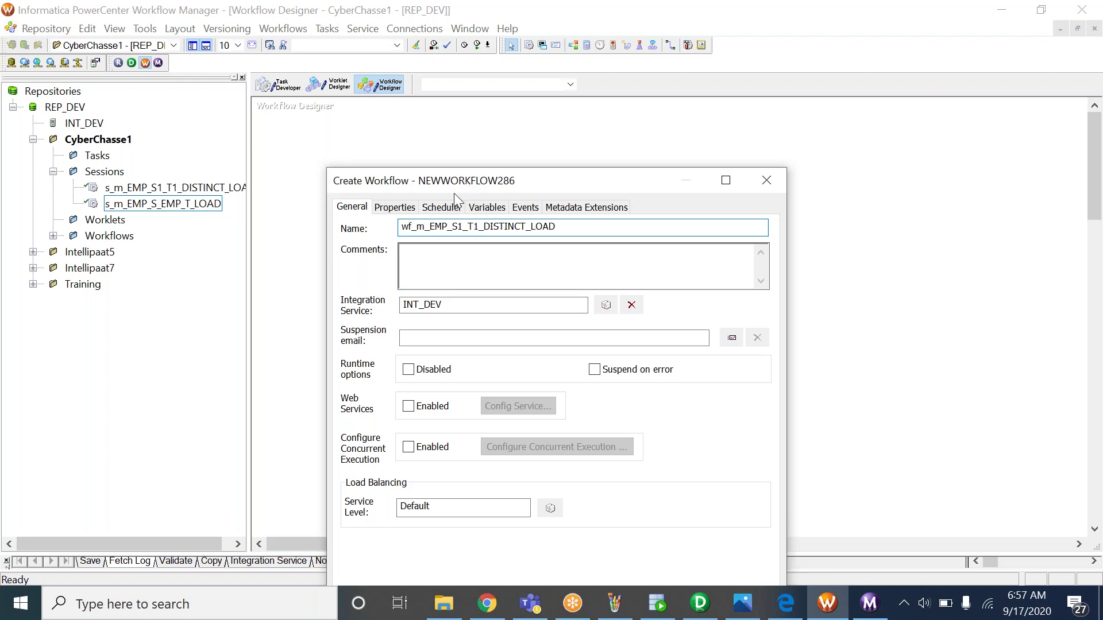
pyautogui.moveTo(416, 227); pyautogui.dragTo(575, 218)
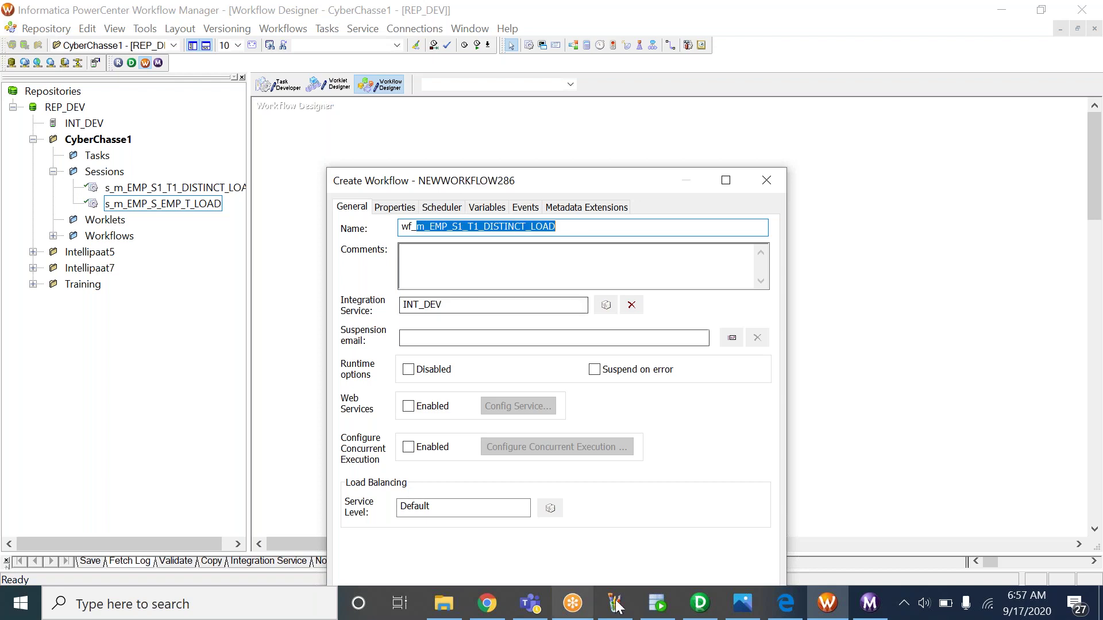
# Open the Edit Mapping dialog in PowerCenter Designer
pyautogui.click(700, 603)
pyautogui.click(311, 29)
pyautogui.click(325, 84)
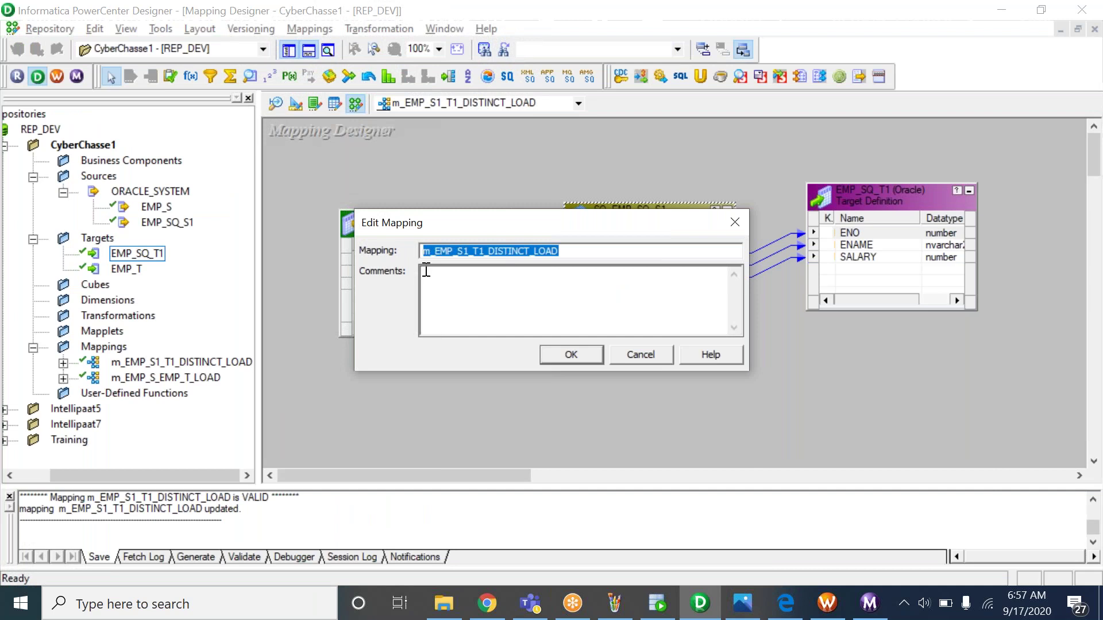
# Check the full name m_EMP_S1_T1_DISTINCT_LOAD in Designer, then return to the Create Workflow dialog
pyautogui.click(480, 251)
pyautogui.moveTo(571, 251); pyautogui.dragTo(383, 249)
pyautogui.click(569, 348)
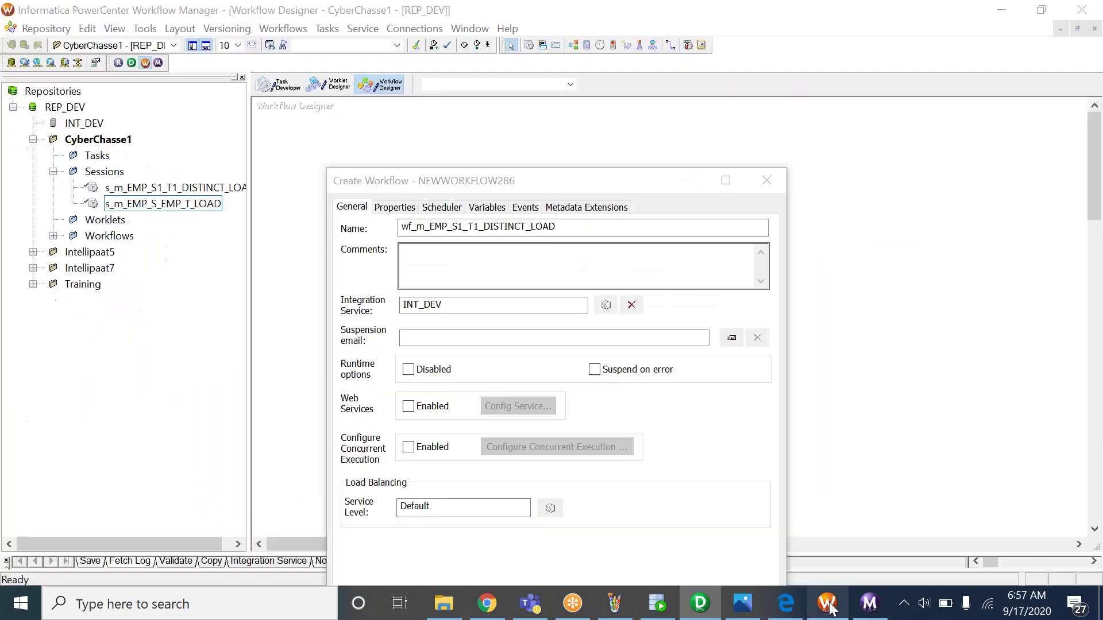
pyautogui.click(827, 603)
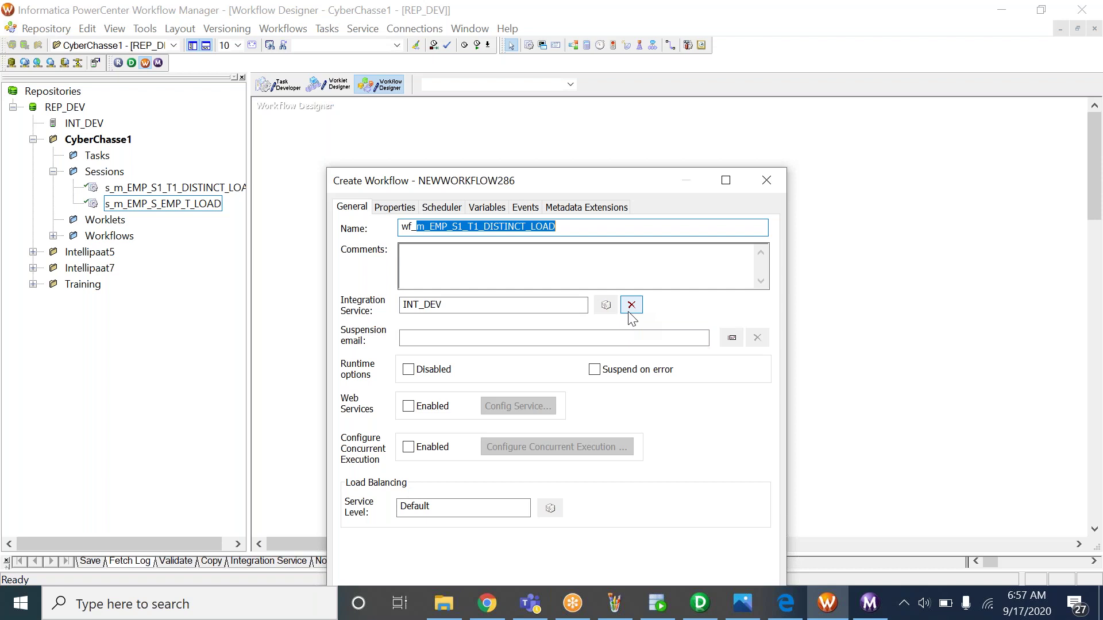
# Create the workflow and place session s_m_EMP_S1_T1_DISTINCT_LOAD right of Start
pyautogui.moveTo(579, 184); pyautogui.dragTo(553, 61)
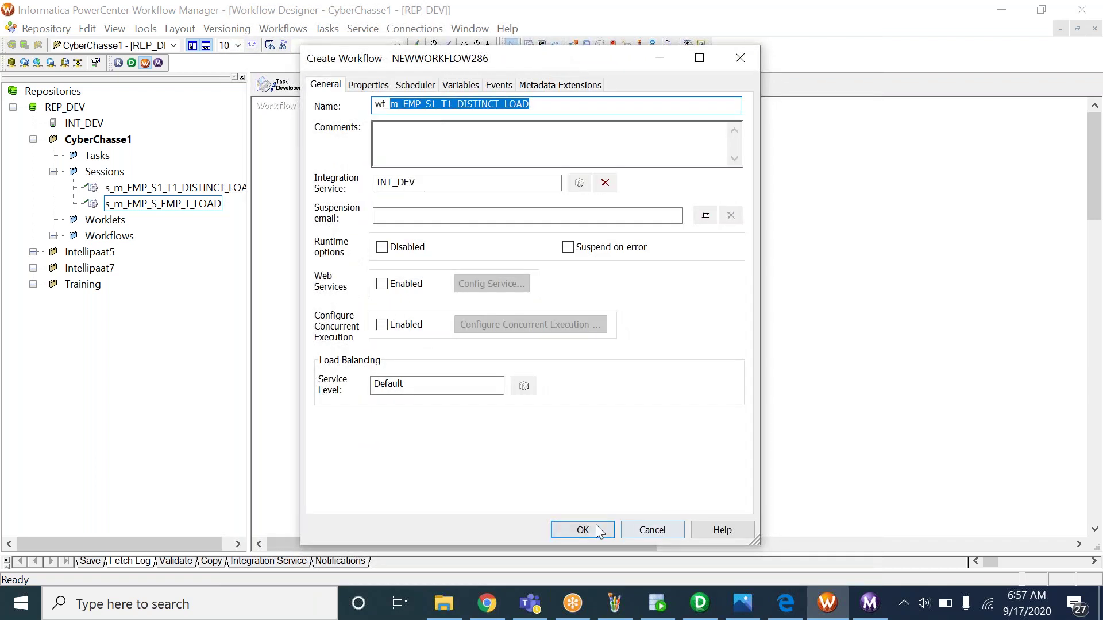
pyautogui.click(598, 529)
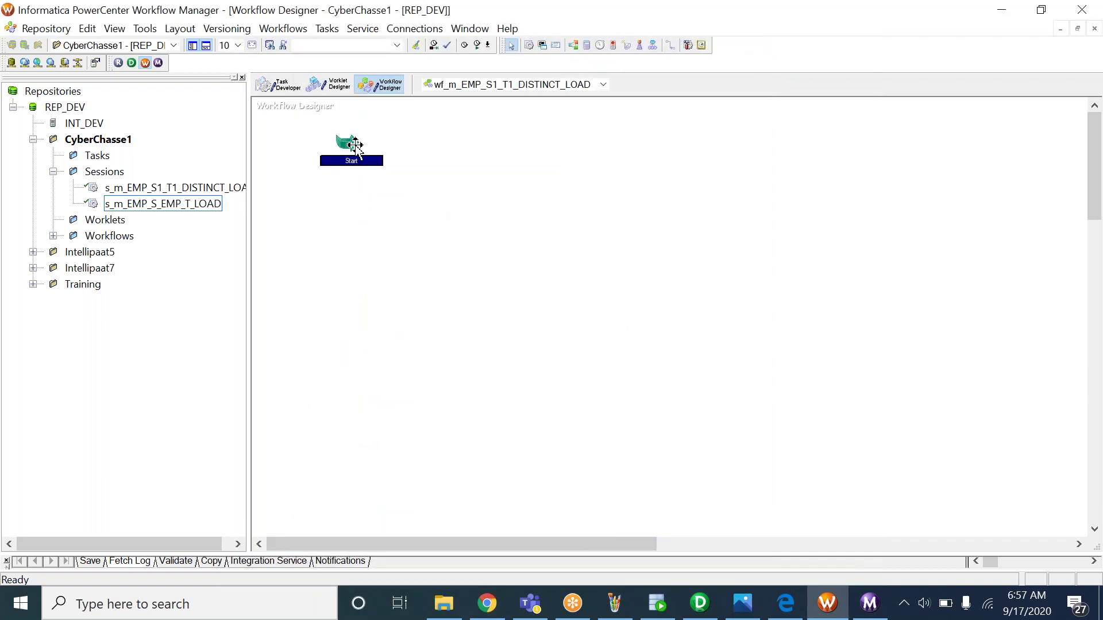
pyautogui.click(52, 236)
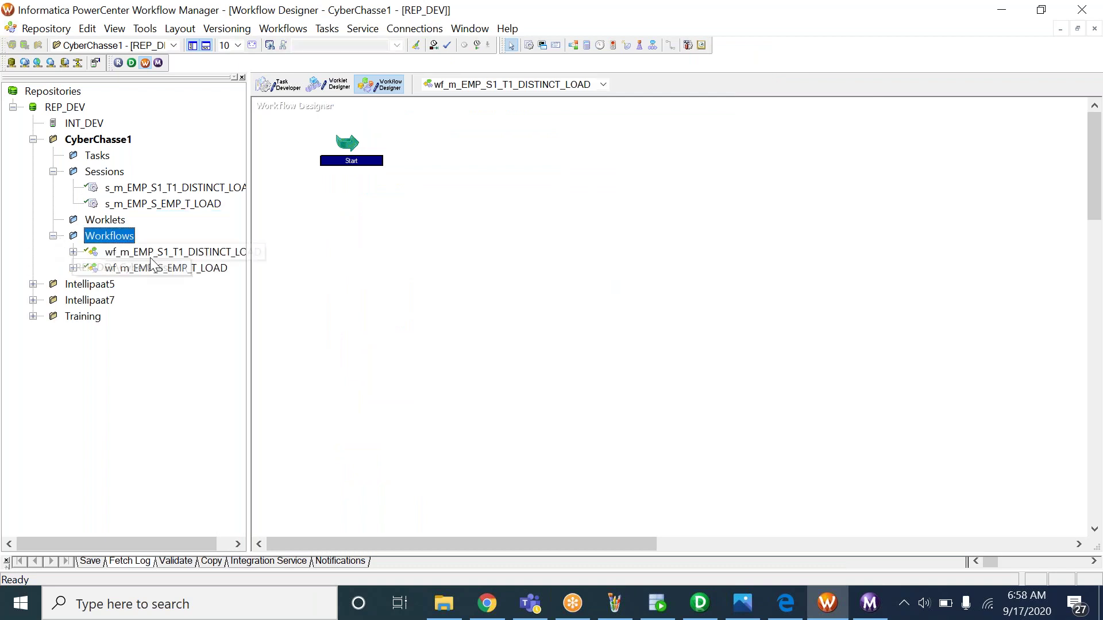
pyautogui.click(167, 189)
pyautogui.moveTo(163, 189); pyautogui.dragTo(555, 208)
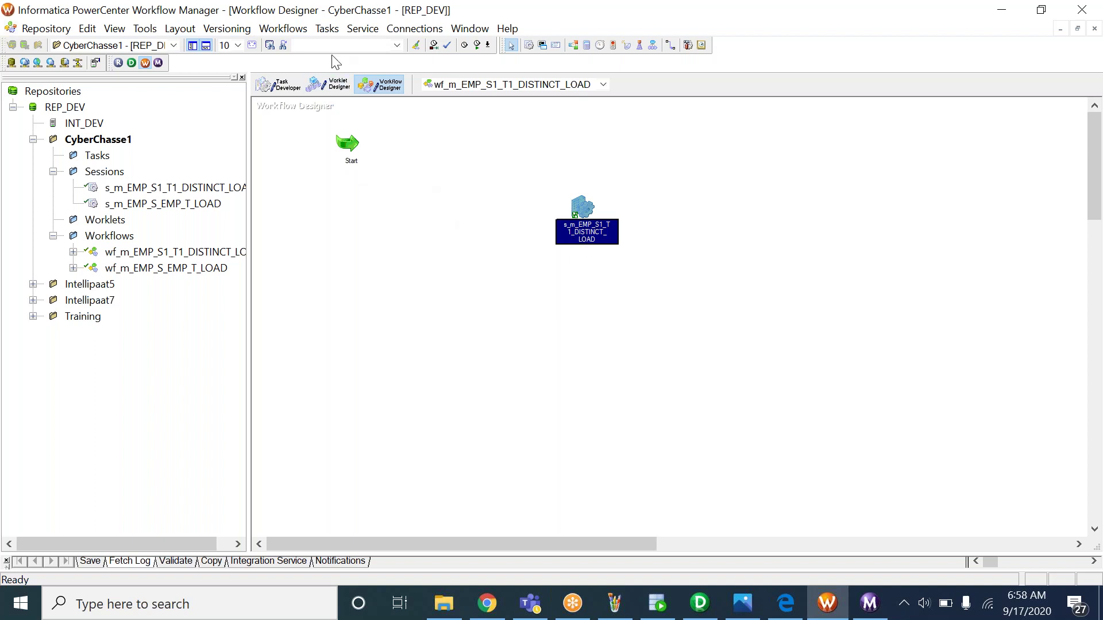
# Link the Start task to session s_m_EMP_S1_T1_DISTINCT_LOAD
pyautogui.click(327, 29)
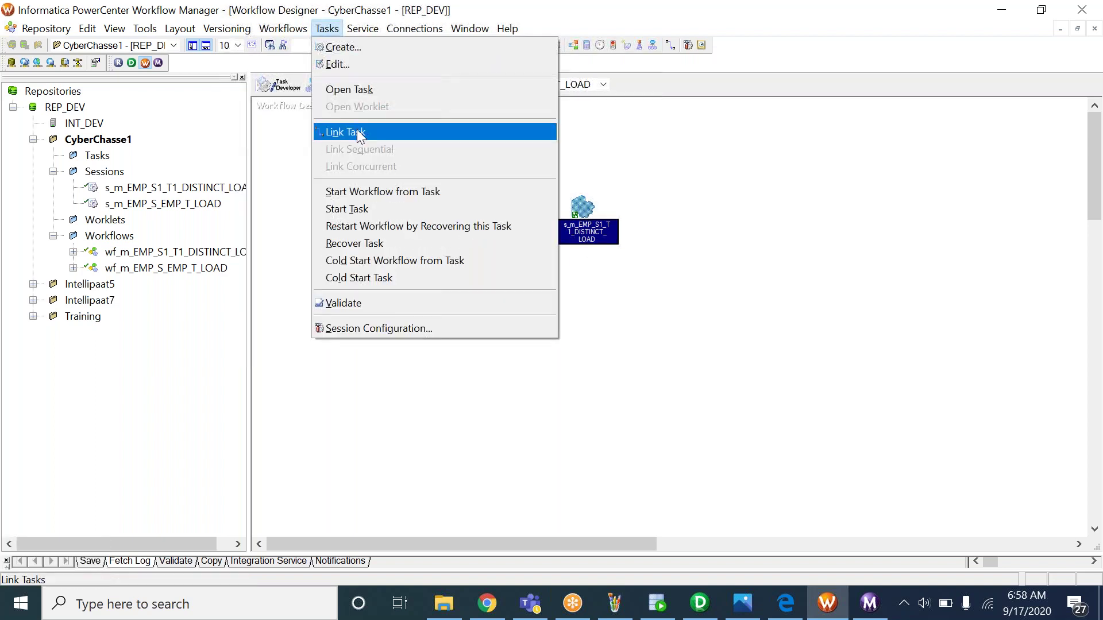
pyautogui.click(357, 132)
pyautogui.moveTo(352, 140); pyautogui.dragTo(575, 214)
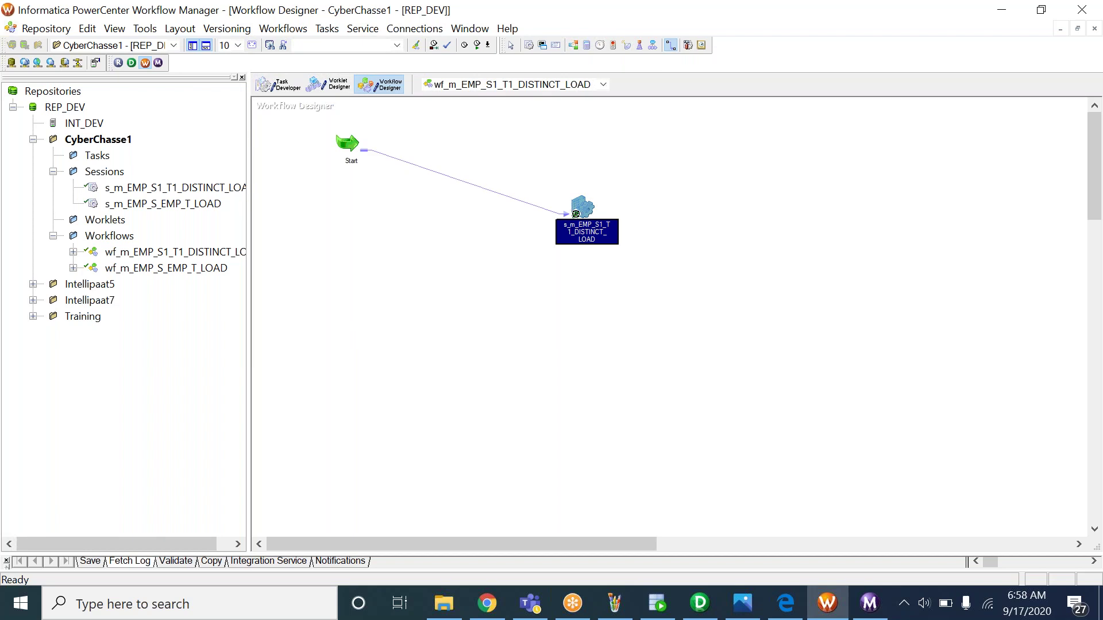
# Save workflow wf_m_EMP_S1_T1_DISTINCT_LOAD to the repository and check the log's inserted and valid messages
pyautogui.click(46, 29)
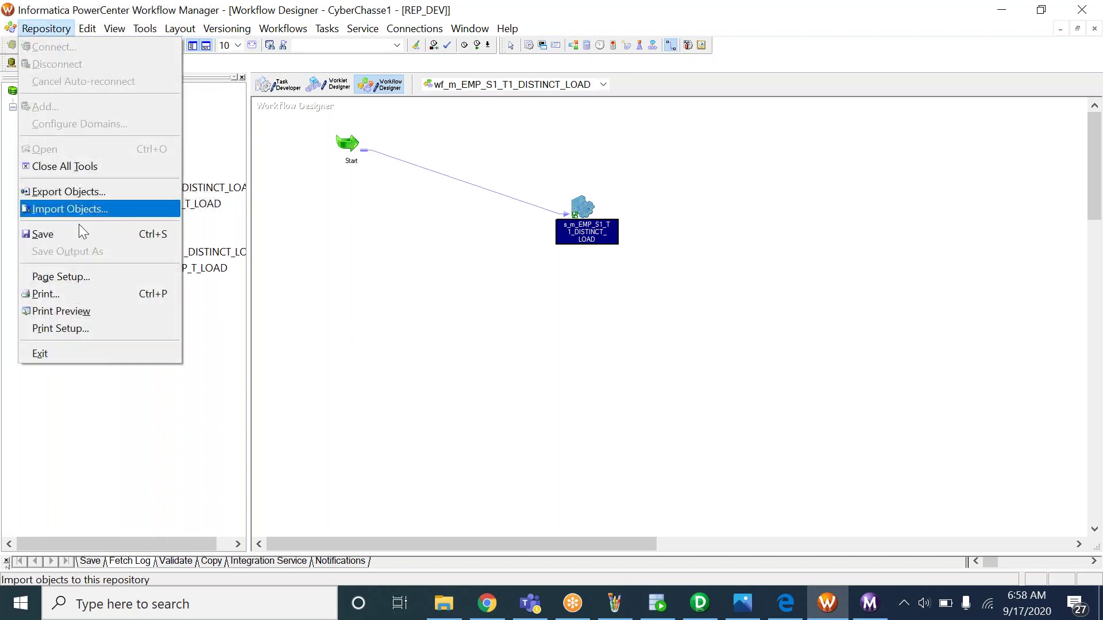
pyautogui.click(78, 230)
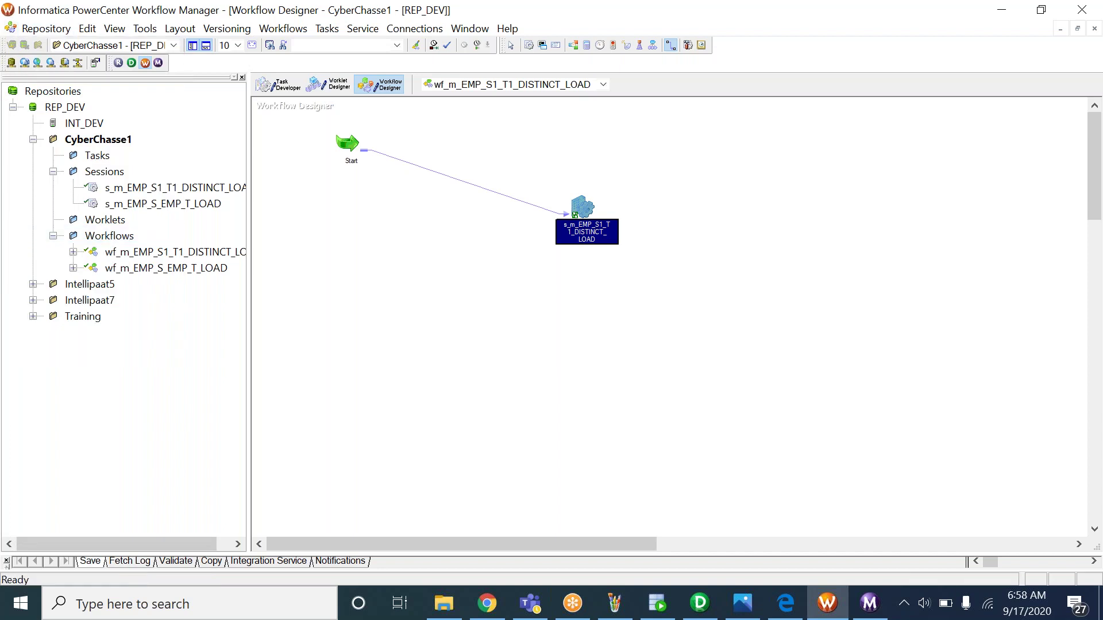
pyautogui.moveTo(401, 553); pyautogui.dragTo(397, 447)
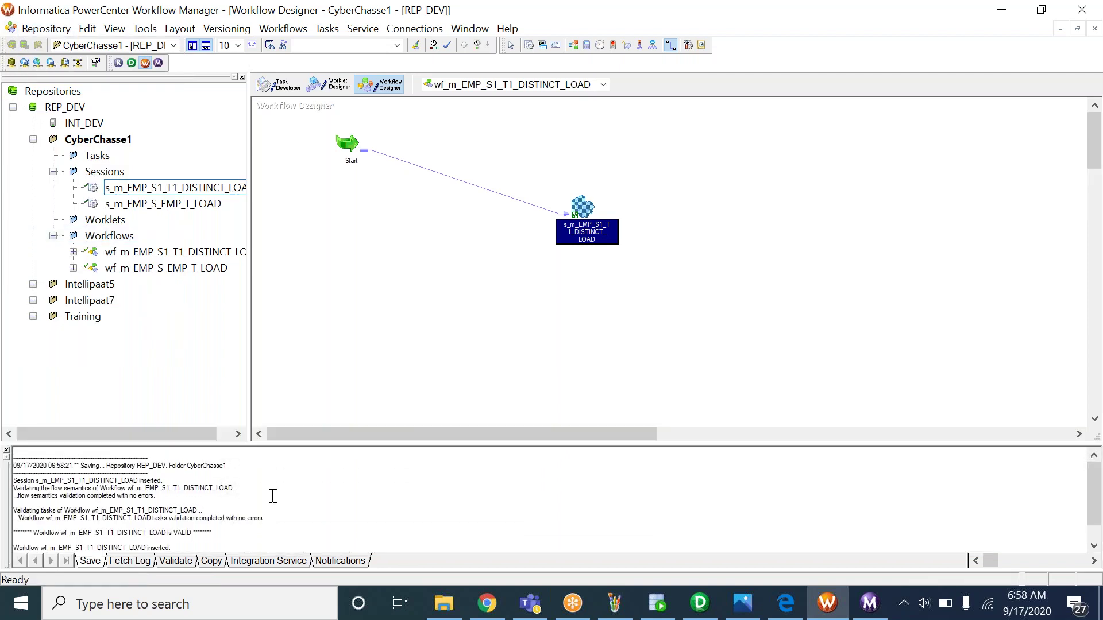
pyautogui.moveTo(41, 527); pyautogui.dragTo(122, 512)
pyautogui.click(200, 515)
# Collapse the output log, save again past the no-changes notice, and show the 5_INFO.bmp notes
pyautogui.click(224, 496)
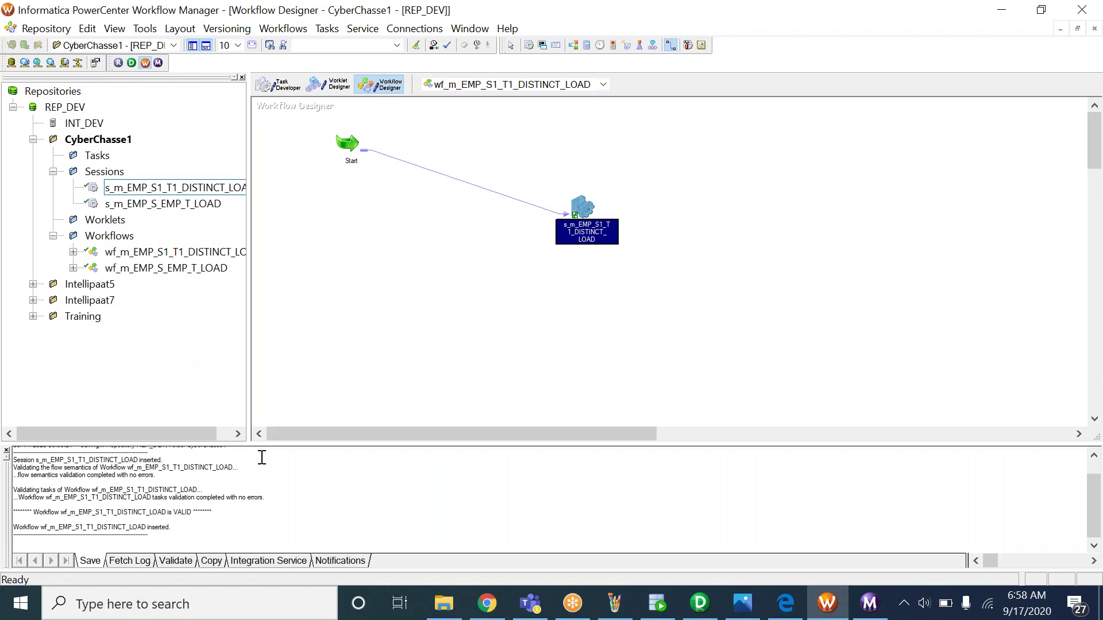
pyautogui.moveTo(259, 442); pyautogui.dragTo(278, 552)
pyautogui.hotkey('ctrl', 's')
pyautogui.press('Return')
pyautogui.click(743, 603)
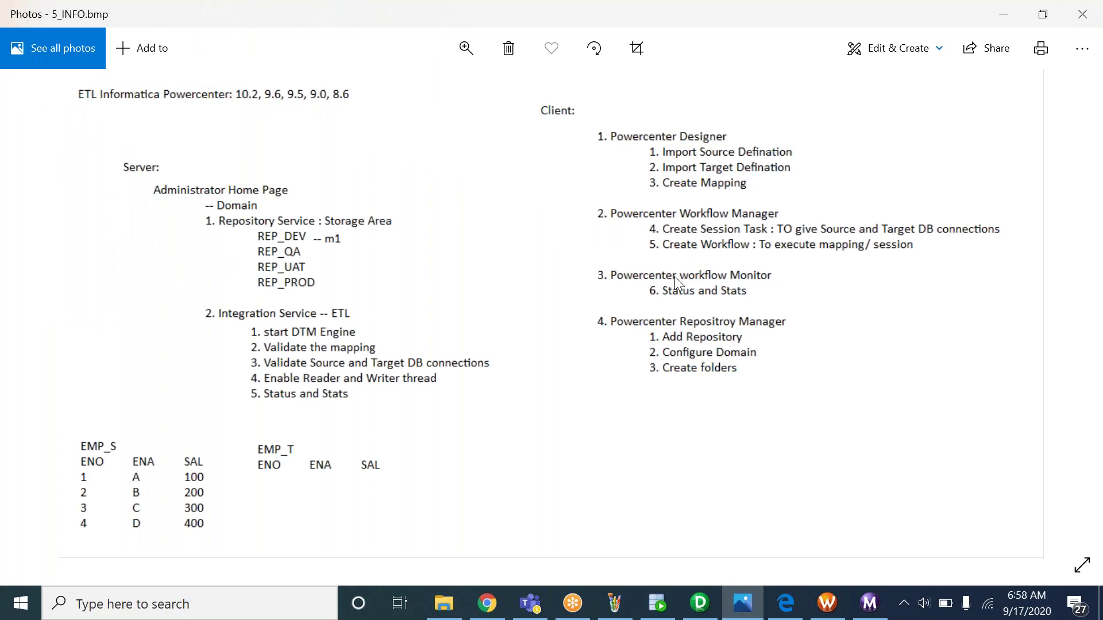
# Leave the 5_INFO.bmp notes and return to Workflow Manager with wf_m_EMP_S1_T1_DISTINCT_LOAD
pyautogui.hotkey('alt', 'Tab')
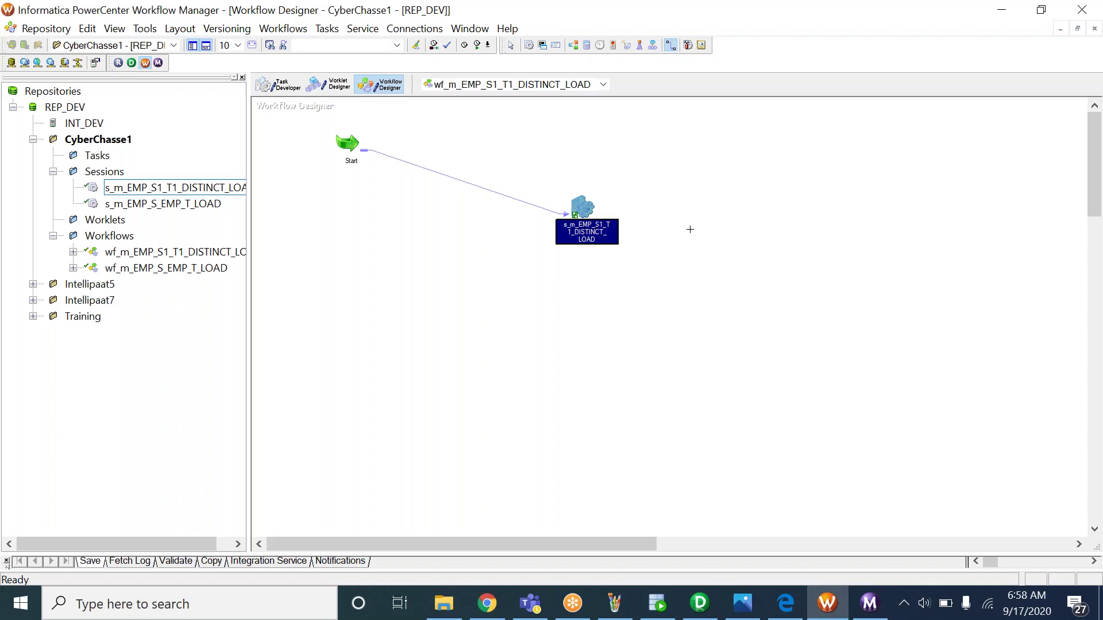
# Start wf_m_EMP_S1_T1_DISTINCT_LOAD from the canvas menu and select session s_m_EMP_S1_T1_DISTINCT_LOAD in Workflow Monitor
pyautogui.press('Escape')
pyautogui.rightClick(714, 209)
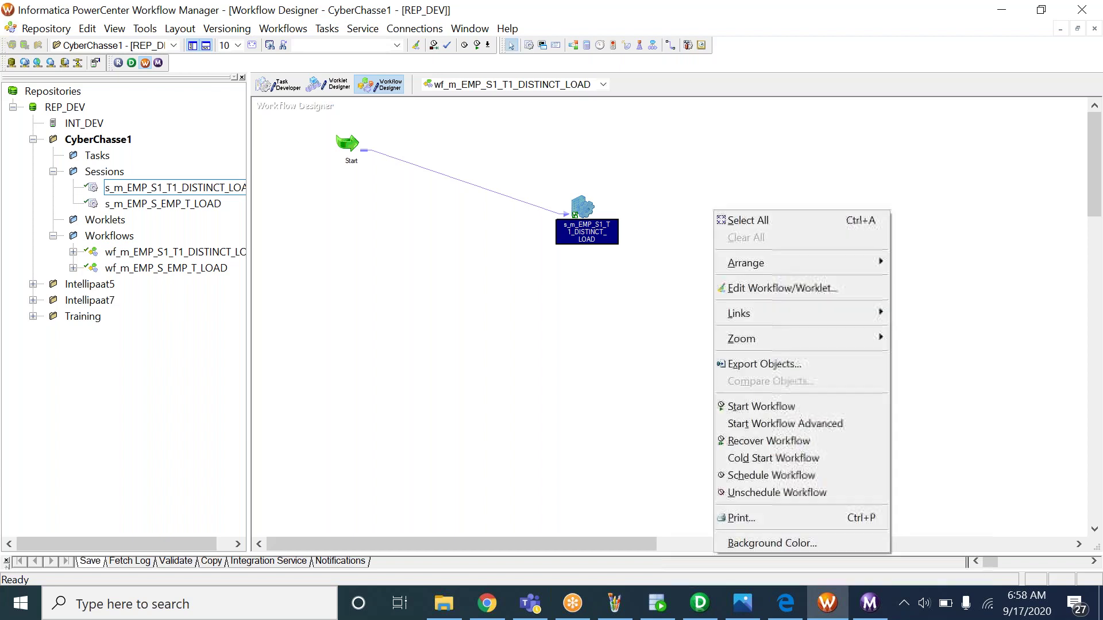
pyautogui.click(753, 407)
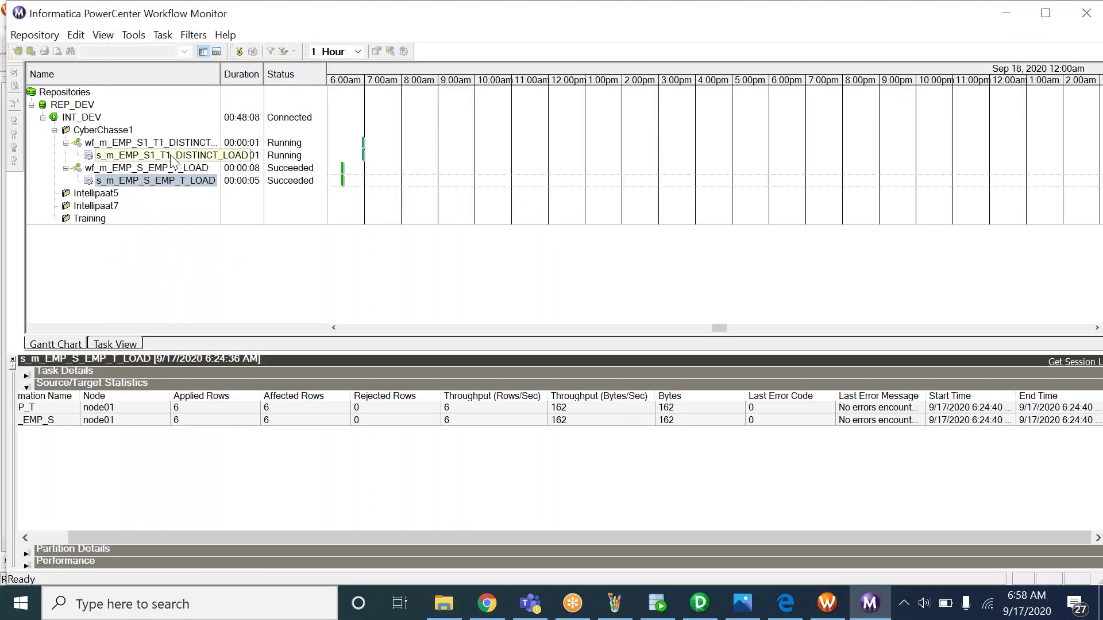
pyautogui.click(172, 156)
# Widen the Monitor columns and compare the SQ_EMP_SQ_S1 and EMP_SQ_T1 statistics rows, 3 rows each
pyautogui.moveTo(221, 73); pyautogui.dragTo(304, 73)
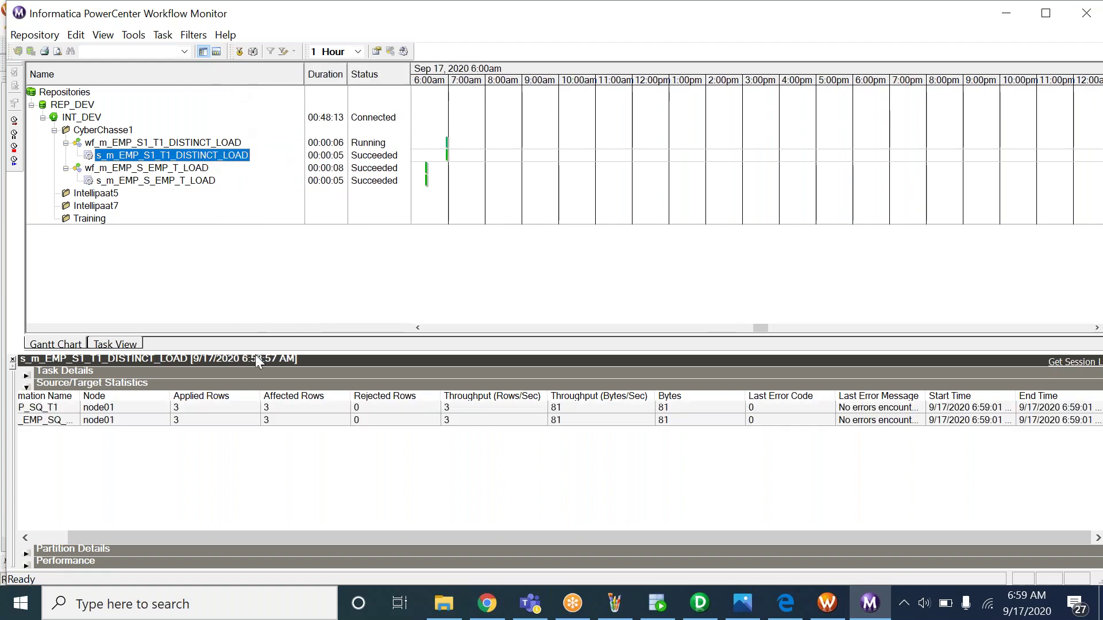
pyautogui.moveTo(81, 397); pyautogui.dragTo(161, 396)
pyautogui.click(173, 408)
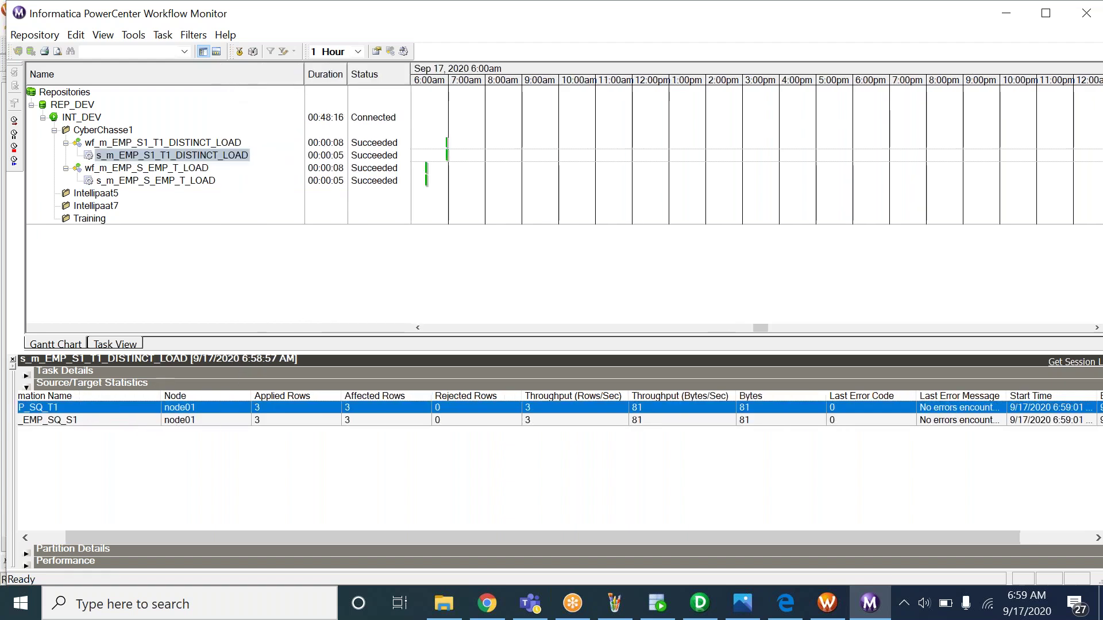
pyautogui.click(47, 423)
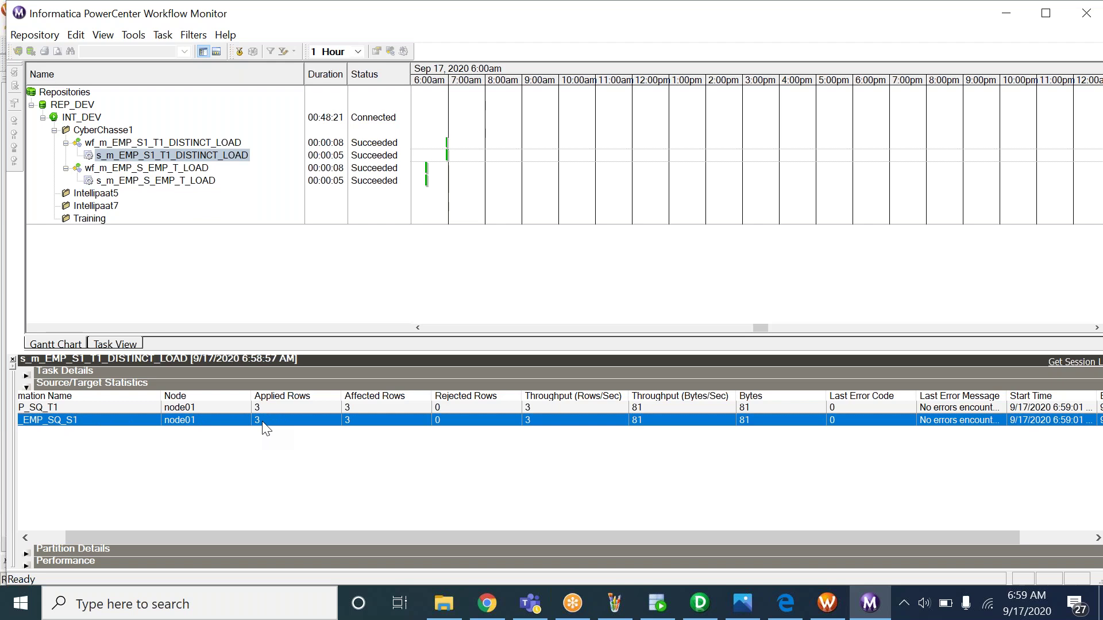
pyautogui.click(68, 408)
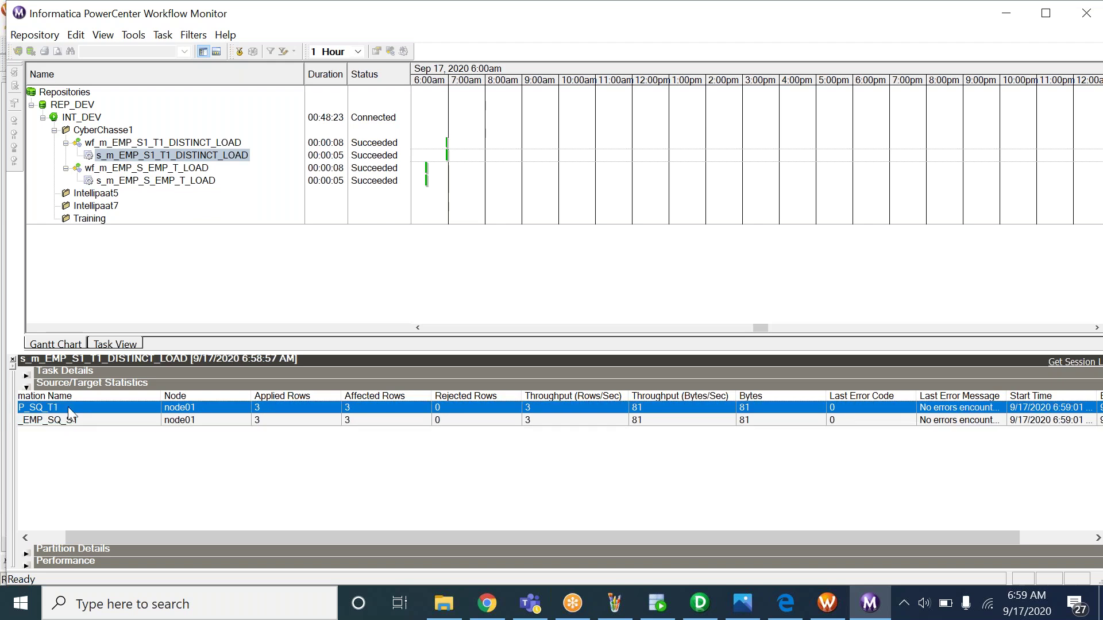
pyautogui.moveTo(106, 536); pyautogui.dragTo(22, 527)
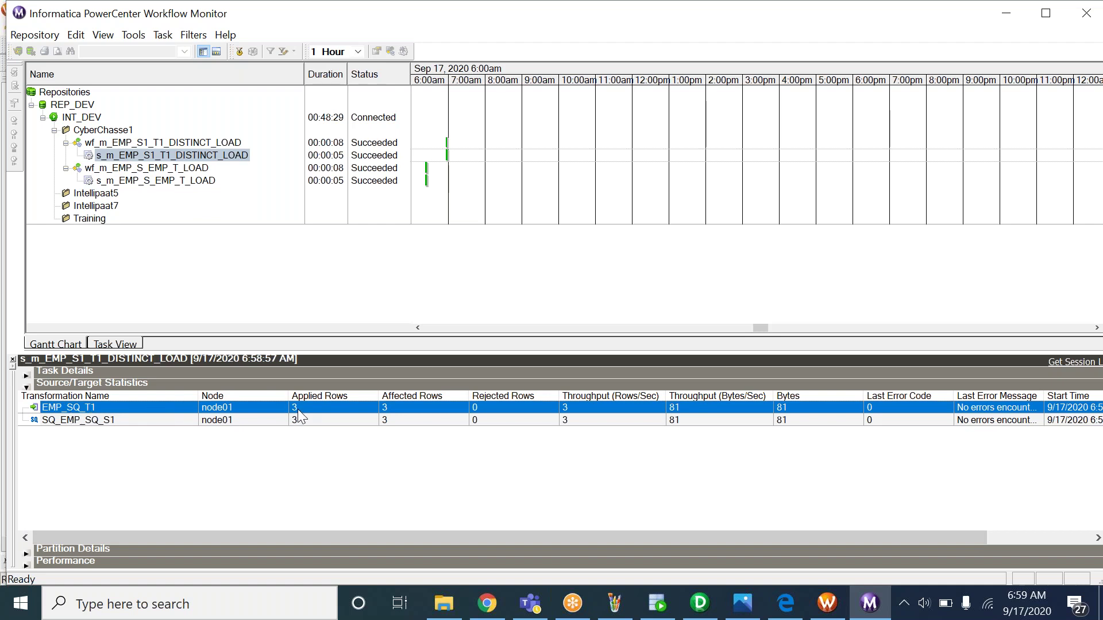
# Rerun the EMP_SQ_S1 query in SQL Developer and compare its 5 rows with the SQ_EMP_SQ_S1 statistics
pyautogui.click(657, 603)
pyautogui.hotkey('ctrl', 'Return')
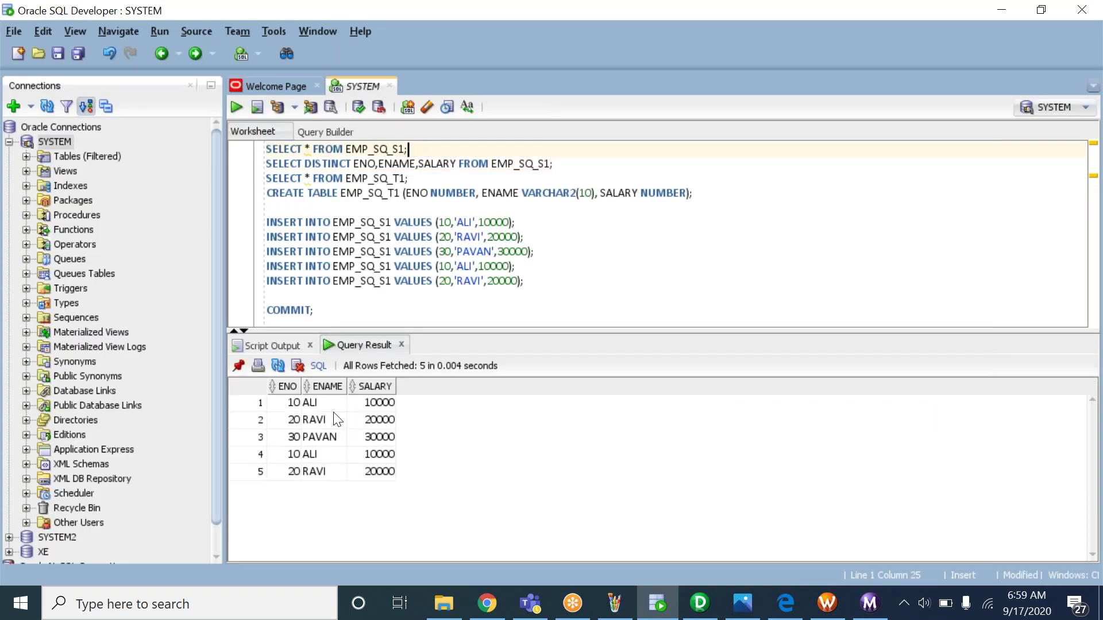
pyautogui.moveTo(290, 403); pyautogui.dragTo(398, 488)
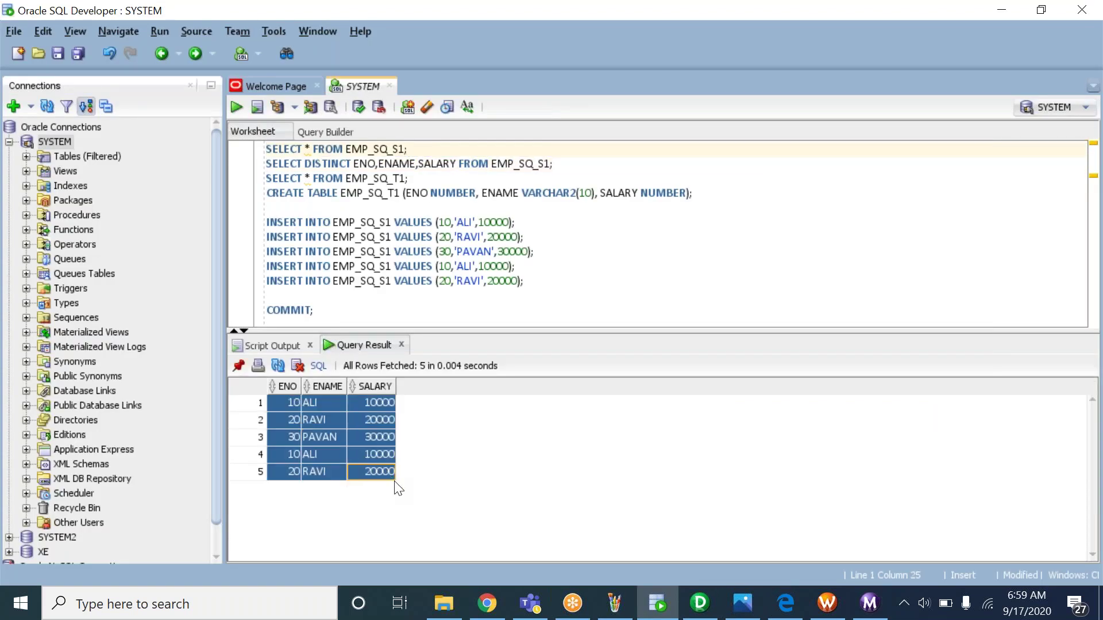
pyautogui.hotkey('alt', 'Tab')
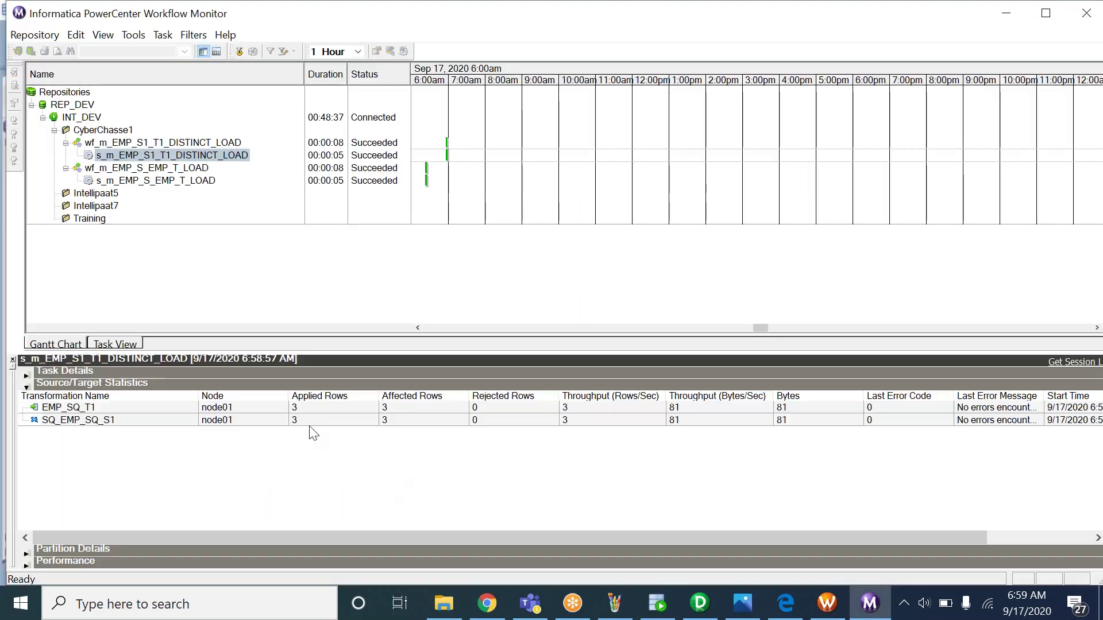
pyautogui.click(300, 423)
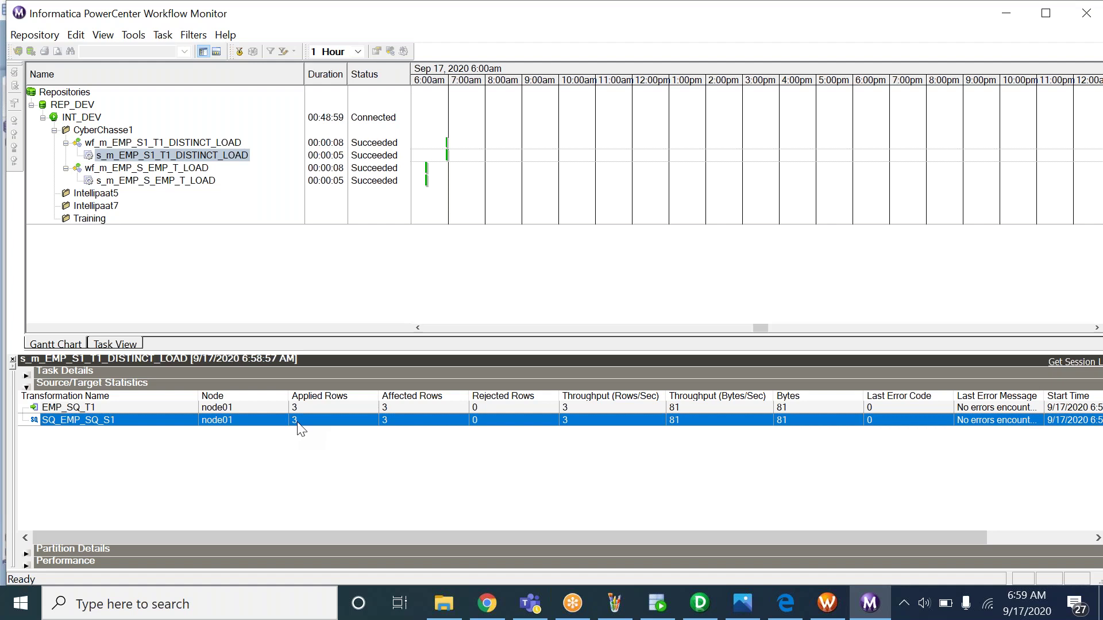
pyautogui.click(660, 603)
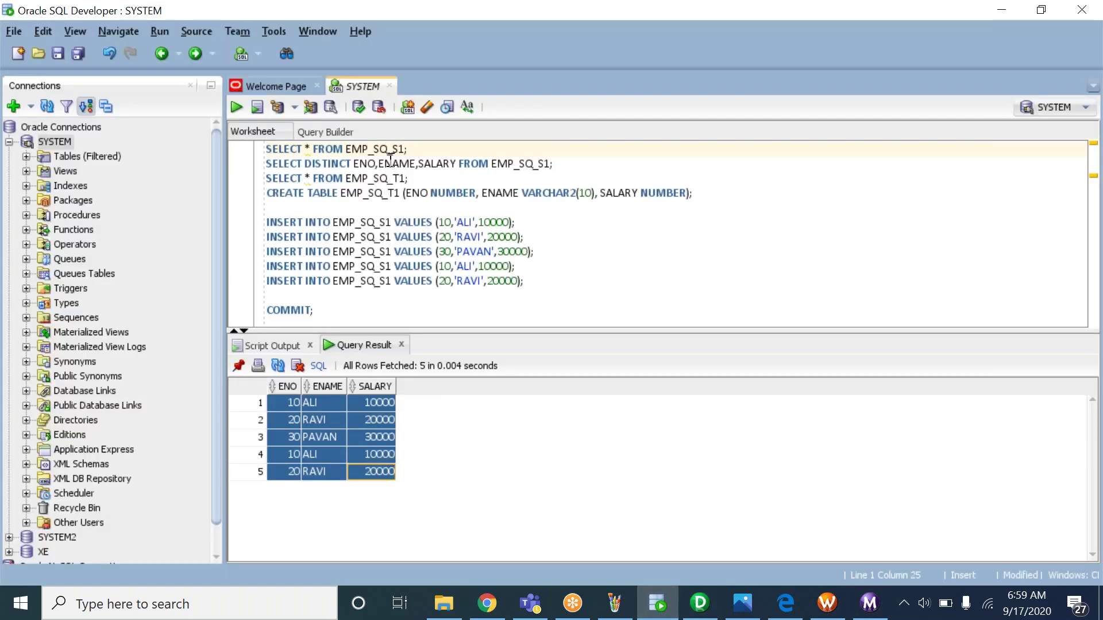
# Run SELECT * FROM EMP_SQ_T1 and select its 3 distinct result rows
pyautogui.moveTo(409, 179); pyautogui.dragTo(258, 180)
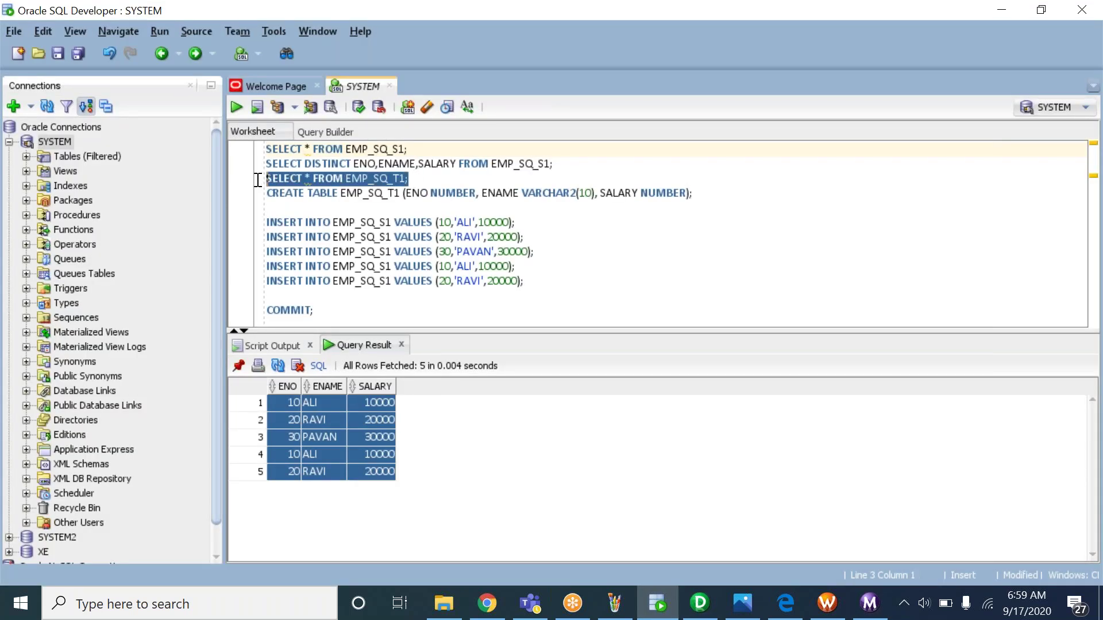
pyautogui.click(236, 108)
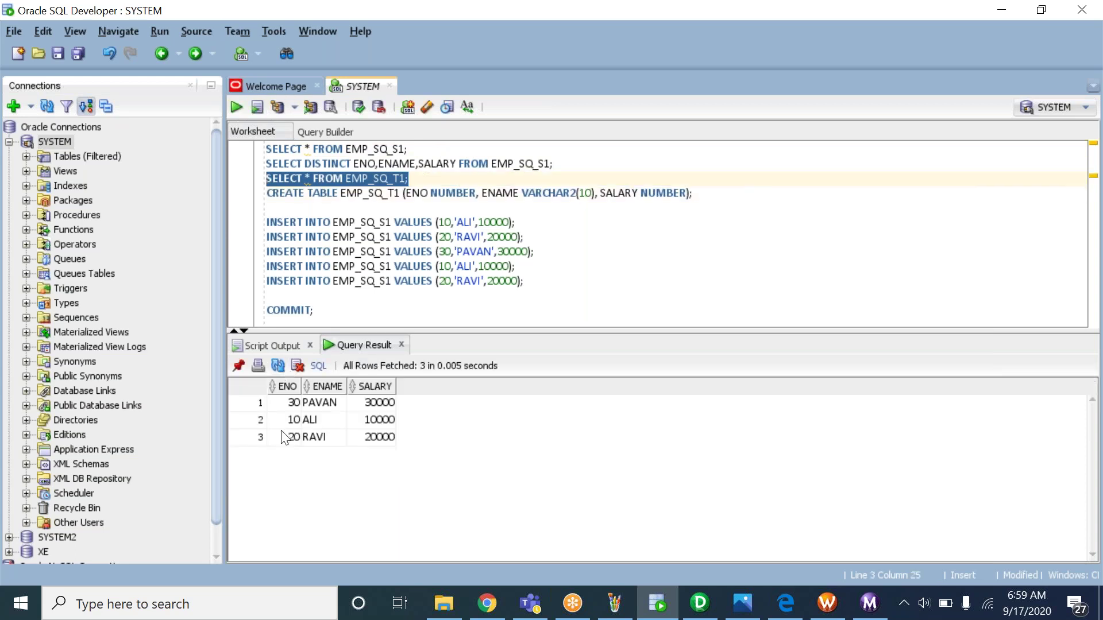
pyautogui.moveTo(284, 405); pyautogui.dragTo(394, 439)
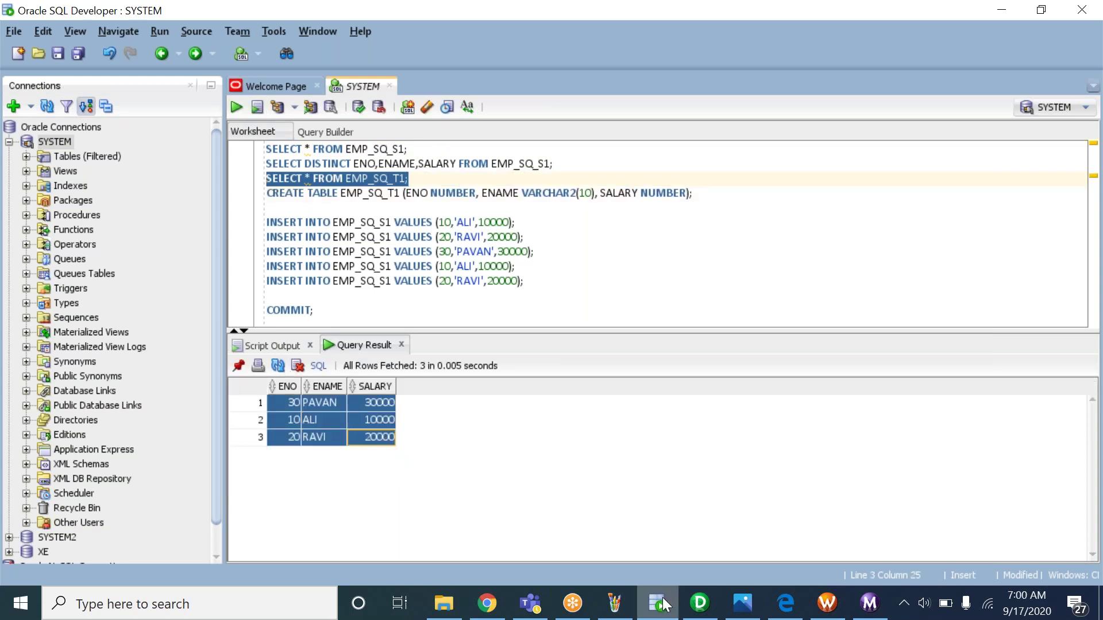
# Rerun the EMP_SQ_S1 query on line 1 for its 5 rows, then return to the Designer mapping
pyautogui.moveTo(665, 604)
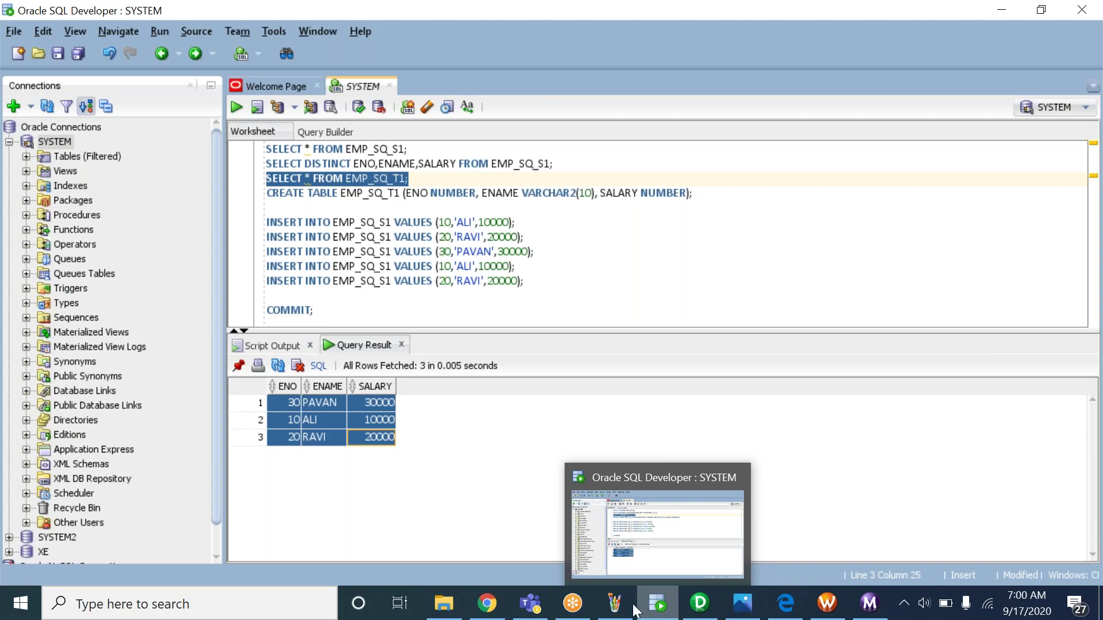
pyautogui.click(716, 606)
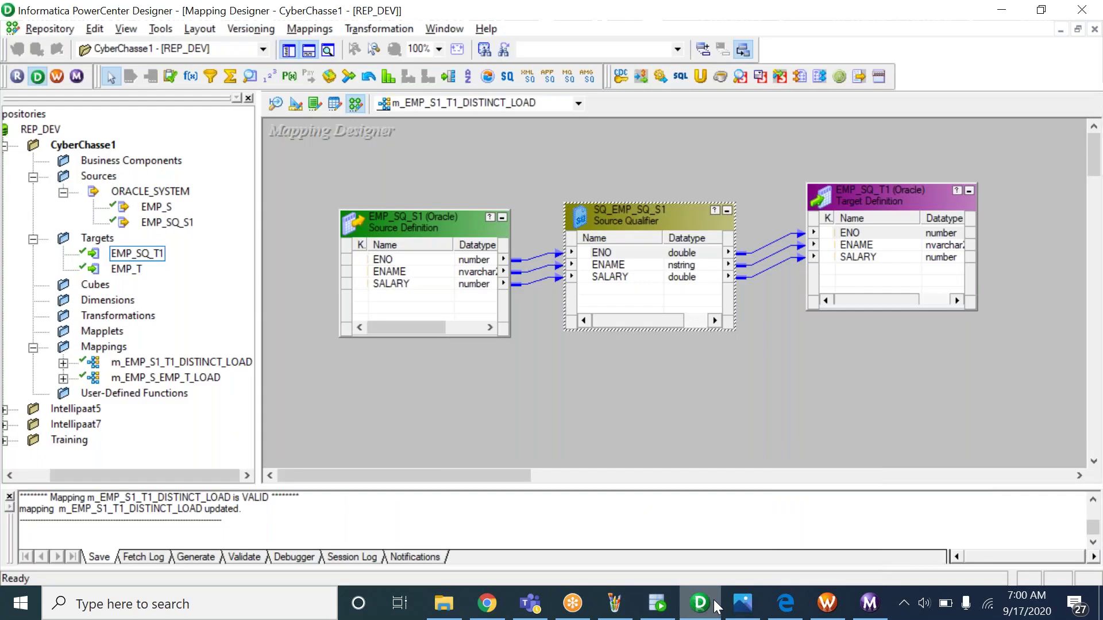
pyautogui.click(658, 603)
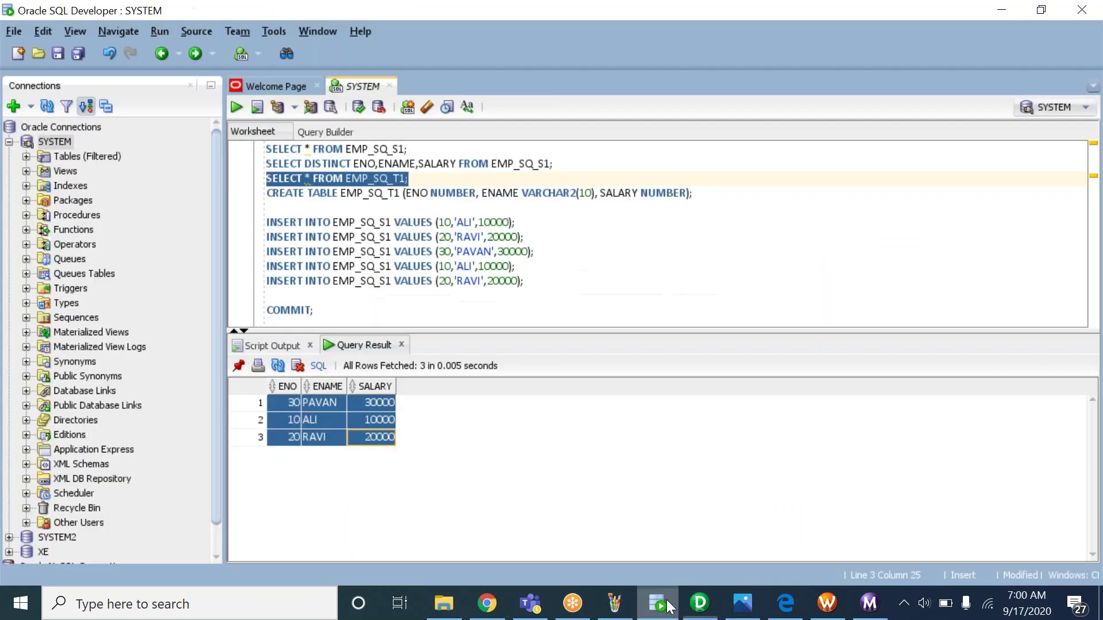
pyautogui.click(412, 150)
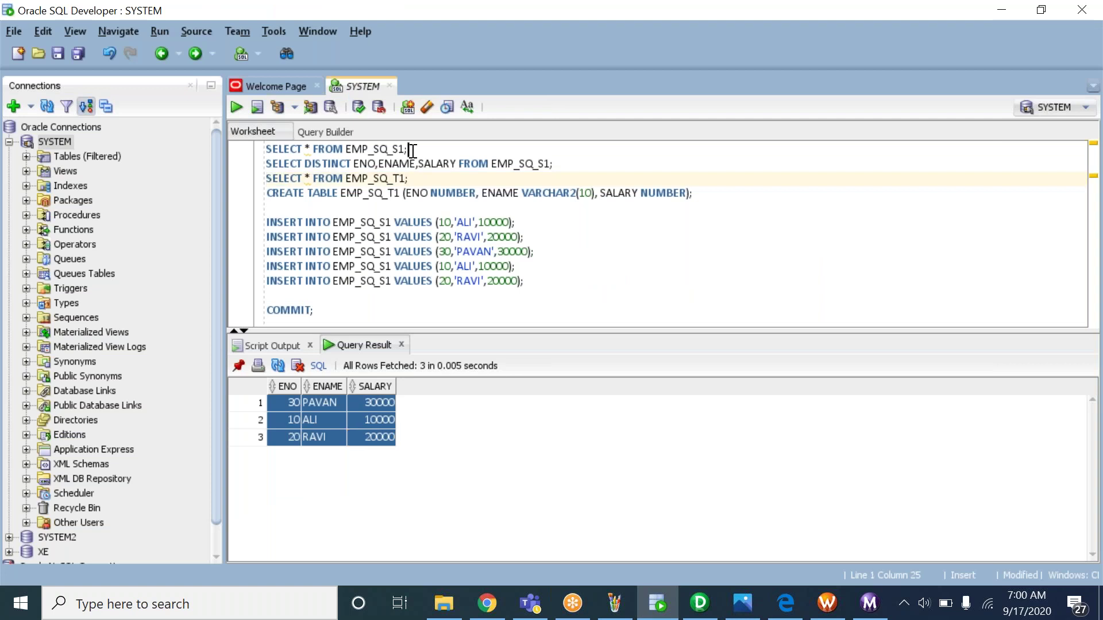
pyautogui.hotkey('ctrl', 'Return')
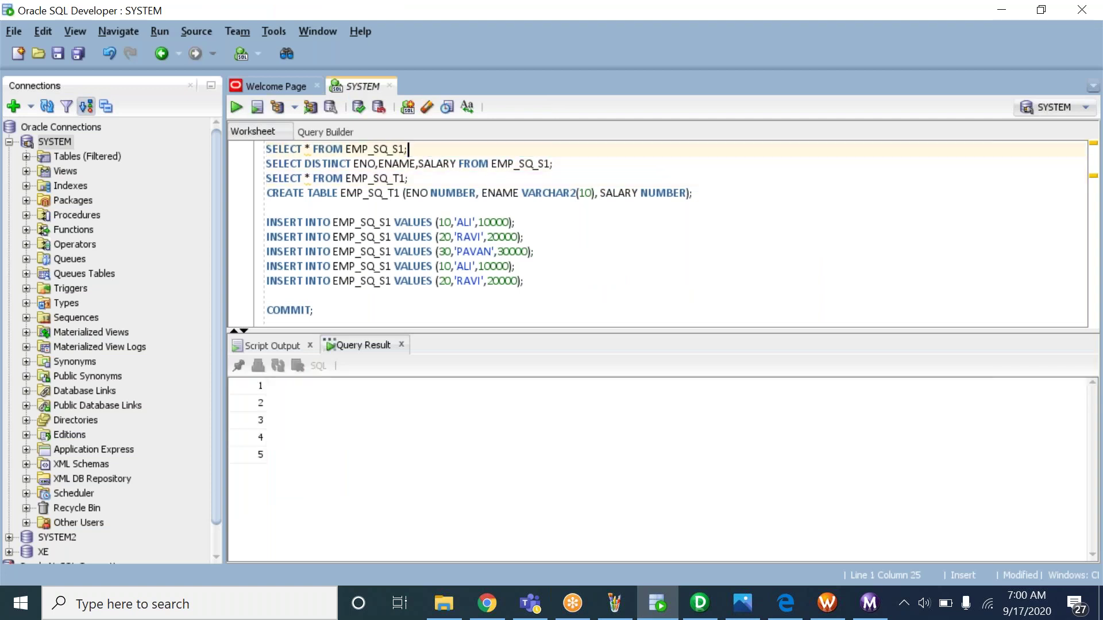
pyautogui.click(699, 603)
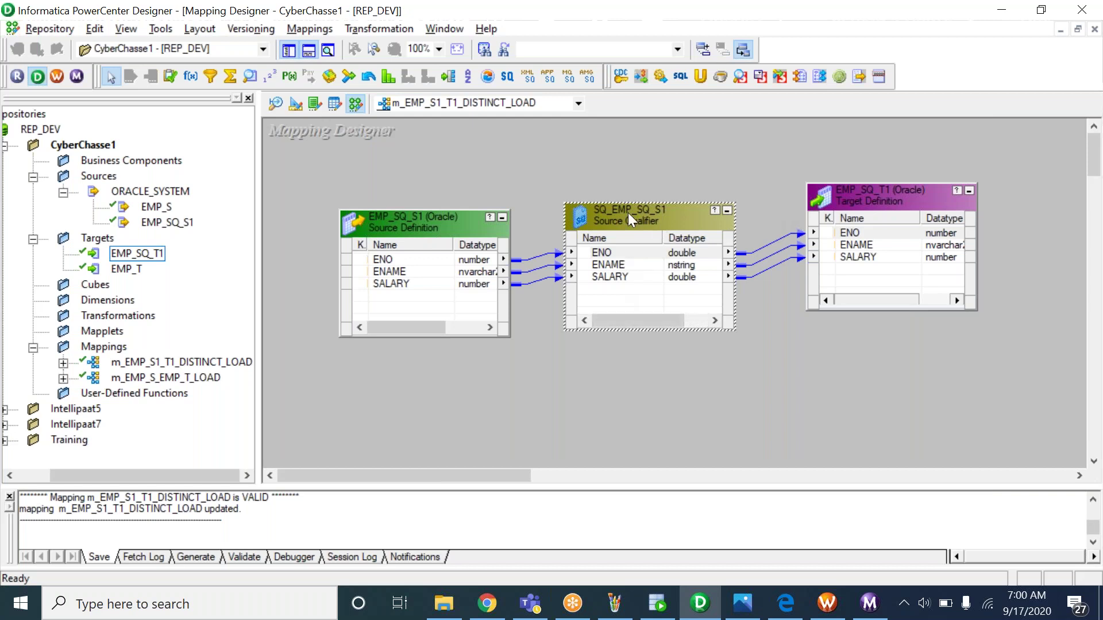
# View the SELECT DISTINCT Sql Query override in SQ_EMP_SQ_S1's Properties
pyautogui.doubleClick(628, 250)
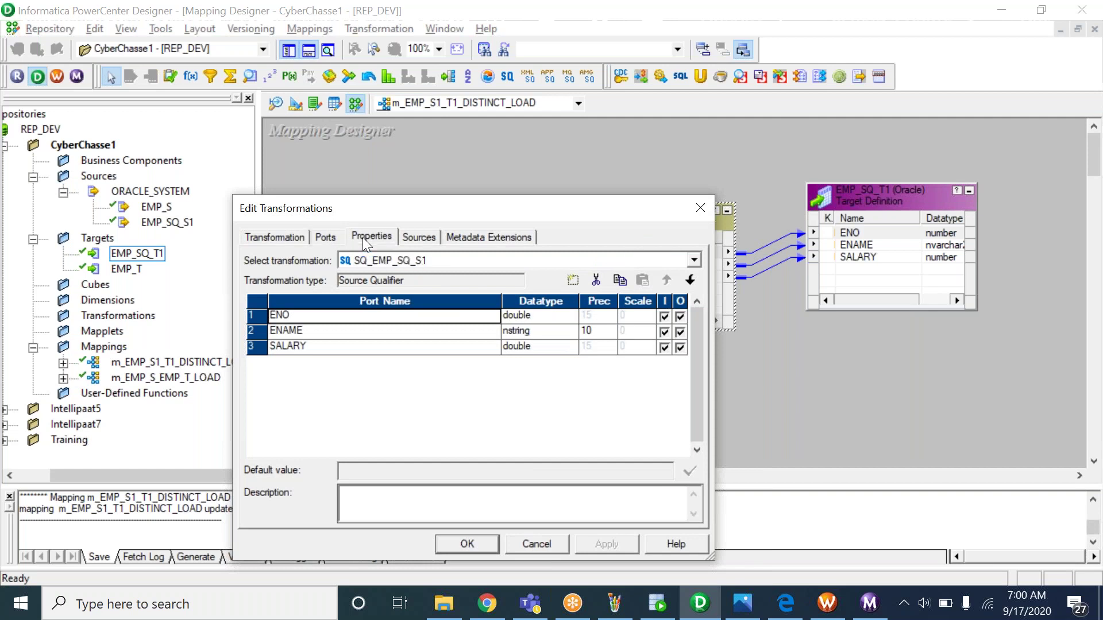
pyautogui.click(363, 237)
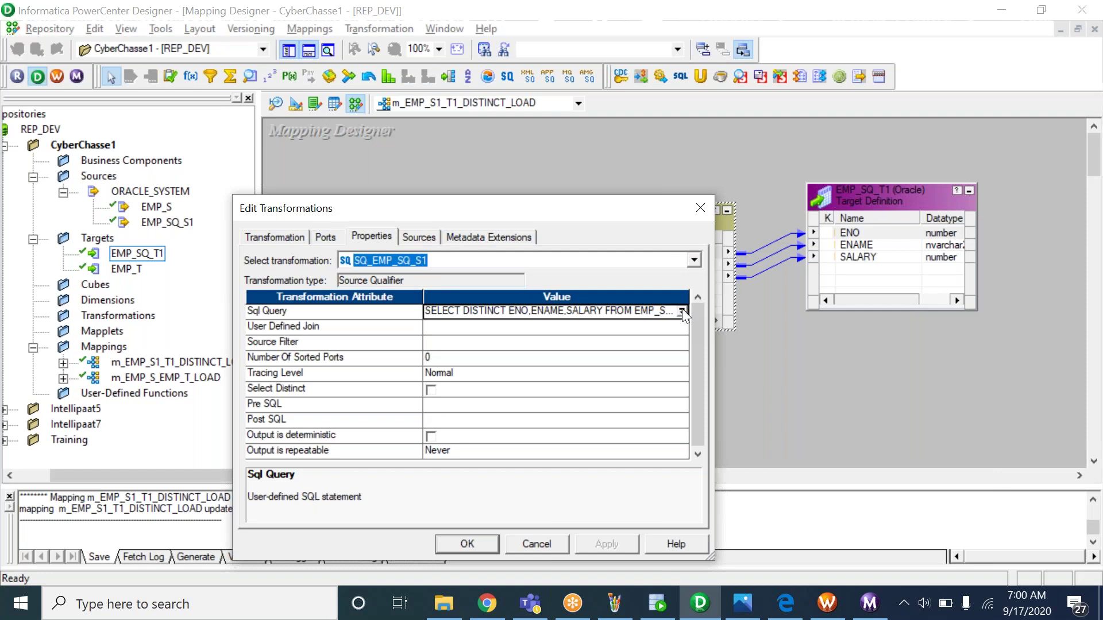
pyautogui.click(682, 311)
pyautogui.moveTo(473, 271); pyautogui.dragTo(381, 239)
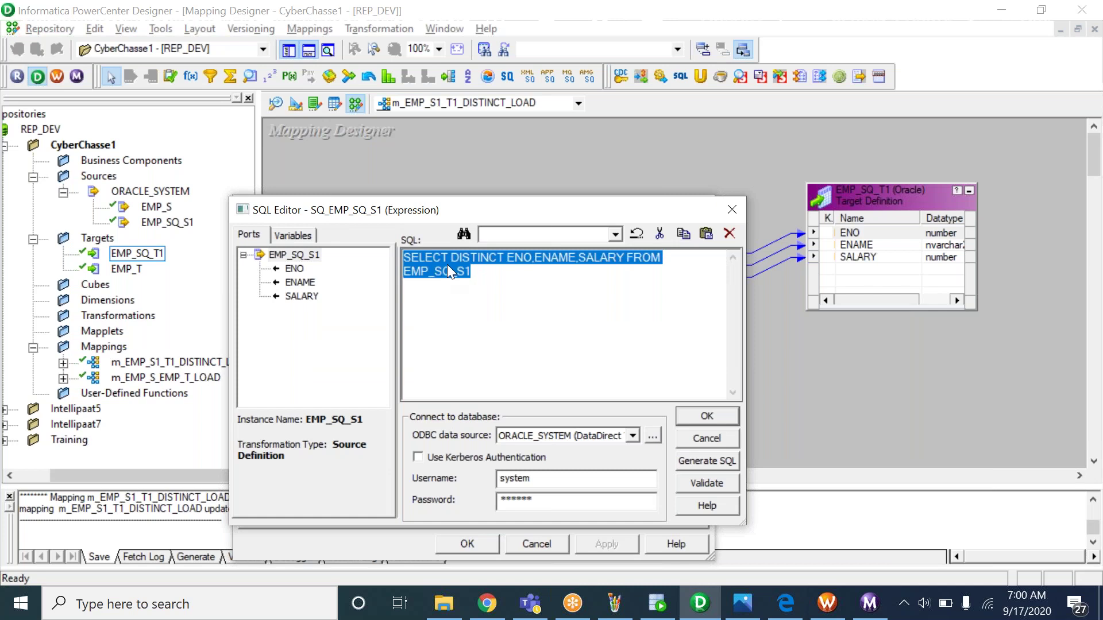
pyautogui.click(702, 418)
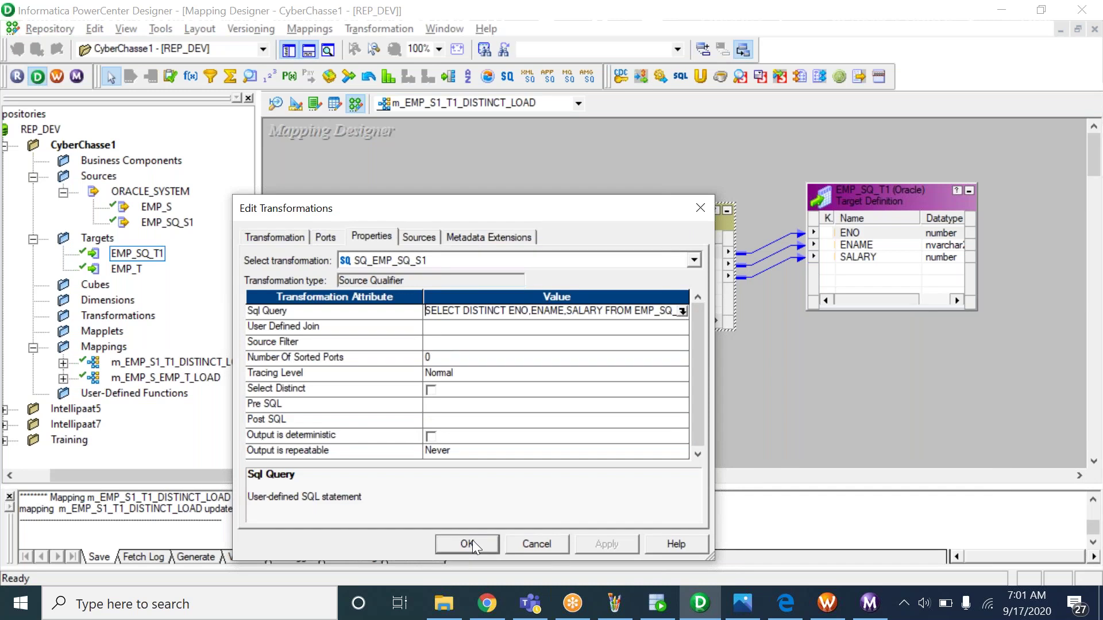
# Reopen the Sql Query override, select all its text, then go to SQL Developer's results
pyautogui.click(683, 311)
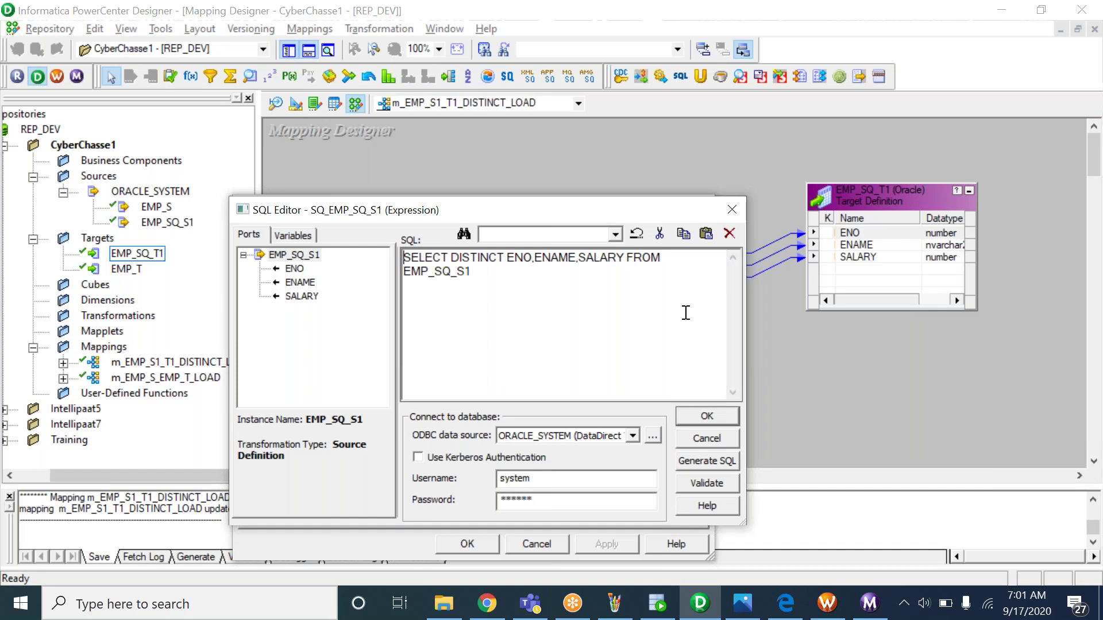
pyautogui.moveTo(472, 272); pyautogui.dragTo(451, 271)
pyautogui.hotkey('ctrl', 'a')
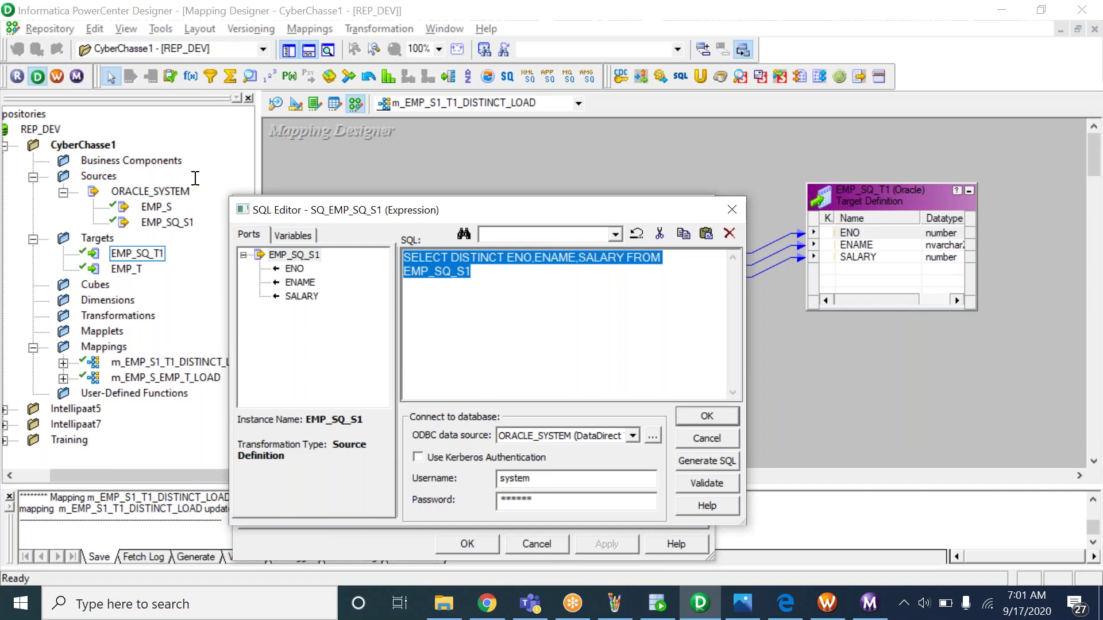
pyautogui.click(706, 416)
pyautogui.click(656, 603)
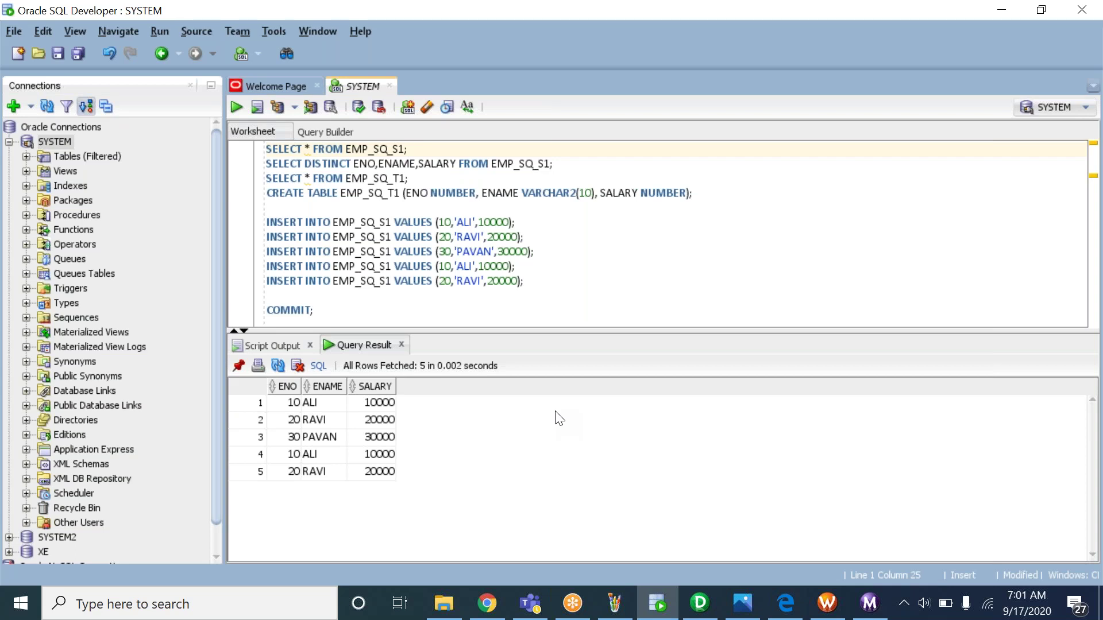
# Reopen SQ_EMP_SQ_S1's Properties and the SQL Editor showing SELECT DISTINCT on EMP_SQ_S1
pyautogui.click(696, 608)
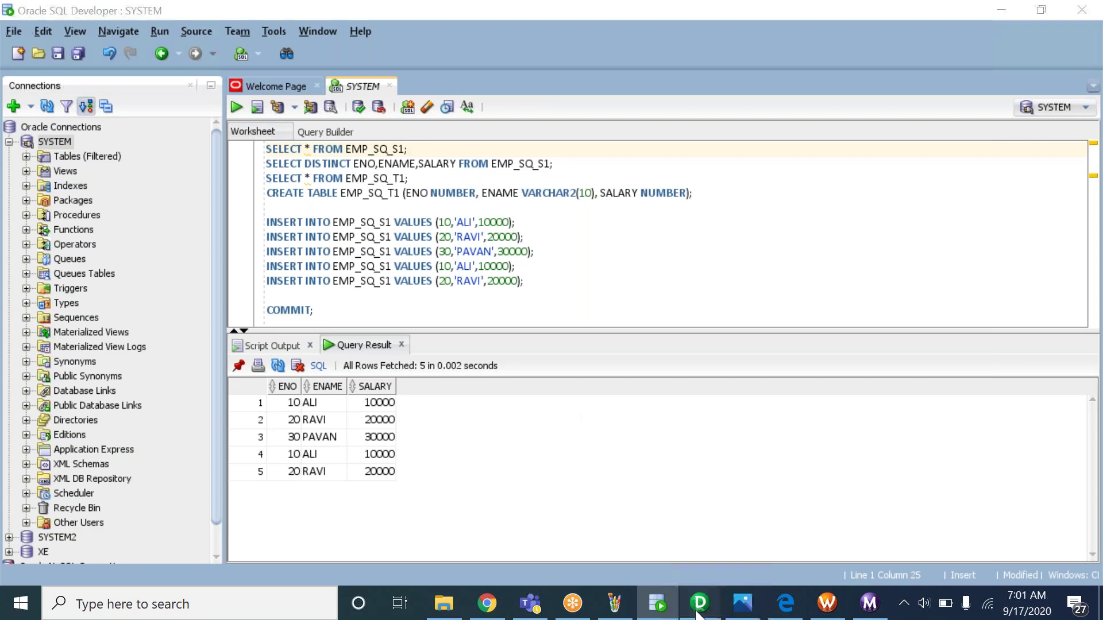
pyautogui.click(478, 539)
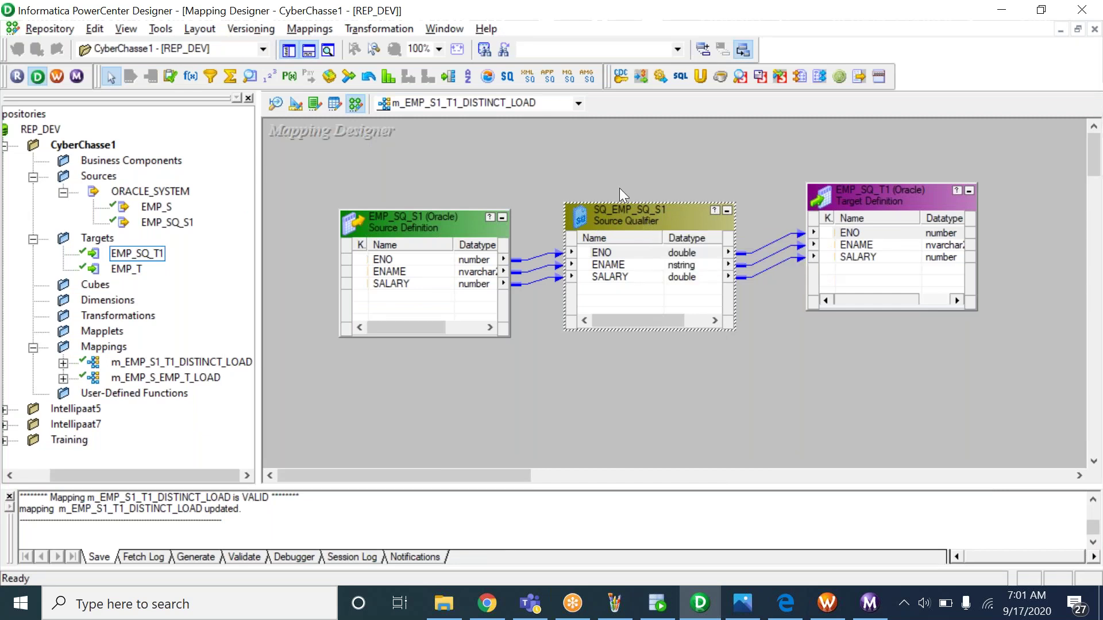
pyautogui.rightClick(626, 222)
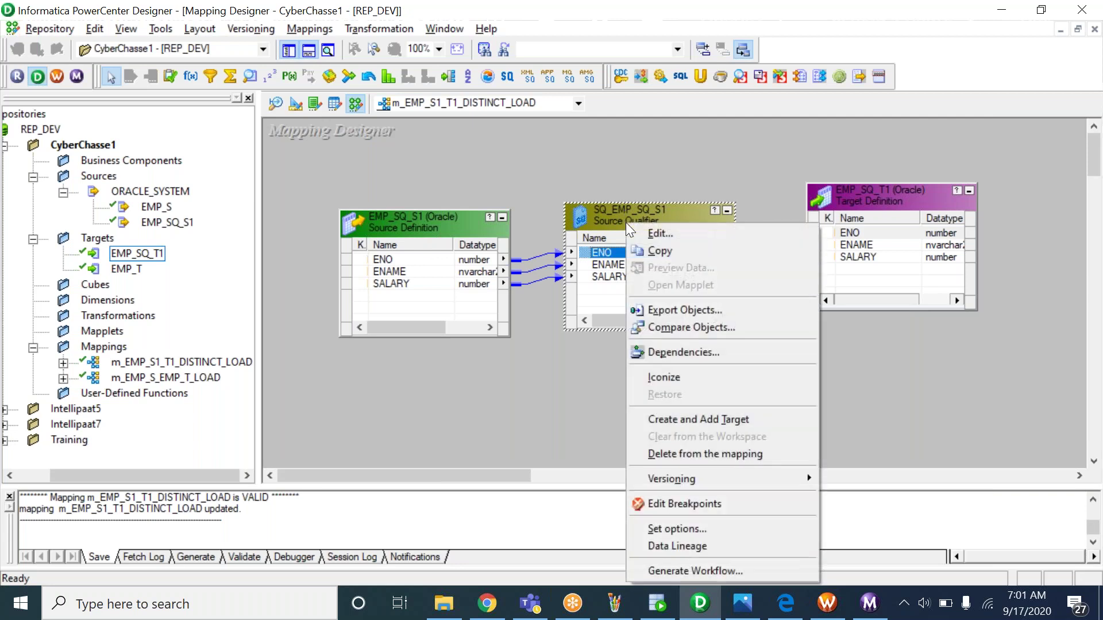
pyautogui.click(695, 237)
pyautogui.click(380, 238)
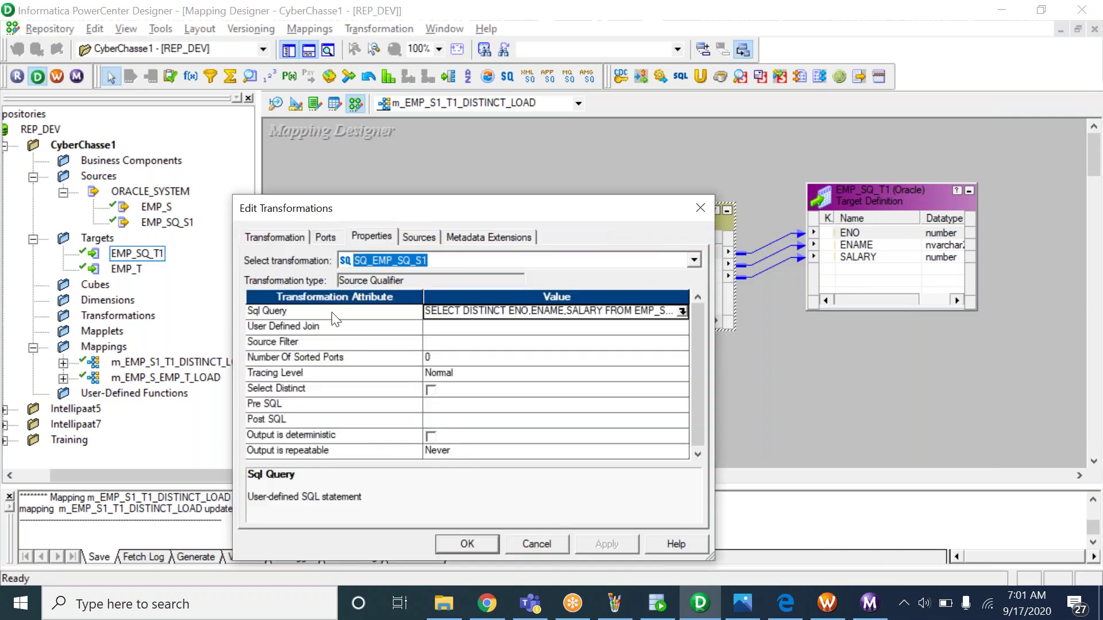
pyautogui.click(282, 312)
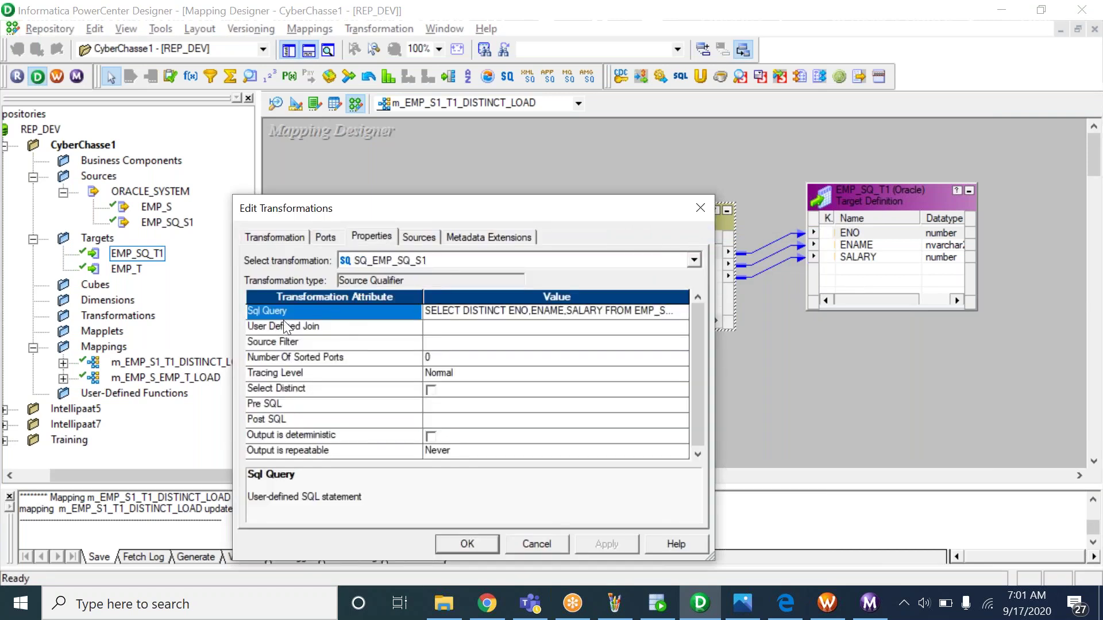
pyautogui.click(680, 312)
pyautogui.click(683, 312)
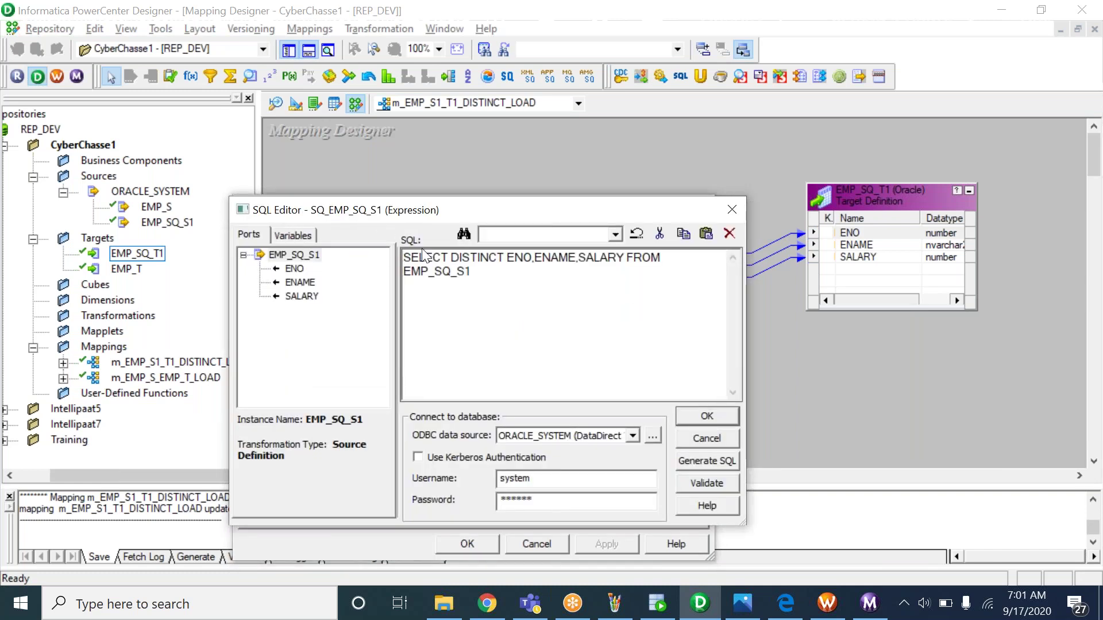
pyautogui.click(480, 312)
pyautogui.click(622, 608)
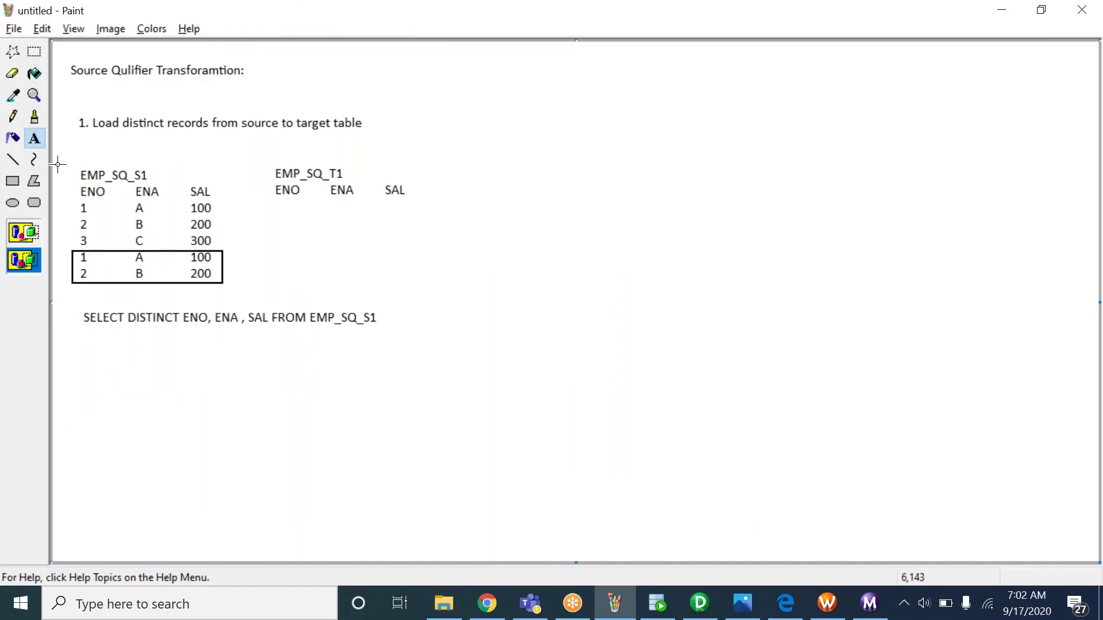
# Write the heading '2. Load only where sal > 200 inot target table' under the first query
pyautogui.click(76, 358)
pyautogui.moveTo(76, 357); pyautogui.dragTo(461, 522)
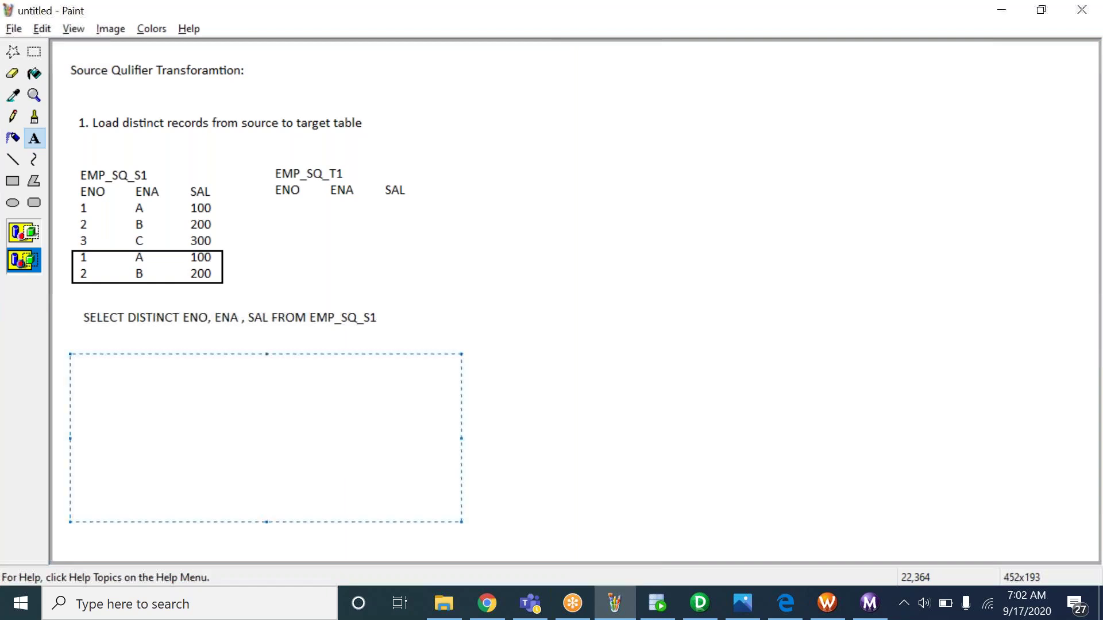
pyautogui.write('2. Load')
pyautogui.write('only where sal ')
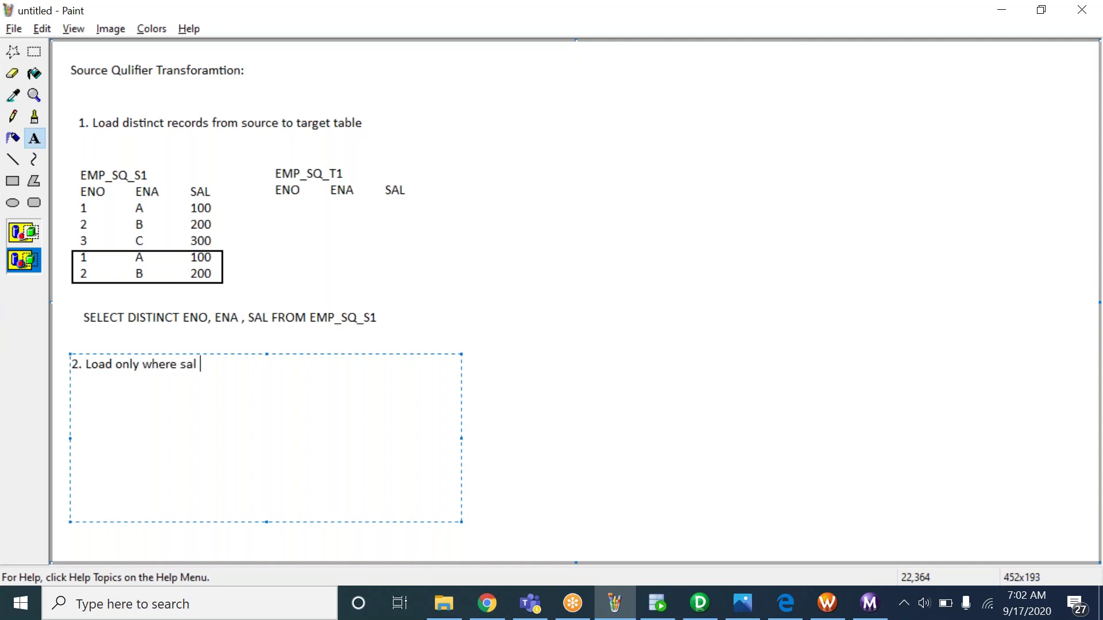
pyautogui.write('> 200 inot target table')
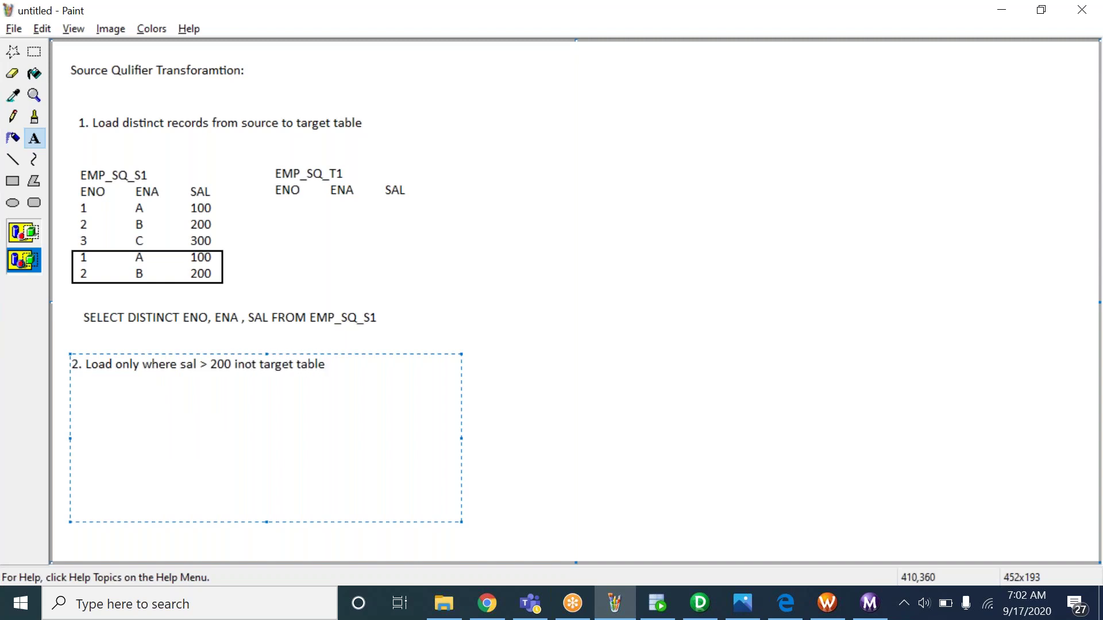
pyautogui.click(406, 267)
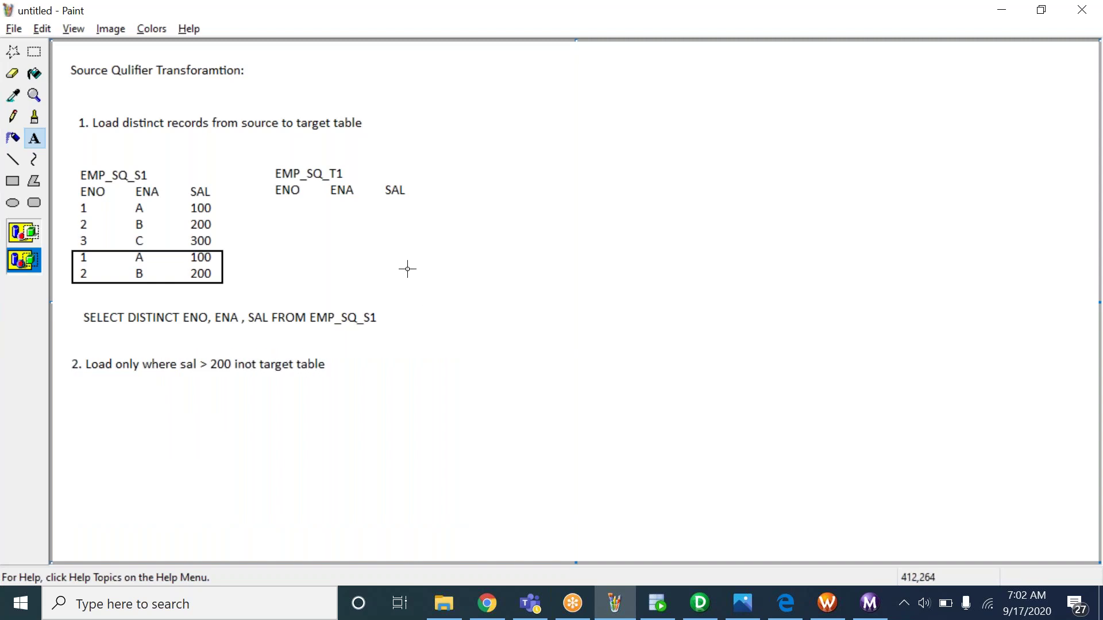
pyautogui.moveTo(81, 401); pyautogui.dragTo(416, 536)
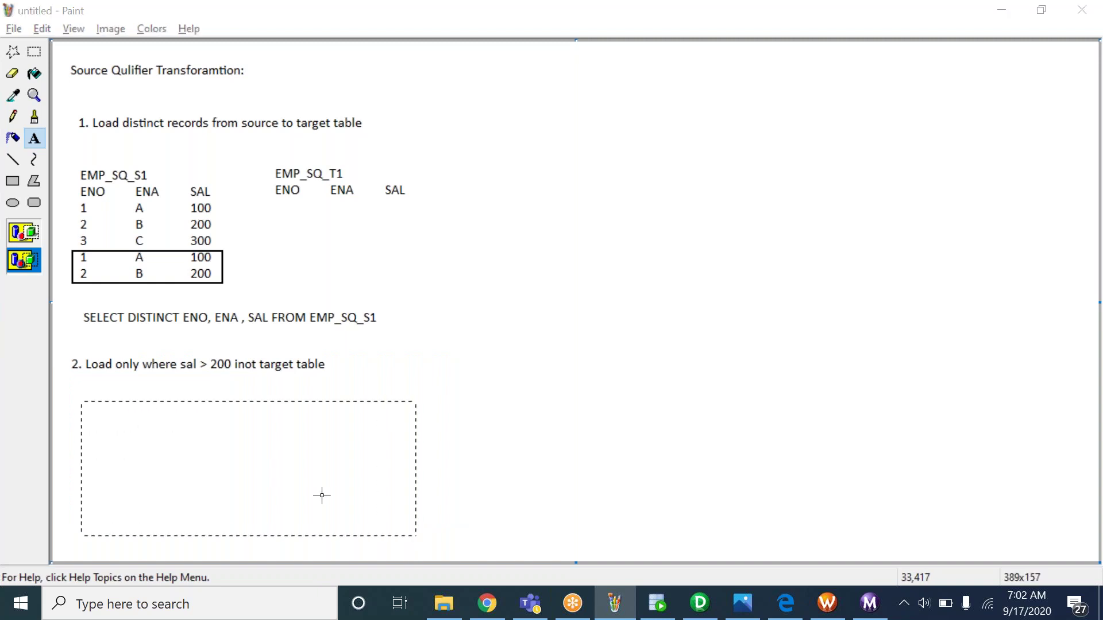
# Type table EMP_SQ_S2 (ENO ENA SAL) with rows 1 A 100, 2 B 200, 3 C 300, 4 D 400, 1 A 100
pyautogui.write('EMP_')
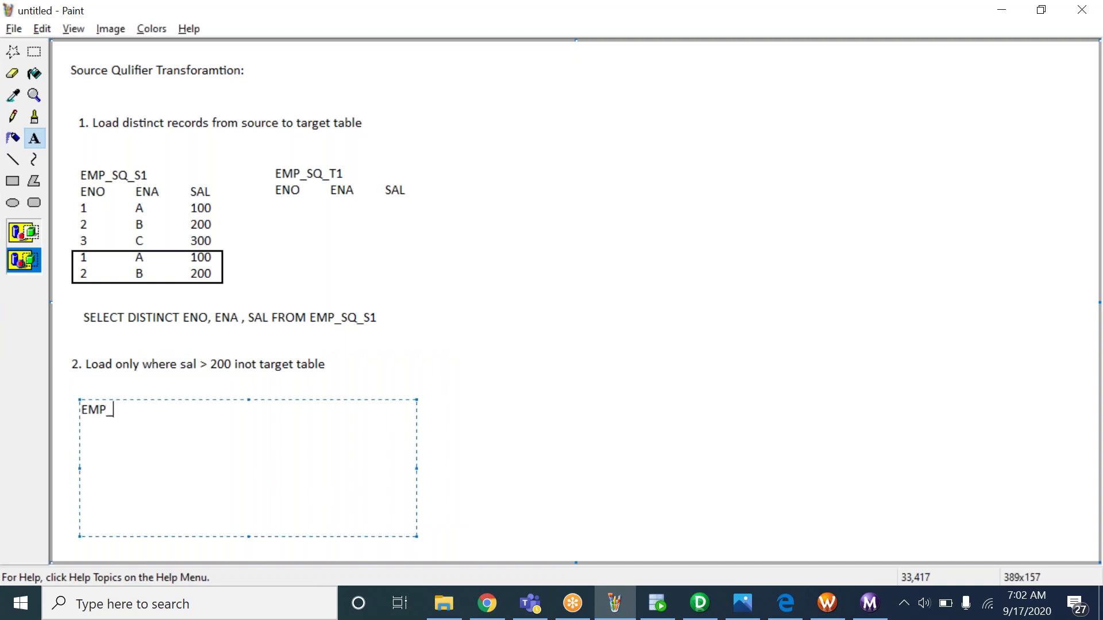
pyautogui.write('SQ_')
pyautogui.write('S')
pyautogui.write('2')
pyautogui.press('Return')
pyautogui.write('ENO        ENA        SAL')
pyautogui.press('Return')
pyautogui.write('1            A            100')
pyautogui.press('Return')
pyautogui.write('2            B            200')
pyautogui.press('Return')
pyautogui.write('3            C            300')
pyautogui.press('Return')
pyautogui.write('4            D            400')
pyautogui.press('Return')
pyautogui.write('1            A            100')
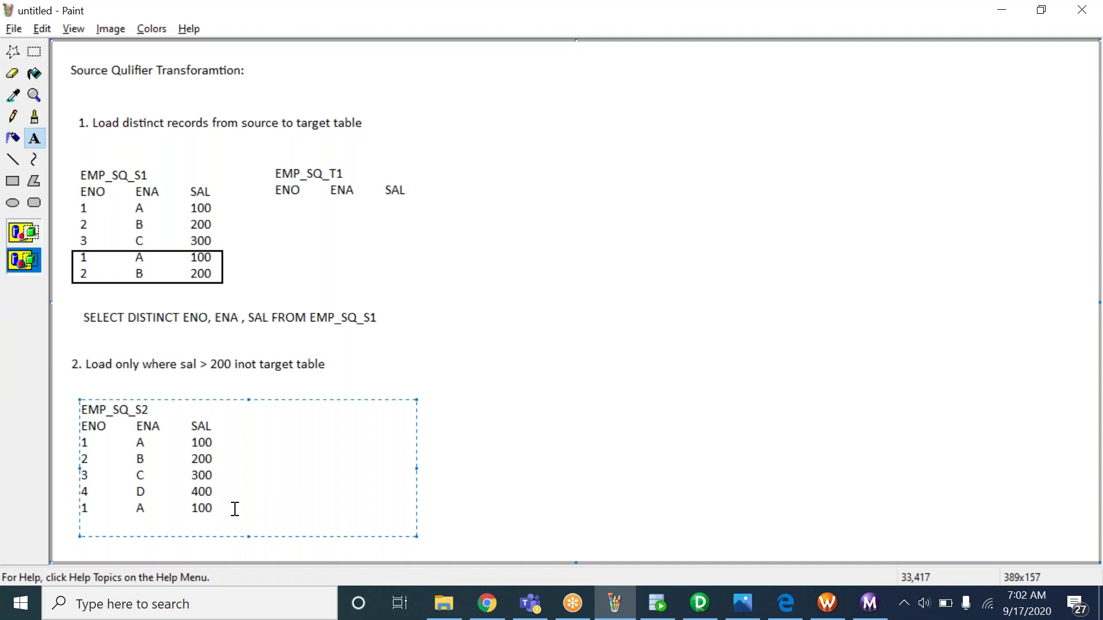
# Copy the table name and header into a new box beside it, renamed EMP_SQ_T2
pyautogui.moveTo(224, 426); pyautogui.dragTo(36, 377)
pyautogui.hotkey('ctrl', 'c')
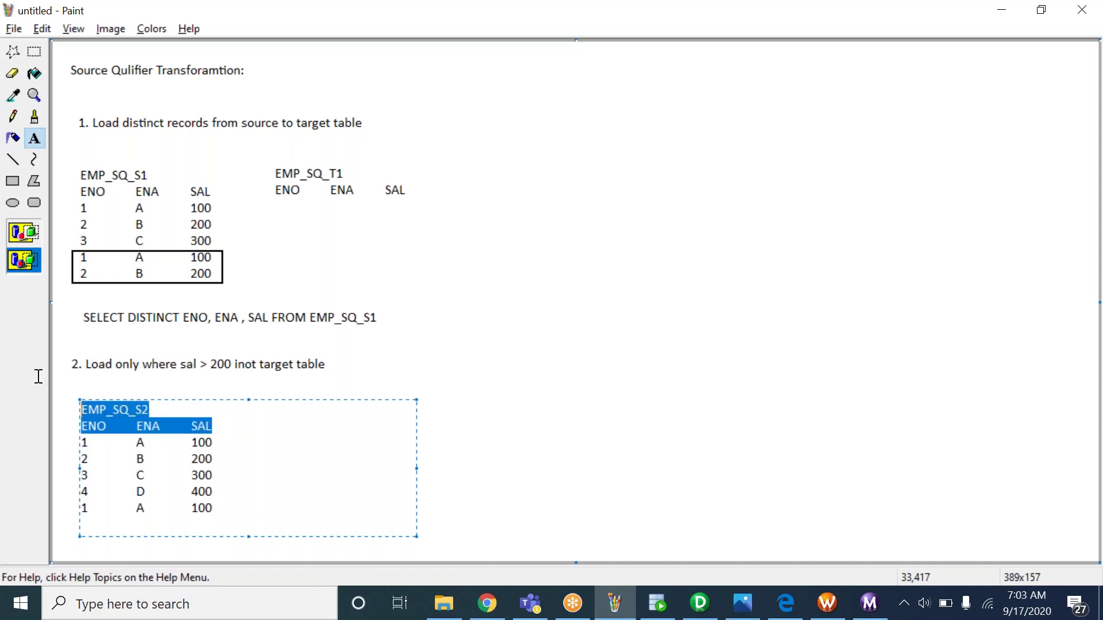
pyautogui.click(274, 402)
pyautogui.moveTo(263, 397); pyautogui.dragTo(442, 518)
pyautogui.hotkey('ctrl', 'v')
pyautogui.click(336, 405)
pyautogui.press('BackSpace')
pyautogui.press('BackSpace')
pyautogui.write('T2')
pyautogui.click(389, 394)
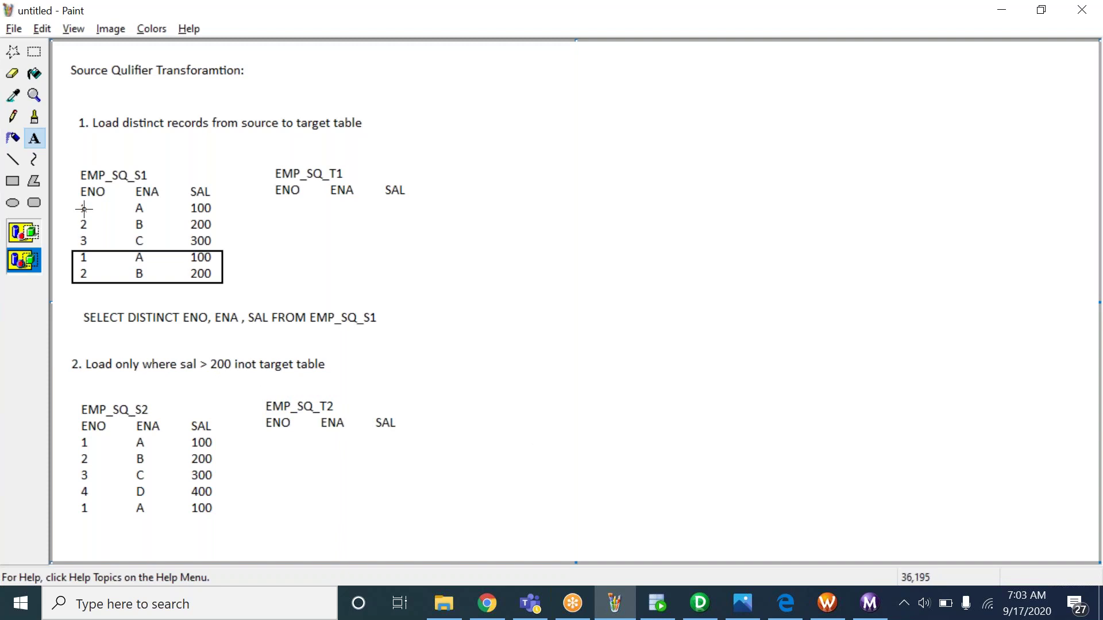
# Reposition the scenario 2 tables block and mark out a text area under EMP_SQ_S2
pyautogui.click(36, 56)
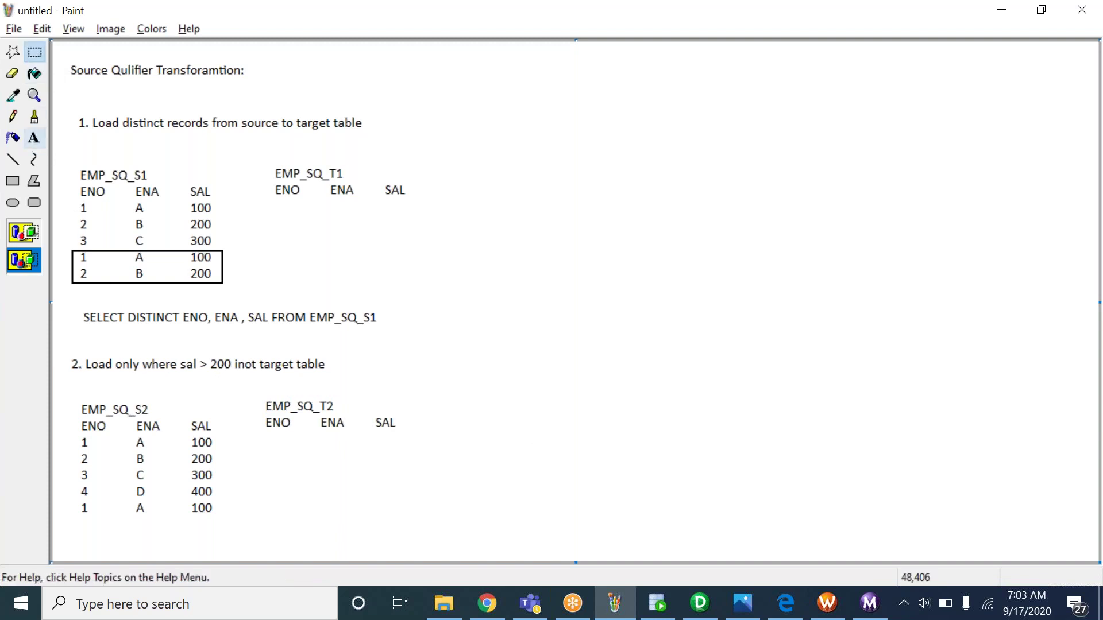
pyautogui.moveTo(73, 400); pyautogui.dragTo(360, 475)
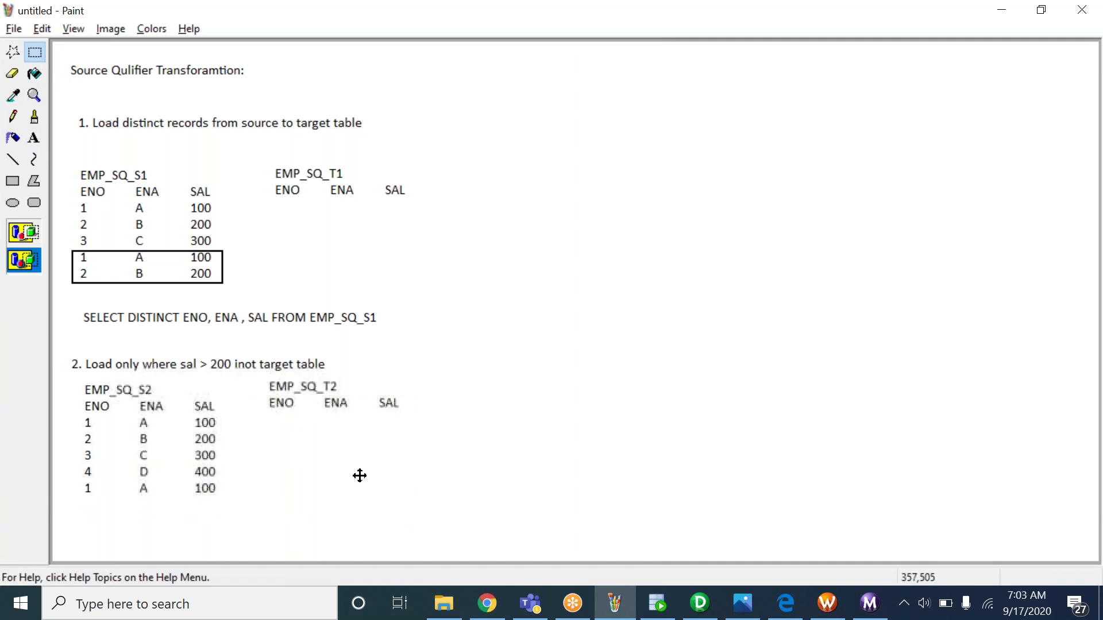
pyautogui.click(343, 249)
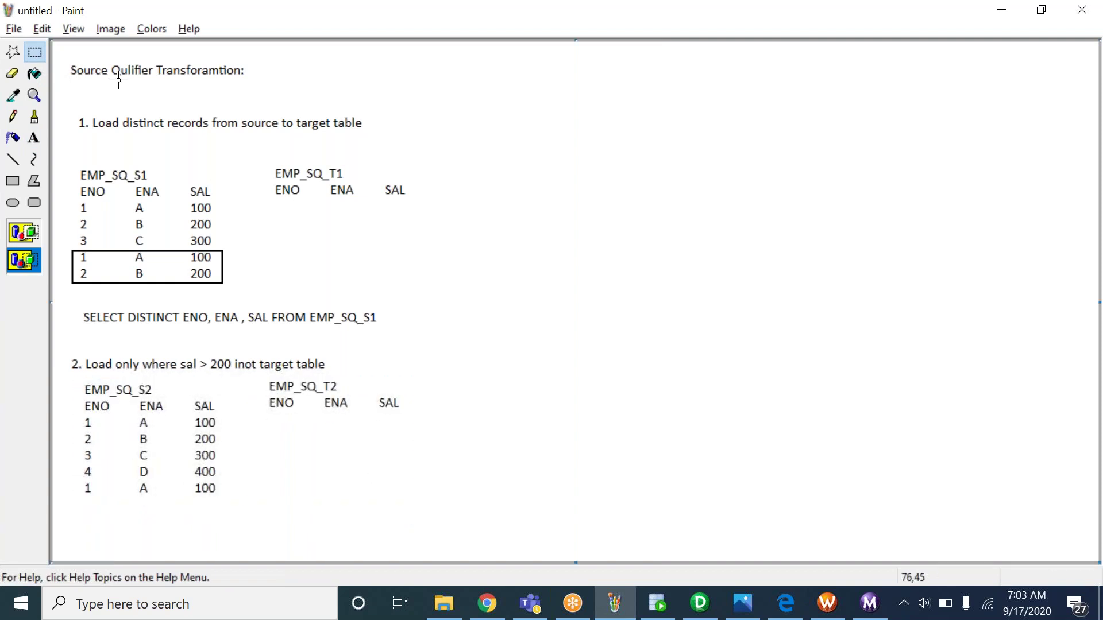
pyautogui.click(34, 139)
pyautogui.moveTo(85, 502); pyautogui.dragTo(322, 515)
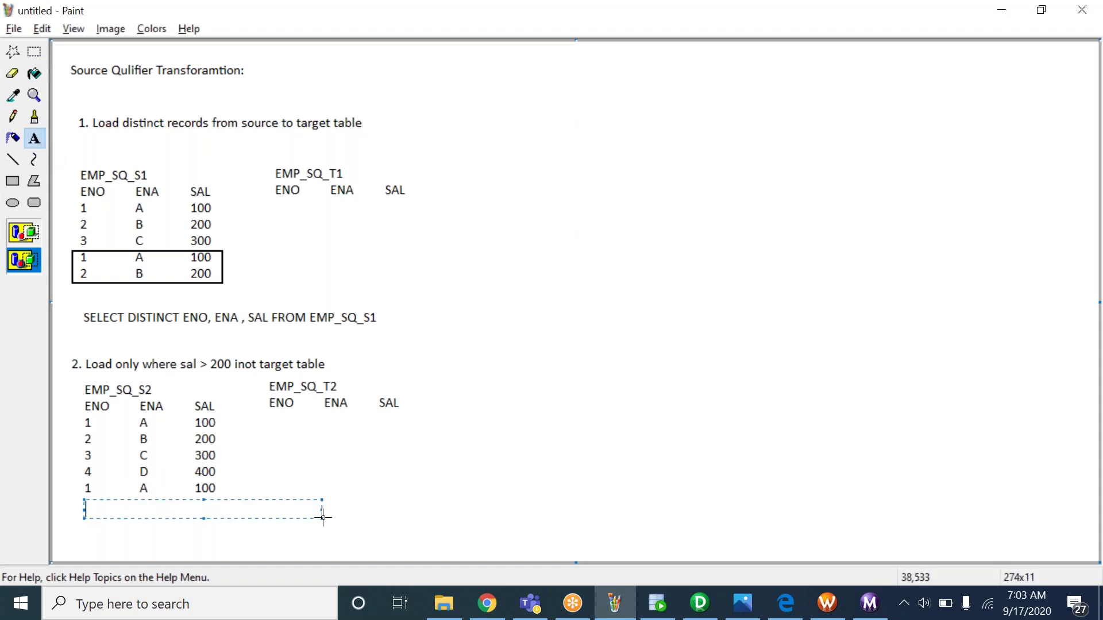
pyautogui.write('SEL')
pyautogui.press('BackSpace')
pyautogui.press('BackSpace')
pyautogui.press('BackSpace')
pyautogui.click(431, 492)
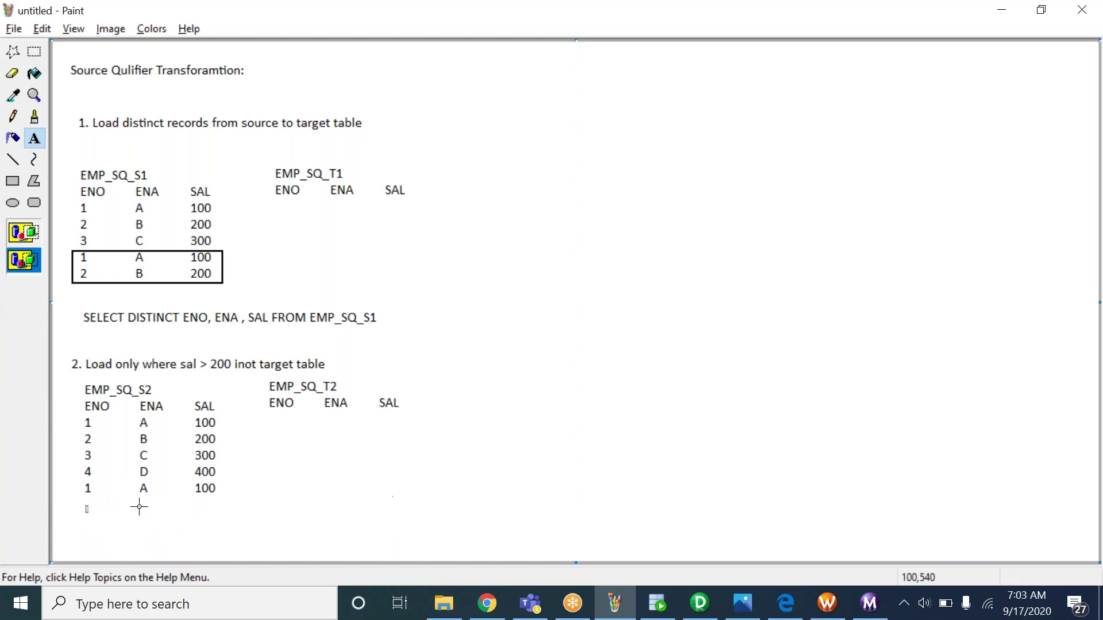
pyautogui.moveTo(96, 505); pyautogui.dragTo(233, 516)
# Enlarge the text box under the S2 table and type SELECT * FROM EMP_SQ_S2 WHERE SAL >200
pyautogui.moveTo(330, 519); pyautogui.dragTo(425, 541)
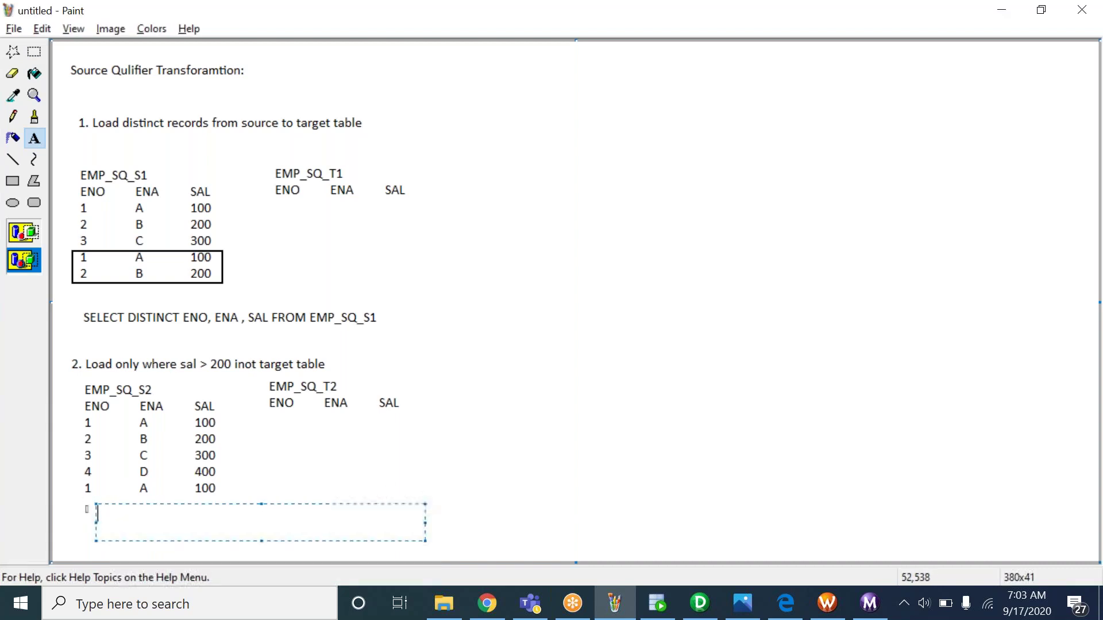
pyautogui.write('SELECT * FROM EMP')
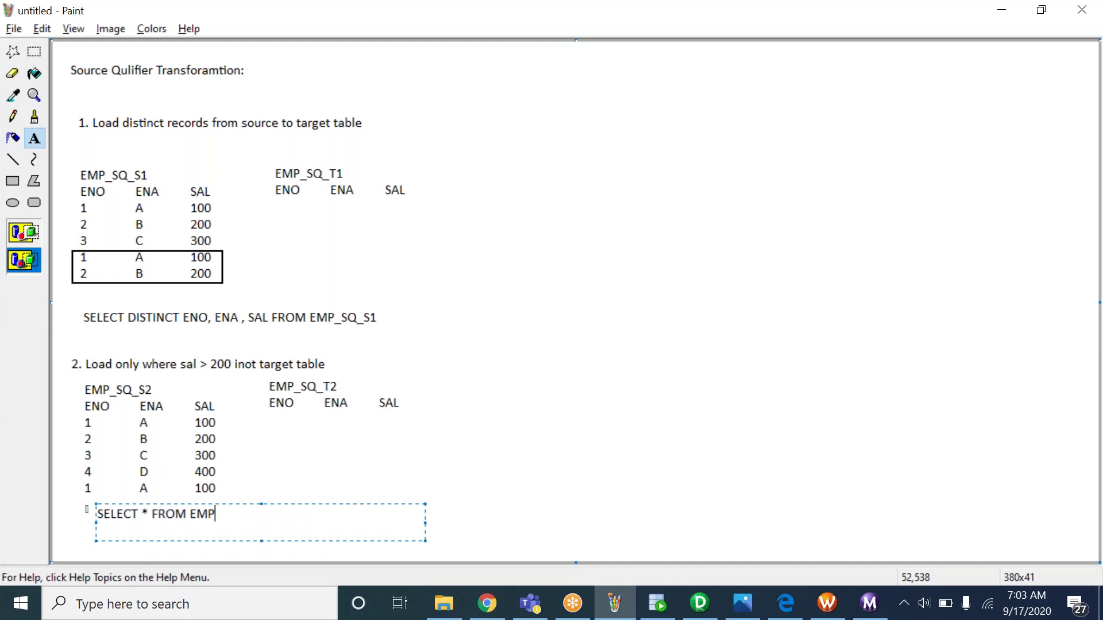
pyautogui.write('_S')
pyautogui.write('Q_S2 WHERE SA')
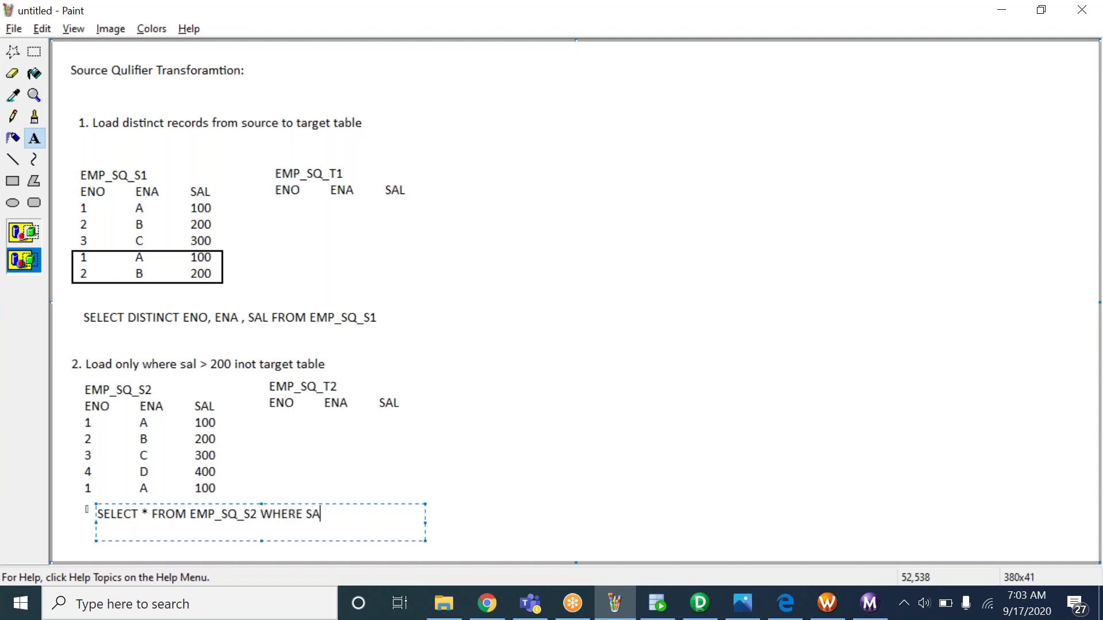
pyautogui.write('L >200')
pyautogui.click(305, 500)
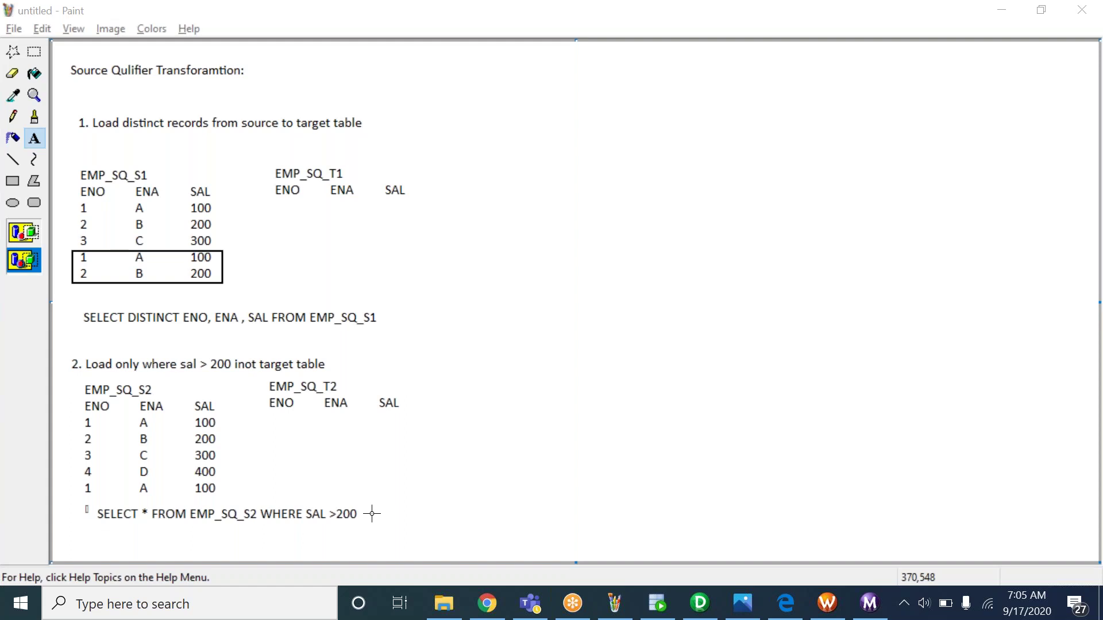
# Review the EMP_SQ_S1 INSERT and SELECT statements in SQL Developer, then return to Paint
pyautogui.click(664, 612)
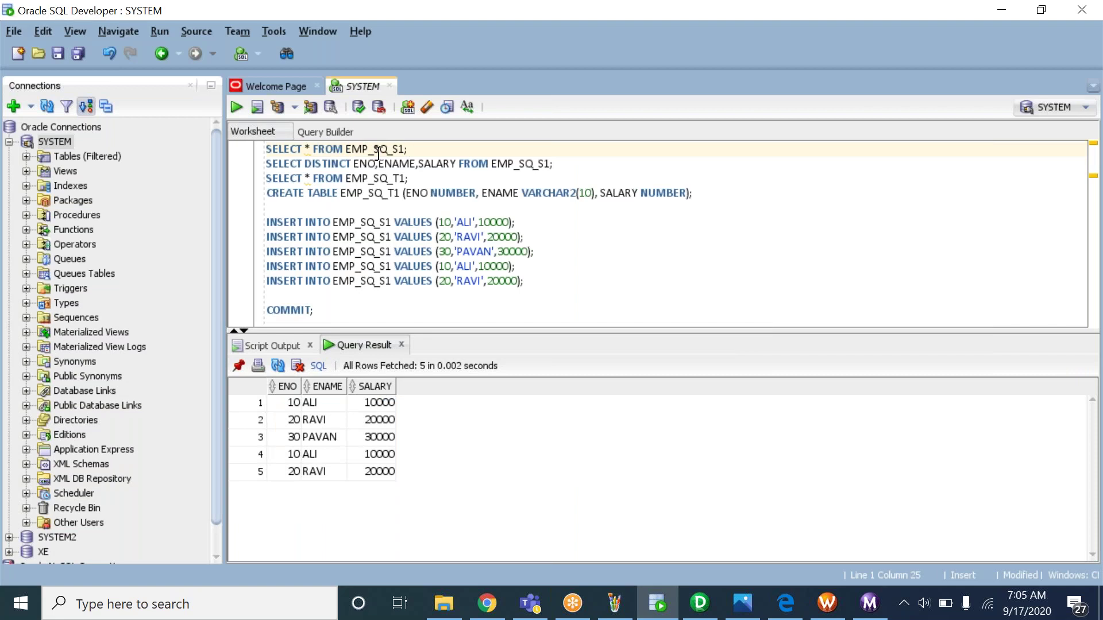
pyautogui.moveTo(297, 222); pyautogui.dragTo(340, 253)
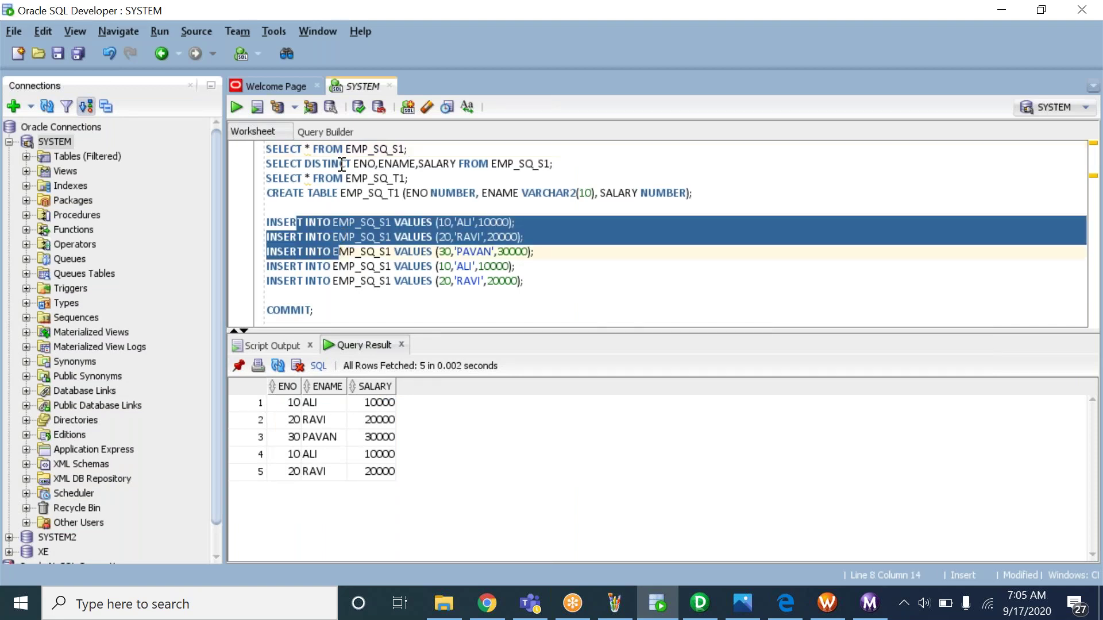
pyautogui.moveTo(277, 148); pyautogui.dragTo(354, 164)
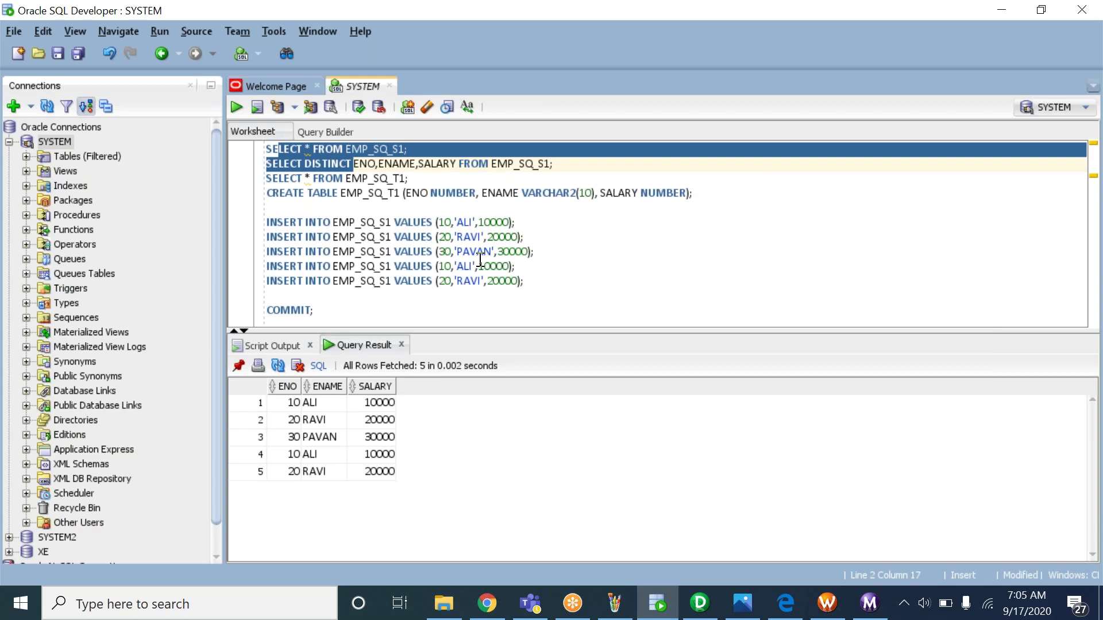
pyautogui.hotkey('alt', 'Tab')
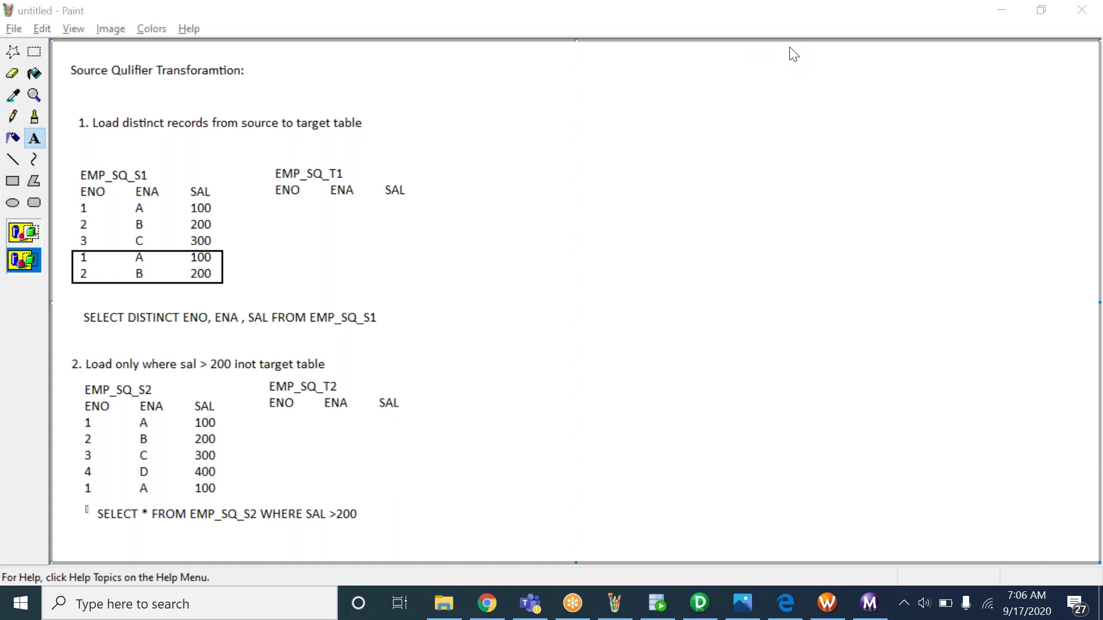
pyautogui.click(923, 604)
pyautogui.click(985, 563)
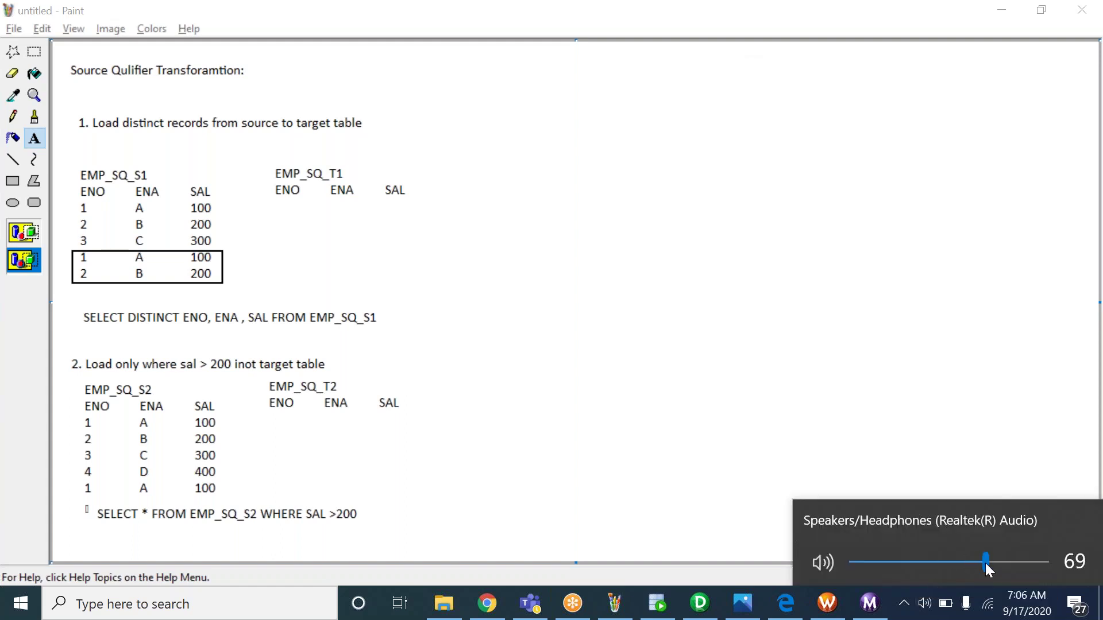
pyautogui.click(842, 399)
pyautogui.click(842, 398)
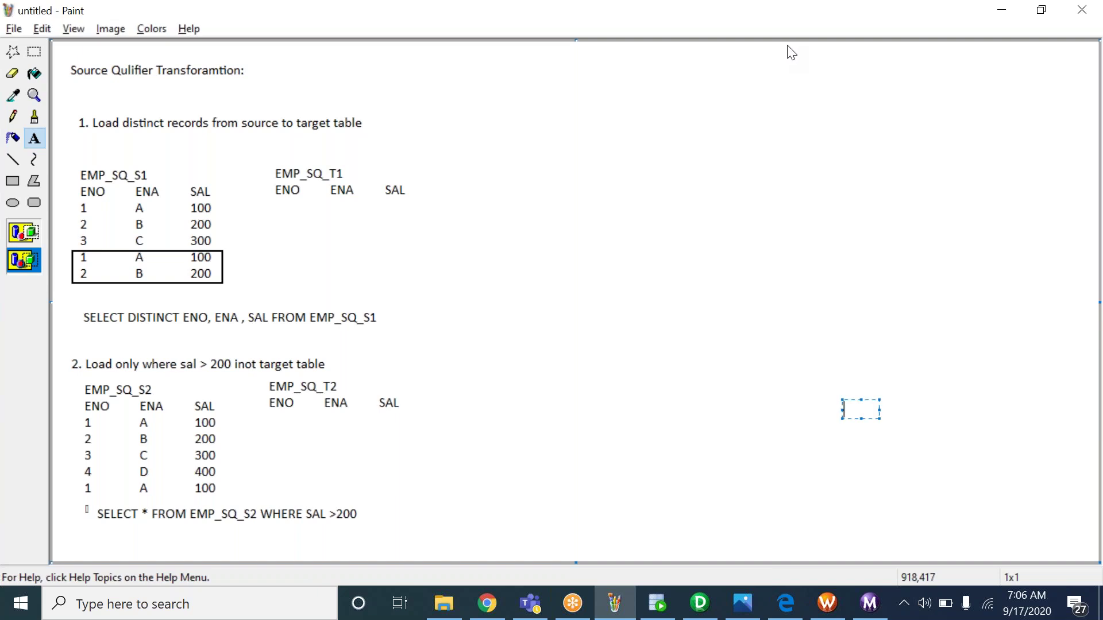
pyautogui.click(787, 46)
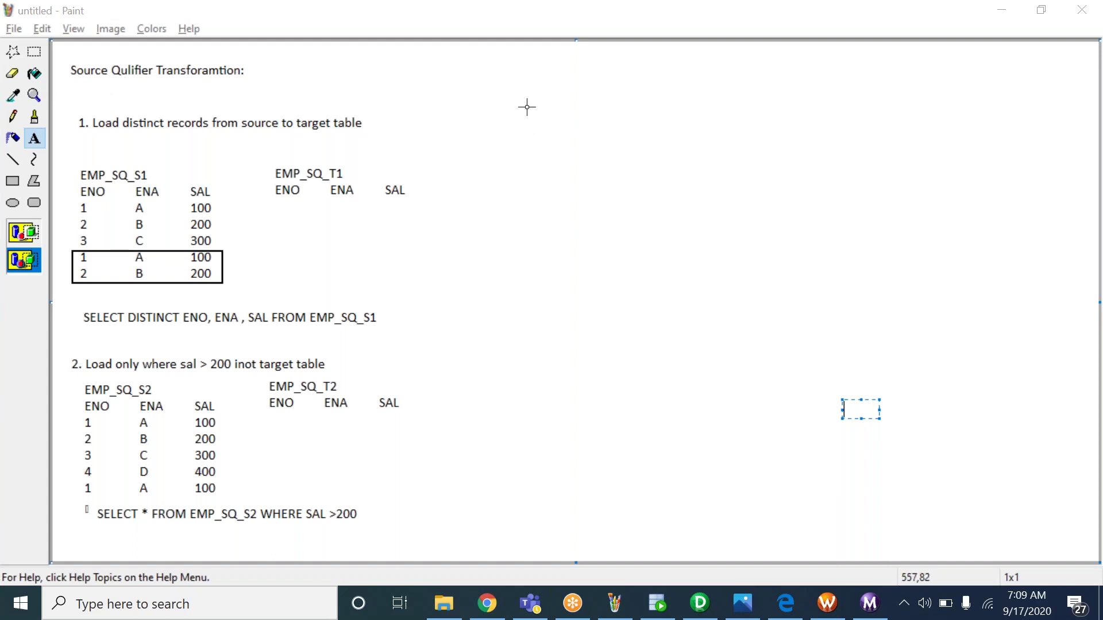
# Write heading '3. Load disinct records from source to target by using DISTINCT checkbox'
pyautogui.moveTo(506, 88); pyautogui.dragTo(967, 307)
pyautogui.write('3. L')
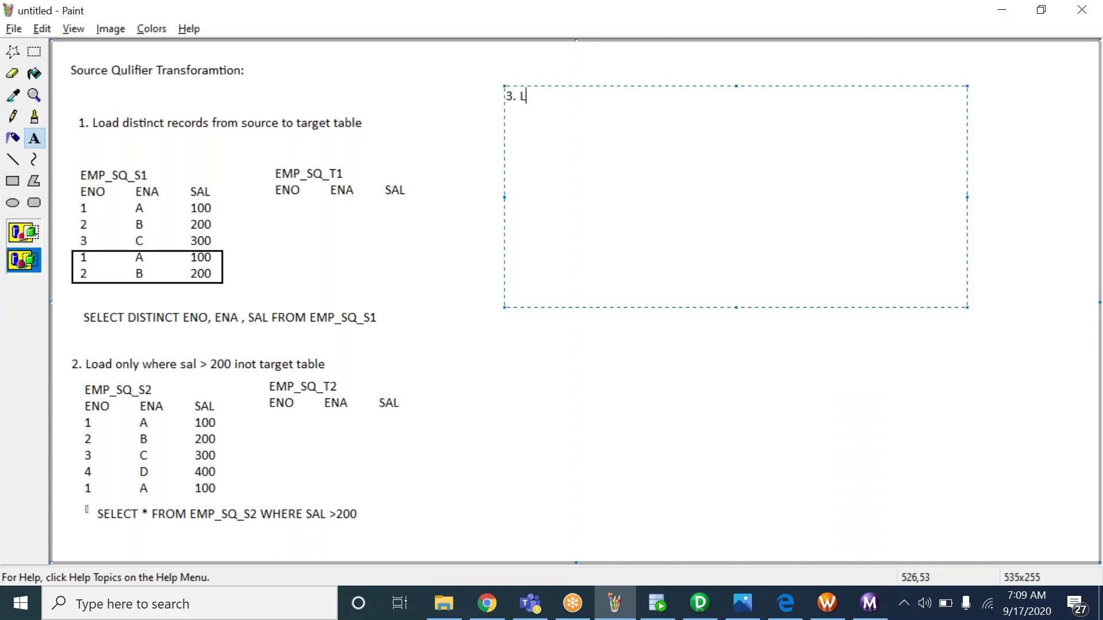
pyautogui.write('oad disinct records from ')
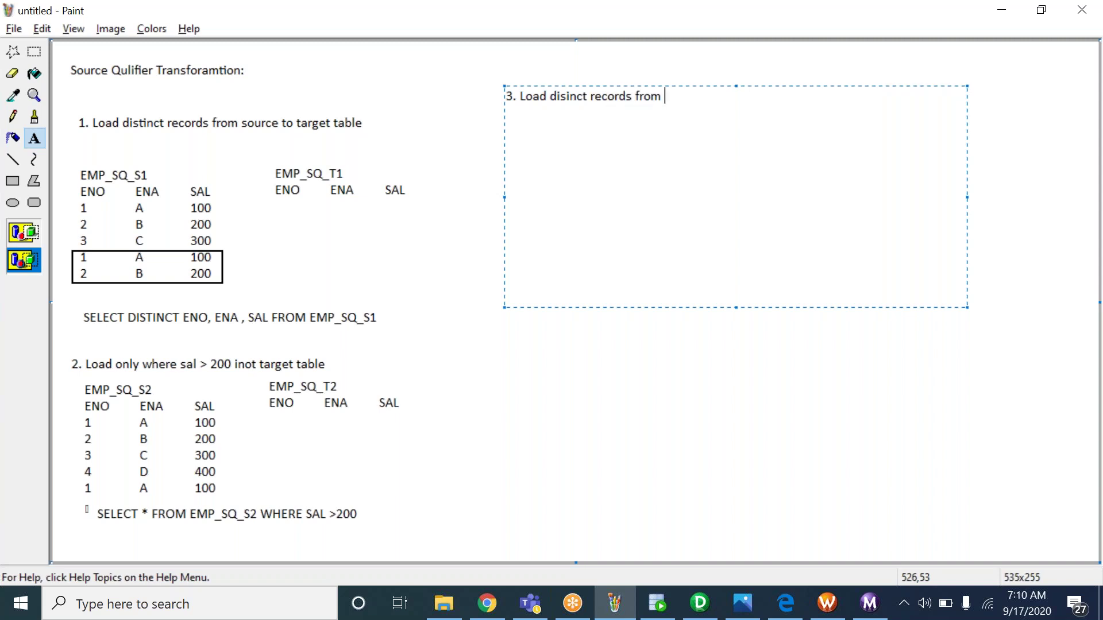
pyautogui.write('source to target by using DISTINCT')
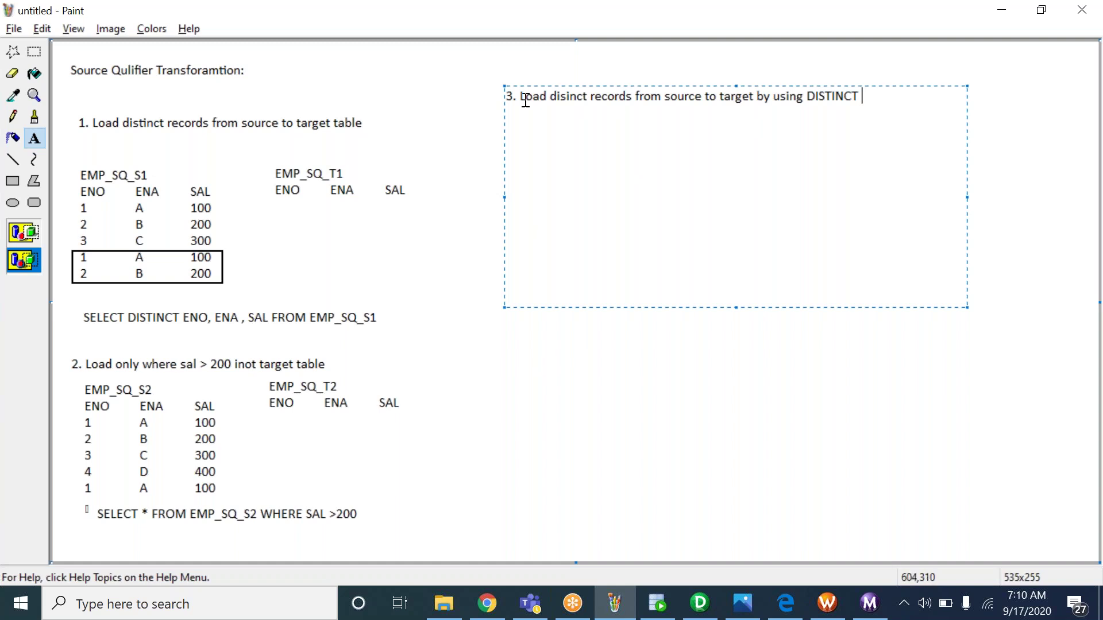
pyautogui.moveTo(521, 99); pyautogui.dragTo(633, 110)
pyautogui.click(645, 101)
pyautogui.click(863, 95)
pyautogui.write('checkbox')
pyautogui.click(483, 135)
# Label a new EMP_SQ_S3 table and paste a copy of the EMP_SQ_S1 data rows beneath it
pyautogui.moveTo(542, 131); pyautogui.dragTo(914, 308)
pyautogui.write('EMP_SQ_')
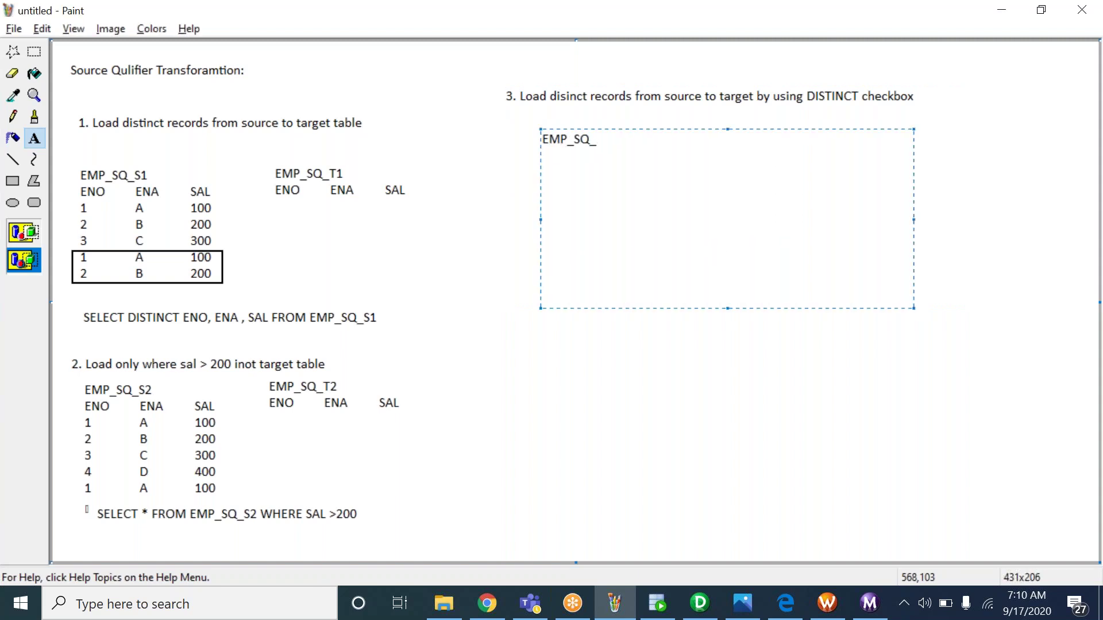
pyautogui.write('S3')
pyautogui.press('Return')
pyautogui.click(487, 219)
pyautogui.click(35, 53)
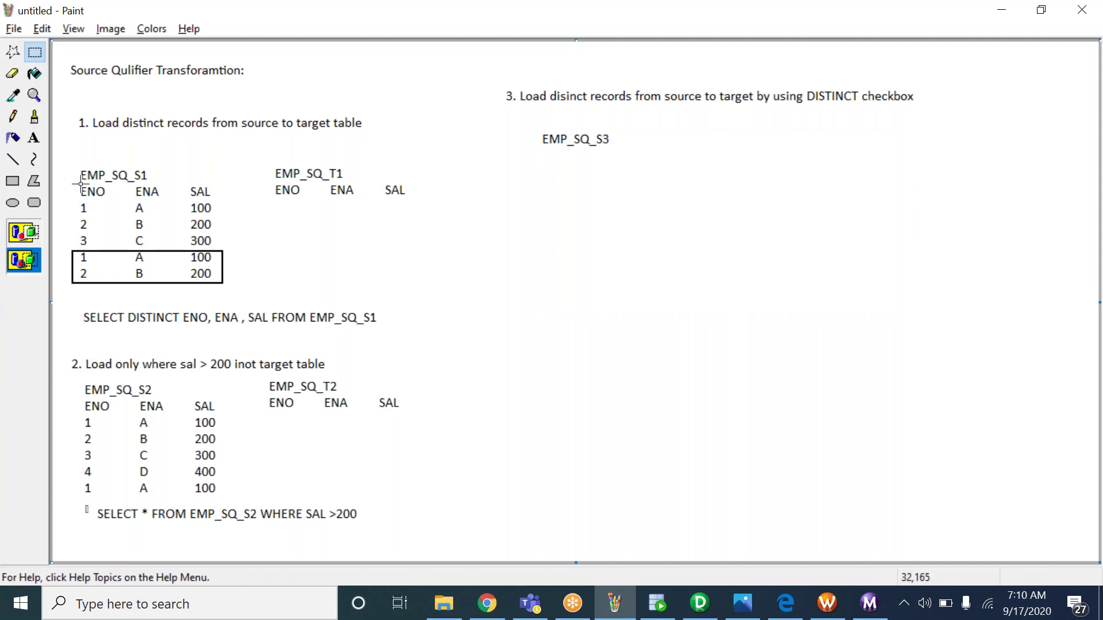
pyautogui.moveTo(77, 185); pyautogui.dragTo(215, 288)
pyautogui.hotkey('ctrl', 'c')
pyautogui.hotkey('ctrl', 'v')
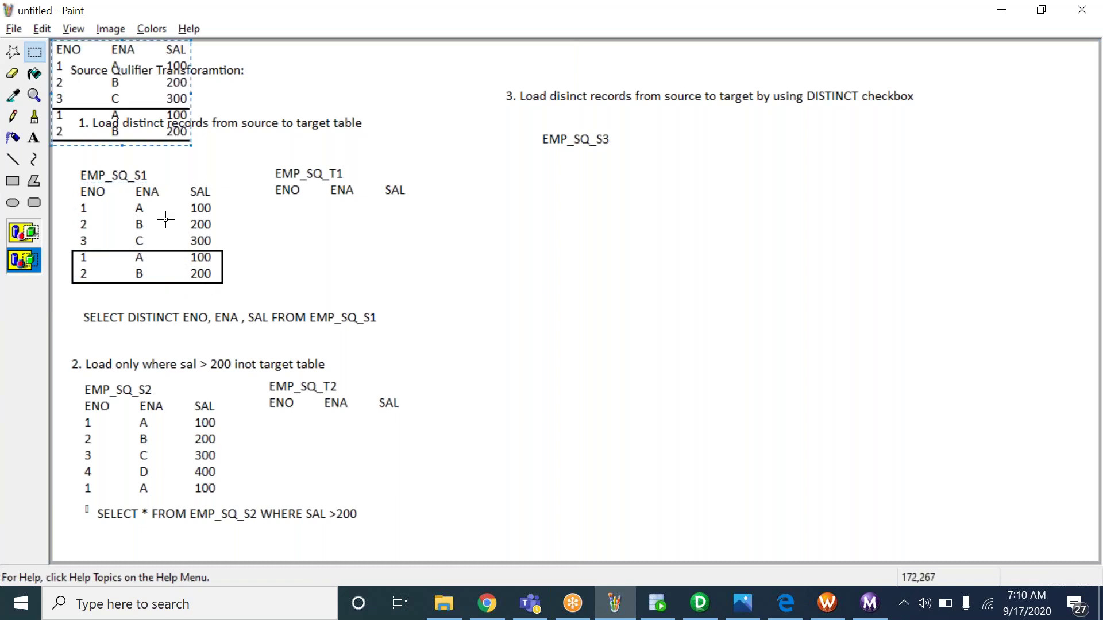
pyautogui.moveTo(109, 92); pyautogui.dragTo(591, 194)
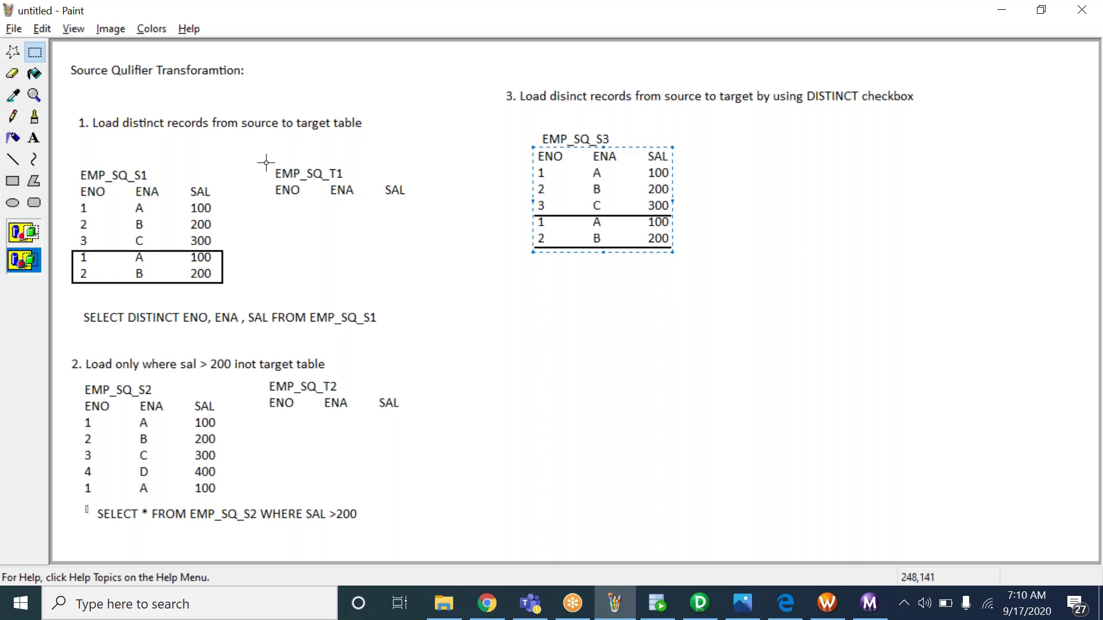
# Add an empty EMP_SQ_T3 target table with ENO, ENA and SAL column headers beside it
pyautogui.click(36, 139)
pyautogui.moveTo(735, 127); pyautogui.dragTo(971, 278)
pyautogui.write('EMP_SQ')
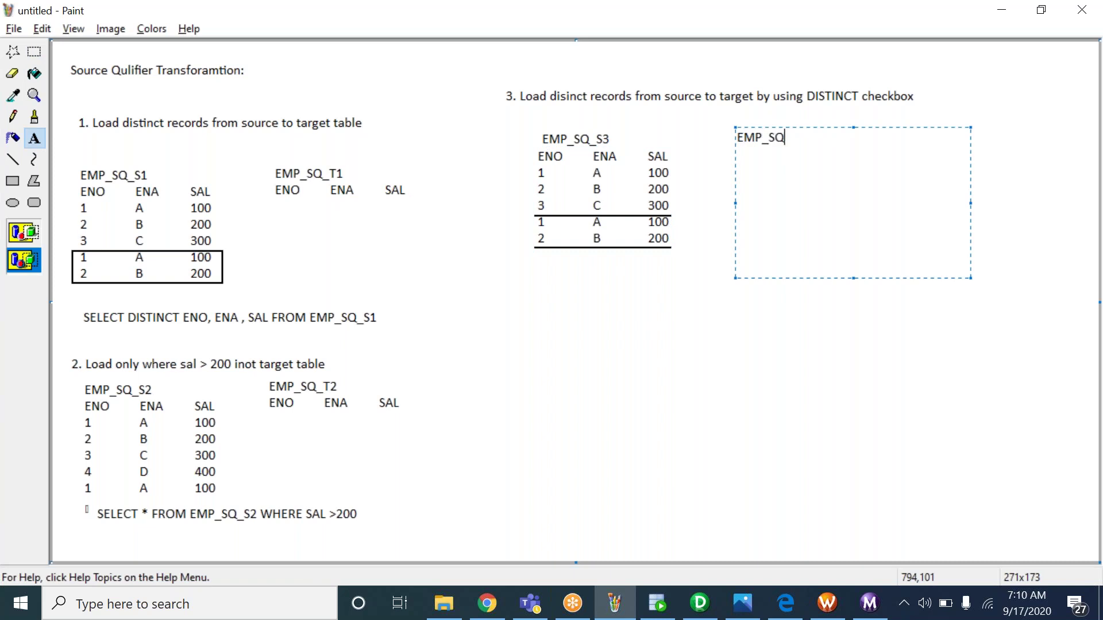
pyautogui.write('_T3')
pyautogui.press('Return')
pyautogui.write('ENO')
pyautogui.press('Tab')
pyautogui.write('ENA')
pyautogui.press('Tab')
pyautogui.write('SAL')
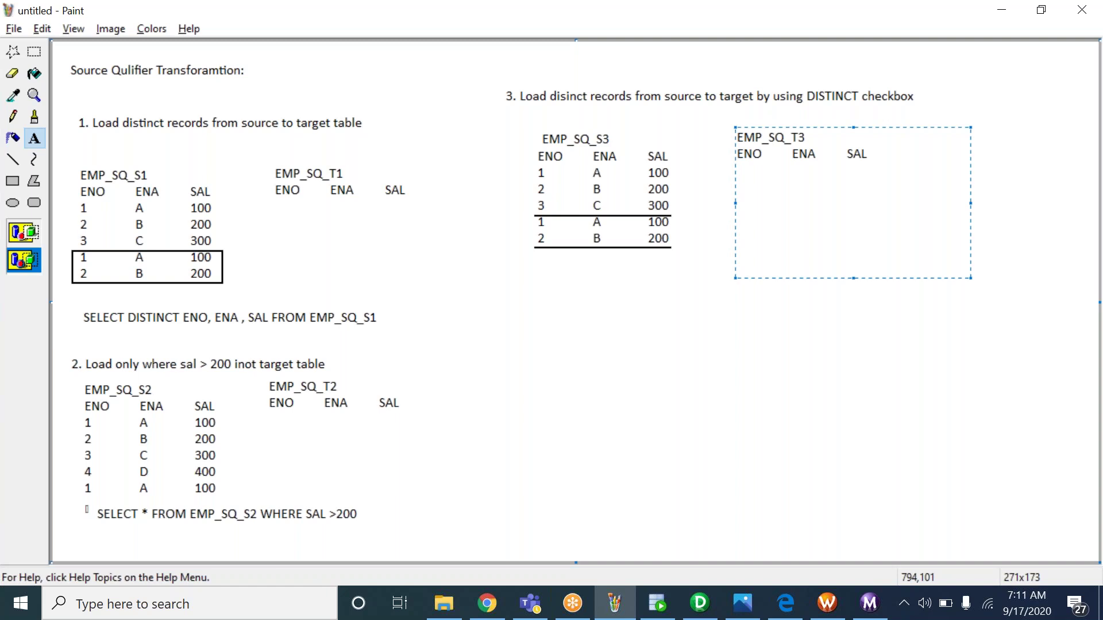
pyautogui.click(677, 167)
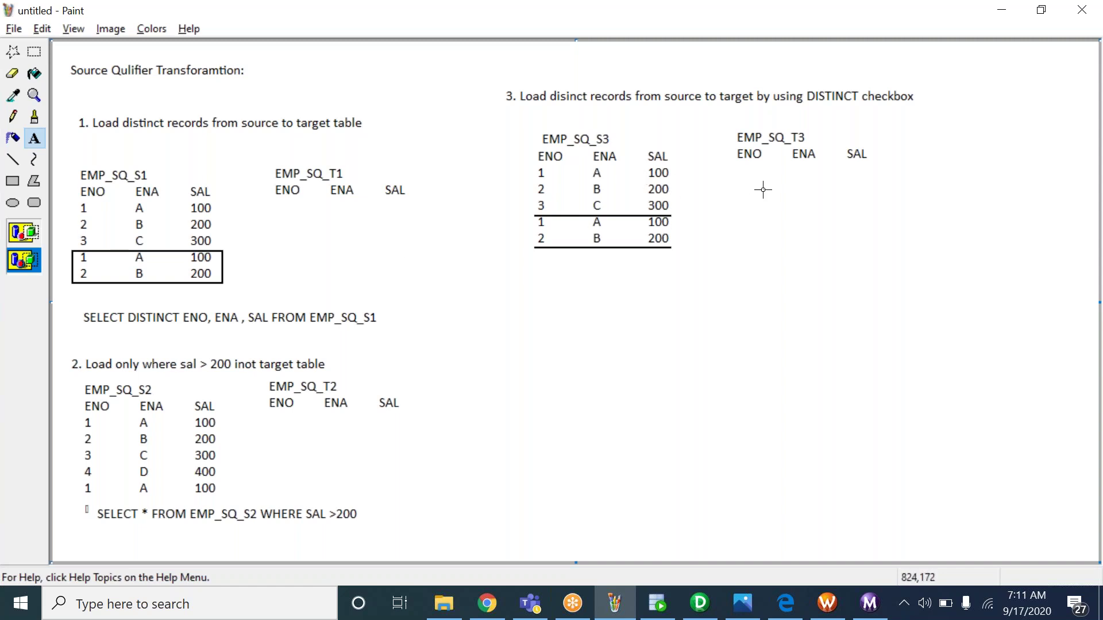
pyautogui.click(700, 603)
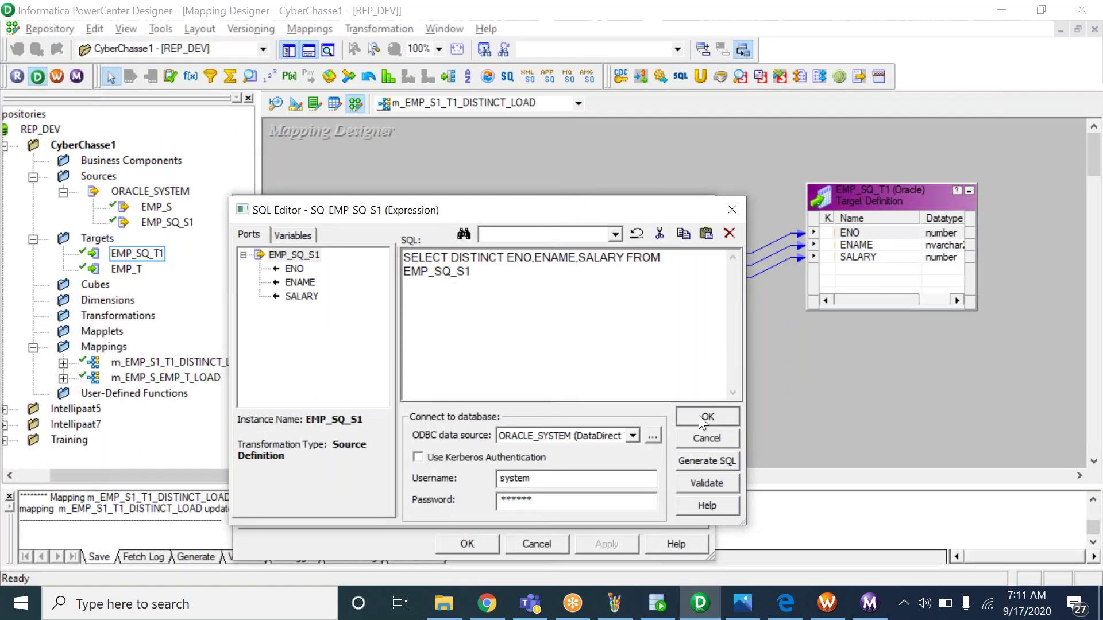
# Clear the entire custom Sql Query from the SQ_EMP_SQ_S1 source qualifier
pyautogui.click(698, 416)
pyautogui.click(681, 311)
pyautogui.hotkey('ctrl', 'a')
pyautogui.press('Delete')
pyautogui.click(701, 413)
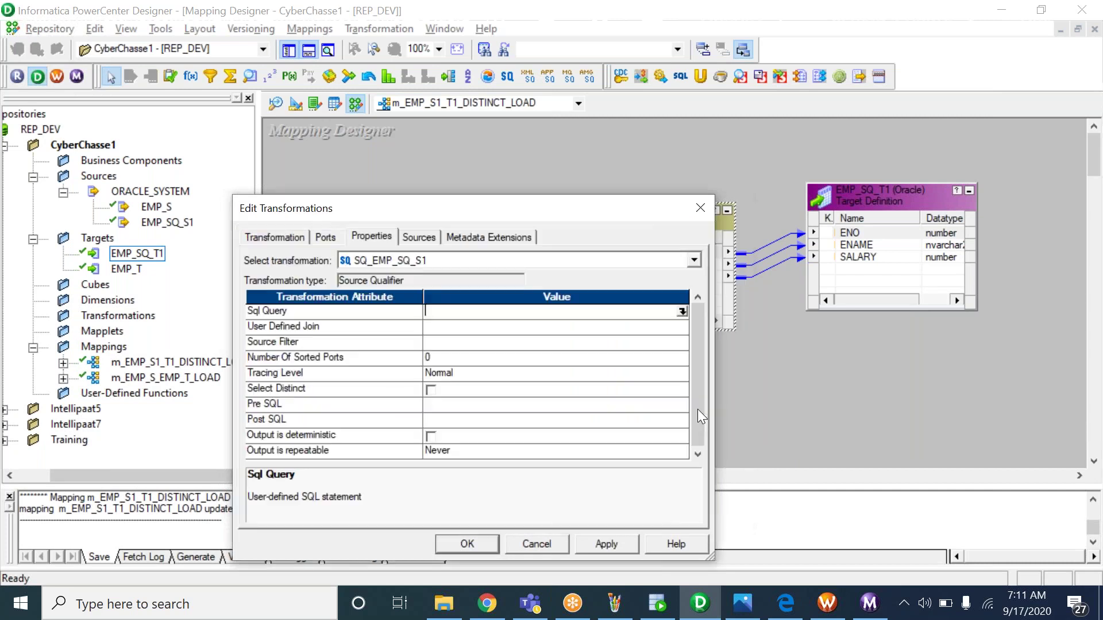
# Turn on Select Distinct in the source qualifier properties and apply the changes
pyautogui.moveTo(551, 210); pyautogui.dragTo(577, 92)
pyautogui.click(353, 274)
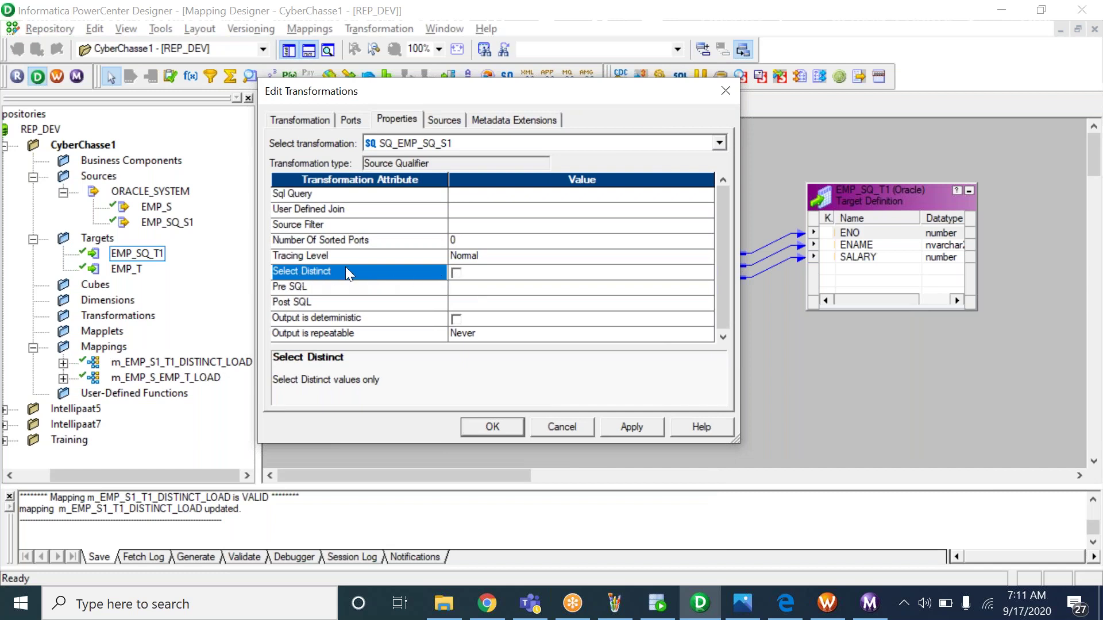
pyautogui.click(460, 276)
pyautogui.click(456, 273)
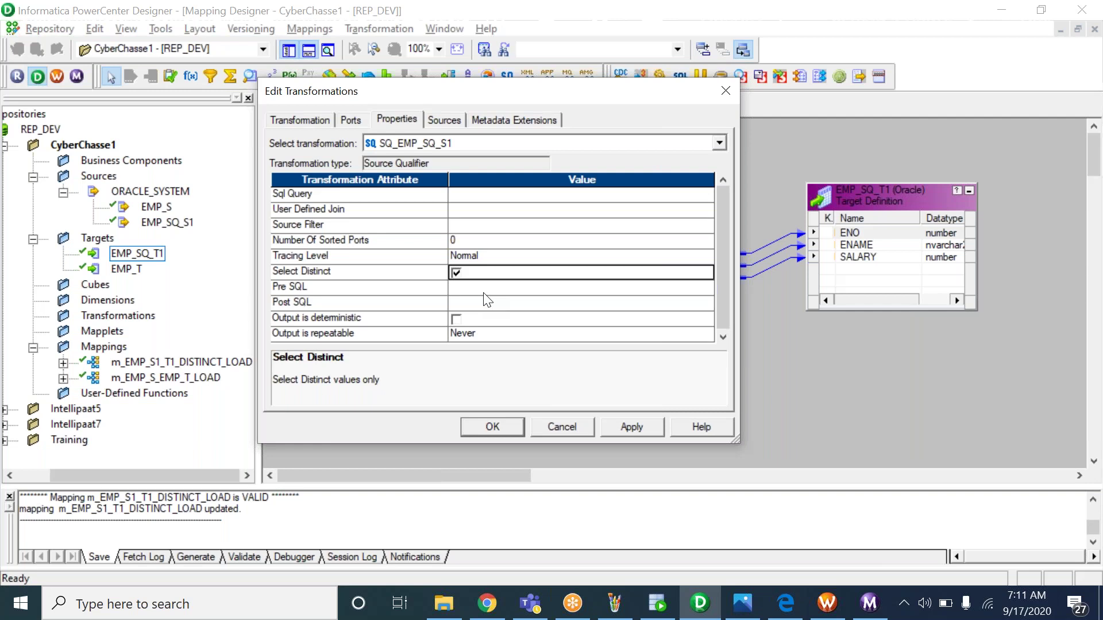
pyautogui.click(494, 196)
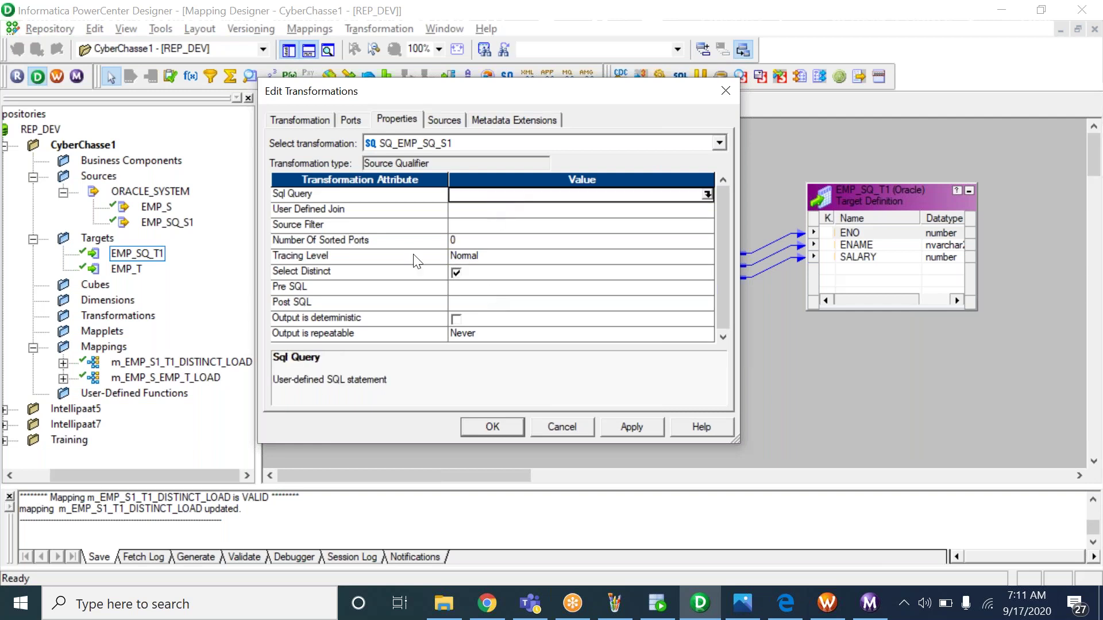
pyautogui.click(383, 280)
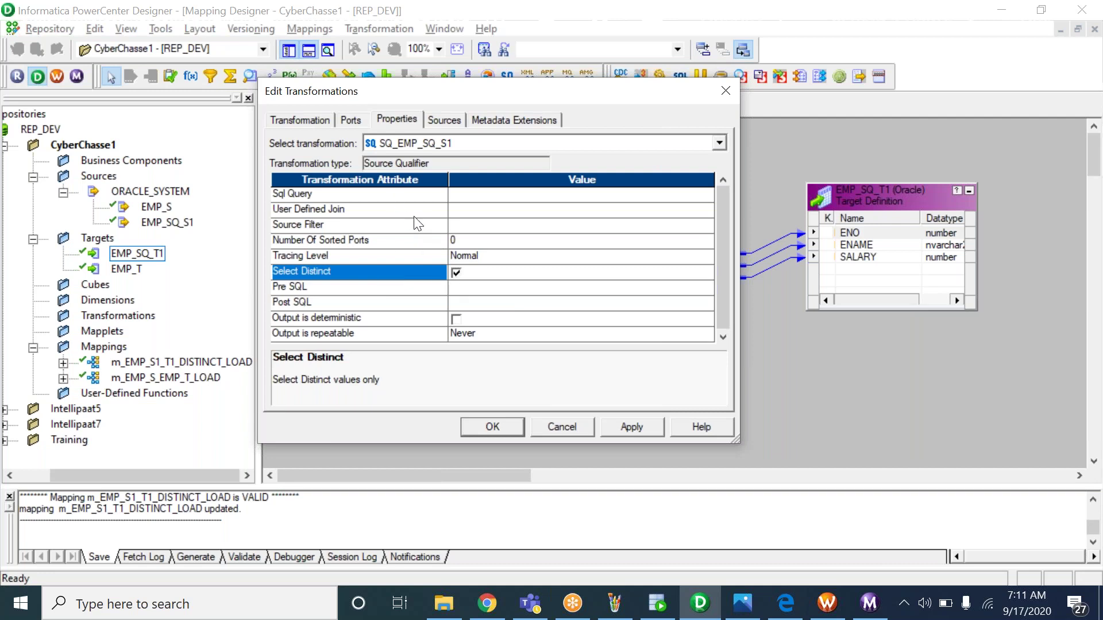
pyautogui.click(498, 424)
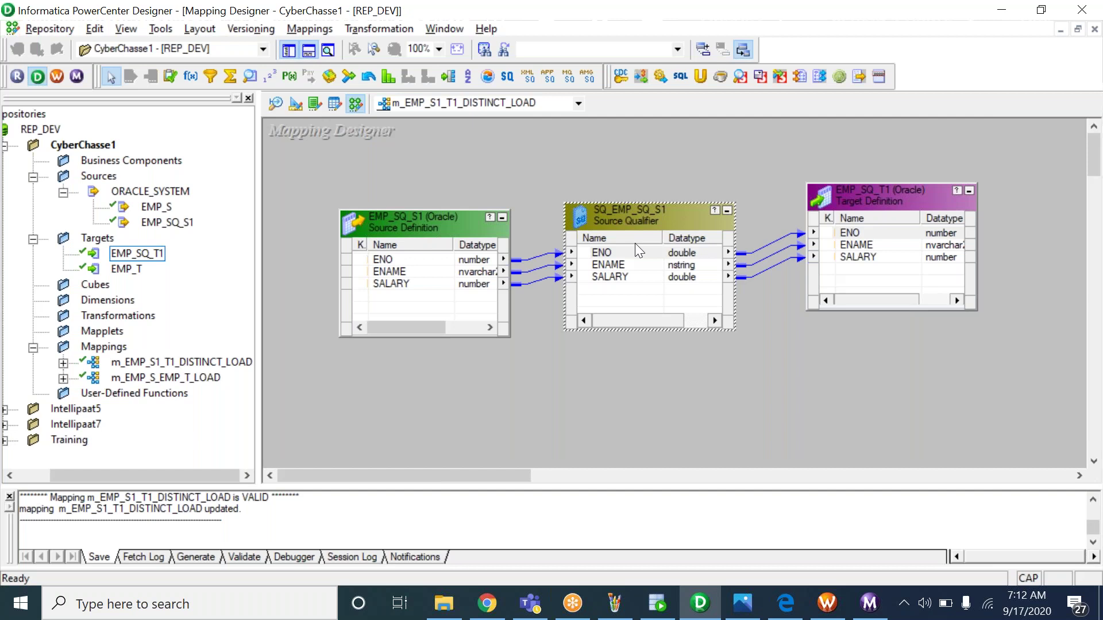
# Switch from PowerCenter Designer back to the Paint notes sheet
pyautogui.hotkey('alt', 'Tab')
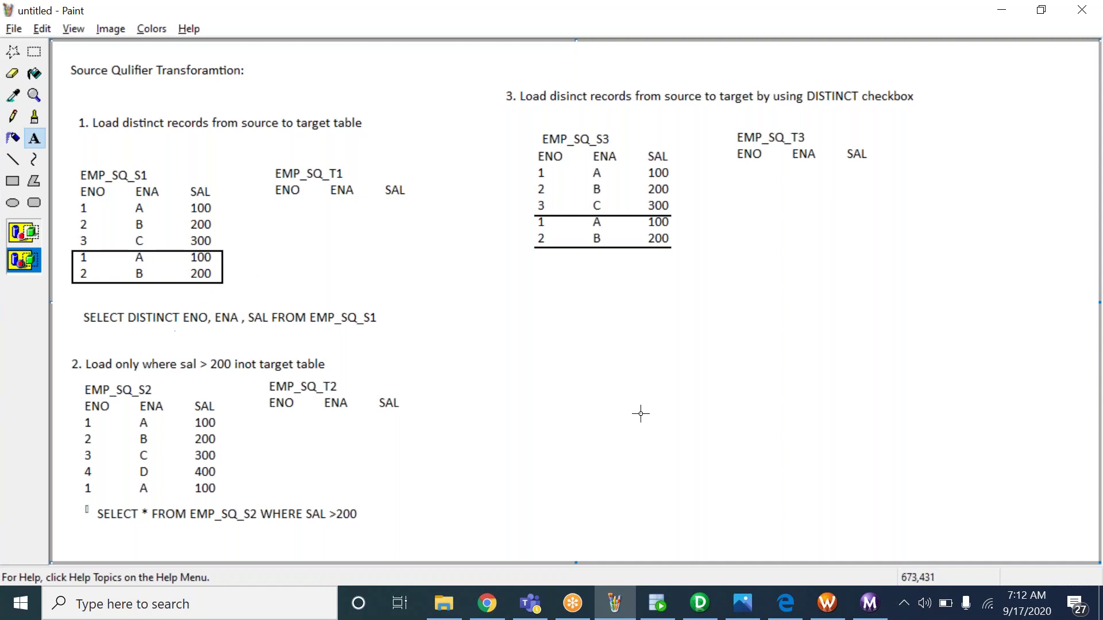
# Reopen SQ_EMP_SQ_S1's Properties to confirm Select Distinct is checked and Sql Query is empty
pyautogui.click(700, 603)
pyautogui.doubleClick(598, 277)
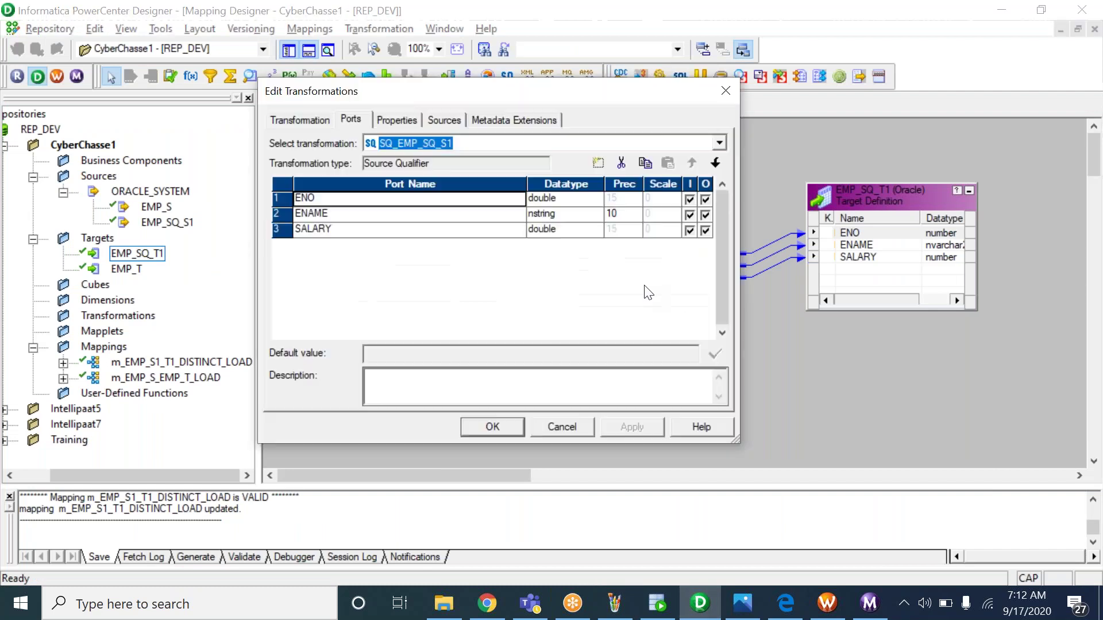
pyautogui.click(396, 119)
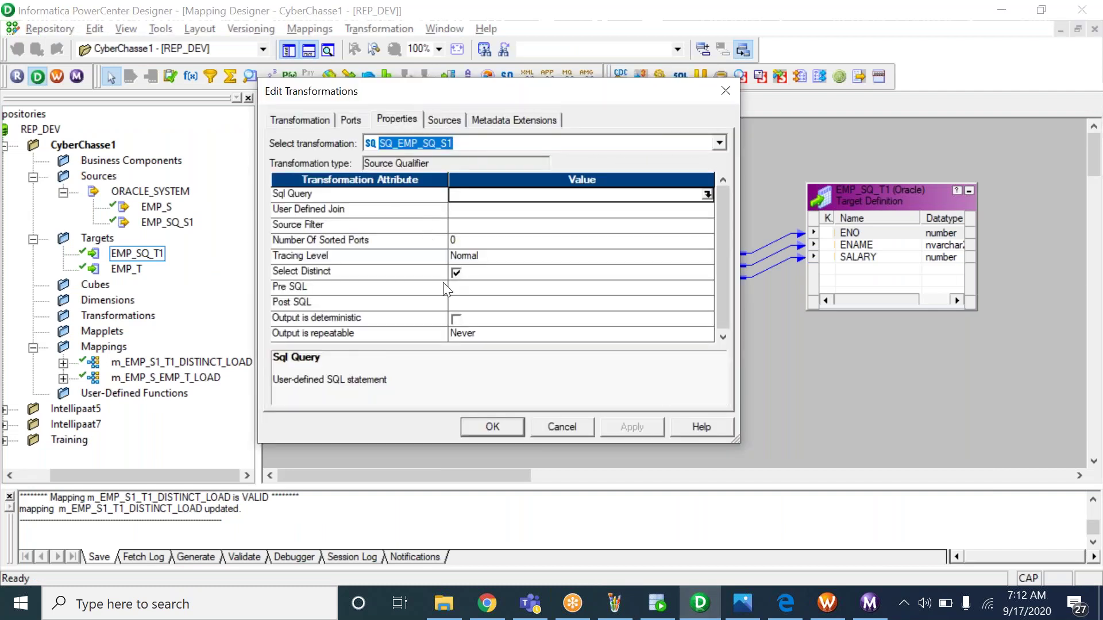
pyautogui.click(401, 271)
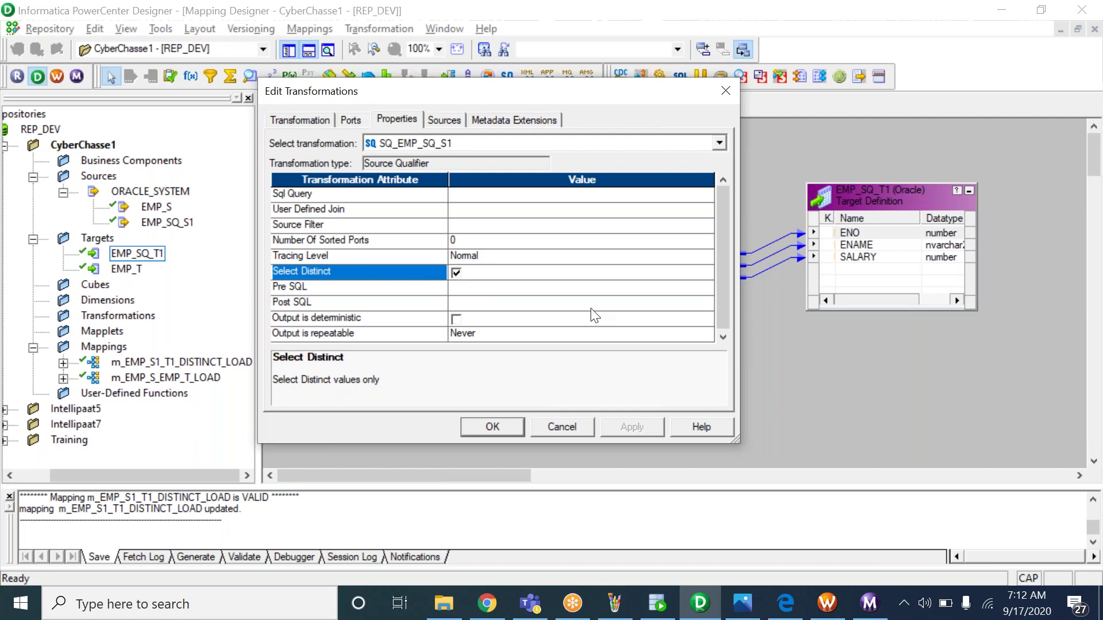
pyautogui.click(593, 194)
pyautogui.click(421, 279)
pyautogui.click(419, 198)
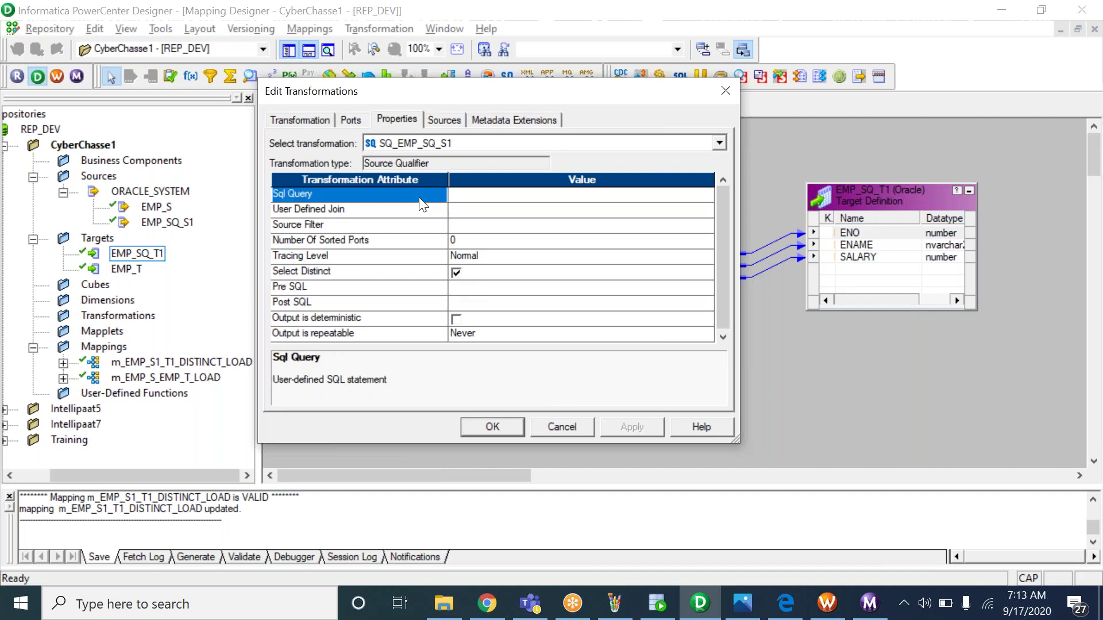
pyautogui.click(499, 200)
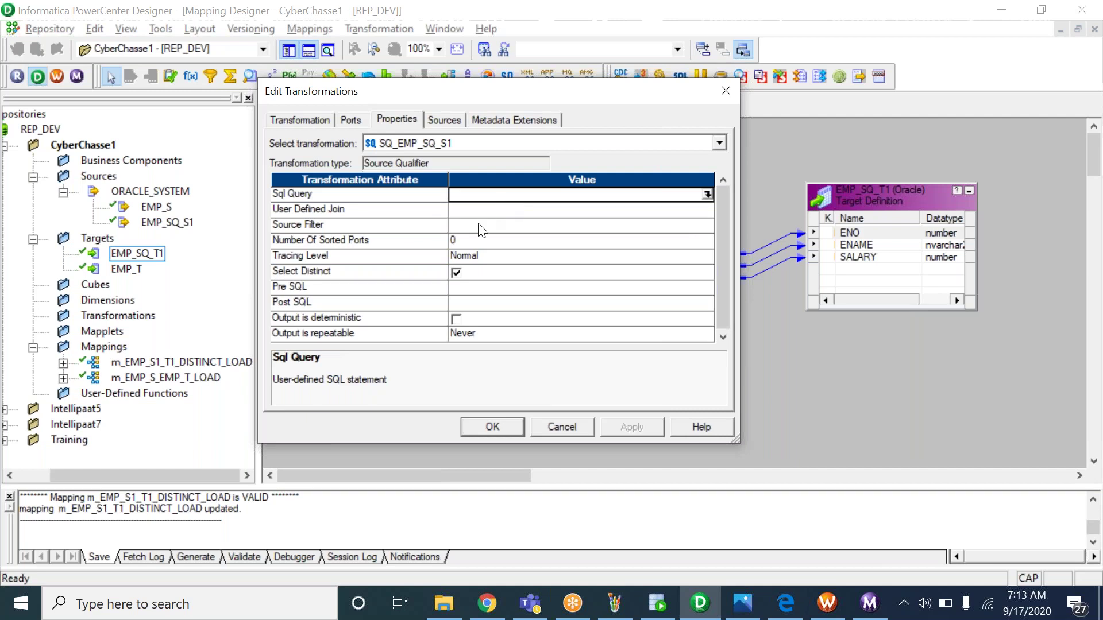
pyautogui.click(407, 271)
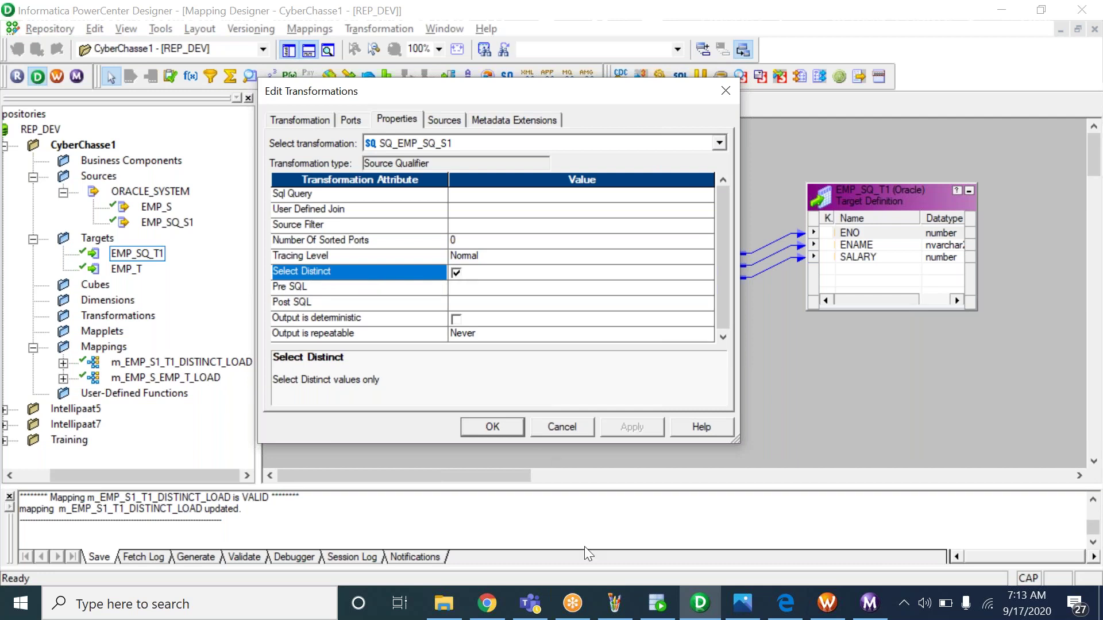
pyautogui.click(614, 603)
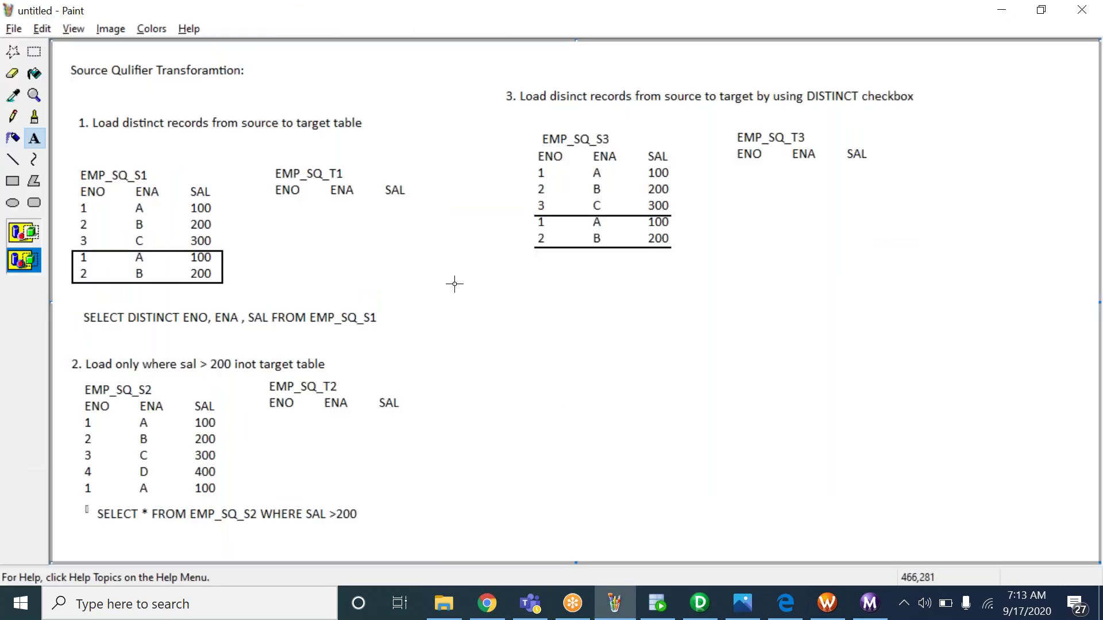
# Type the column row ENO, ENA, SAL, PHNO, EMAIL, ADDR, 100 below scenario 3's tables
pyautogui.moveTo(543, 307); pyautogui.dragTo(918, 466)
pyautogui.write('SELECT')
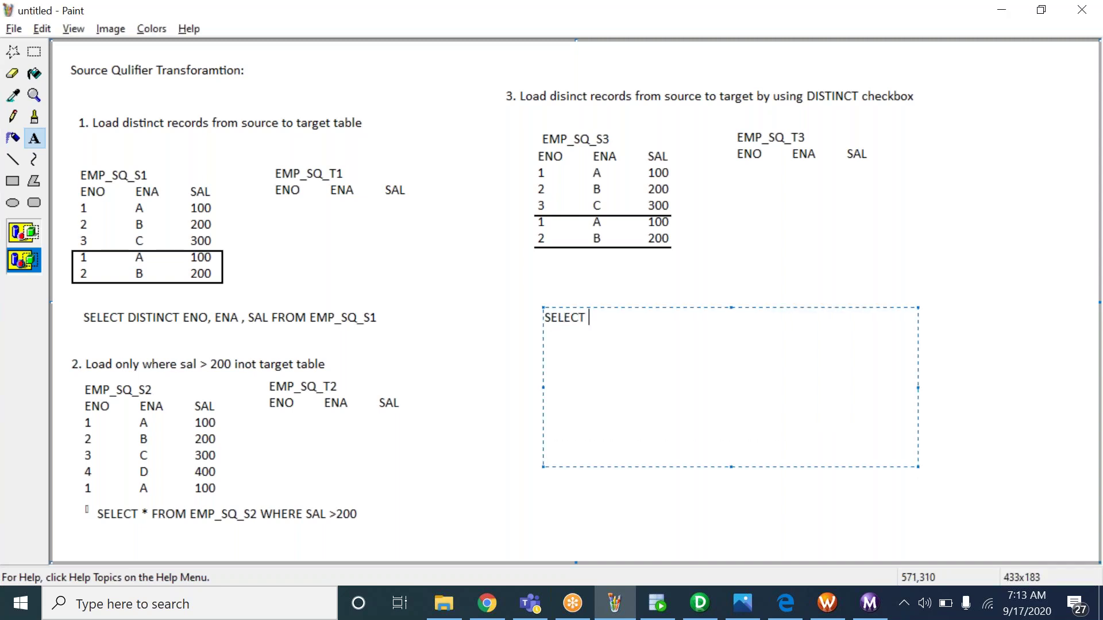
pyautogui.hotkey('ctrl', 'z')
pyautogui.write('ENO')
pyautogui.press('Tab')
pyautogui.write('ENA')
pyautogui.press('Tab')
pyautogui.write('SAL')
pyautogui.press('Tab')
pyautogui.write('PHNO')
pyautogui.press('Tab')
pyautogui.write('EMAO')
pyautogui.press('BackSpace')
pyautogui.write('IL')
pyautogui.press('Tab')
pyautogui.write('ADDR')
pyautogui.press('Tab')
pyautogui.write('100')
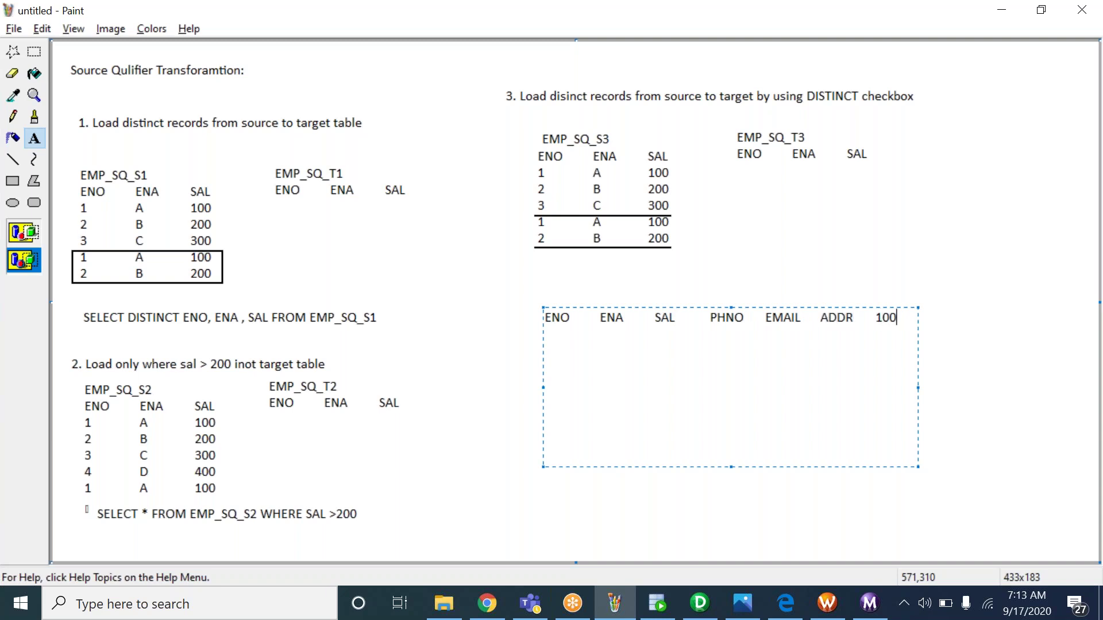
pyautogui.click(783, 281)
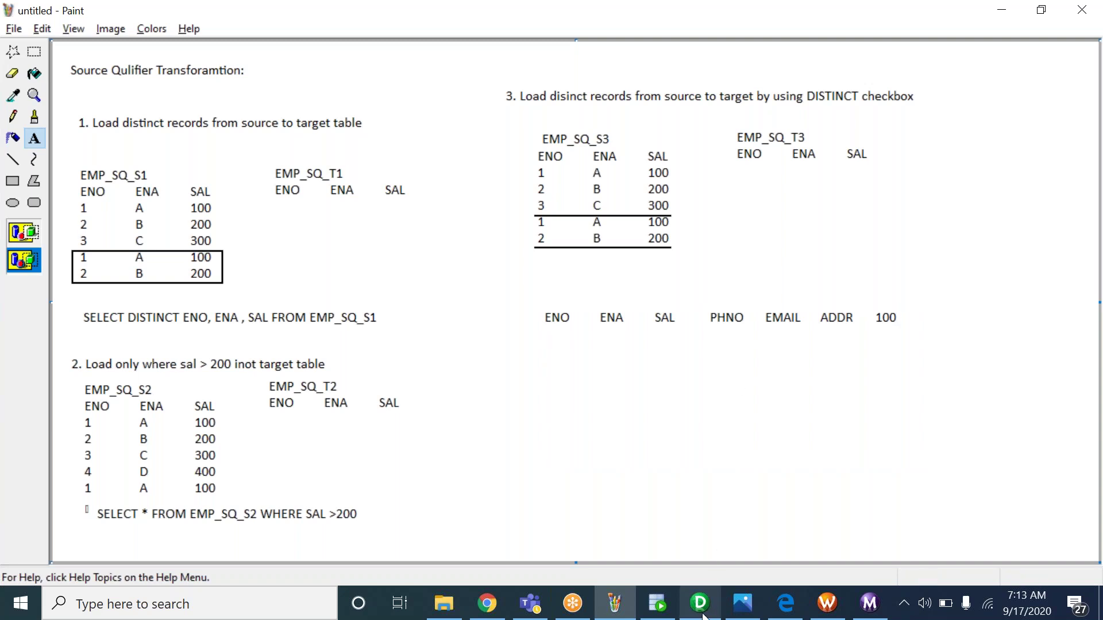
pyautogui.click(701, 606)
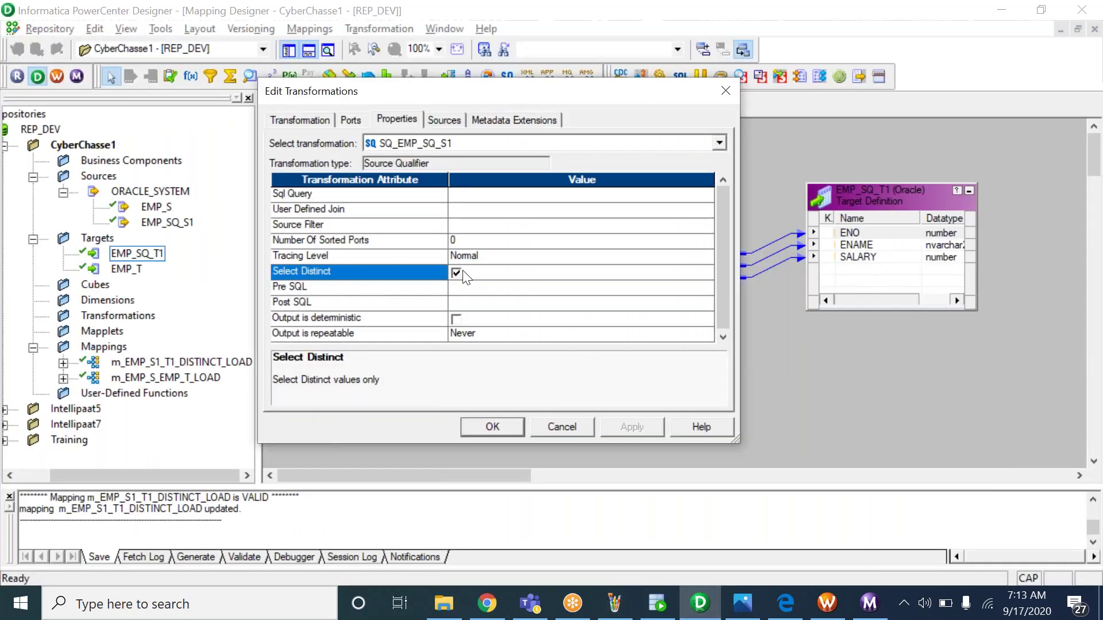
pyautogui.hotkey('alt', 'Tab')
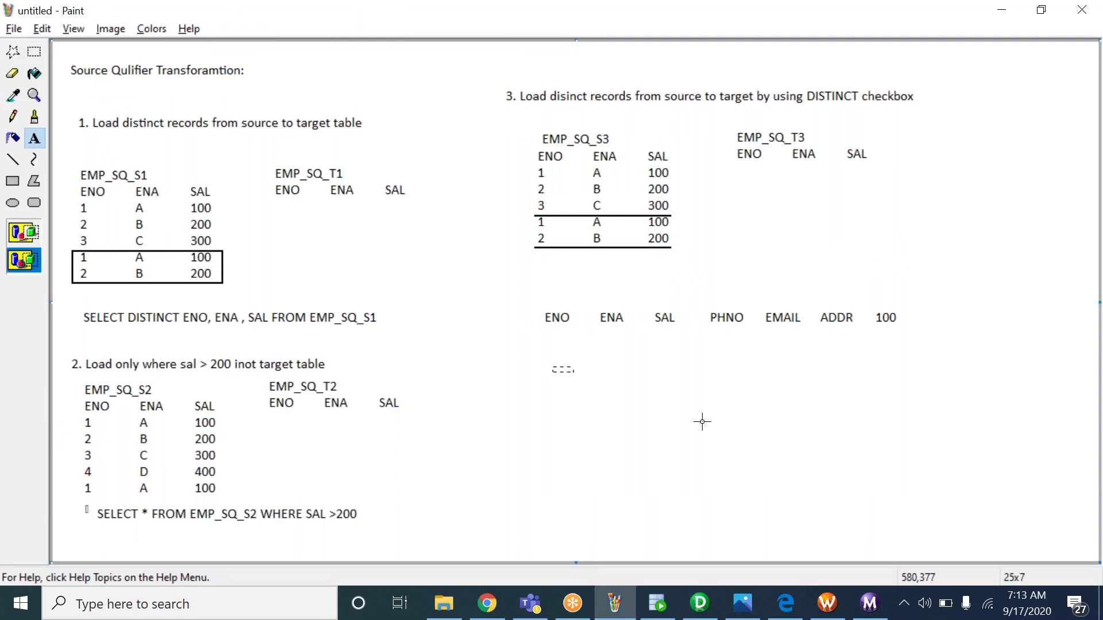
pyautogui.moveTo(551, 365); pyautogui.dragTo(961, 490)
pyautogui.write('SELECT DISTINCT * FROM EMP_S')
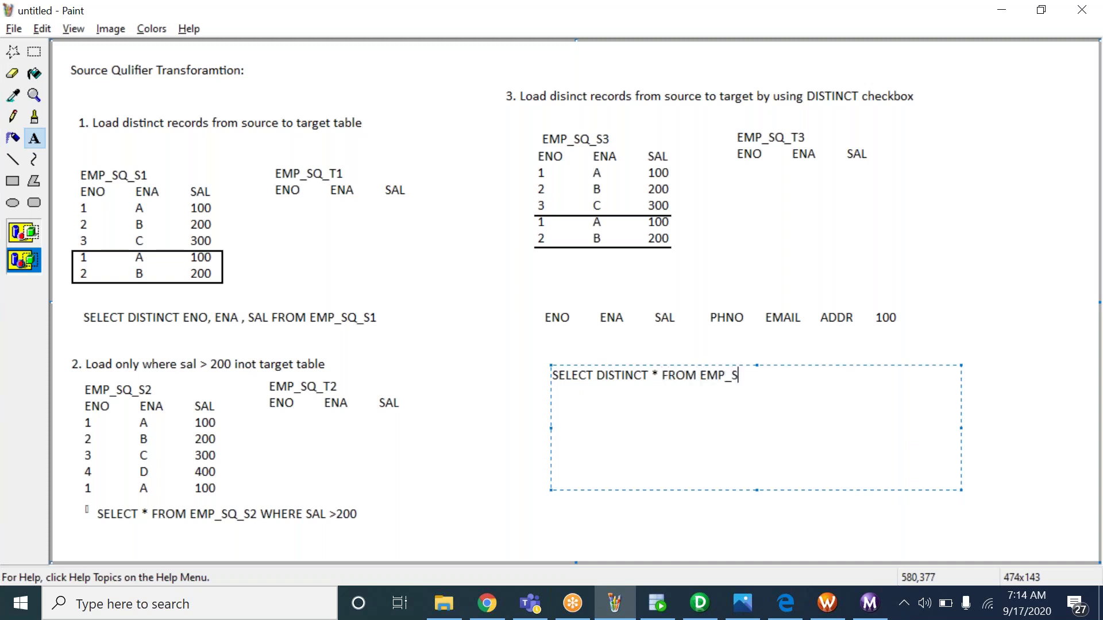
pyautogui.moveTo(659, 376); pyautogui.dragTo(651, 376)
pyautogui.hotkey('ctrl', 'a')
pyautogui.press('Delete')
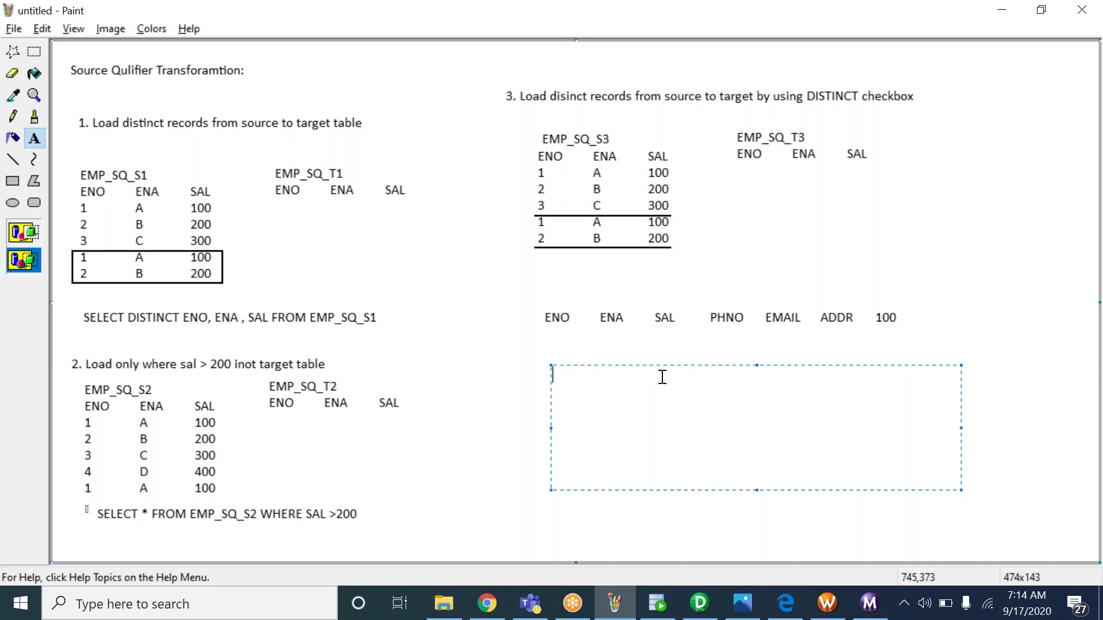
pyautogui.click(664, 334)
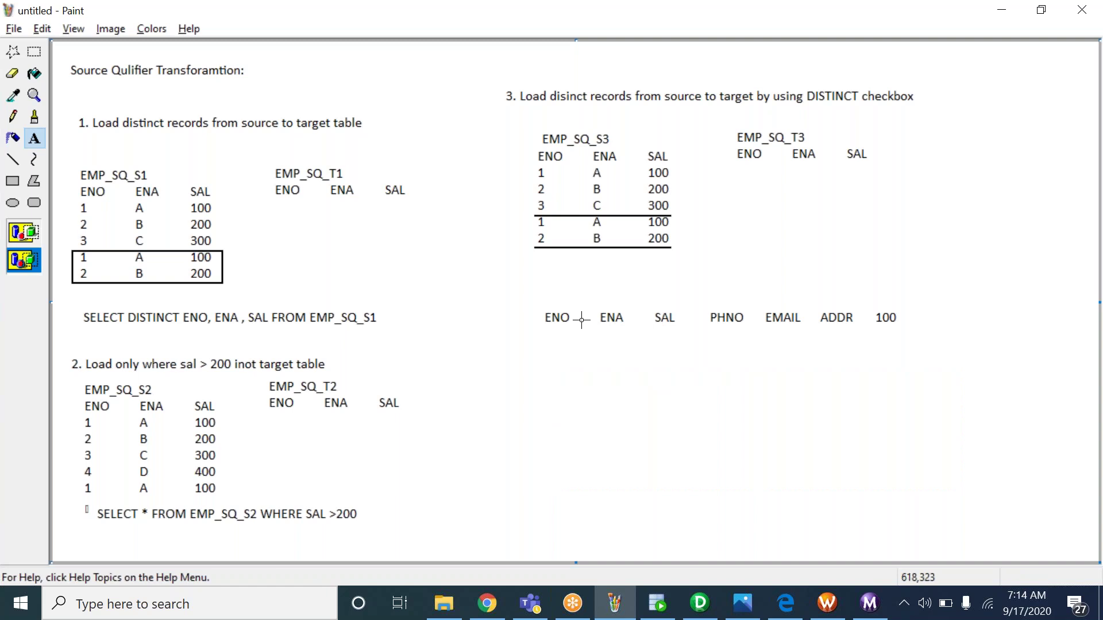
pyautogui.moveTo(554, 305); pyautogui.dragTo(806, 328)
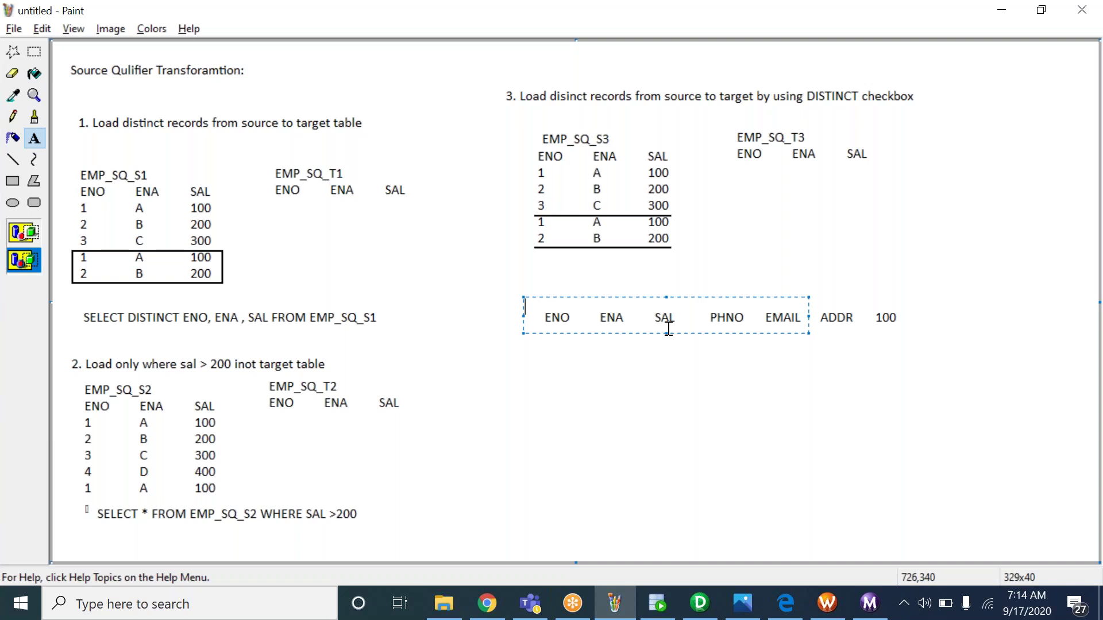
pyautogui.hotkey('alt', 'Tab')
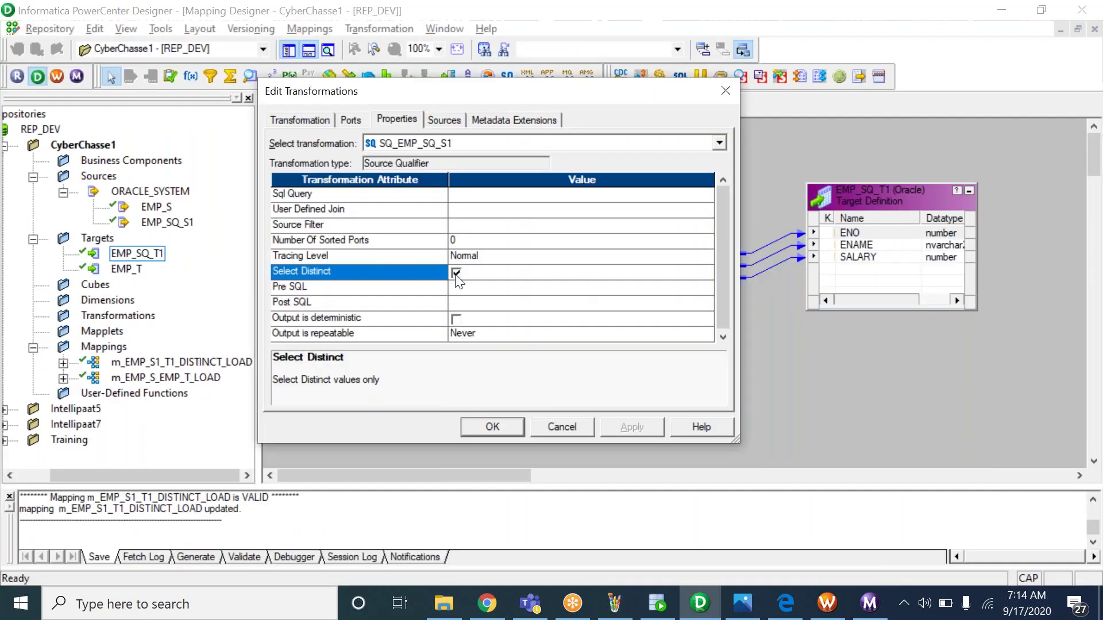
pyautogui.hotkey('alt', 'Tab')
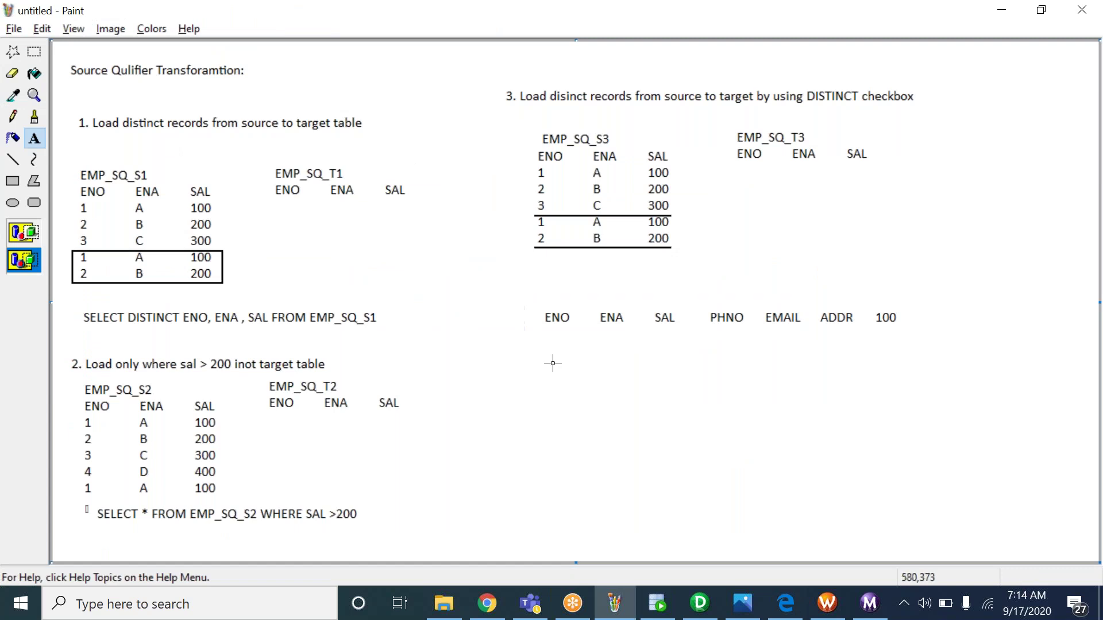
# Draft the query 'SELECT DISTINCT ENO,ENA,SAL EMIAL ADDR FROM S', correcting the stray comma and FFROM
pyautogui.moveTo(534, 350); pyautogui.dragTo(911, 467)
pyautogui.write('S')
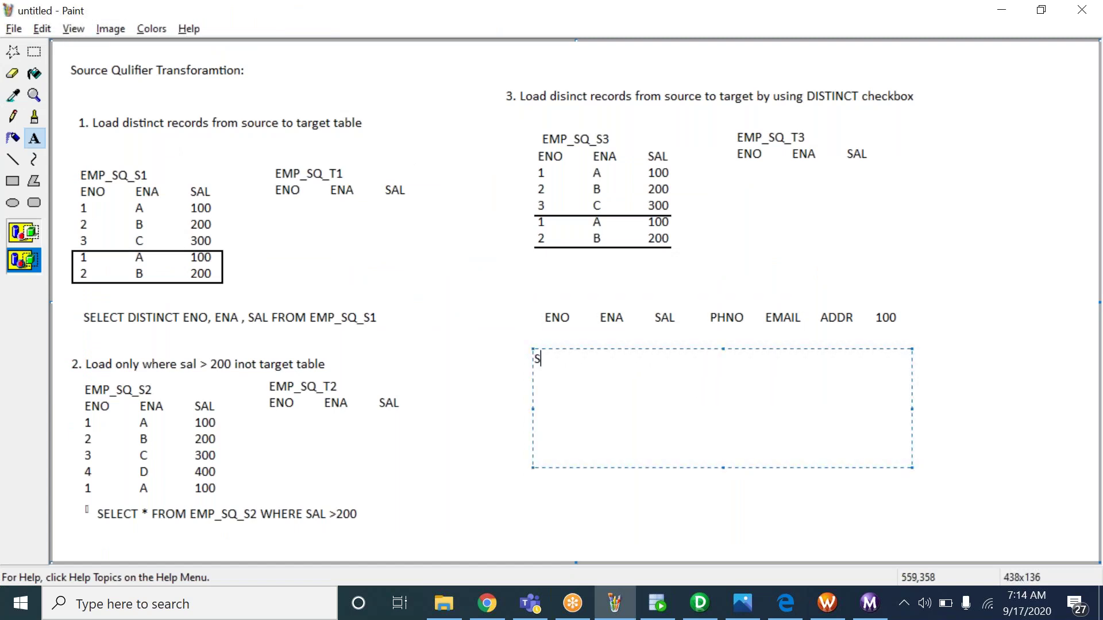
pyautogui.write('ELECT DISTINCT ')
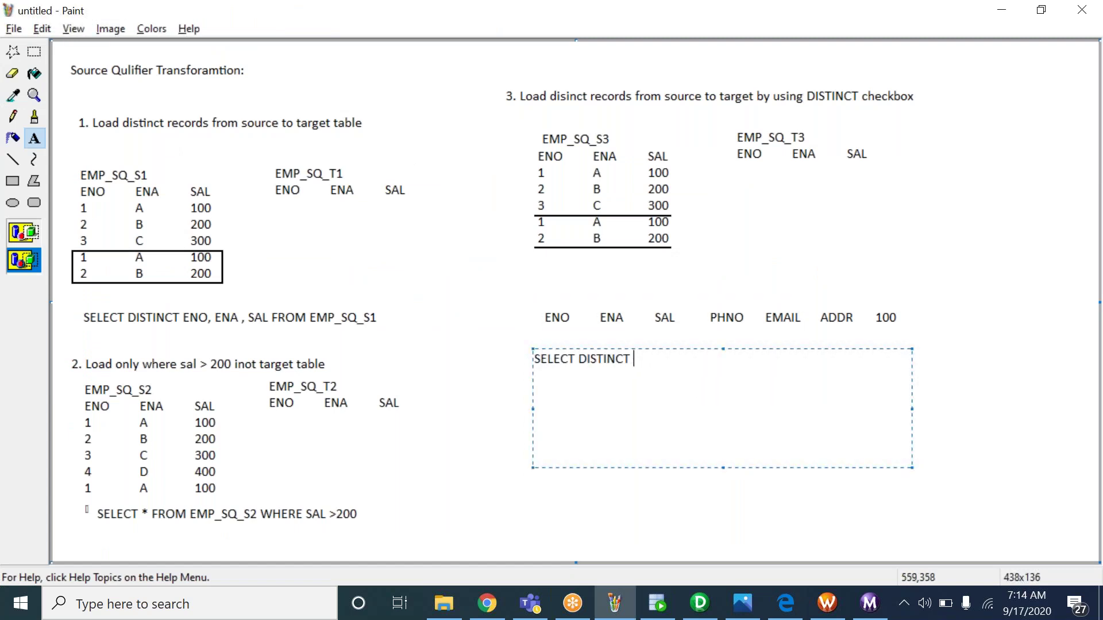
pyautogui.write('ENO,ENA,SAL,')
pyautogui.press('BackSpace')
pyautogui.write('EM')
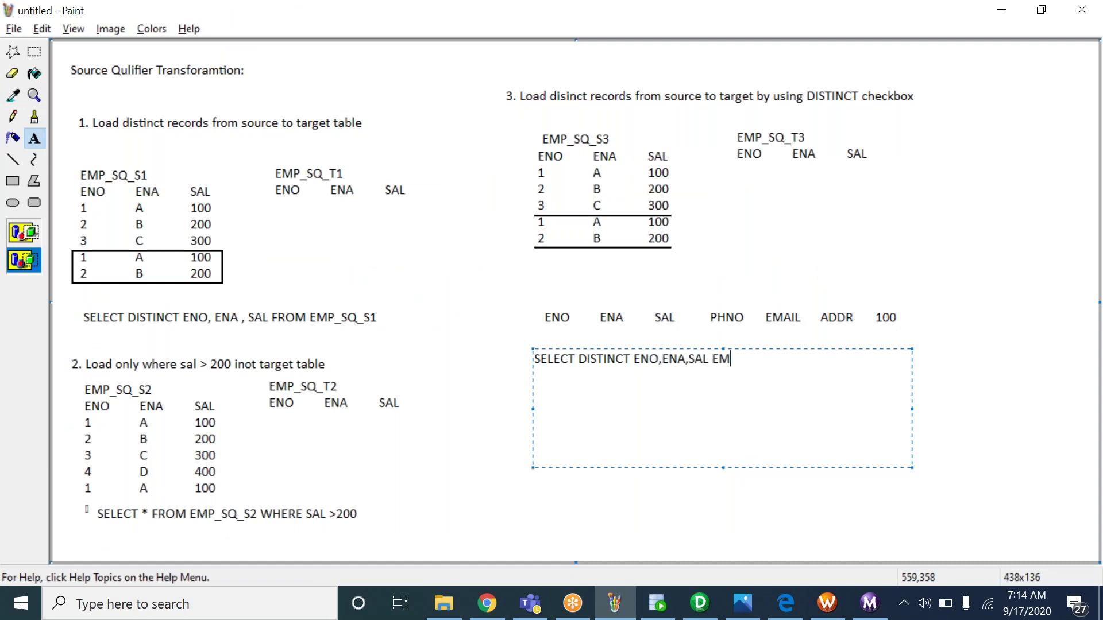
pyautogui.write('IAL ADDR FFROM S')
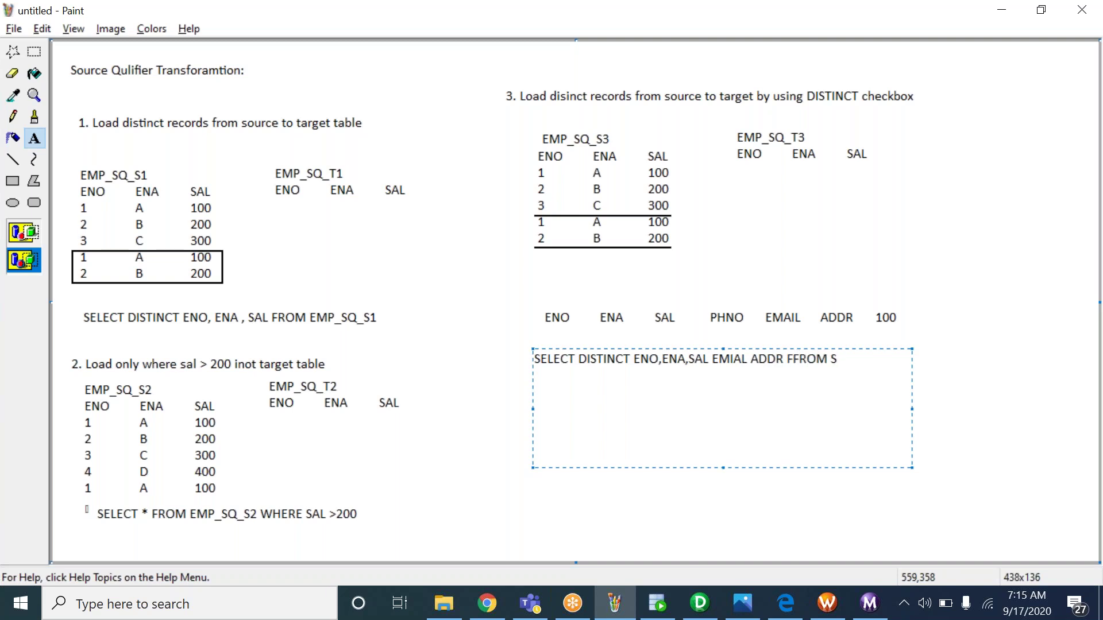
pyautogui.click(794, 359)
pyautogui.press('BackSpace')
pyautogui.moveTo(631, 361); pyautogui.dragTo(788, 363)
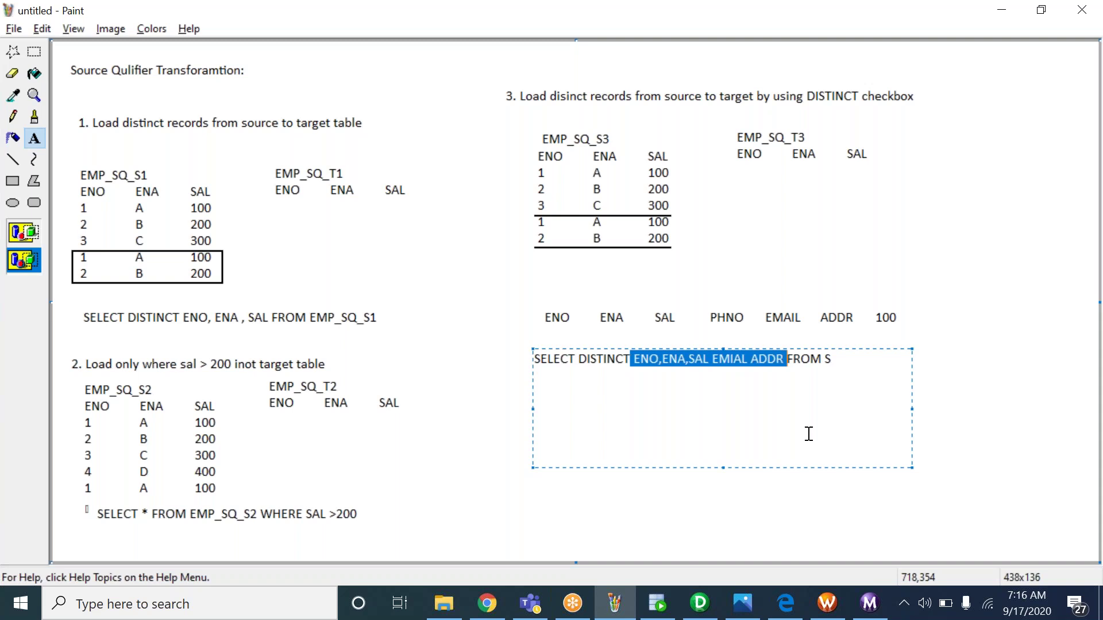
# Select and delete the ENO…100 column row and the SELECT DISTINCT draft beneath item 3
pyautogui.click(711, 222)
pyautogui.click(35, 53)
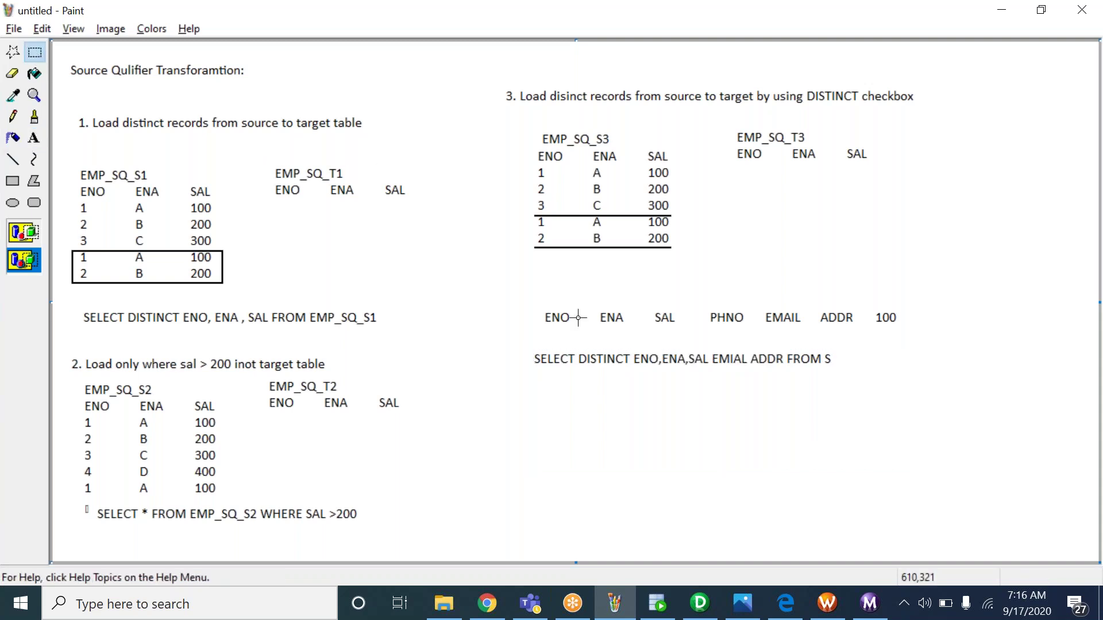
pyautogui.moveTo(513, 282); pyautogui.dragTo(943, 393)
pyautogui.press('Delete')
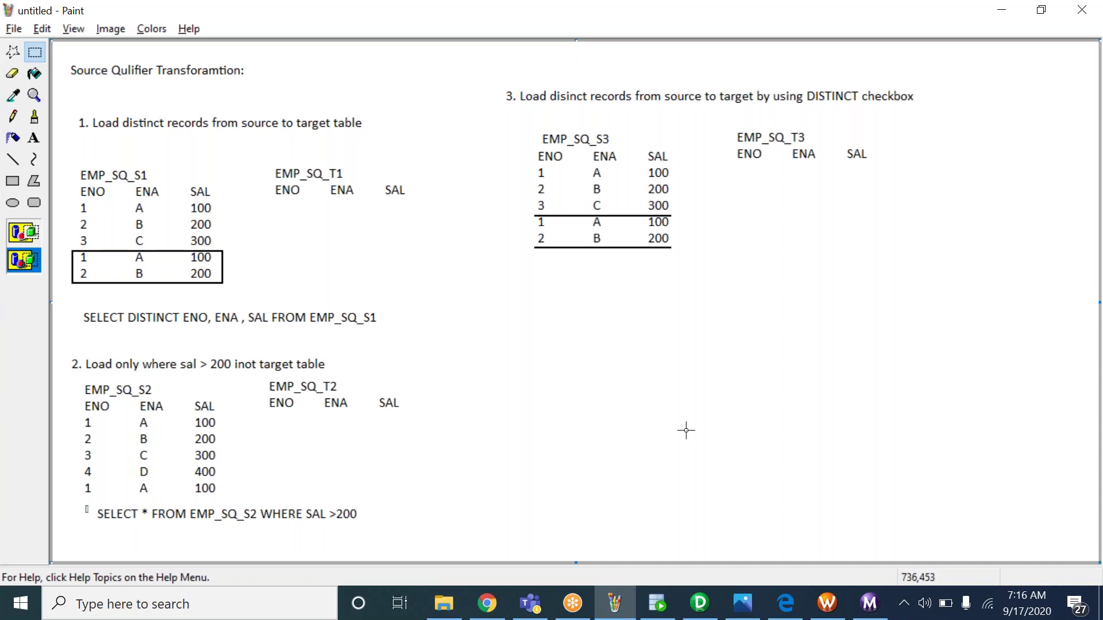
pyautogui.click(34, 138)
# Add the '4.' heading below the EMP_SQ_S3 table
pyautogui.moveTo(496, 264); pyautogui.dragTo(926, 517)
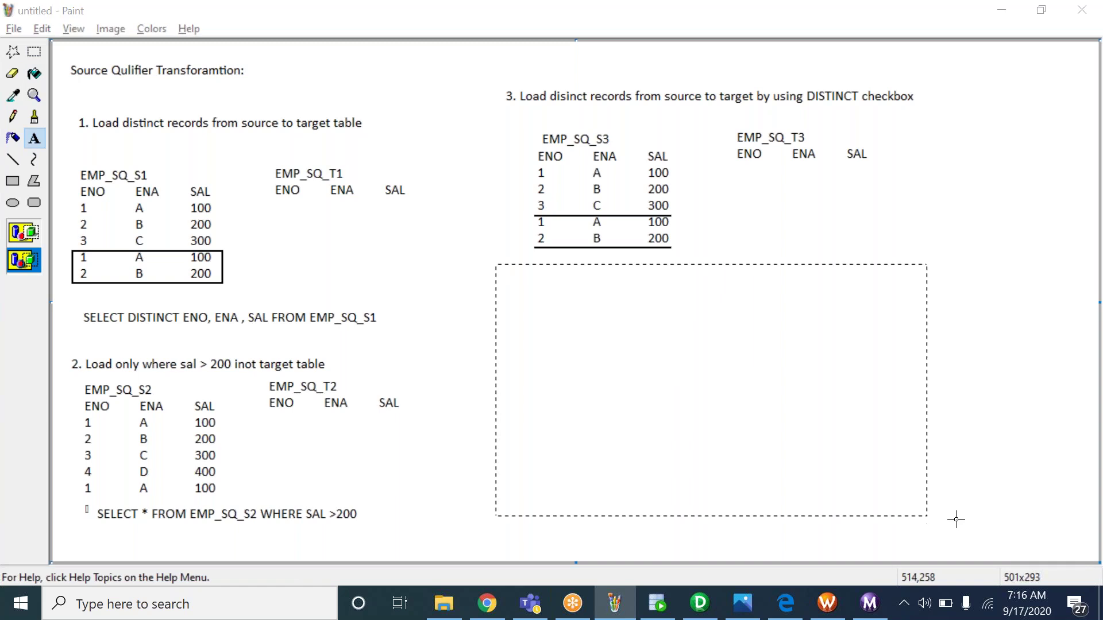
pyautogui.click(943, 518)
pyautogui.write('4')
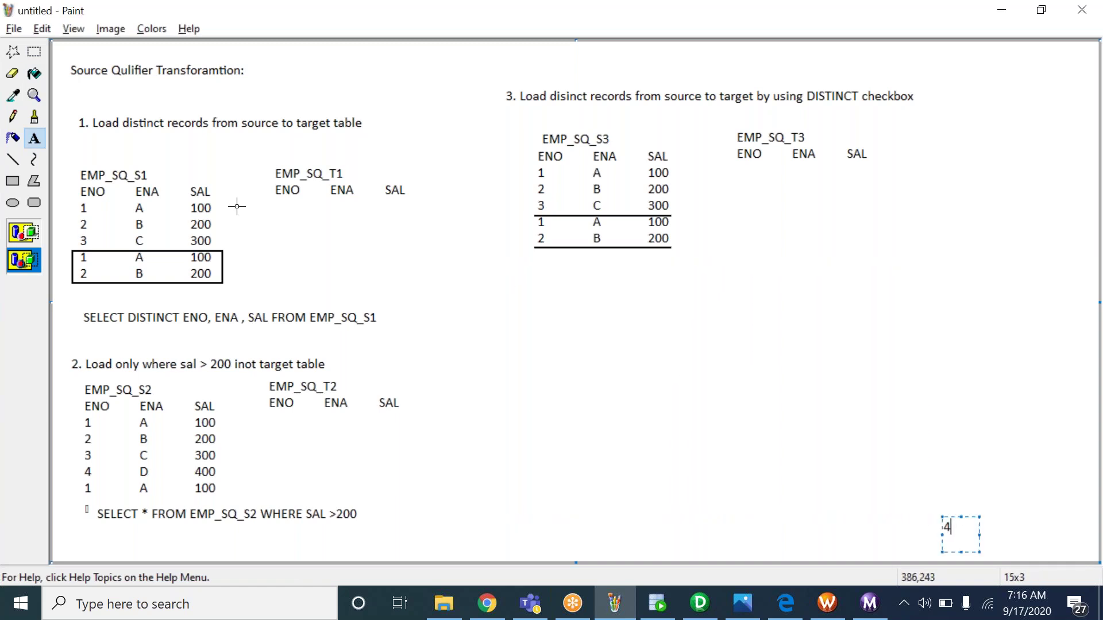
pyautogui.moveTo(495, 266); pyautogui.dragTo(915, 479)
pyautogui.write('4.')
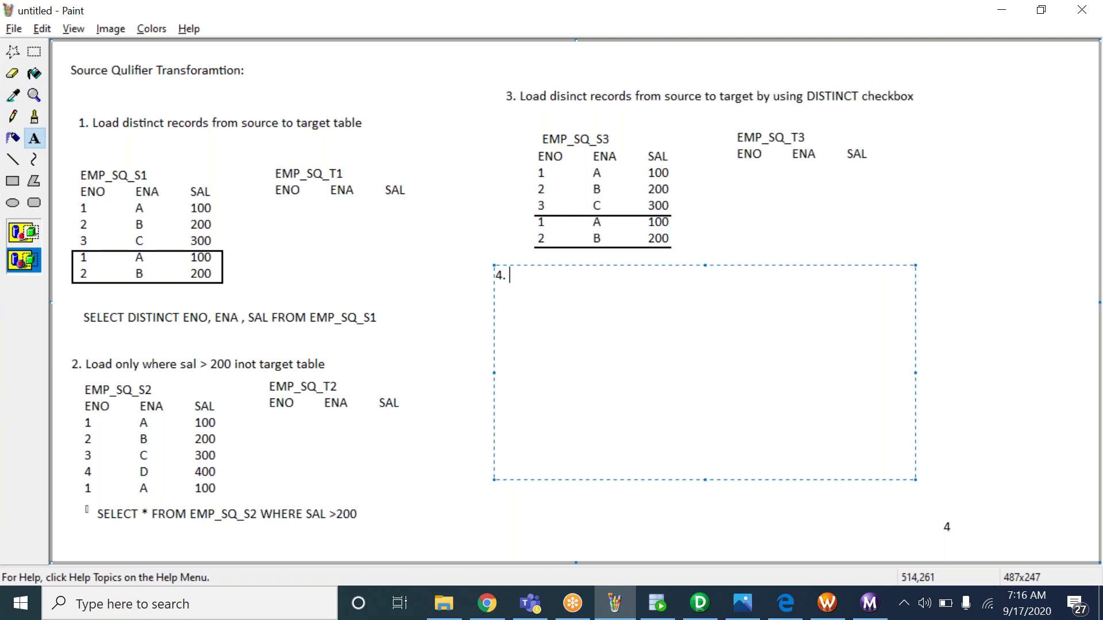
pyautogui.click(891, 303)
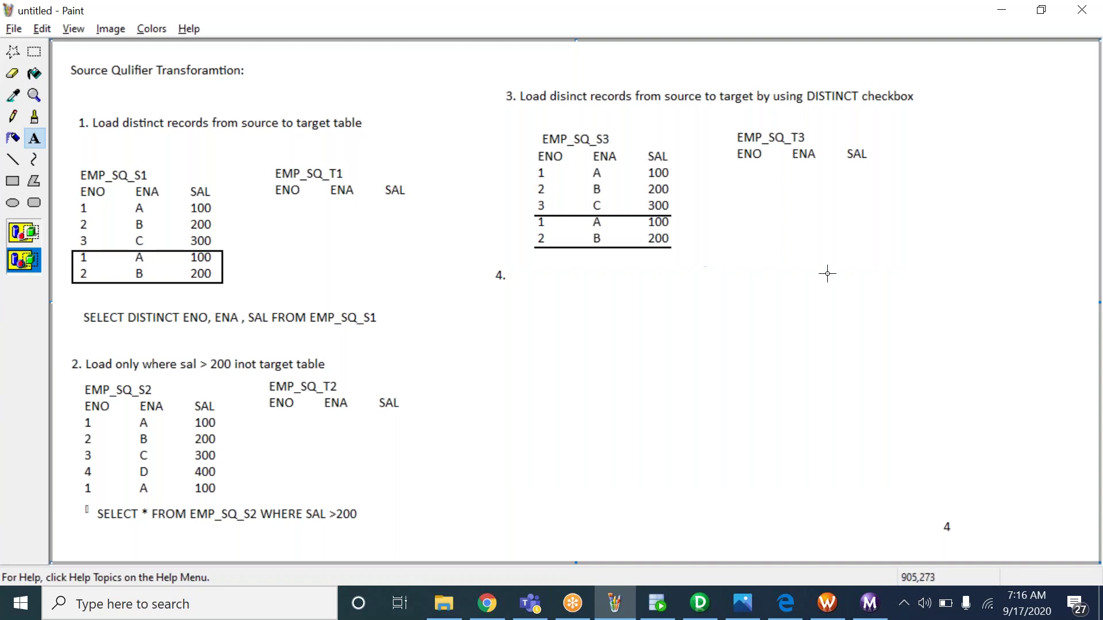
# Write the EMP_SQ_S4 table title with ENO, ENA and SAL column headers
pyautogui.click(776, 271)
pyautogui.moveTo(781, 281); pyautogui.dragTo(1036, 438)
pyautogui.write('EM')
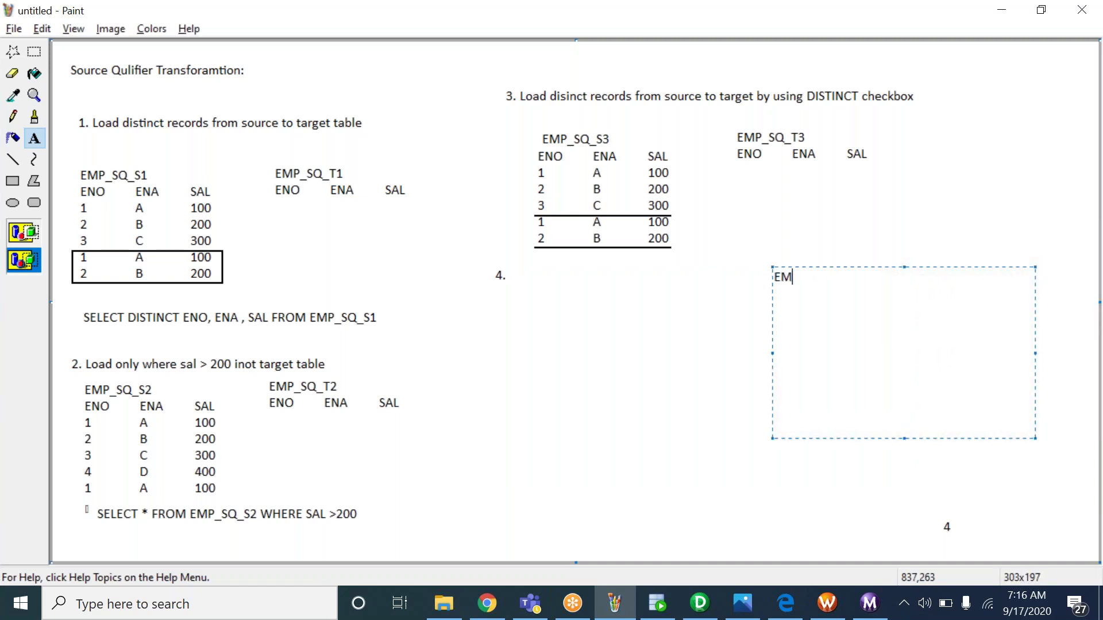
pyautogui.write('P_SQ_S4')
pyautogui.press('Return')
pyautogui.write('ENO        ENA        SAL')
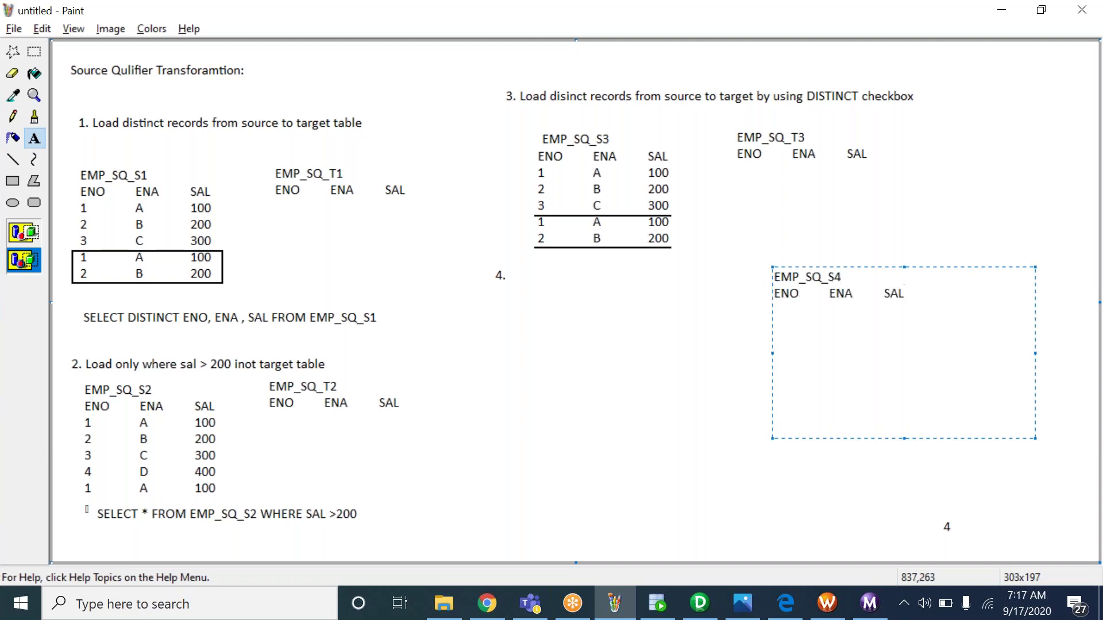
pyautogui.press('Return')
pyautogui.click(576, 239)
# Copy the five EMP_SQ_S3 data rows and place them under the EMP_SQ_S4 headers
pyautogui.click(35, 51)
pyautogui.moveTo(533, 166); pyautogui.dragTo(679, 255)
pyautogui.hotkey('ctrl', 'c')
pyautogui.hotkey('ctrl', 'v')
pyautogui.moveTo(152, 89); pyautogui.dragTo(855, 344)
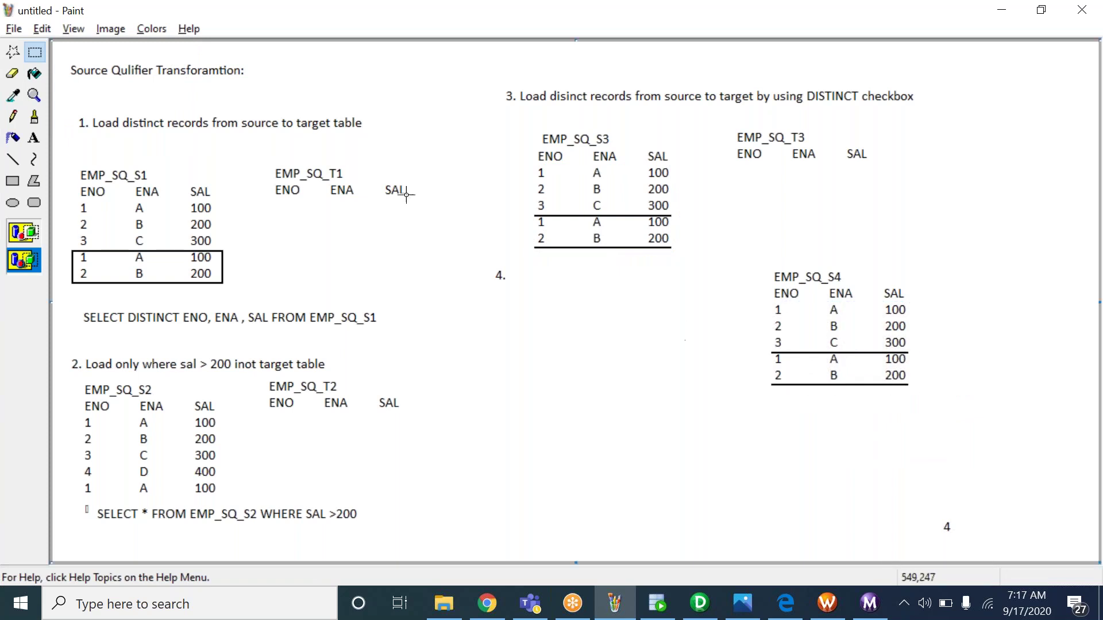
# Add an EMP_SQ_T4 text box right of EMP_SQ_S4 with ENO, ENA, SAL column headers
pyautogui.click(34, 138)
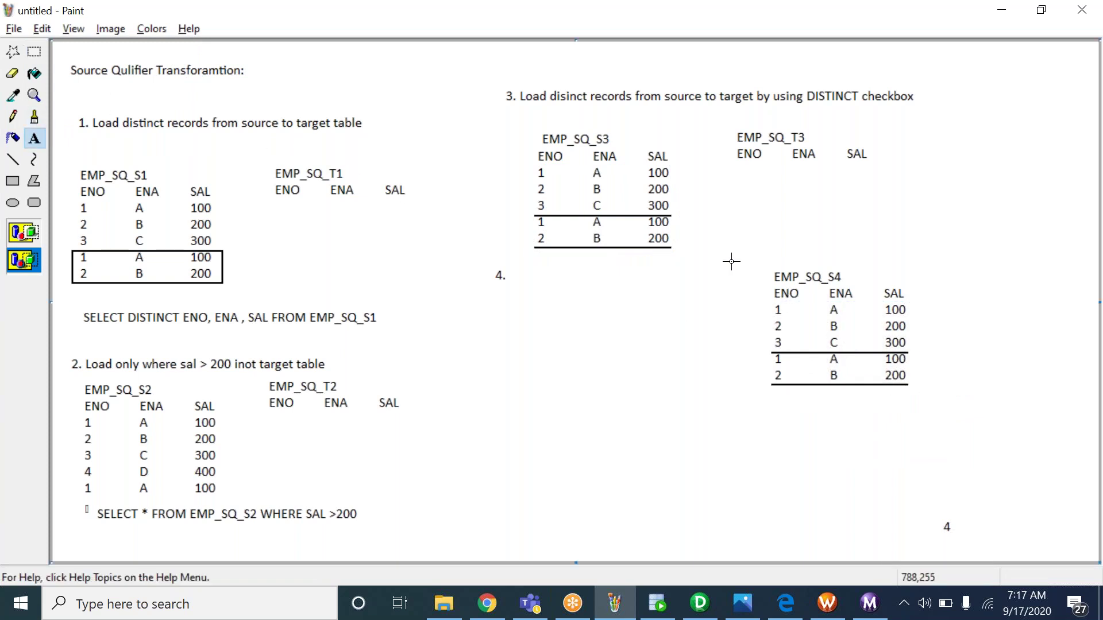
pyautogui.moveTo(942, 267); pyautogui.dragTo(1069, 386)
pyautogui.write('EMP_SQ_T4')
pyautogui.press('Return')
pyautogui.write('E')
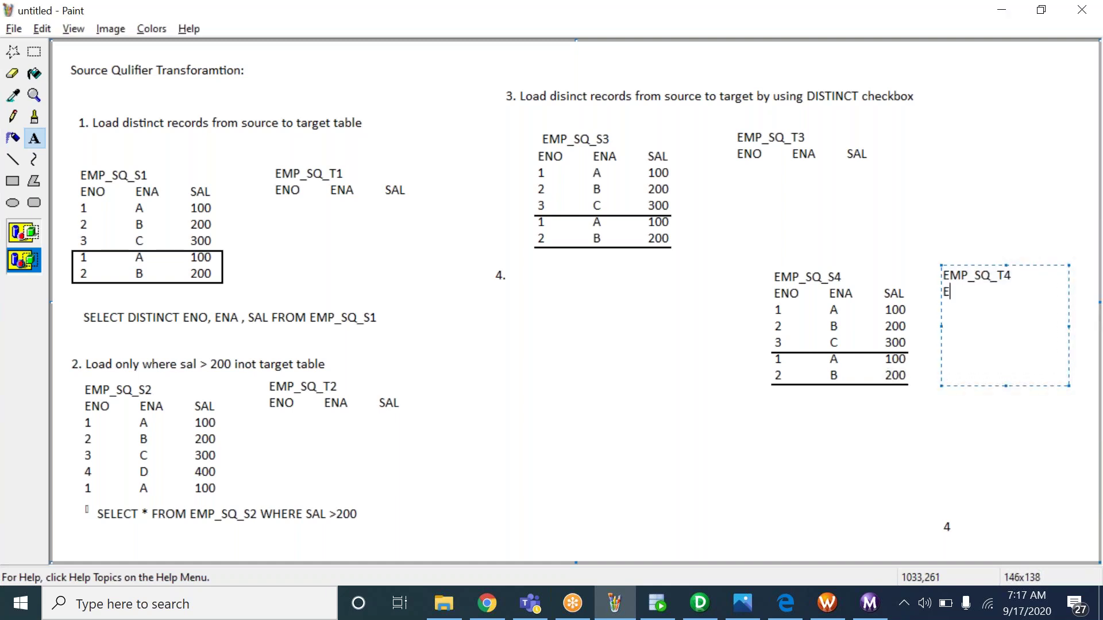
pyautogui.write('NO        ENA       SAL')
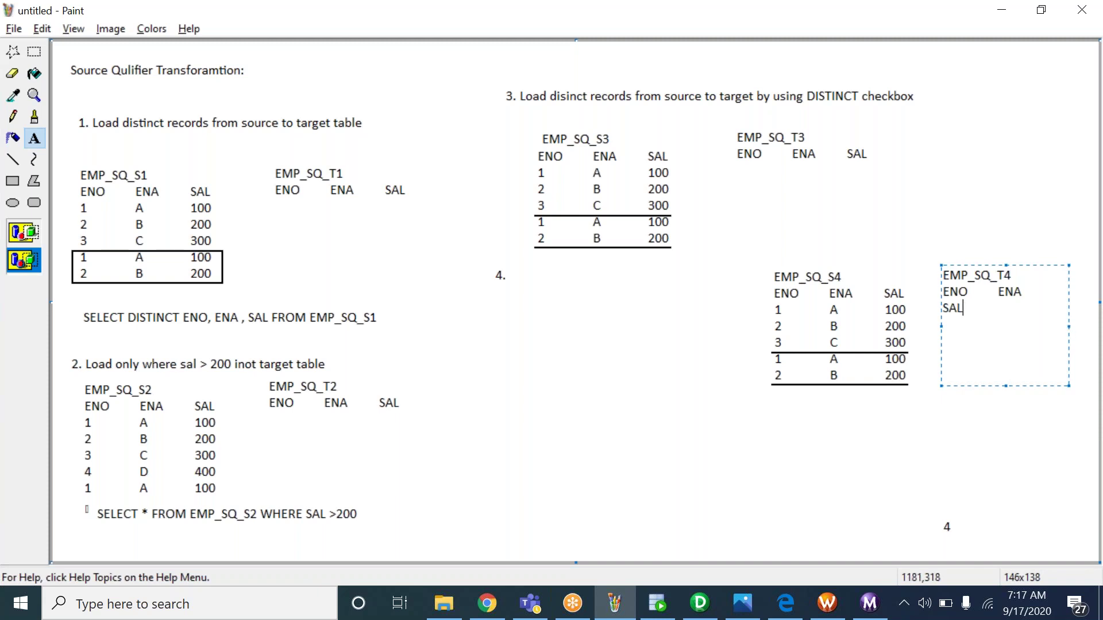
pyautogui.moveTo(1069, 326); pyautogui.dragTo(1095, 323)
# Fill the EMP_SQ_T4 table with tab-separated rows 4 D 42 and 5 SDF 34
pyautogui.press('Return')
pyautogui.write('4')
pyautogui.press('Tab')
pyautogui.write('D')
pyautogui.press('Tab')
pyautogui.write('42')
pyautogui.press('Return')
pyautogui.write('5')
pyautogui.press('Tab')
pyautogui.write('SDF')
pyautogui.press('Tab')
pyautogui.write('34')
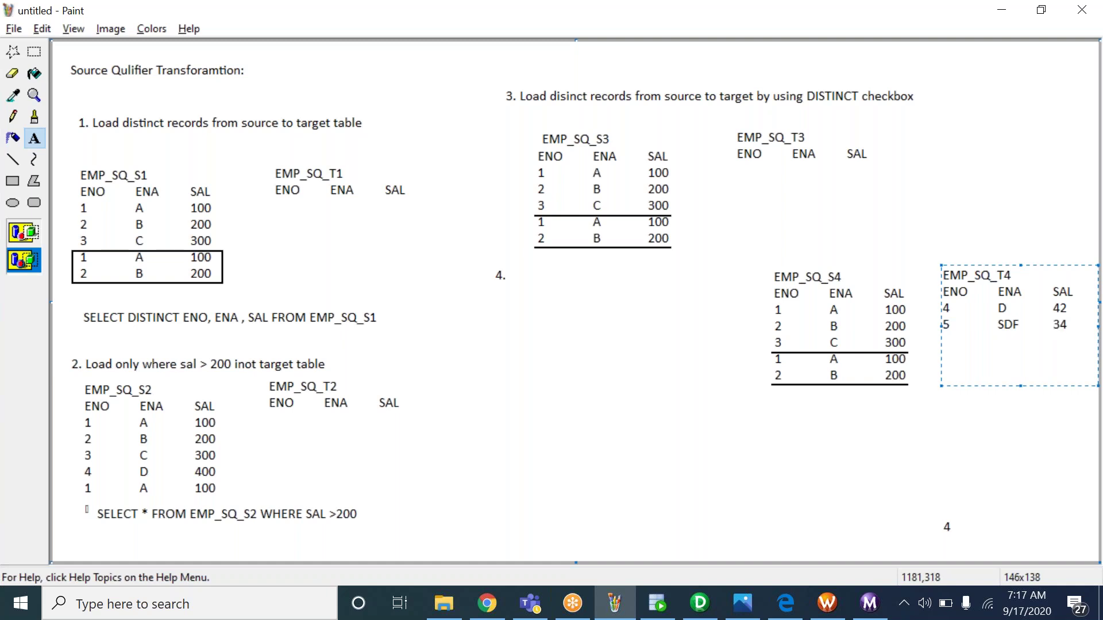
# Start a numbered note '1.' in a text box under the 4. heading
pyautogui.click(994, 400)
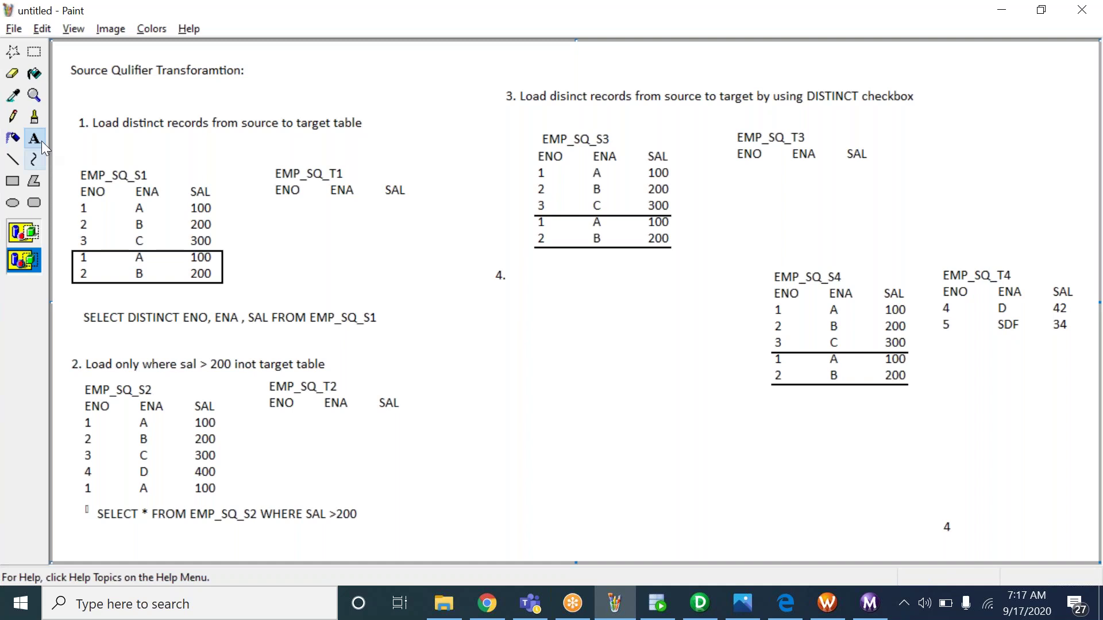
pyautogui.moveTo(502, 288); pyautogui.dragTo(736, 423)
pyautogui.write('1.')
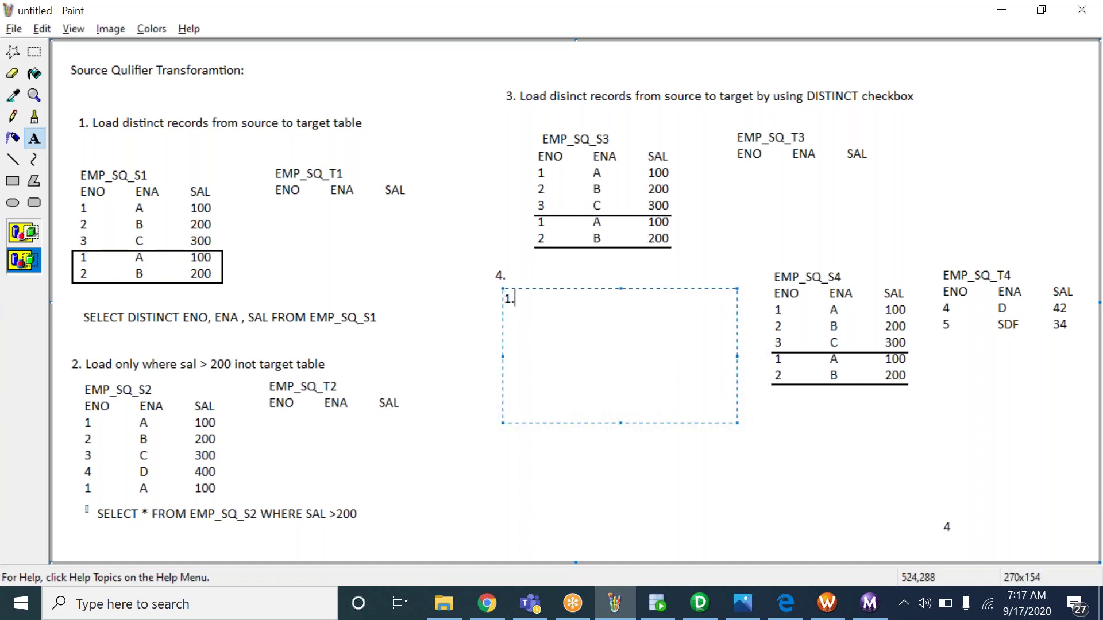